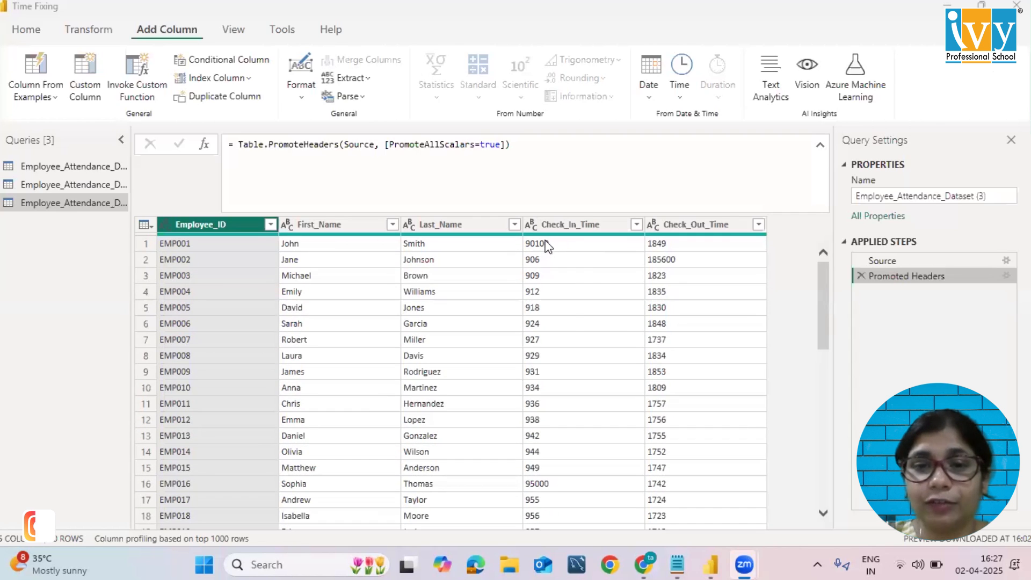
# Try to change the Check_In_Time column to the Time data type, inspect a resulting cell, and remove the type change.
pyautogui.click(535, 229)
pyautogui.click(534, 228)
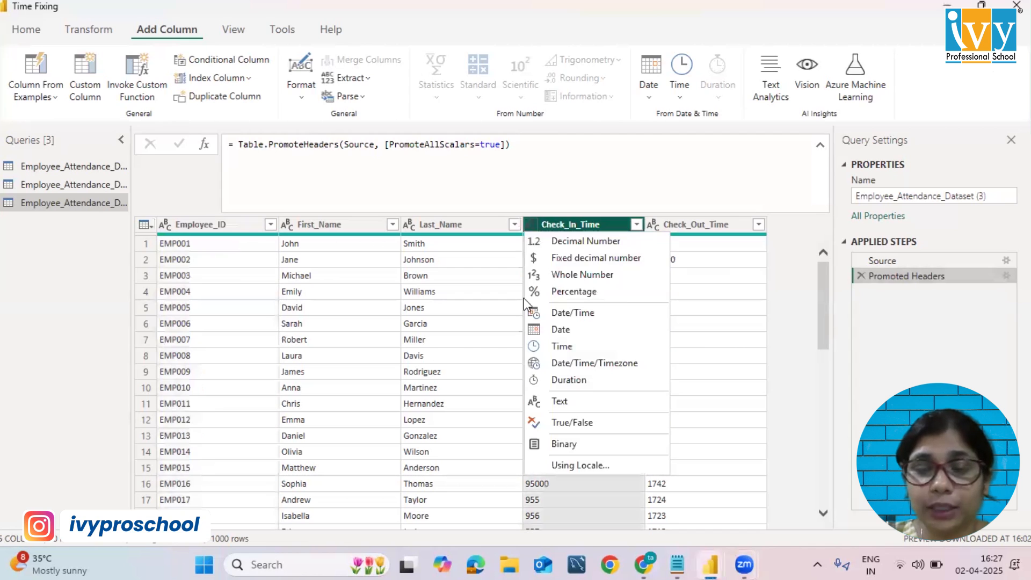
pyautogui.click(562, 347)
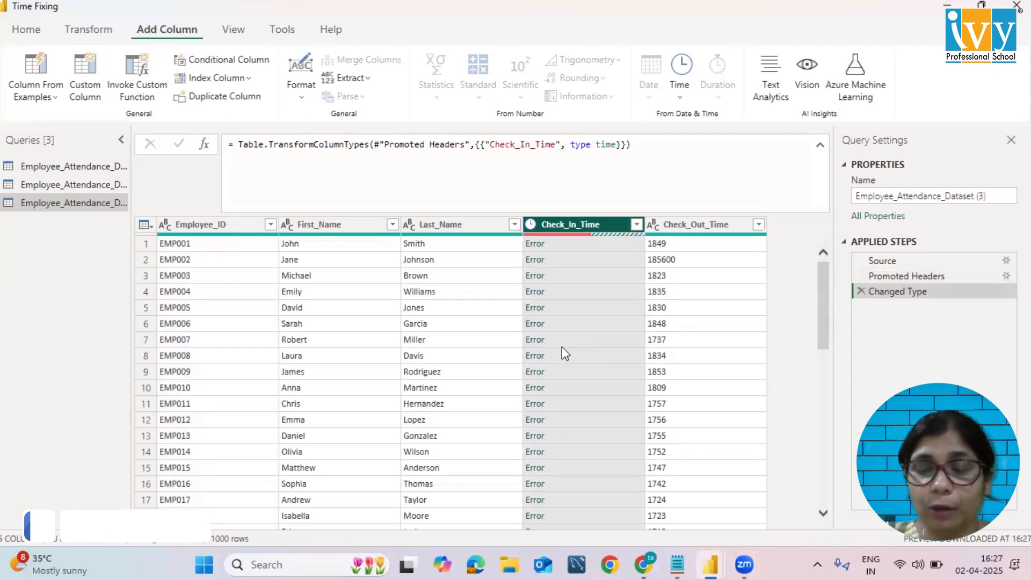
pyautogui.click(577, 304)
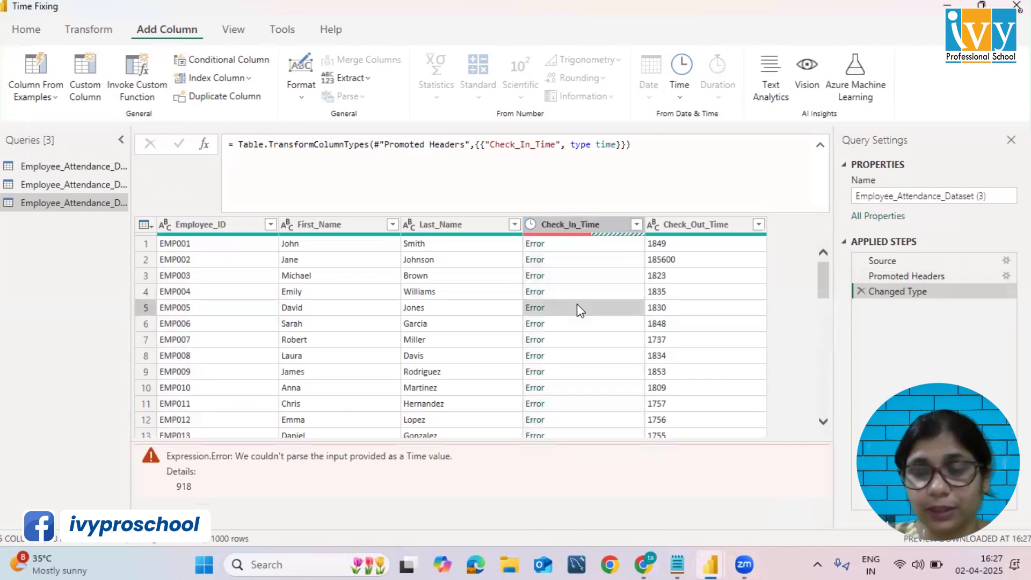
pyautogui.click(861, 291)
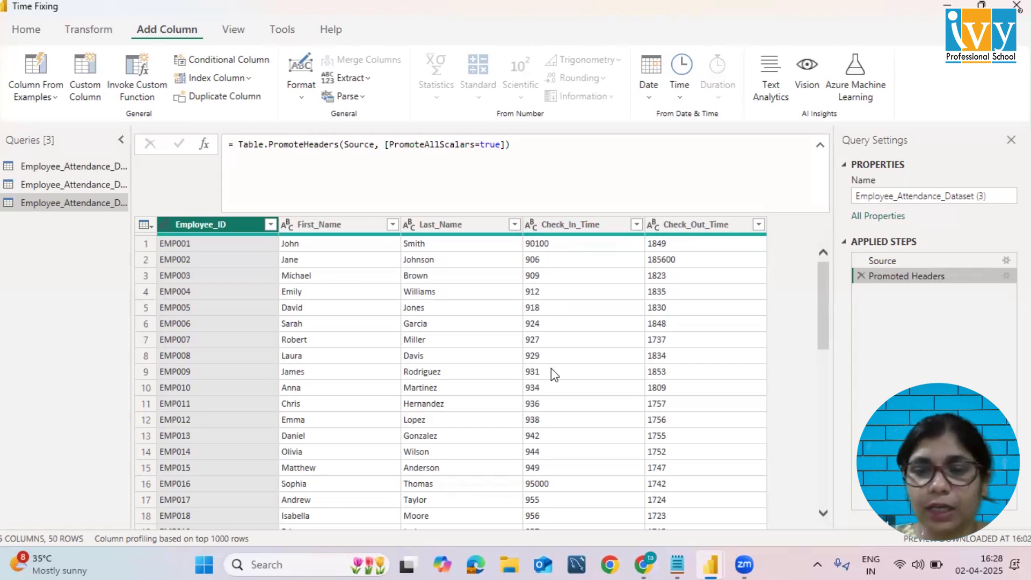
# Examine the differing formats of the Check_In_Time and Check_Out_Time values across the table's rows.
pyautogui.scroll(-2, 551, 368)
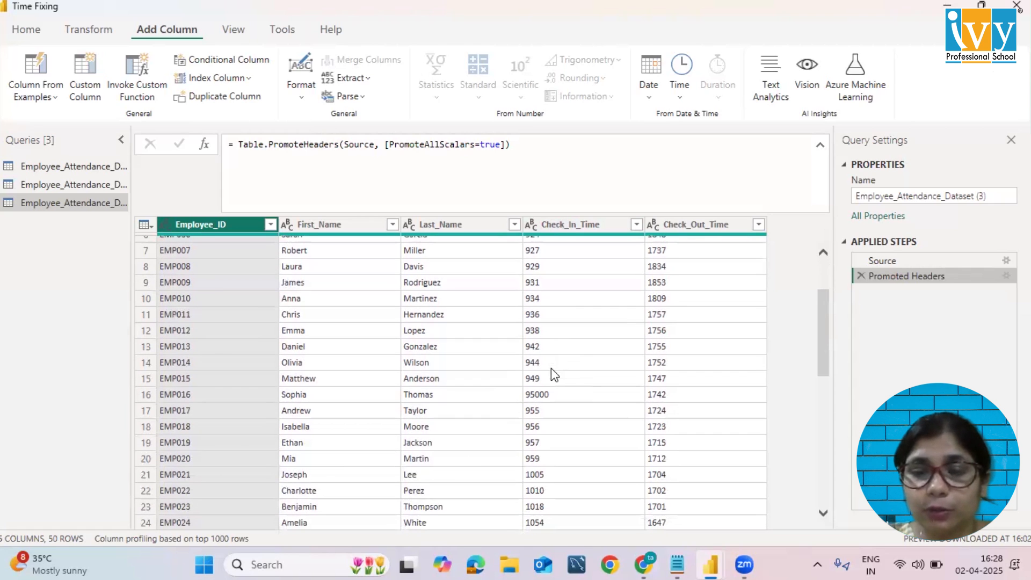
pyautogui.scroll(-1, 551, 369)
pyautogui.scroll(3, 551, 368)
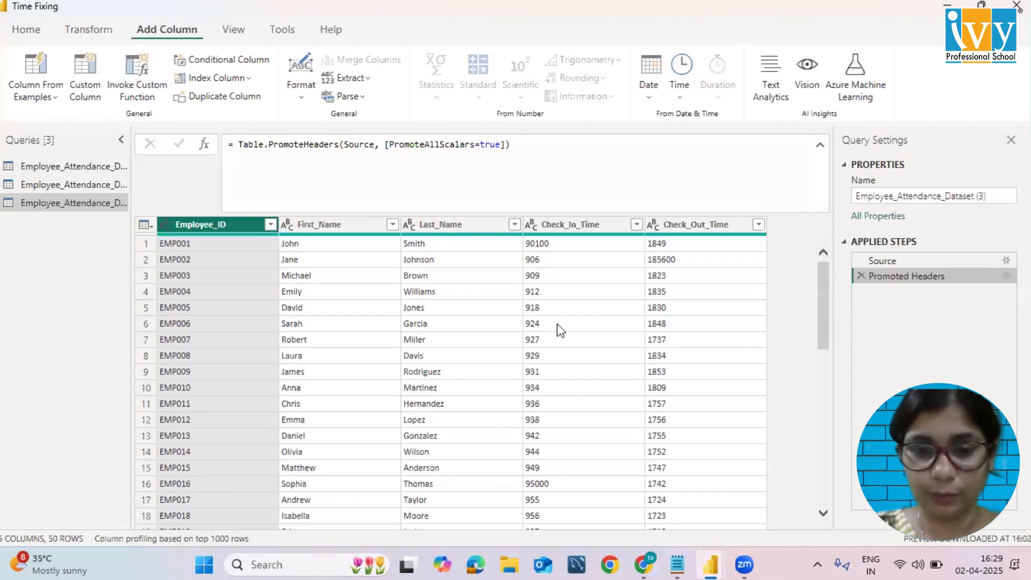
pyautogui.scroll(-5, 559, 330)
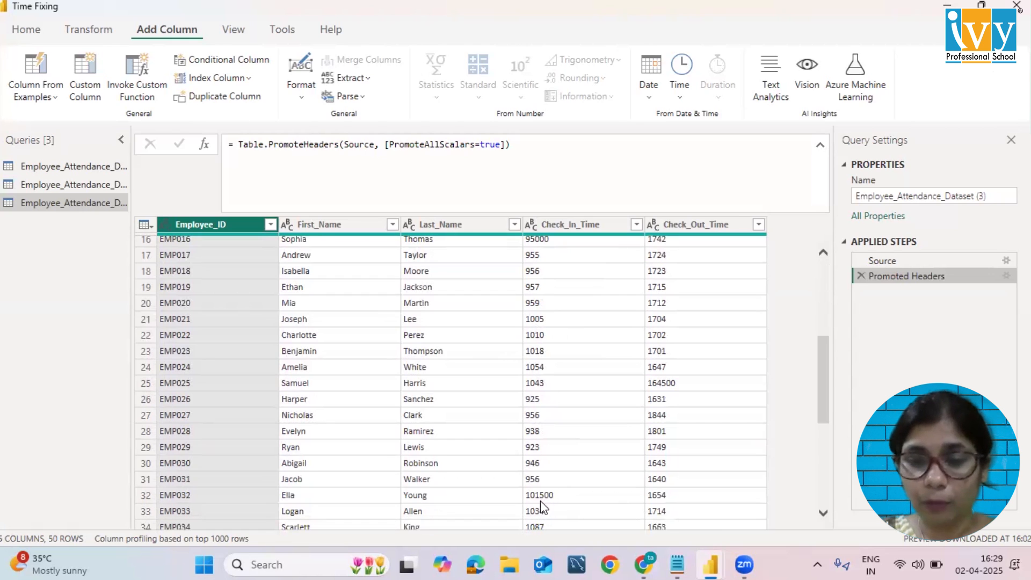
pyautogui.scroll(-2, 540, 500)
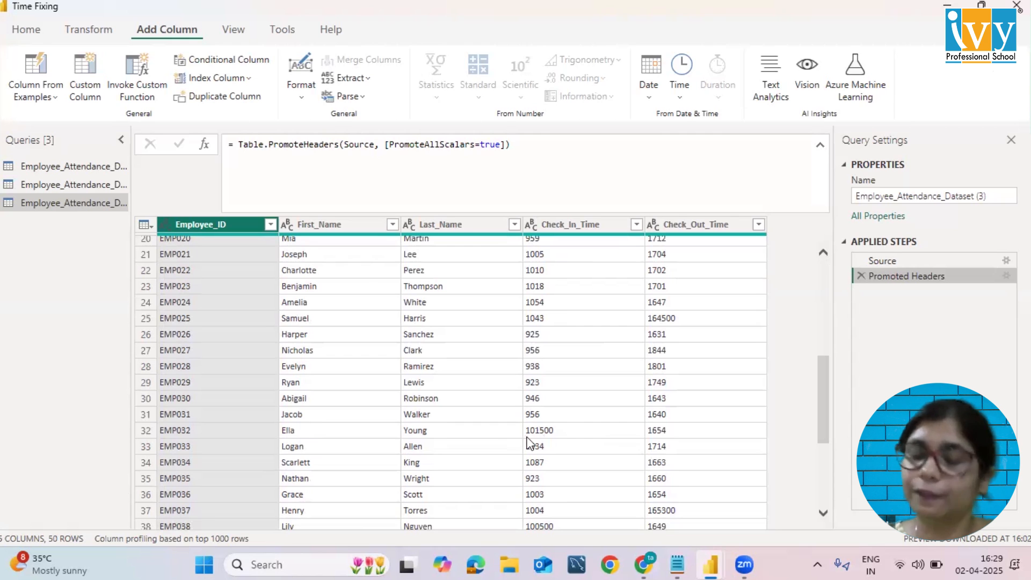
pyautogui.scroll(6, 601, 381)
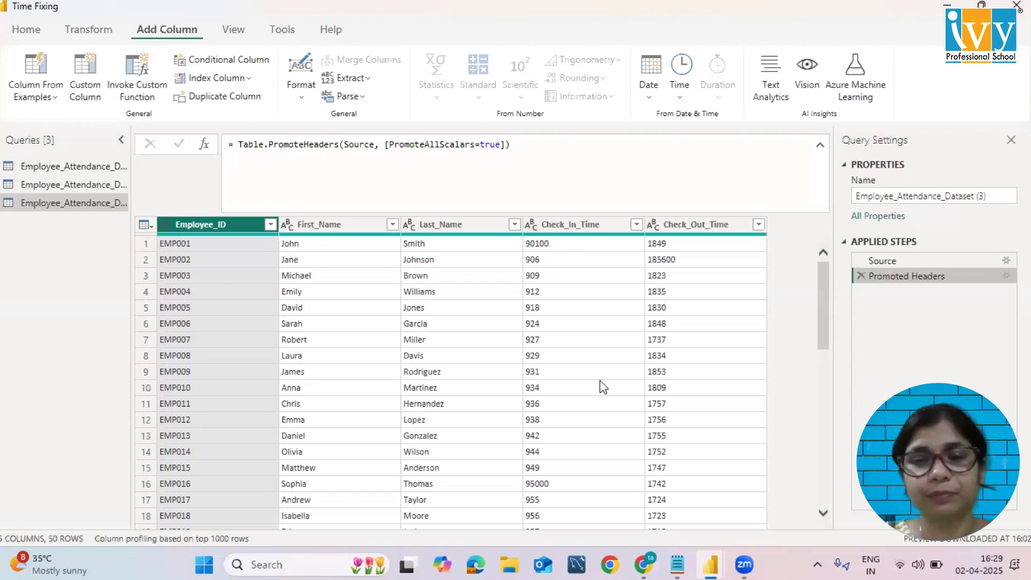
# Add a column extracting the first 2 characters of Check_In_Time and set its data type to Whole Number.
pyautogui.click(578, 226)
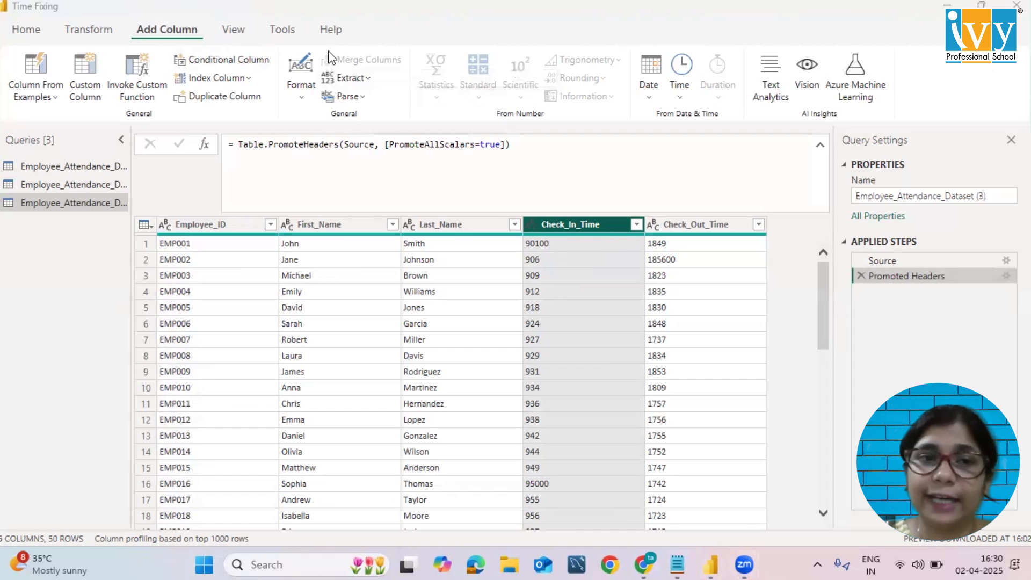
pyautogui.click(354, 78)
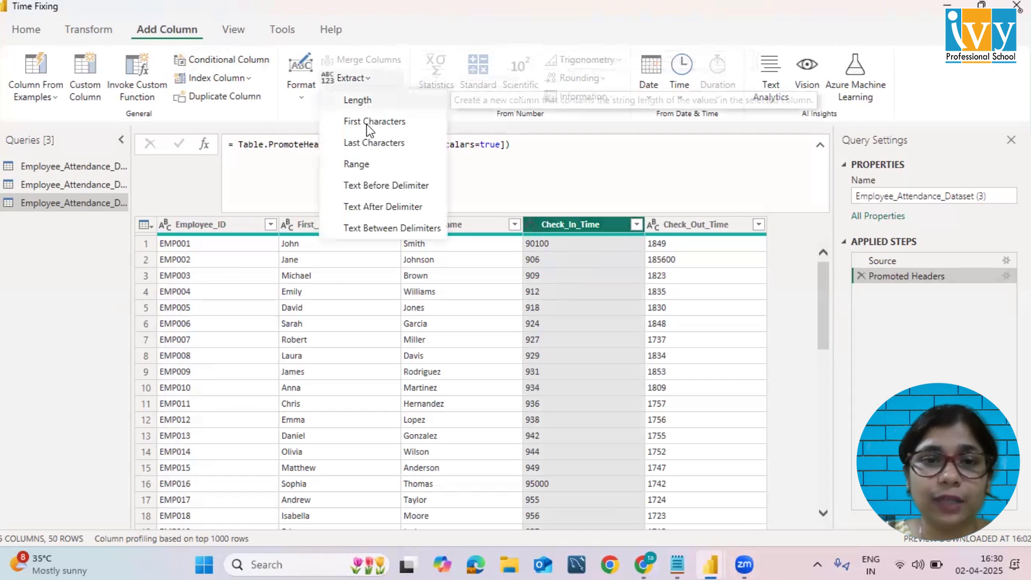
pyautogui.click(368, 123)
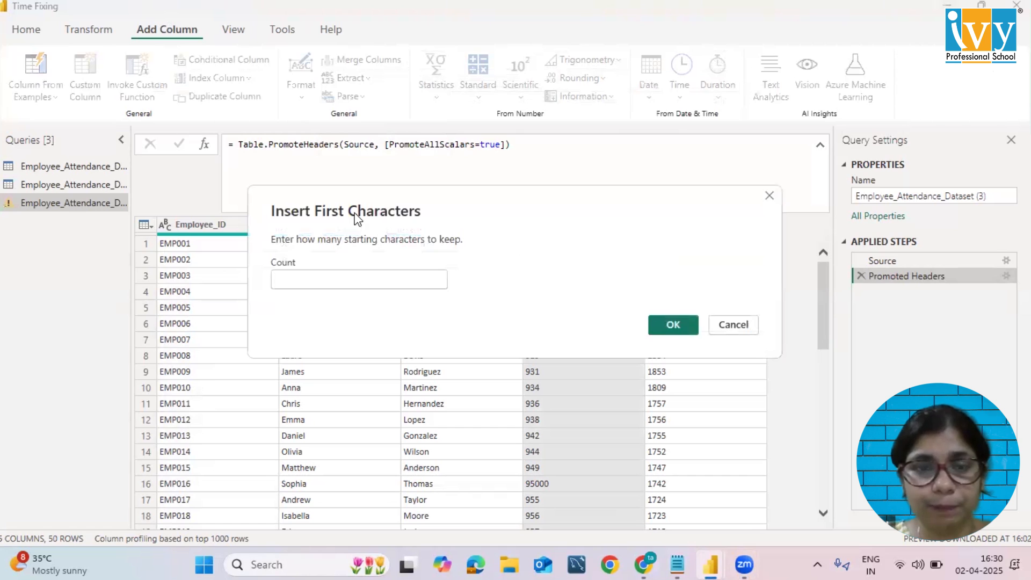
pyautogui.write('2')
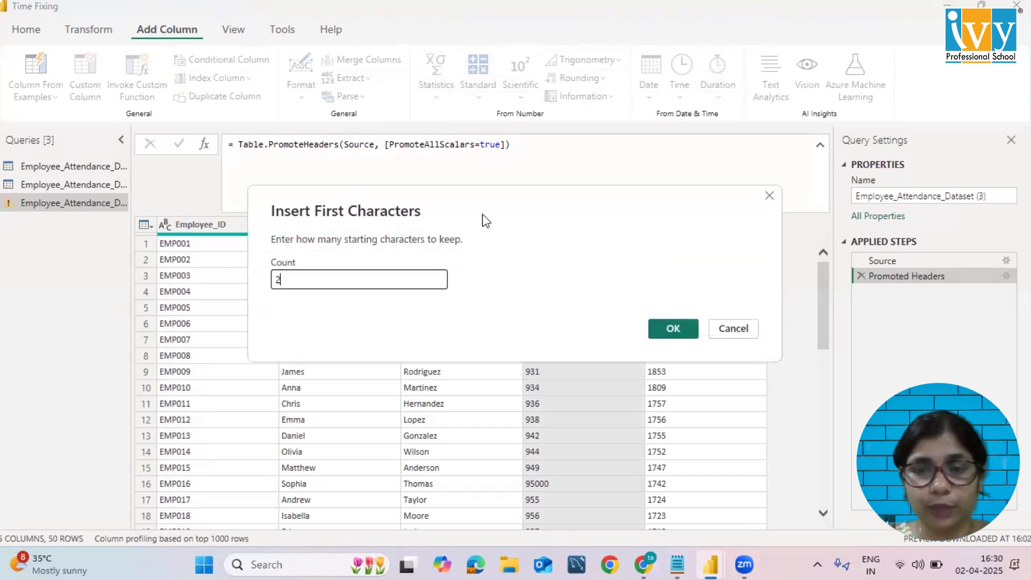
pyautogui.click(669, 325)
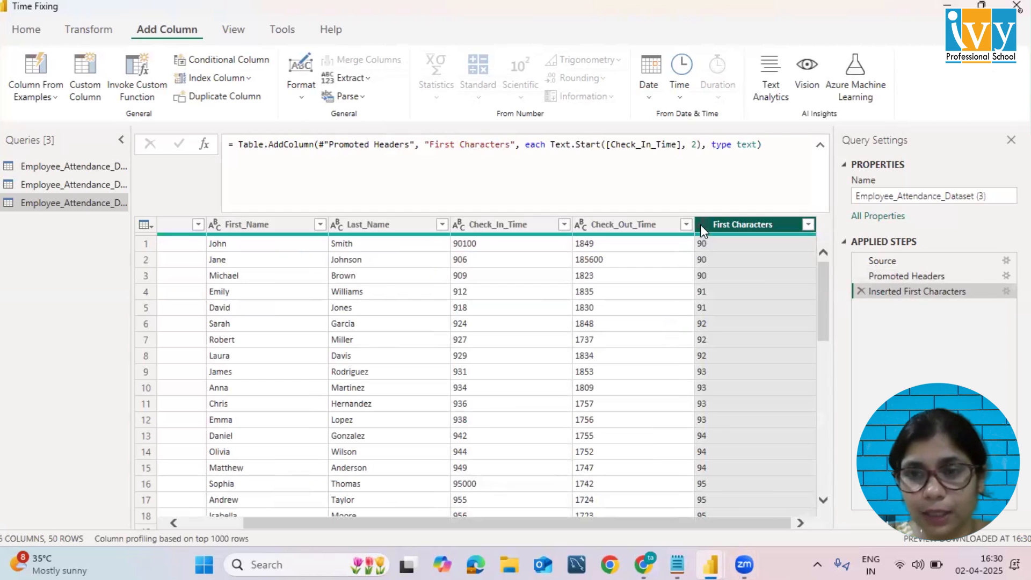
pyautogui.click(700, 224)
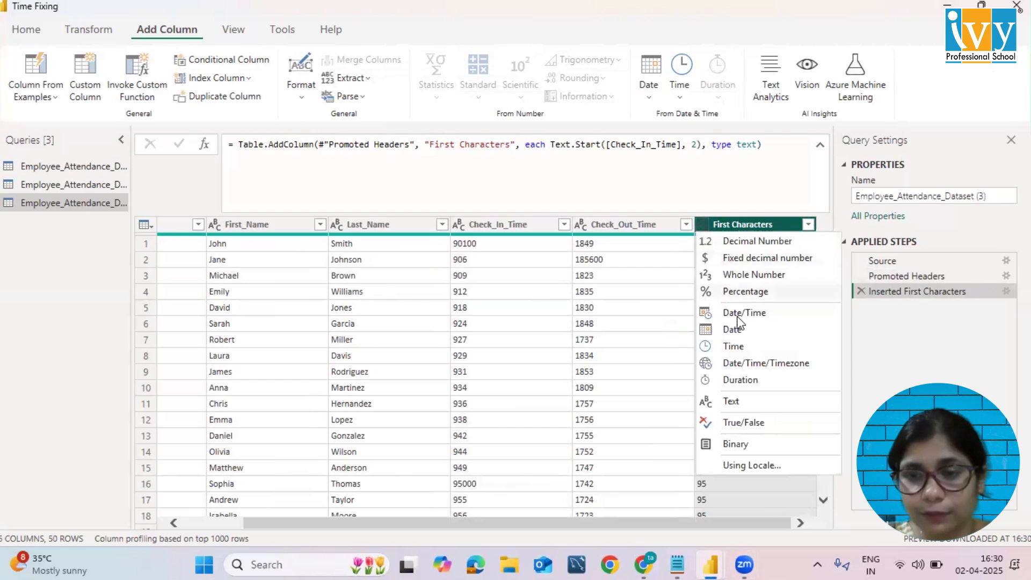
pyautogui.click(750, 276)
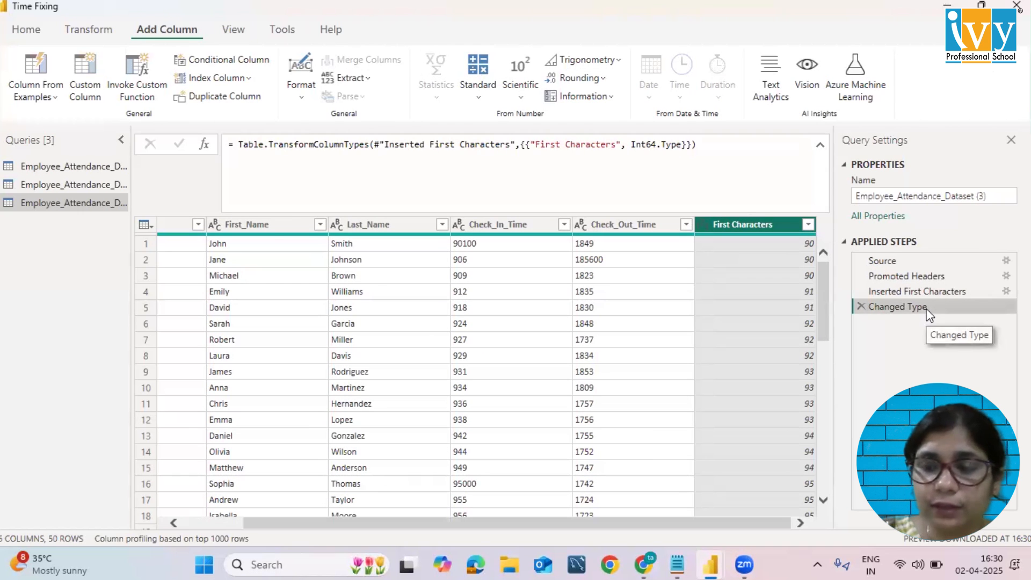
# Insert a new applied step after Changed Type and check its formula's reference to the previous step.
pyautogui.rightClick(907, 308)
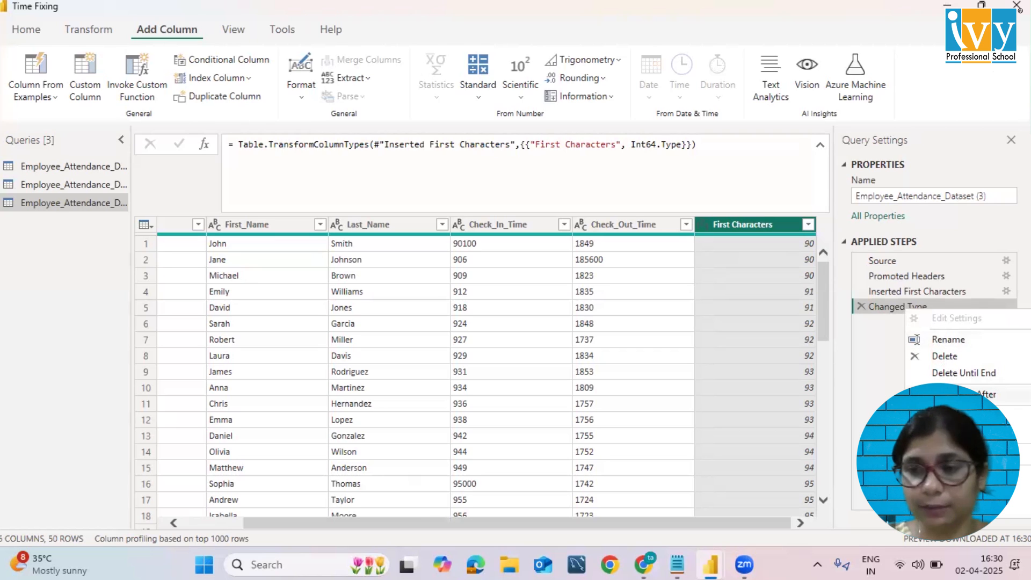
pyautogui.click(962, 394)
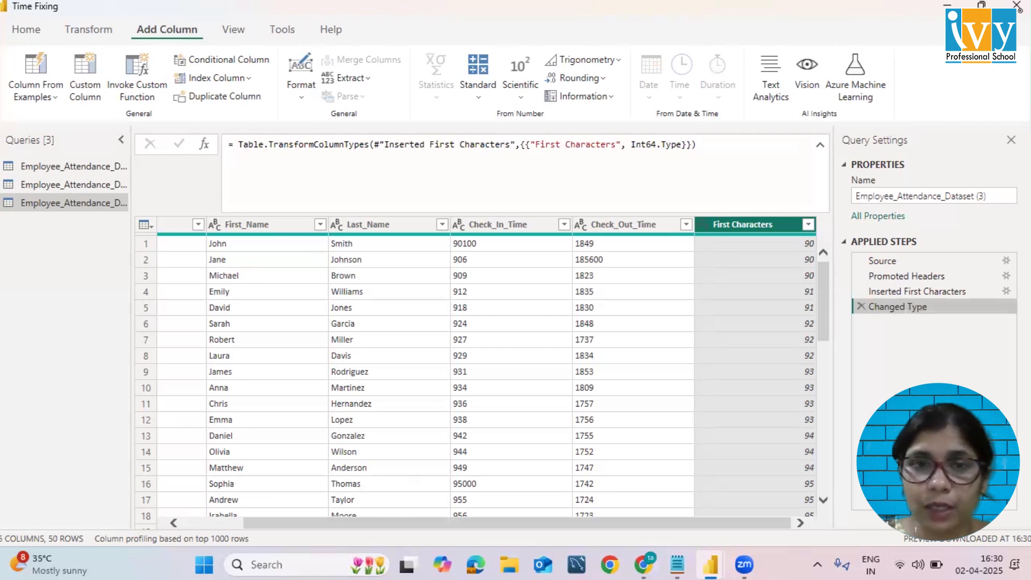
pyautogui.click(358, 140)
pyautogui.press('Left')
pyautogui.press('Left')
pyautogui.press('Left')
pyautogui.press('Left')
pyautogui.press('Left')
pyautogui.press('Left')
pyautogui.press('Left')
pyautogui.press('Left')
pyautogui.press('Left')
pyautogui.press('Left')
pyautogui.press('Left')
pyautogui.press('Left')
pyautogui.press('Left')
pyautogui.press('Left')
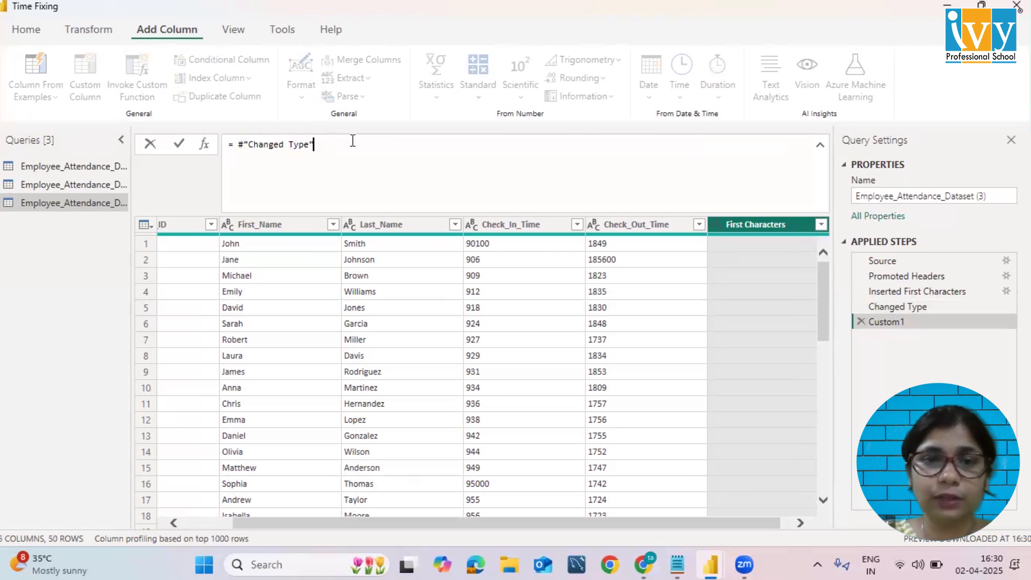
pyautogui.hotkey('shift', 'End')
pyautogui.press('End')
pyautogui.hotkey('shift', 'Home')
pyautogui.hotkey('shift', 'Right')
pyautogui.hotkey('shift', 'Right')
pyautogui.hotkey('shift', 'Right')
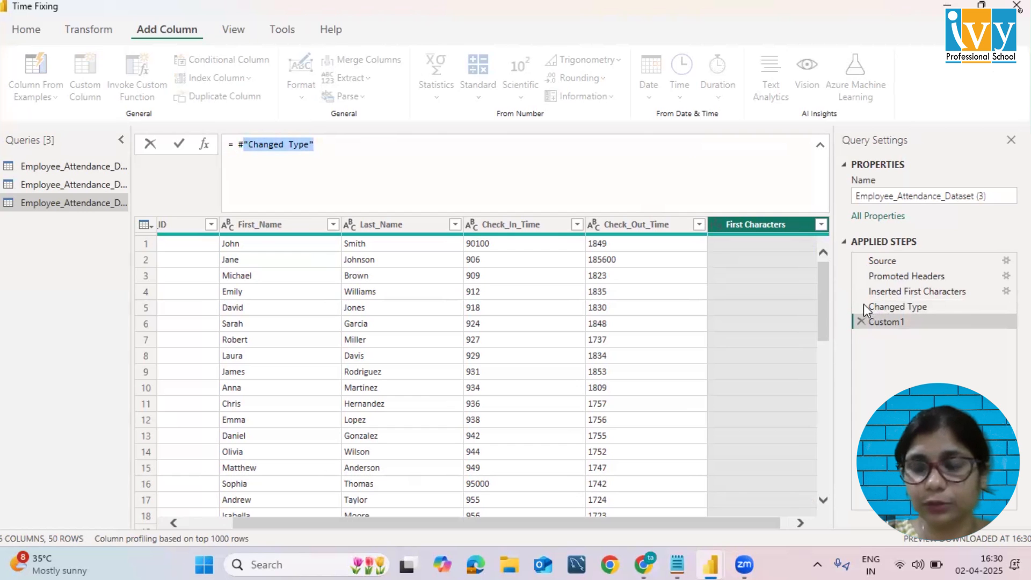
# Wrap the #"Changed Type" reference in a Table.AddColumn formula and name the new column "4charin".
pyautogui.click(235, 144)
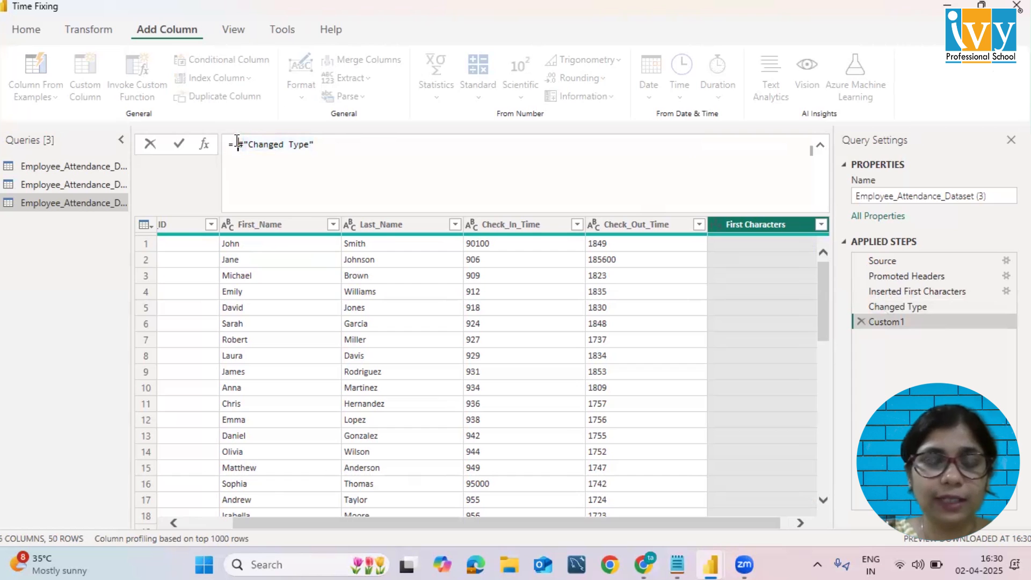
pyautogui.write('Table.A')
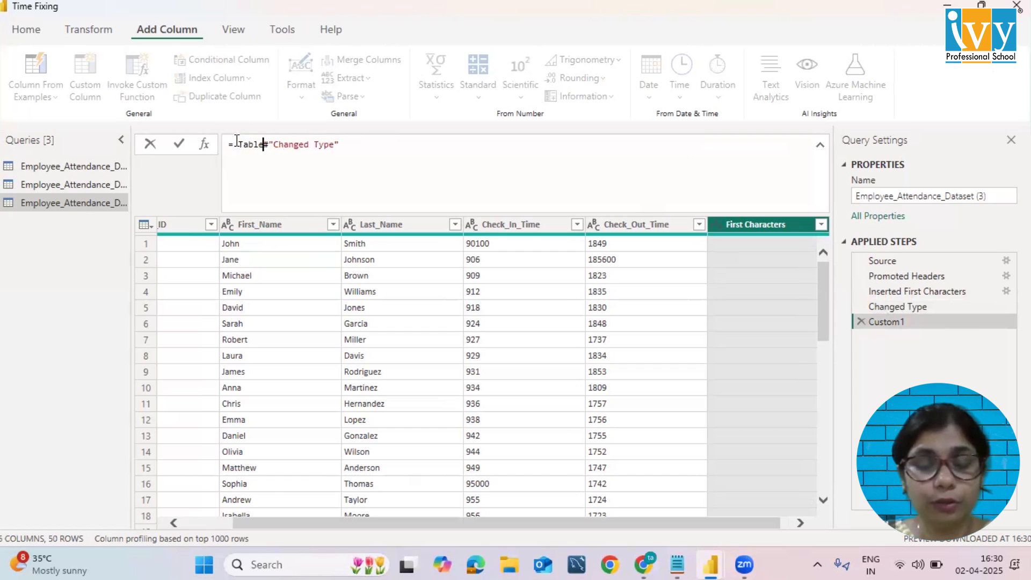
pyautogui.press('Tab')
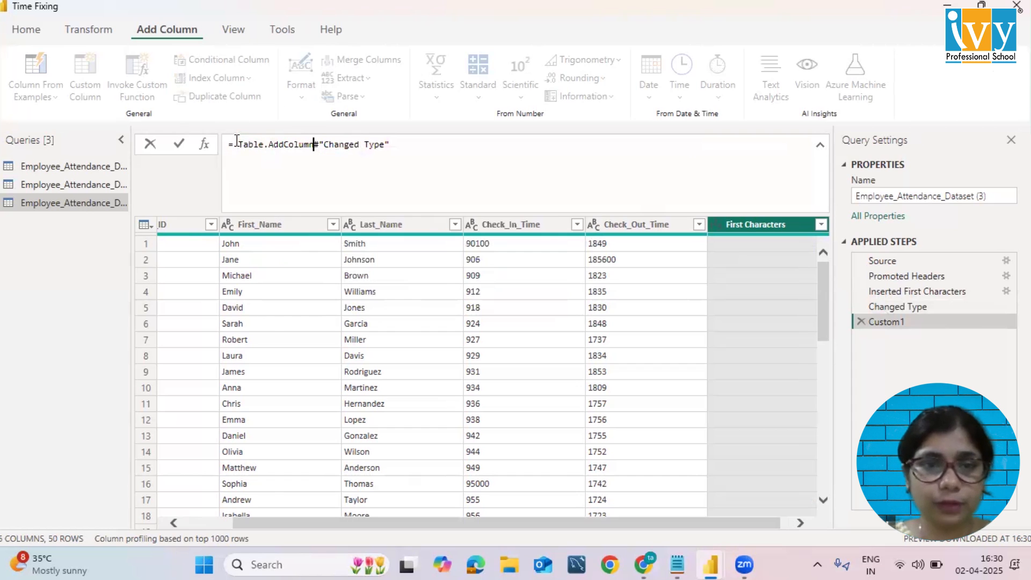
pyautogui.write('(')
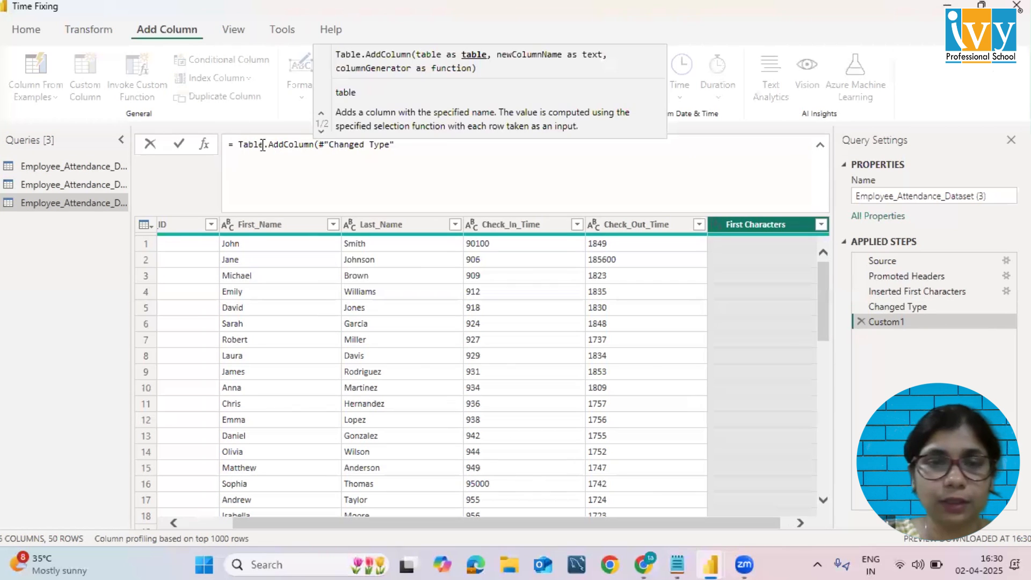
pyautogui.click(435, 146)
pyautogui.write(',')
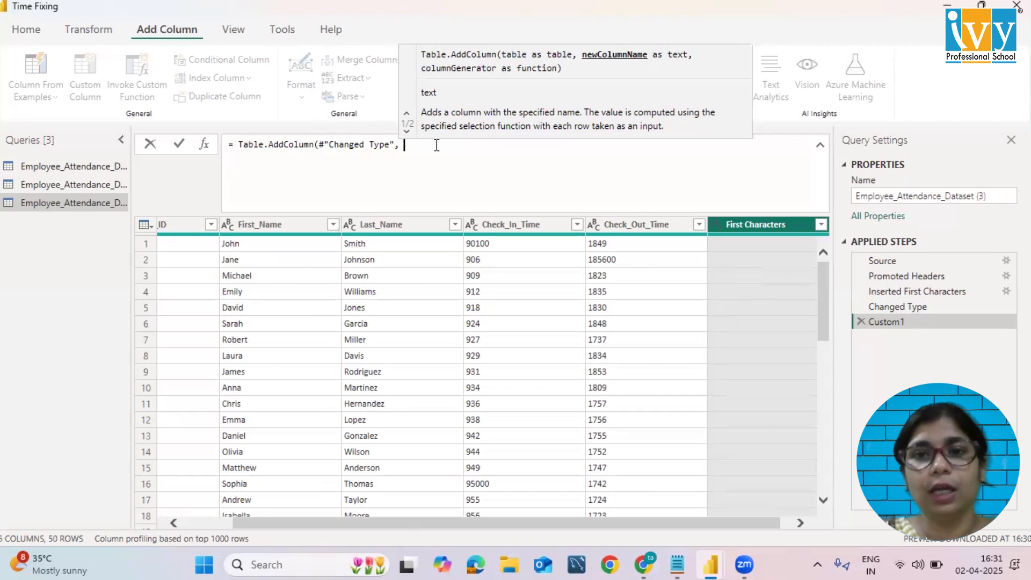
pyautogui.write('"')
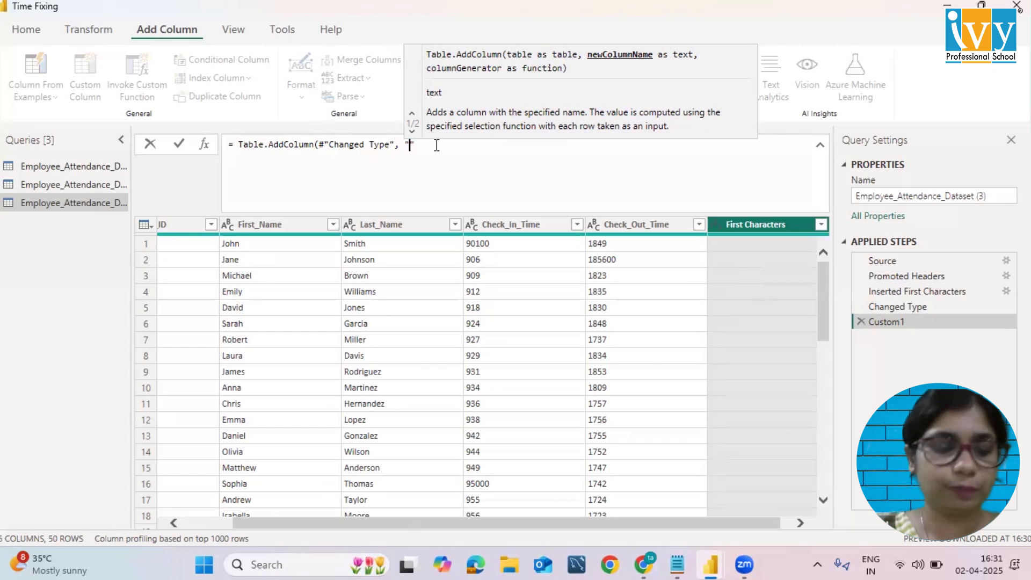
pyautogui.write('4char')
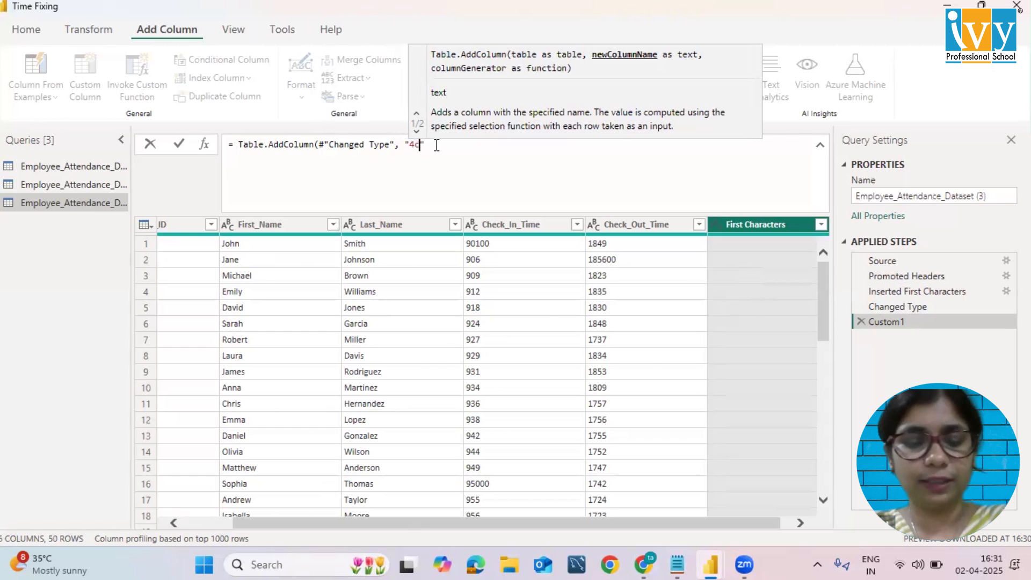
pyautogui.write('in"')
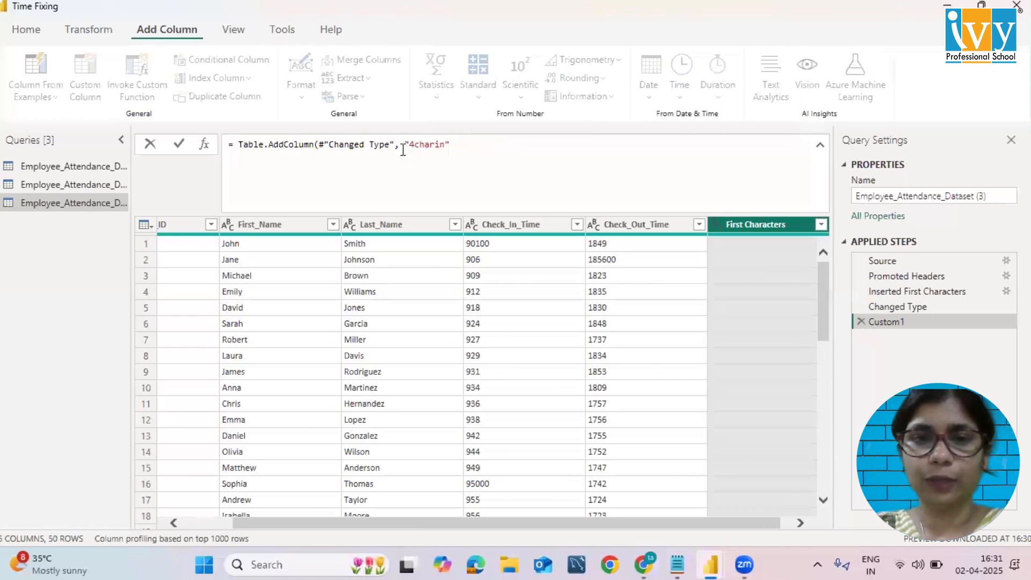
pyautogui.write(',')
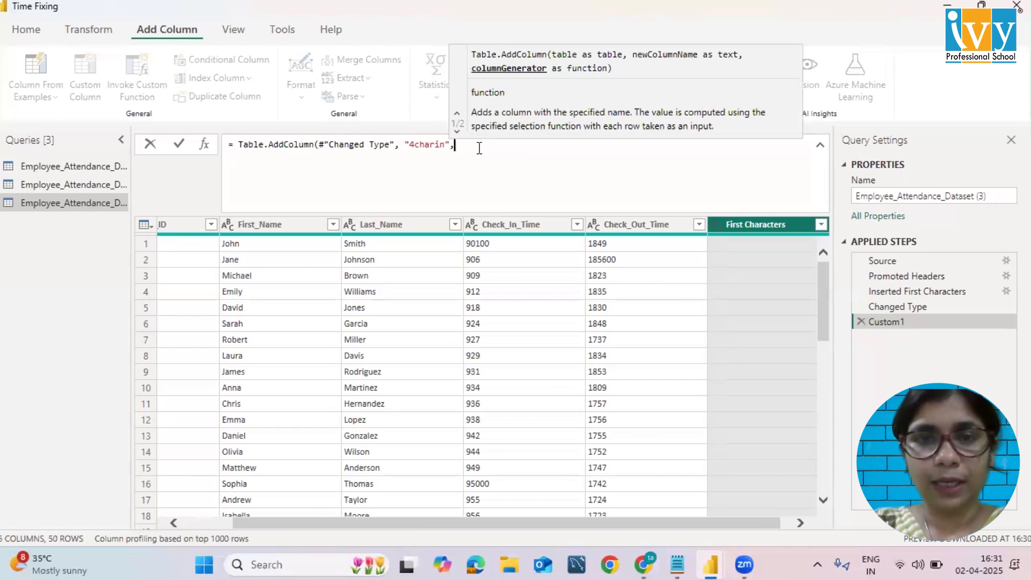
# Begin the column generator on a new line with the condition each if [First Characters] > 23.
pyautogui.hotkey('shift', 'Return')
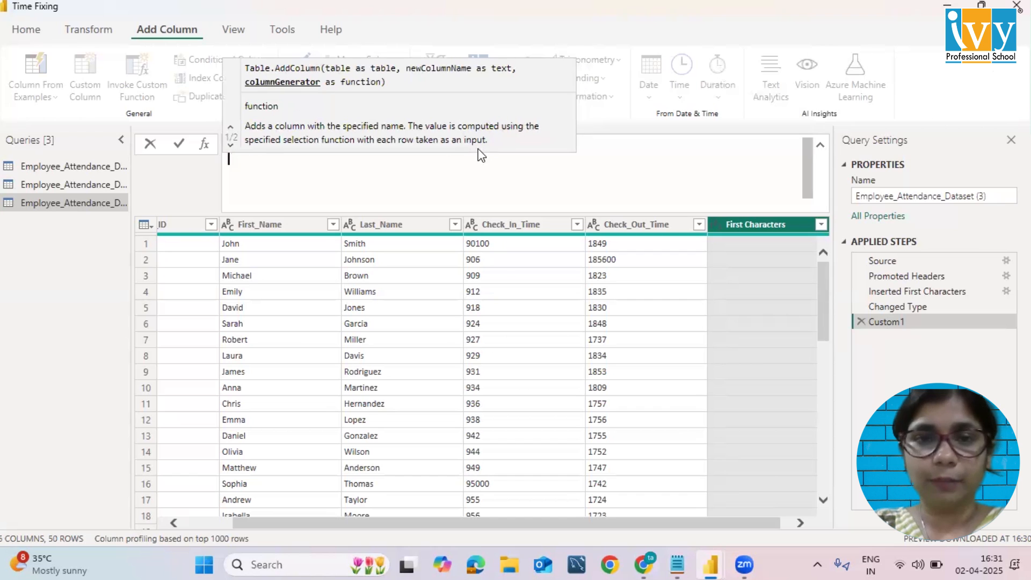
pyautogui.write('eac')
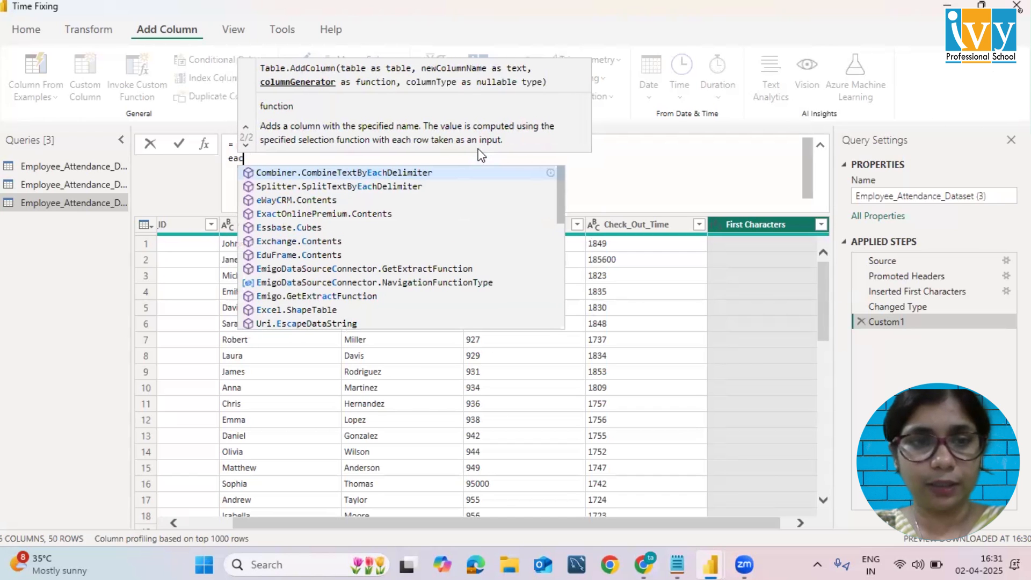
pyautogui.write('h')
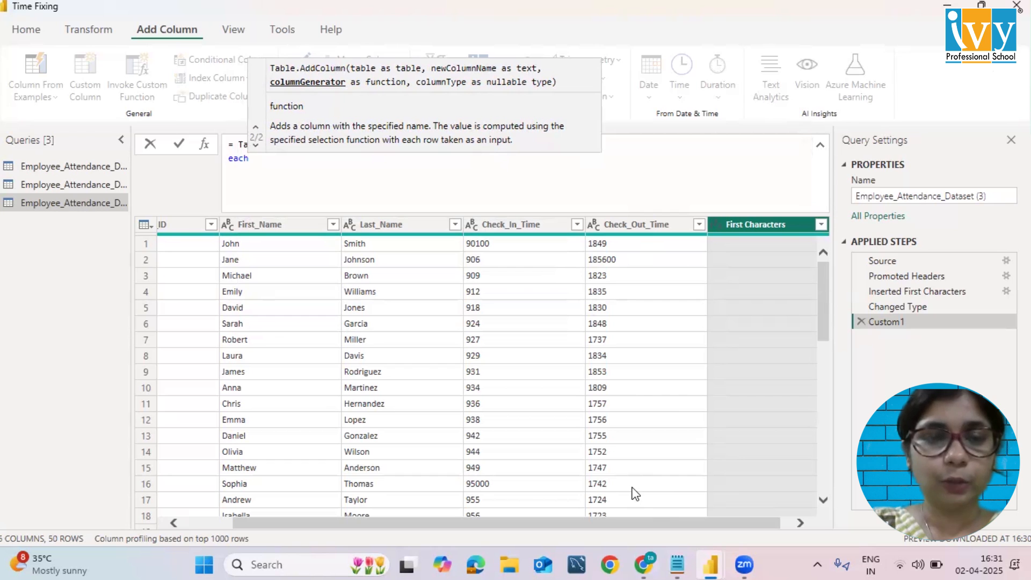
pyautogui.write('if ')
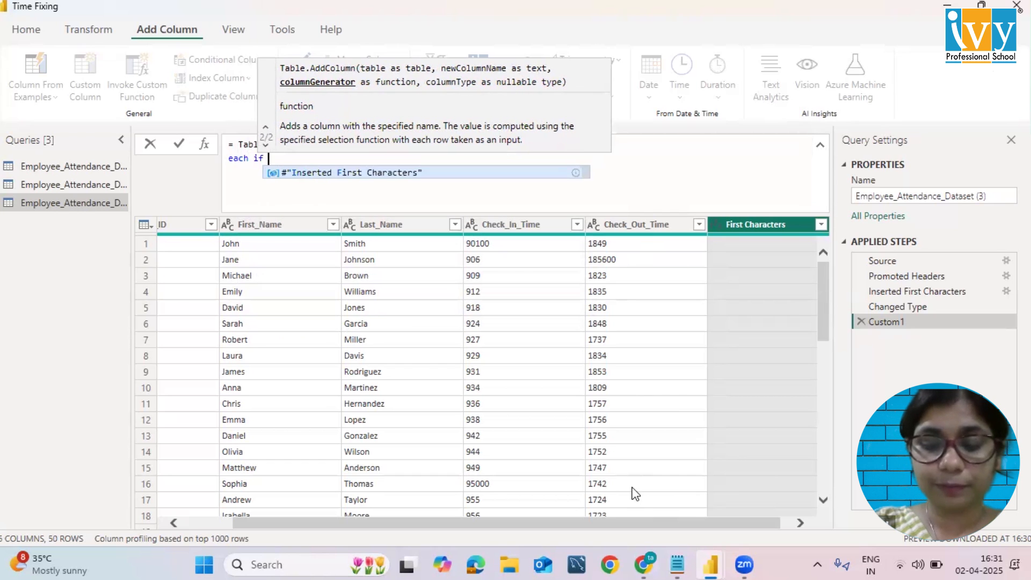
pyautogui.write('[')
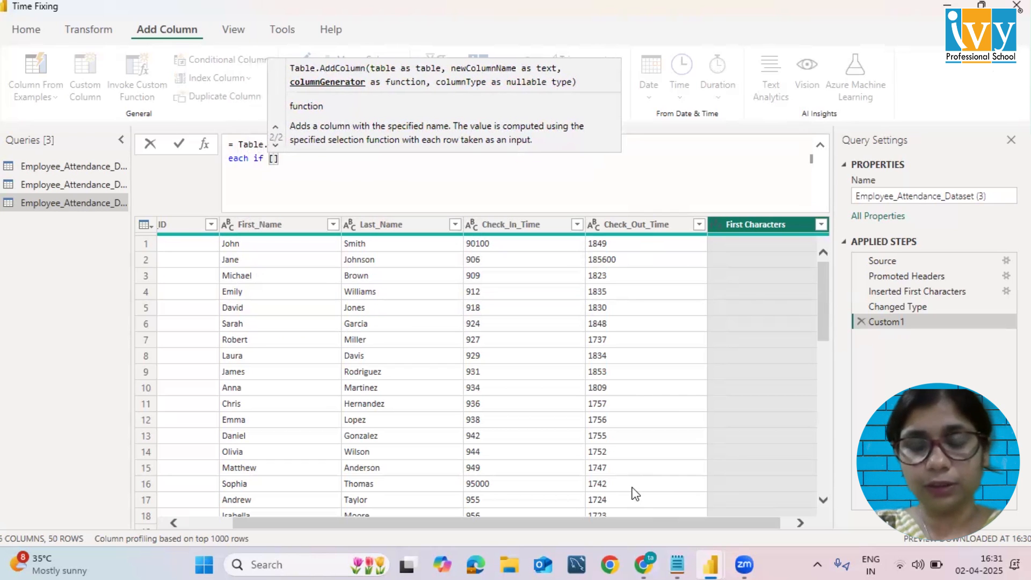
pyautogui.write('Fir')
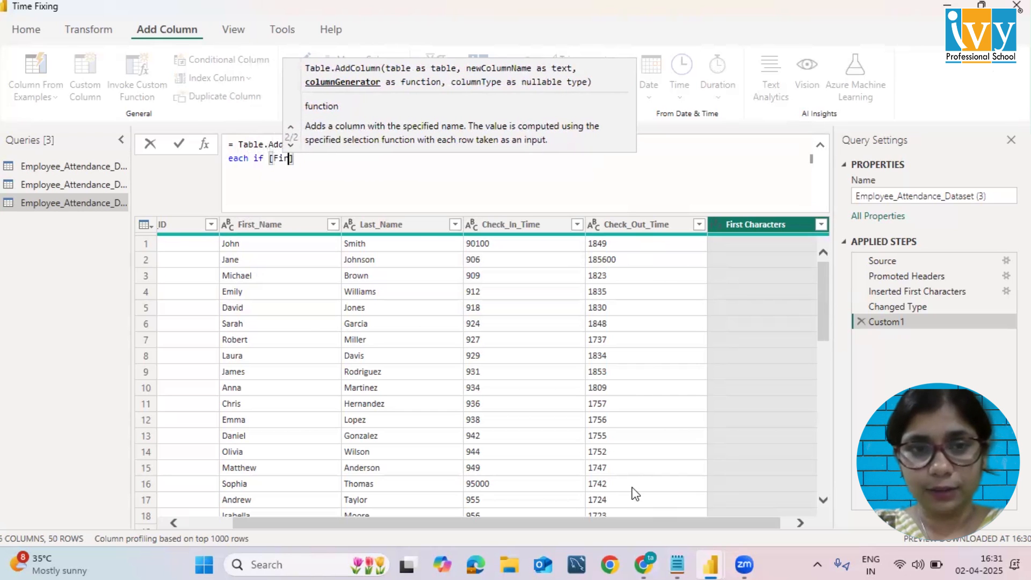
pyautogui.write('st Chara')
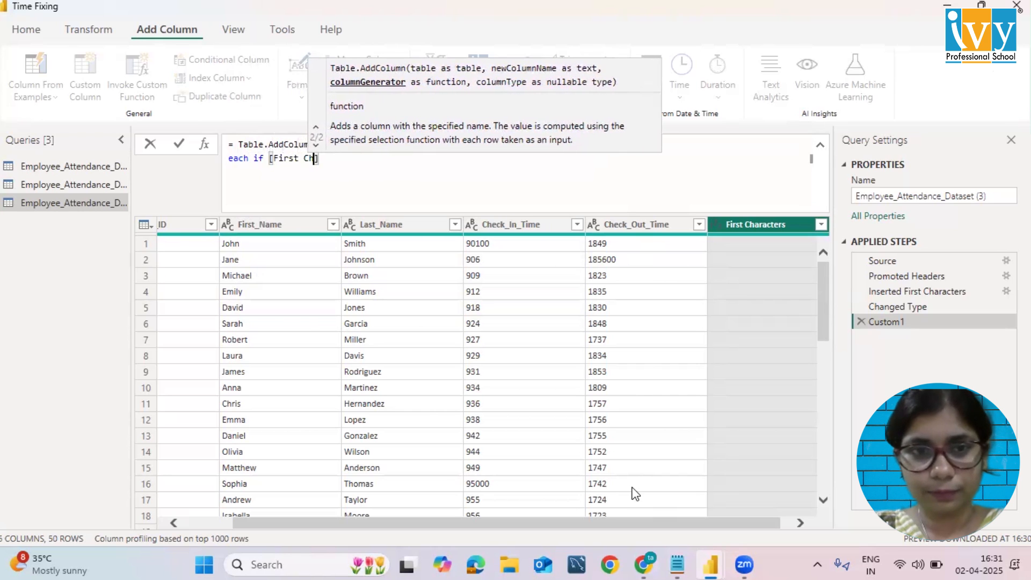
pyautogui.write('cters')
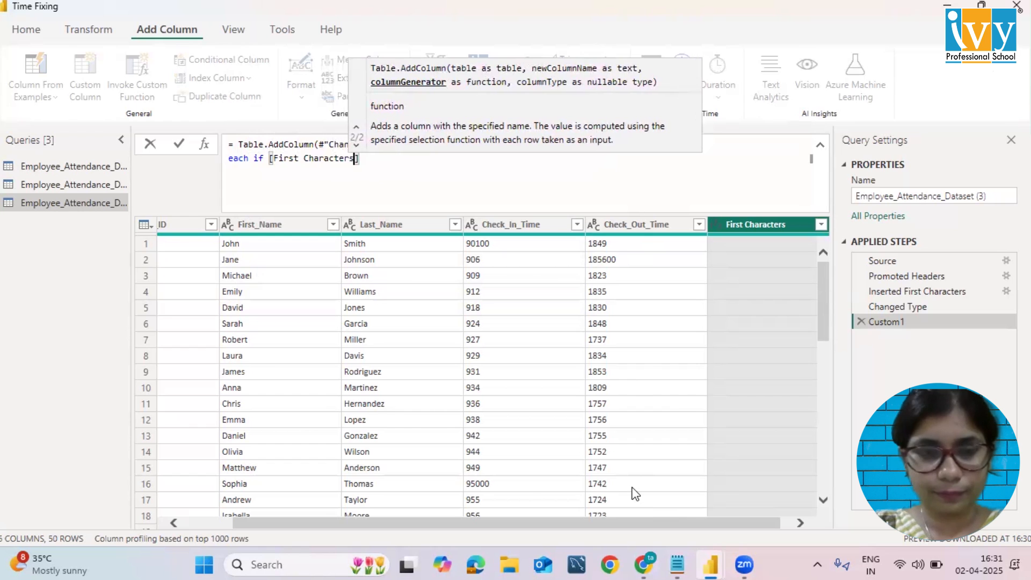
pyautogui.write(' > 23')
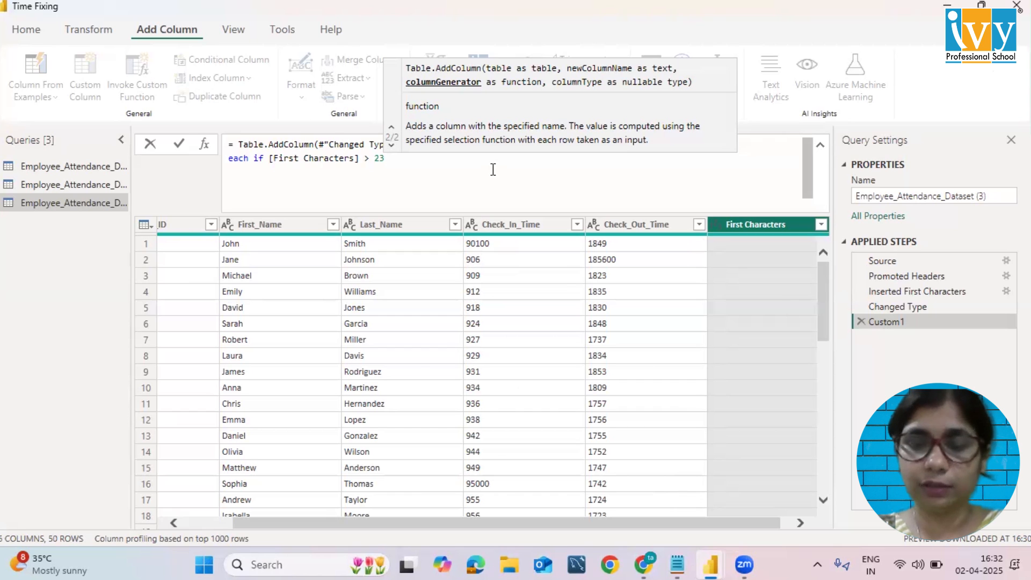
# Add a then branch that returns the first 3 characters of Check_In_Time with Text.Start.
pyautogui.write('then ')
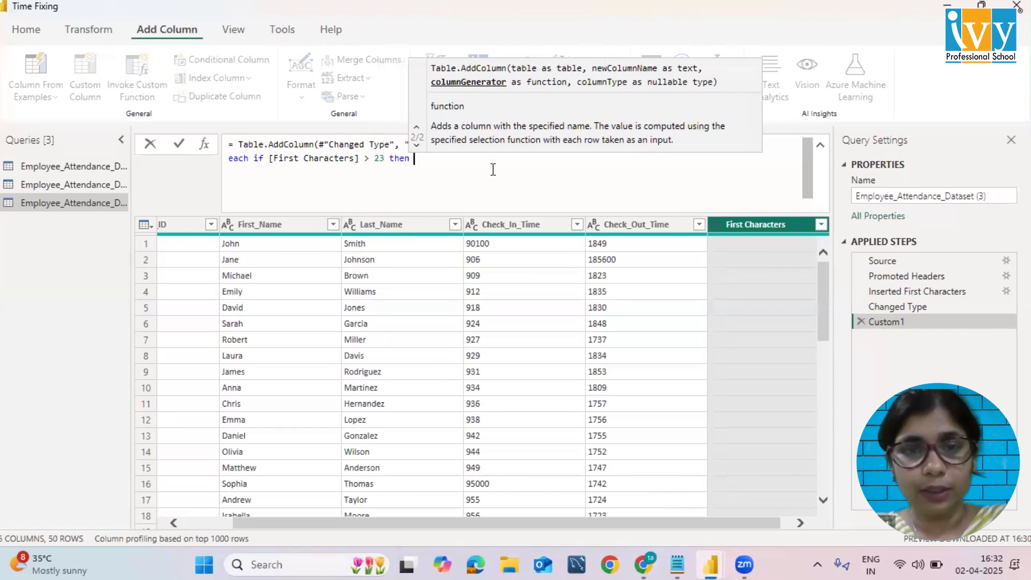
pyautogui.write('Text.Start')
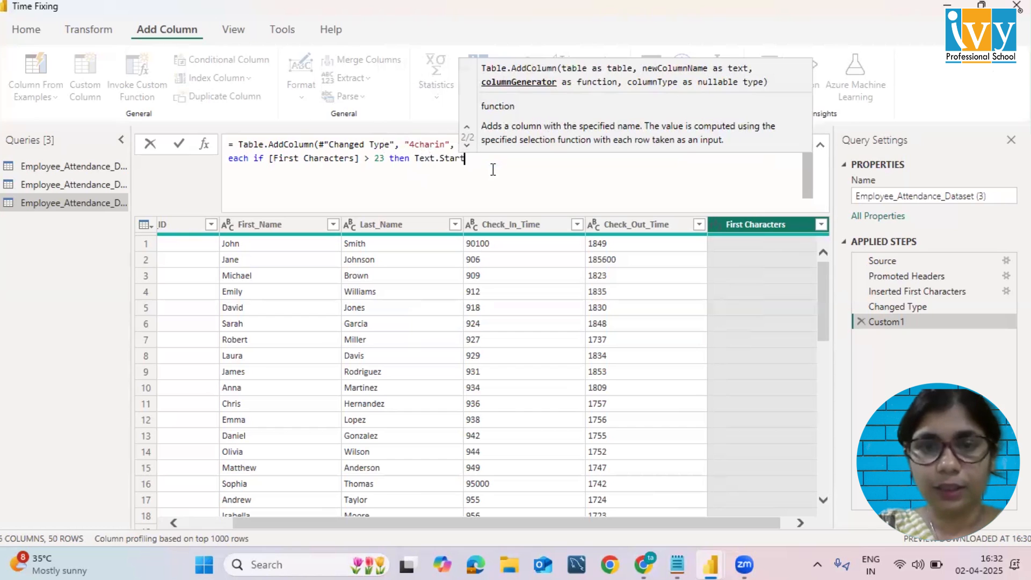
pyautogui.write('(')
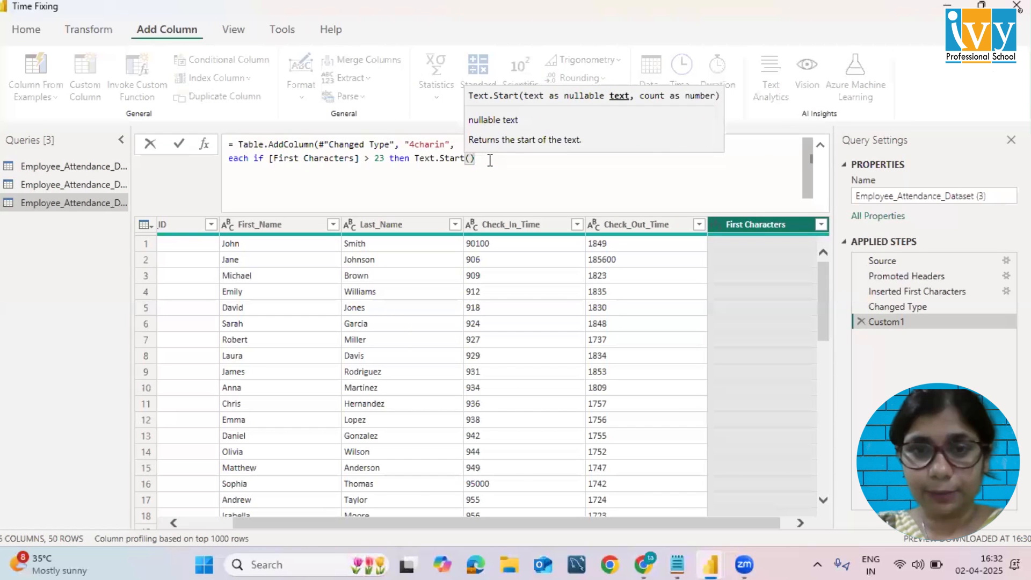
pyautogui.write('[')
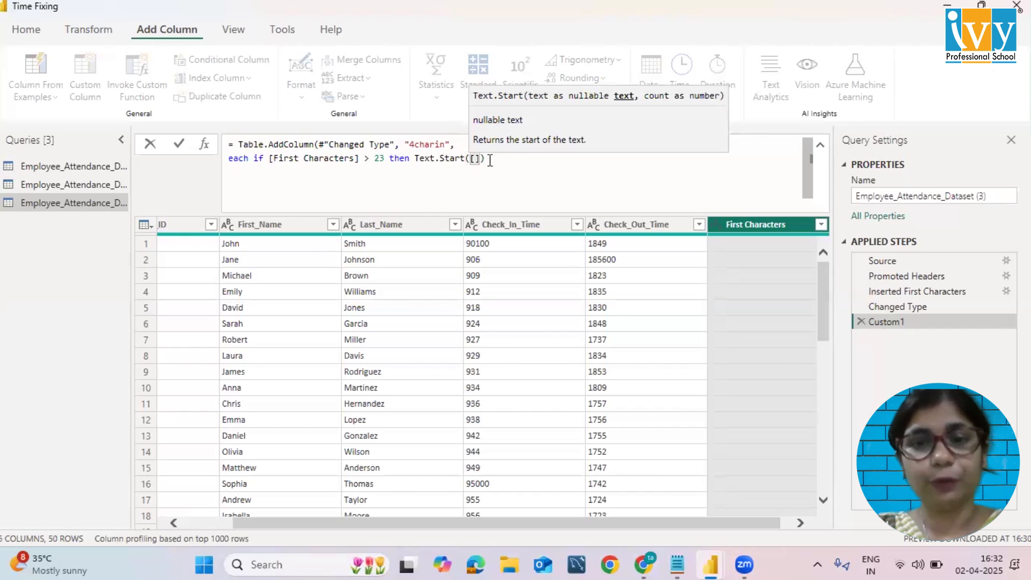
pyautogui.write('Check')
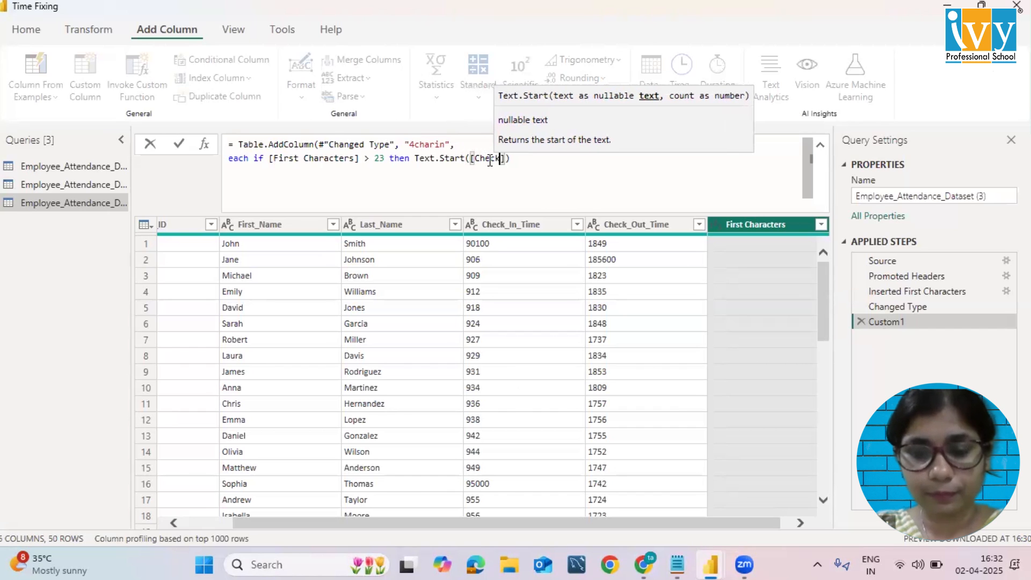
pyautogui.write('_')
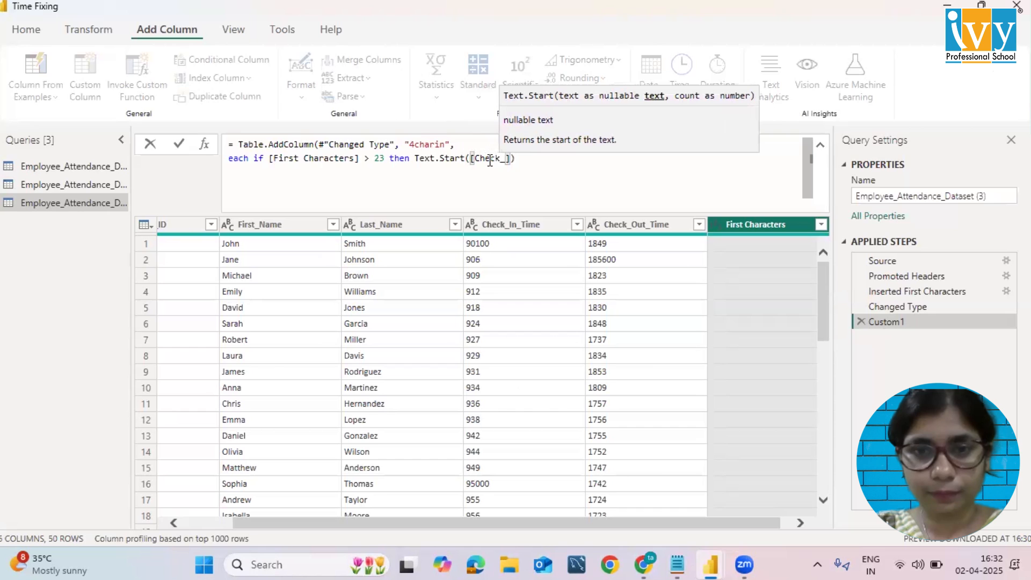
pyautogui.write('In_Time')
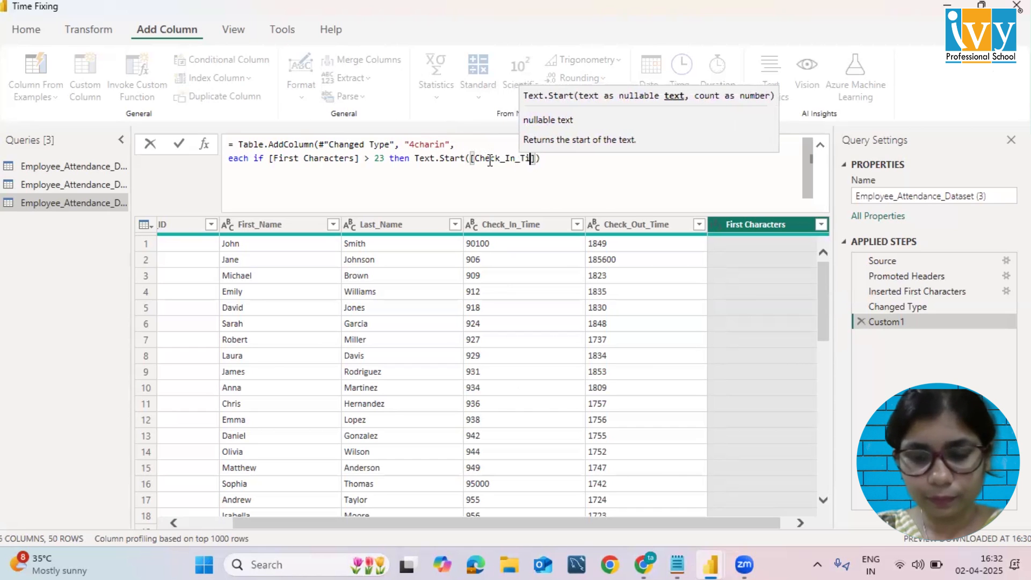
pyautogui.write(']')
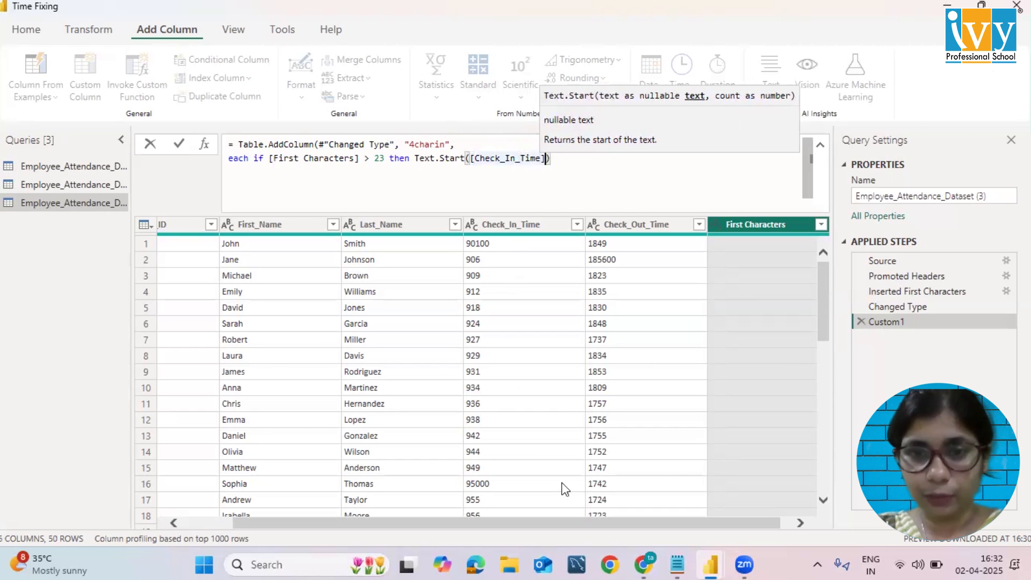
pyautogui.write(', ')
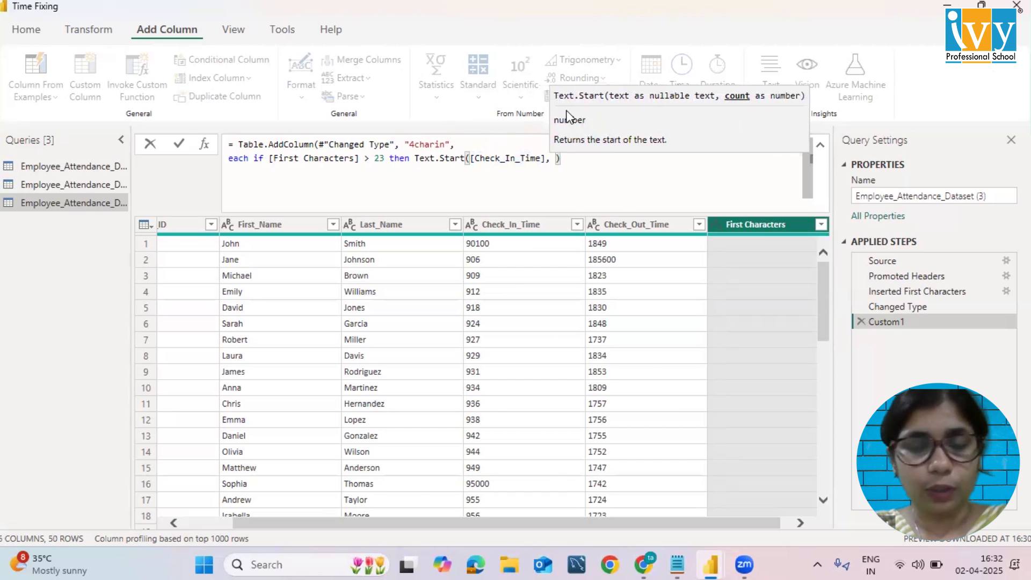
pyautogui.write('3')
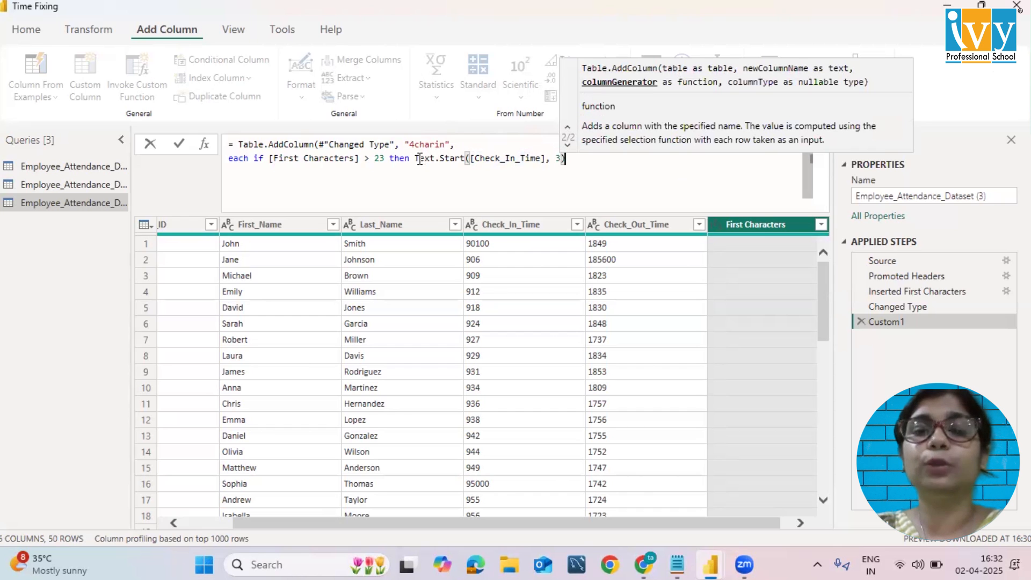
# Prefix the then branch's Text.Start result with "0" using the & operator.
pyautogui.moveTo(414, 157)
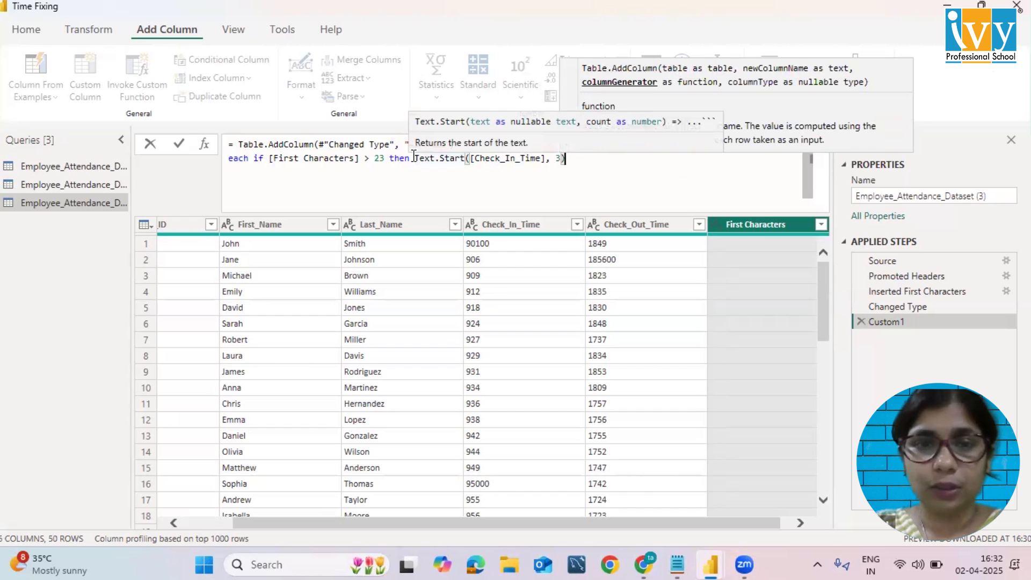
pyautogui.press('Escape')
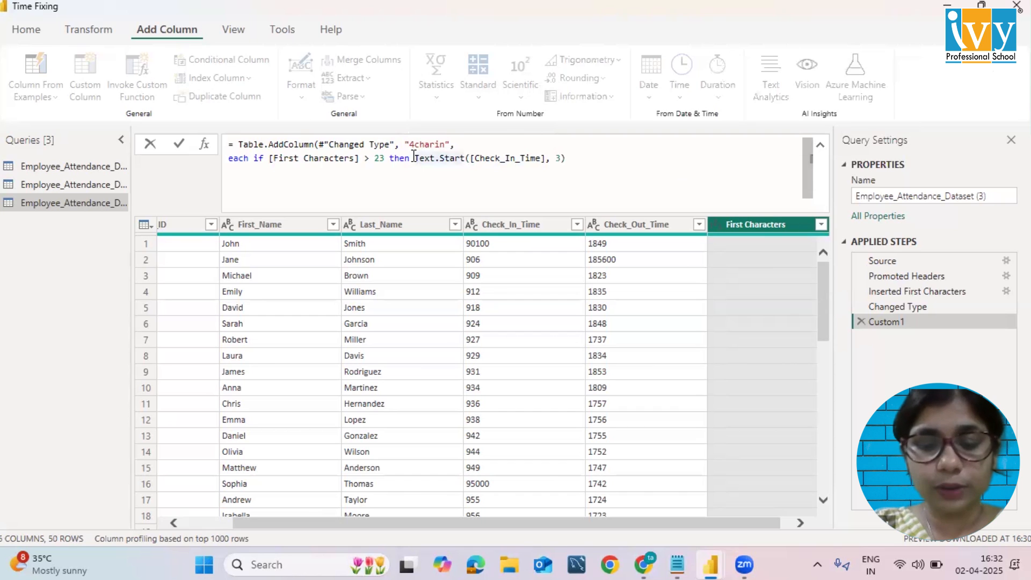
pyautogui.write('(')
pyautogui.write('(')
pyautogui.write('" ')
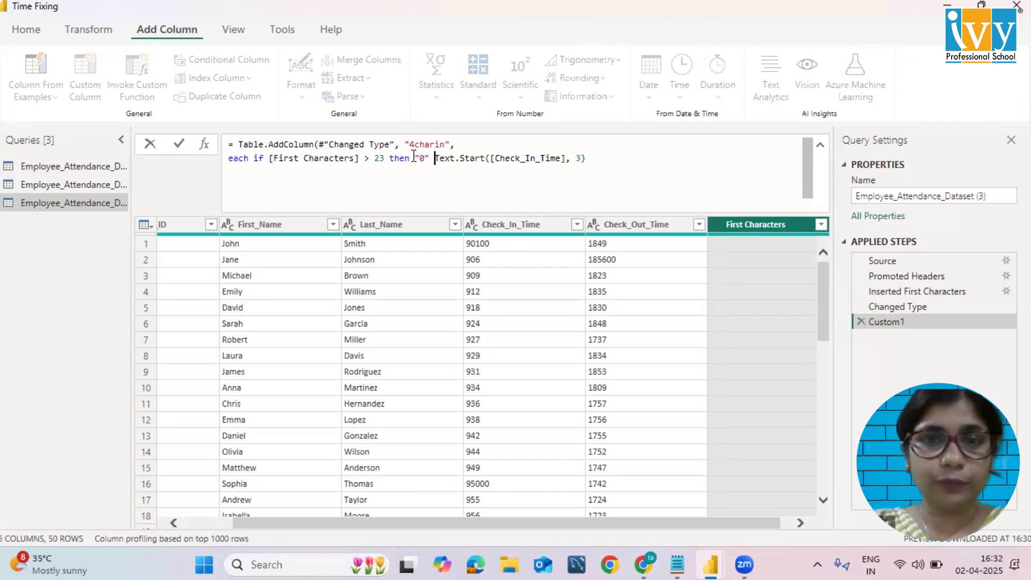
pyautogui.write('&')
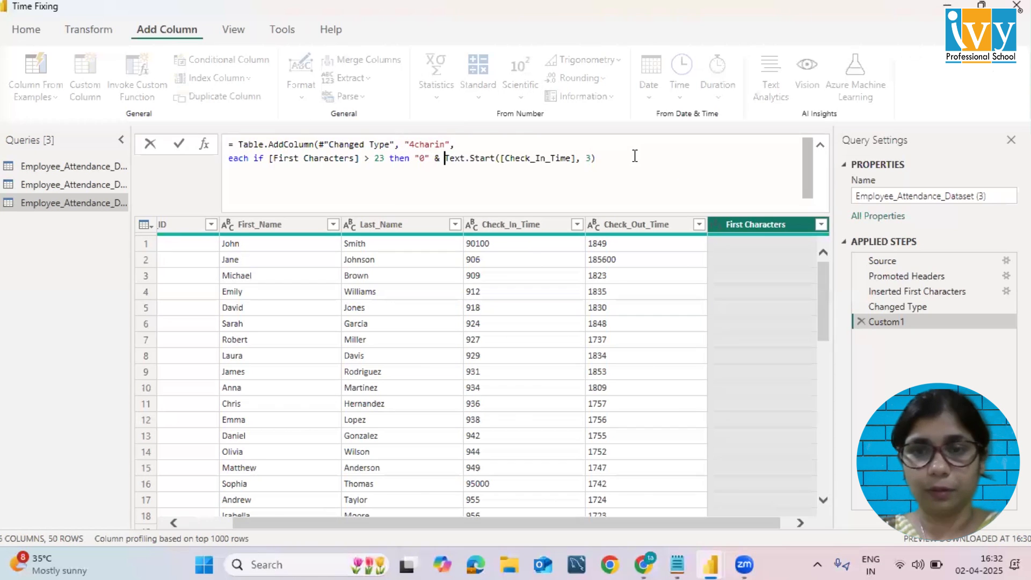
pyautogui.click(634, 156)
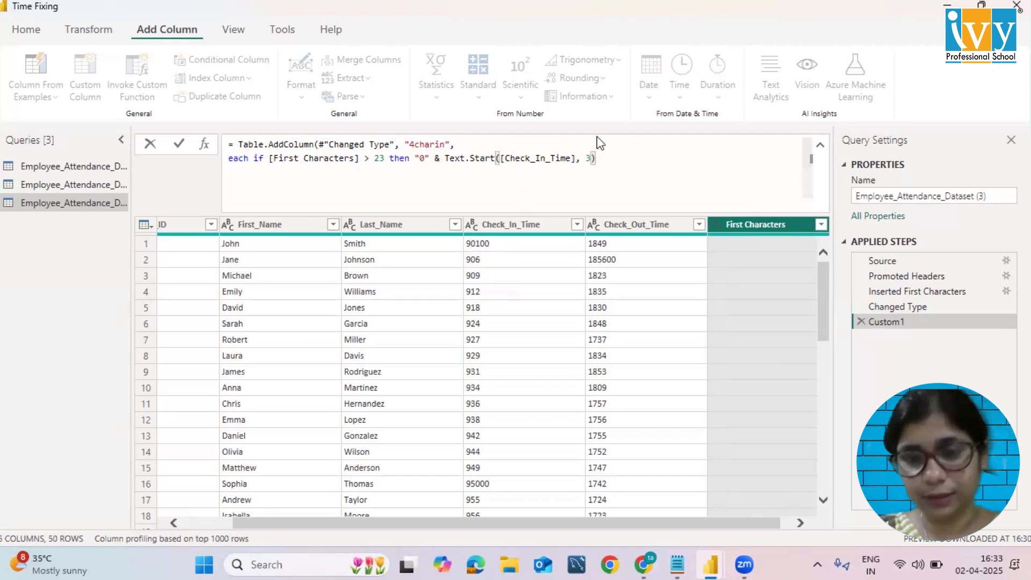
# Add an else branch on a new line that returns Text.Start([Check_In_Time], 4).
pyautogui.press('Up')
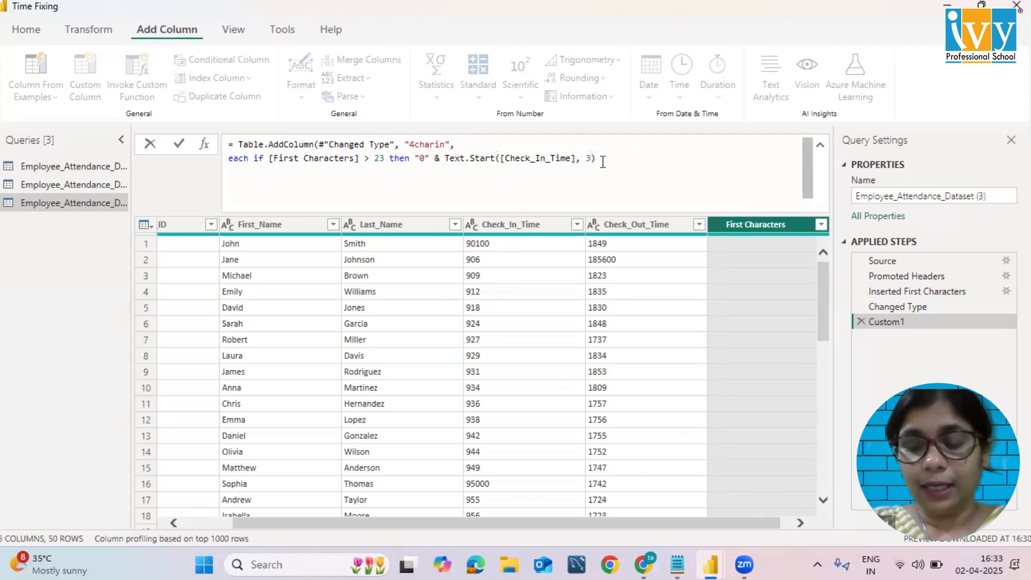
pyautogui.click(603, 162)
pyautogui.press('Return')
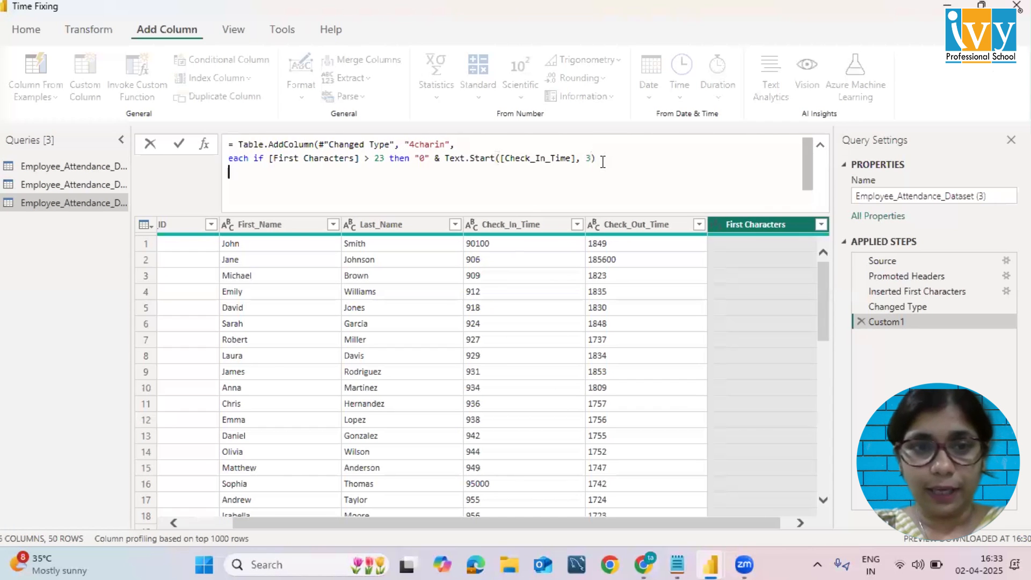
pyautogui.write('else')
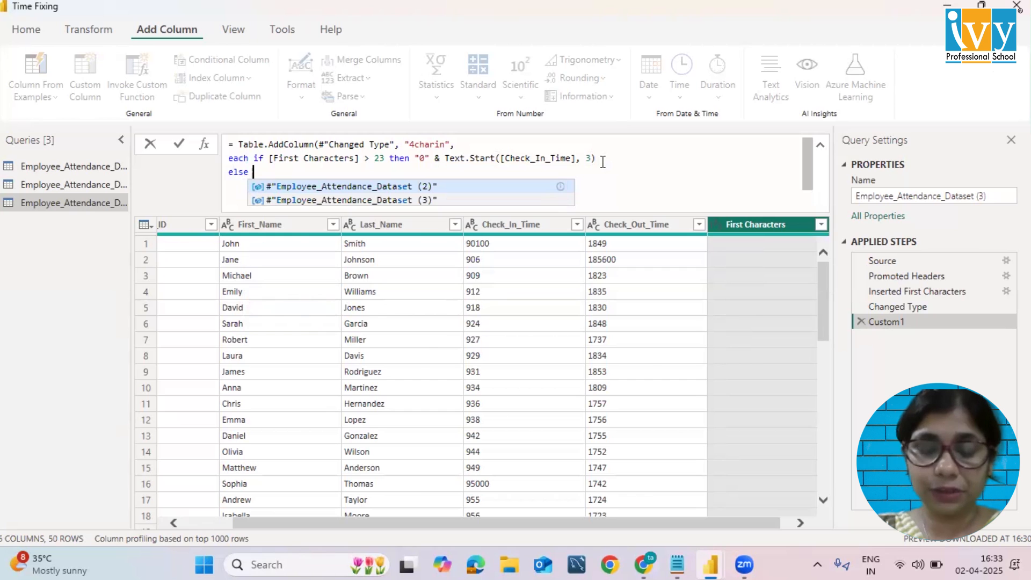
pyautogui.write(' Text.Start')
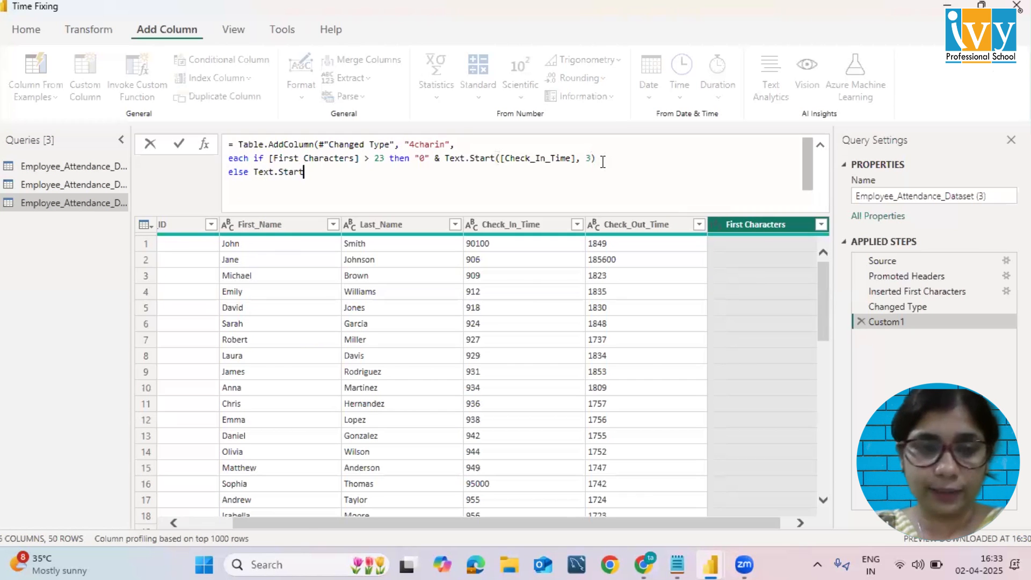
pyautogui.write('([')
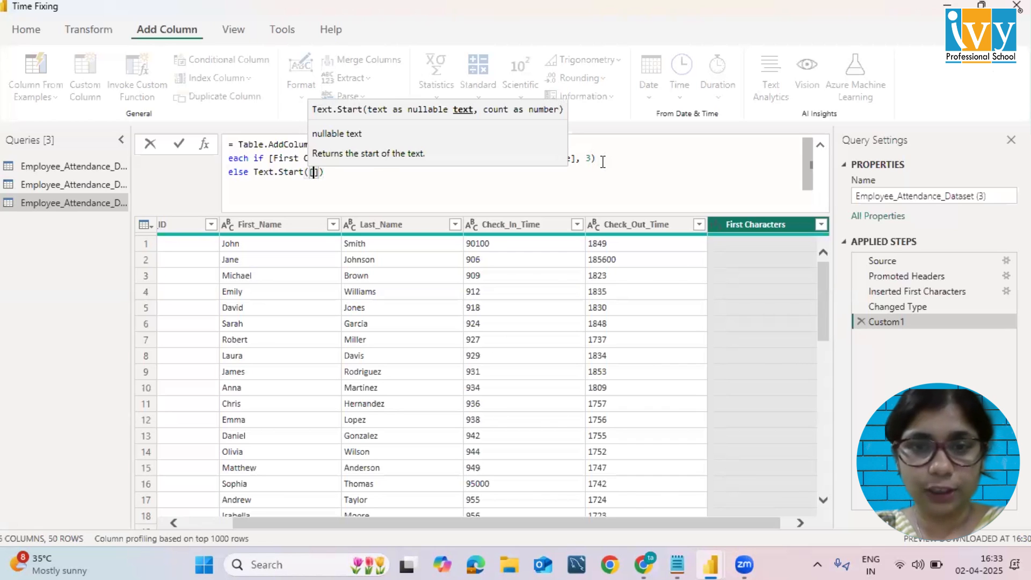
pyautogui.write('check')
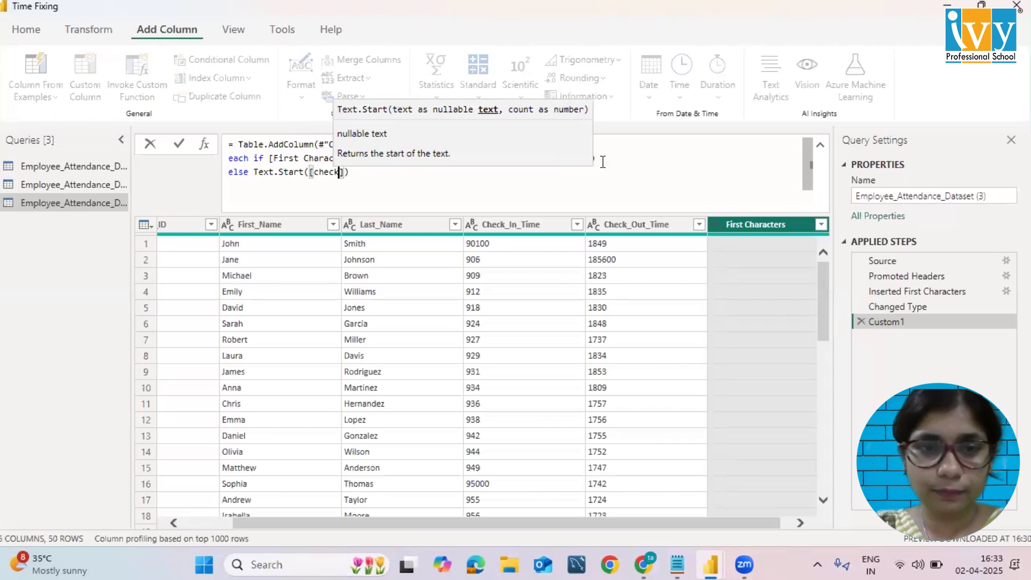
pyautogui.press('BackSpace')
pyautogui.press('BackSpace')
pyautogui.write('C')
pyautogui.write('heck_I')
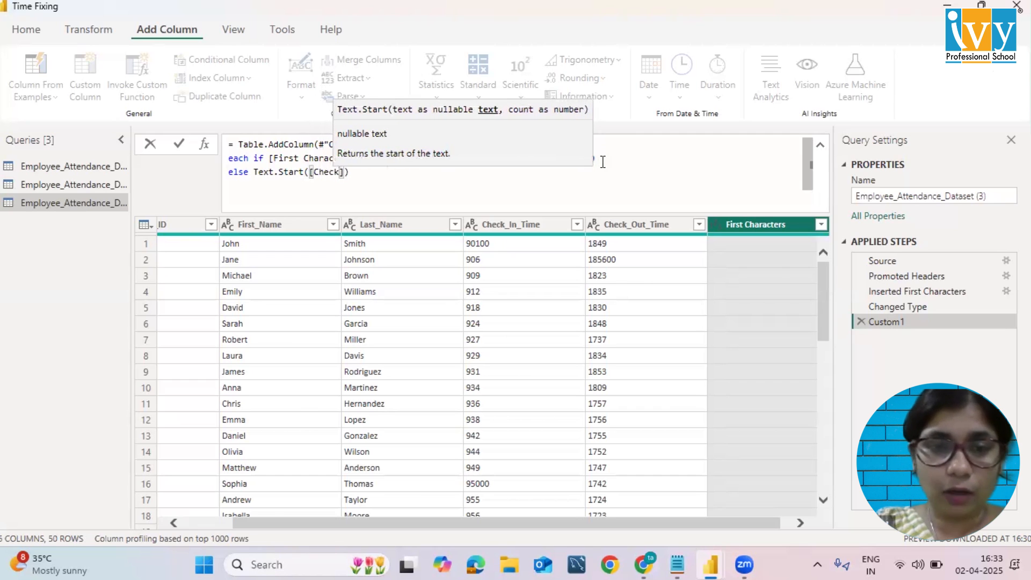
pyautogui.press('BackSpace')
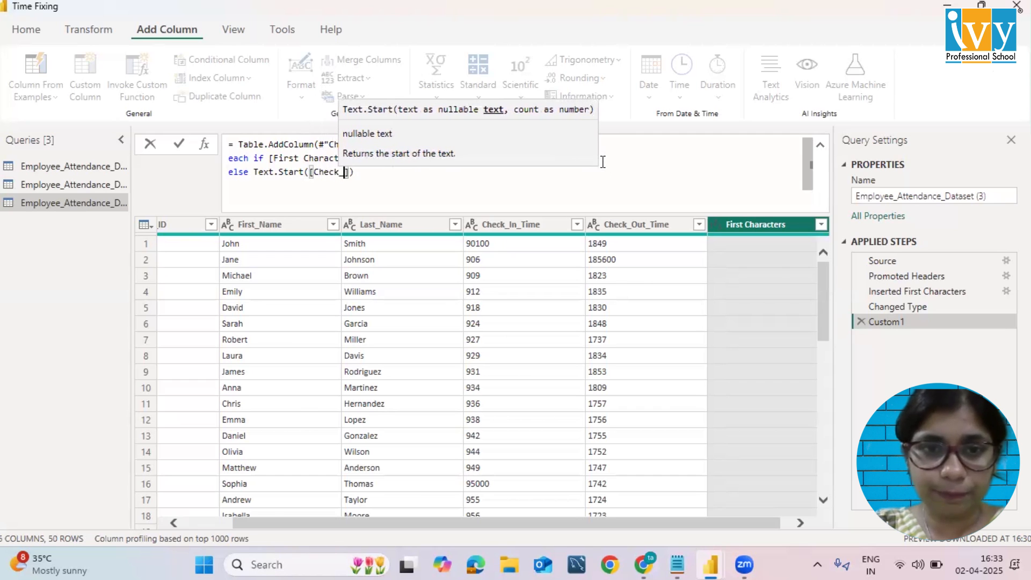
pyautogui.write('In_T')
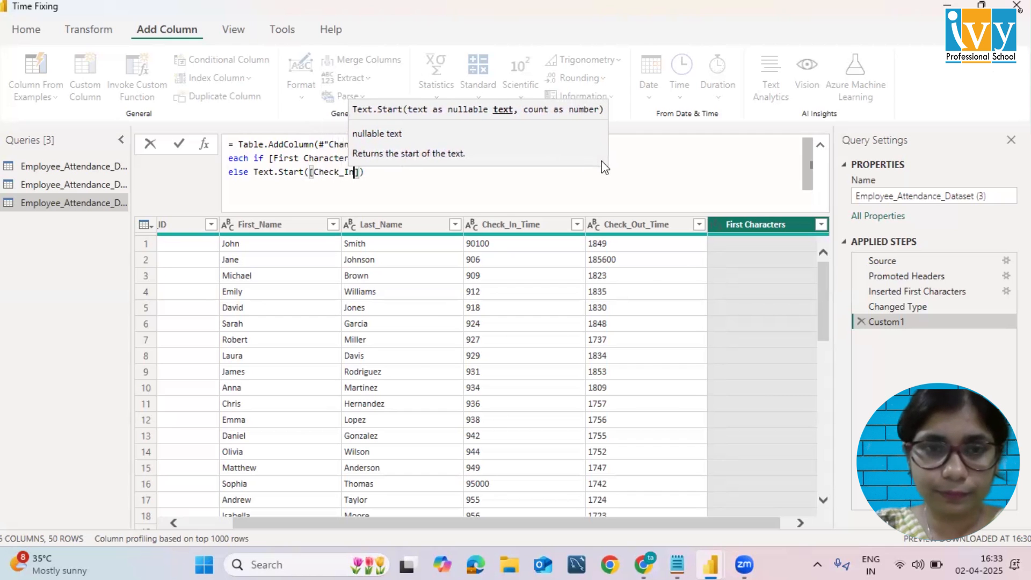
pyautogui.write('ime')
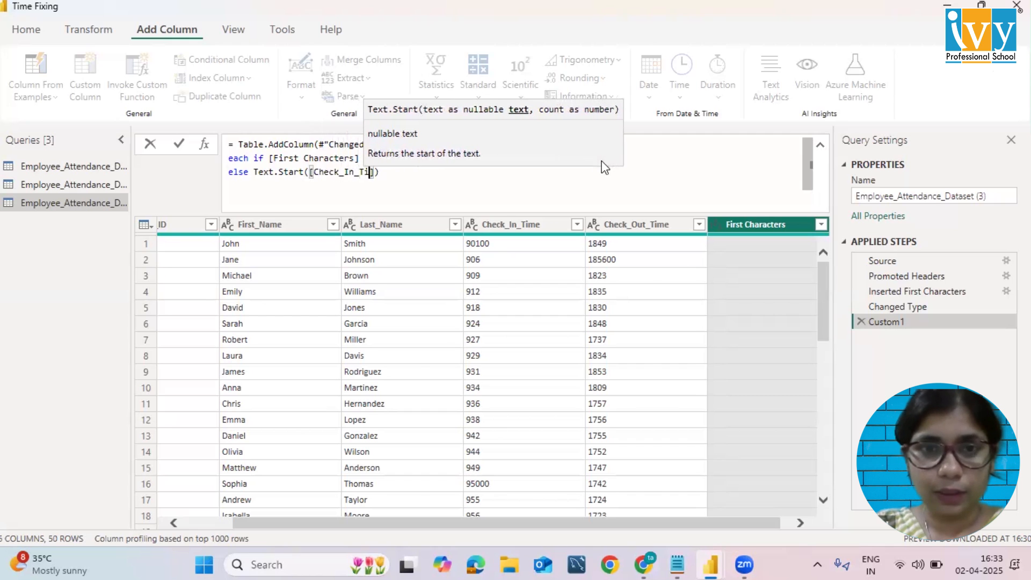
pyautogui.press('Right')
pyautogui.write(', 4')
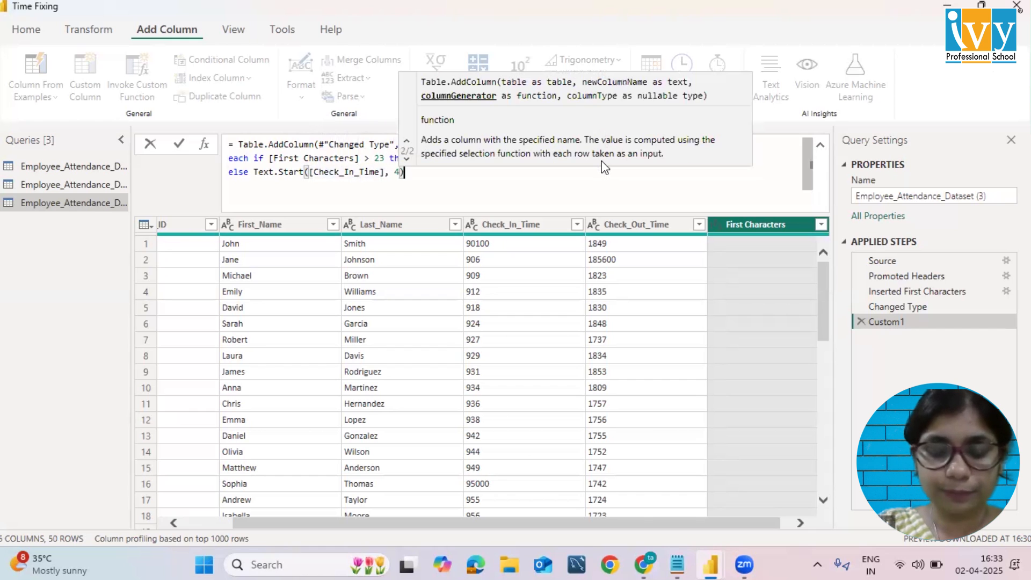
# Close and apply the 4charin Table.AddColumn formula and check the new column's values through all rows.
pyautogui.write(')')
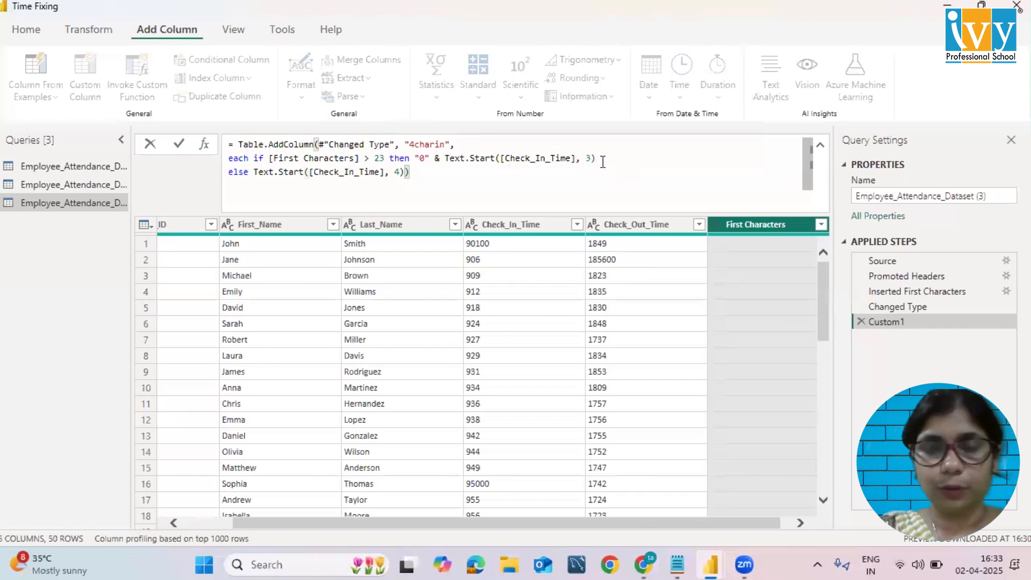
pyautogui.press('Return')
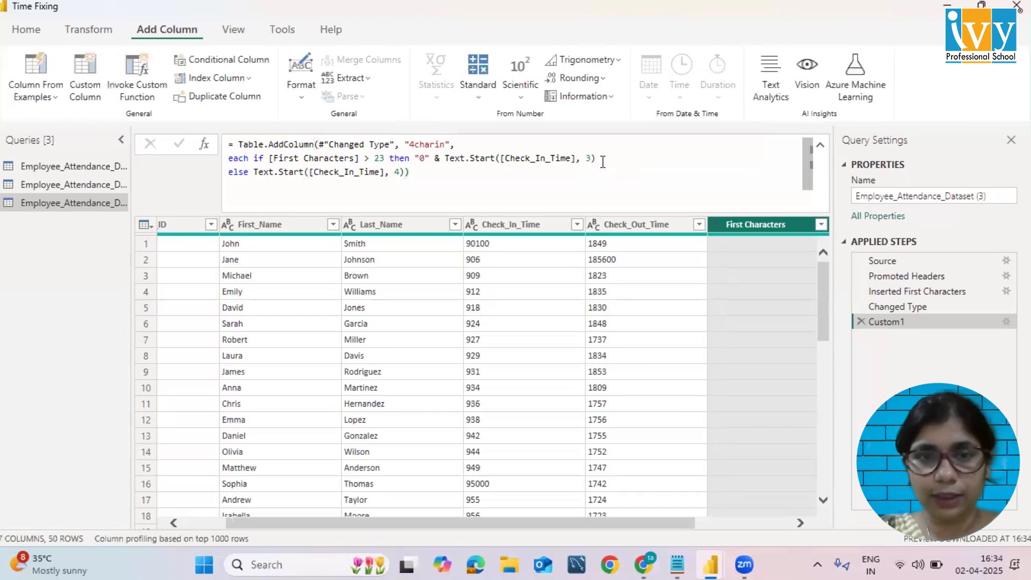
pyautogui.moveTo(411, 522); pyautogui.dragTo(507, 522)
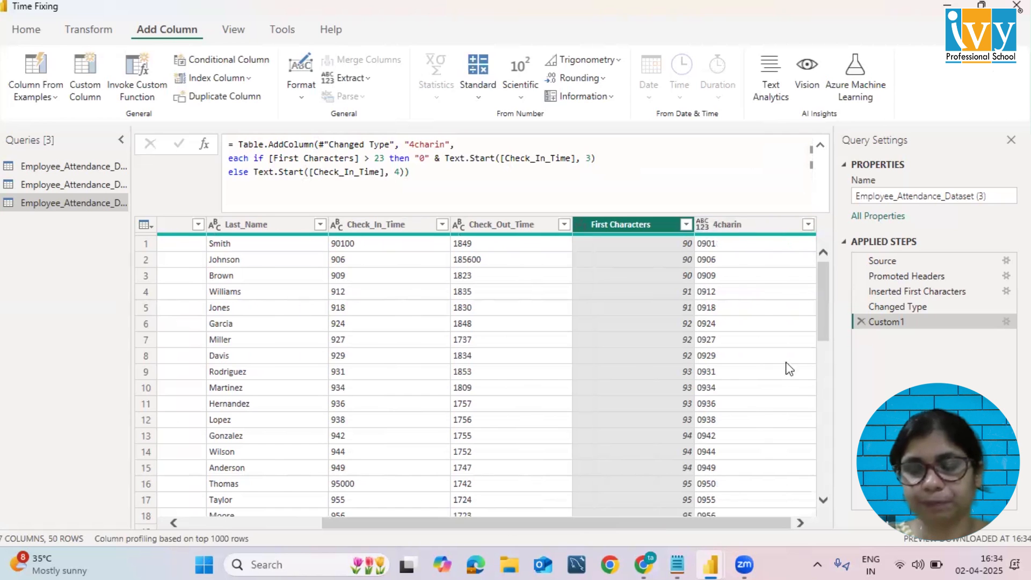
pyautogui.moveTo(824, 287); pyautogui.dragTo(828, 458)
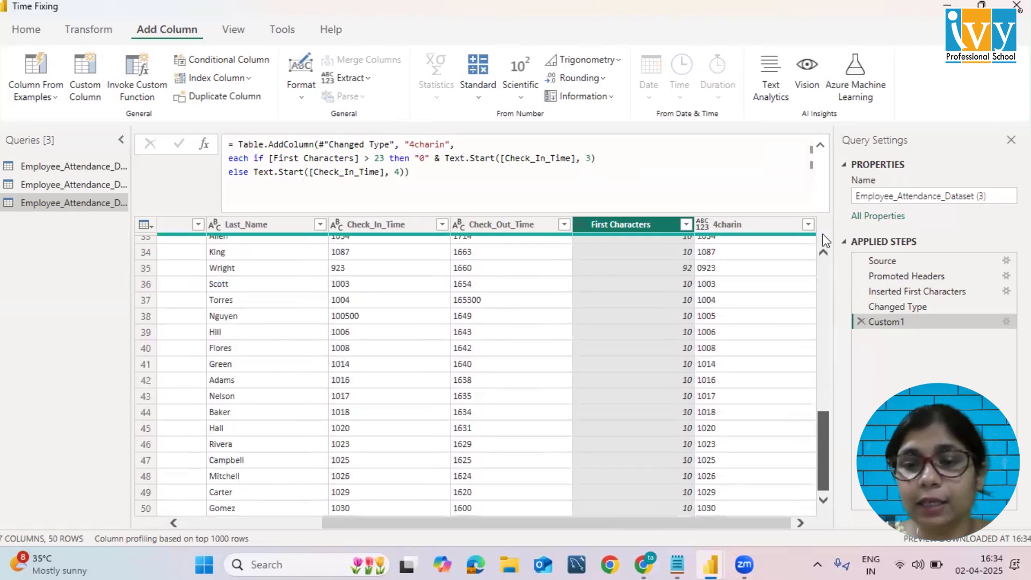
pyautogui.scroll(10, 748, 258)
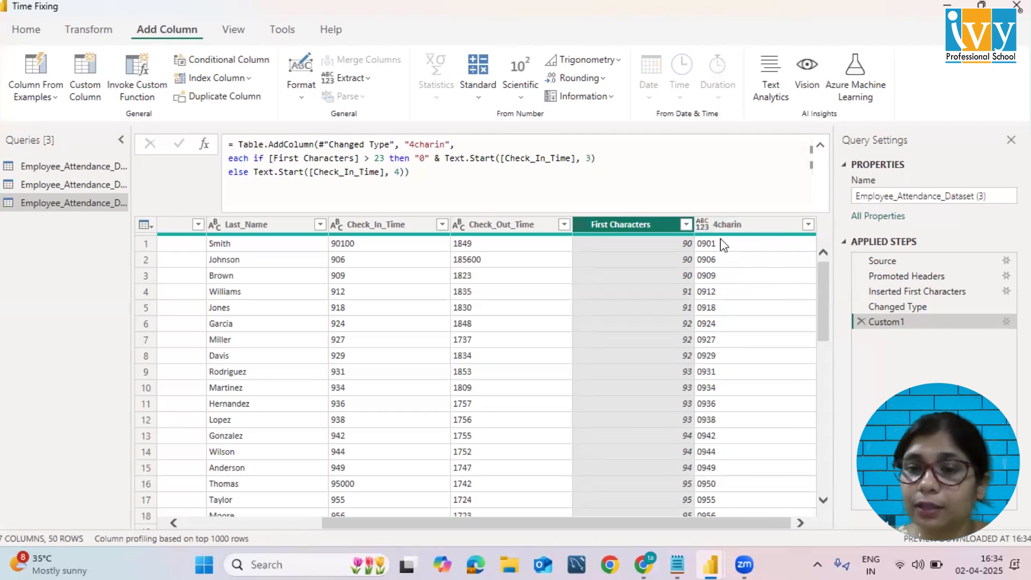
# Add a column that extracts the last 2 characters of the 4charin column.
pyautogui.click(760, 224)
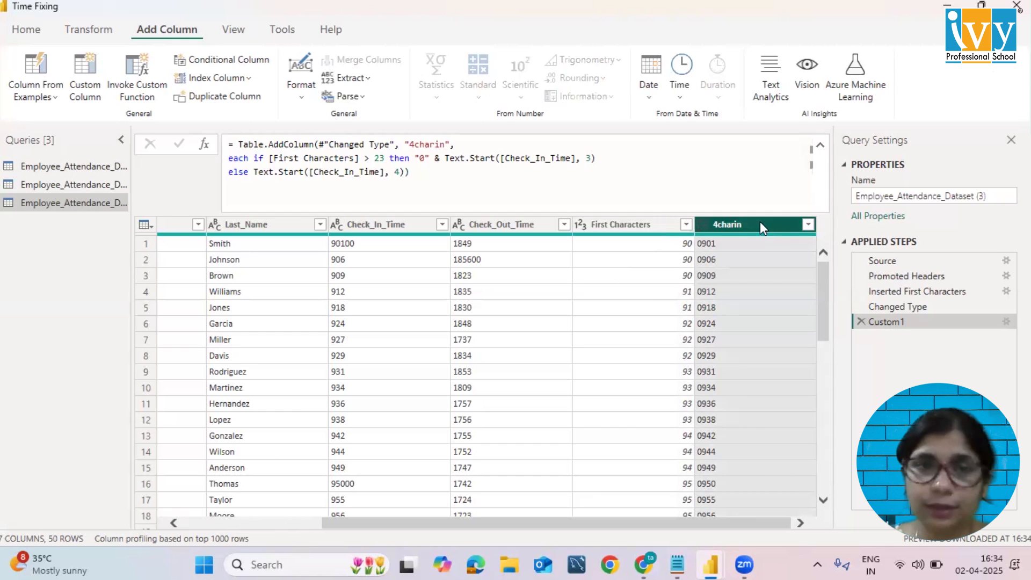
pyautogui.click(355, 78)
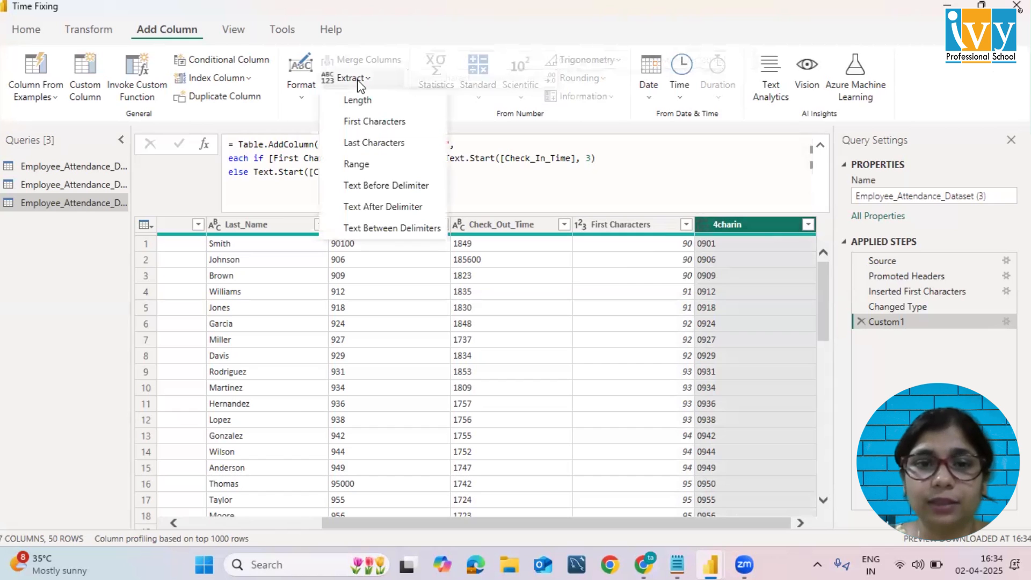
pyautogui.click(360, 138)
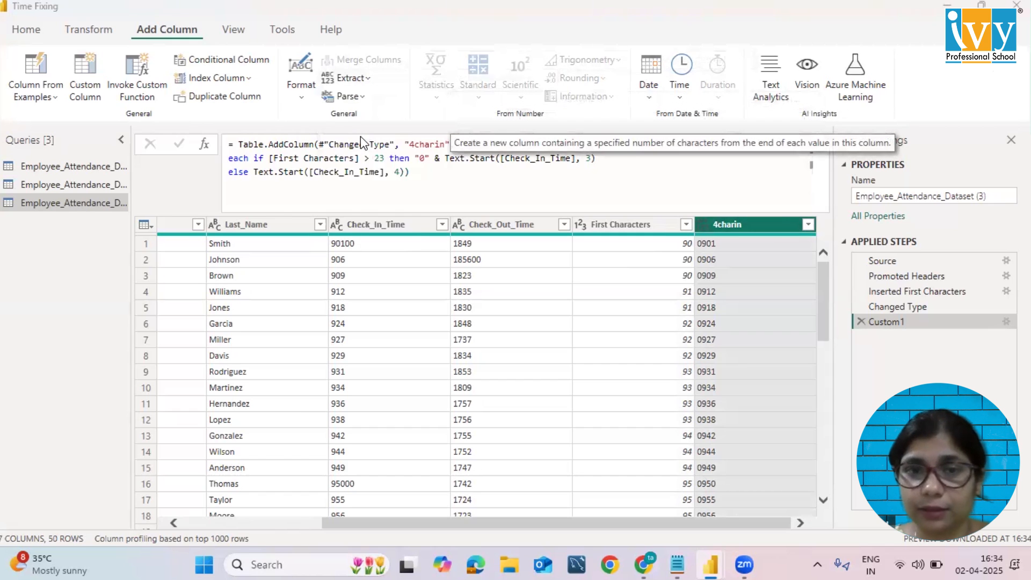
pyautogui.write('2')
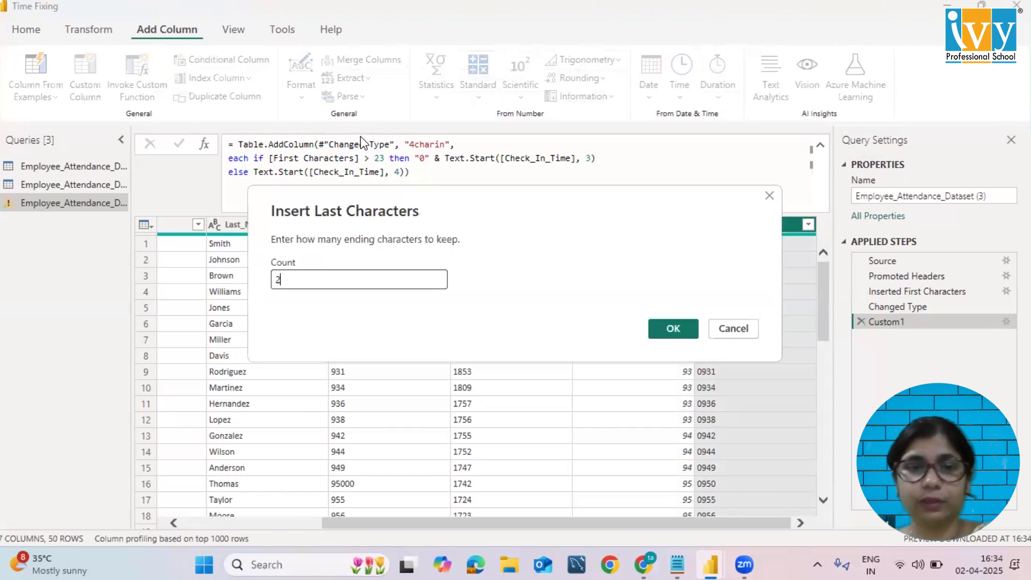
pyautogui.click(687, 323)
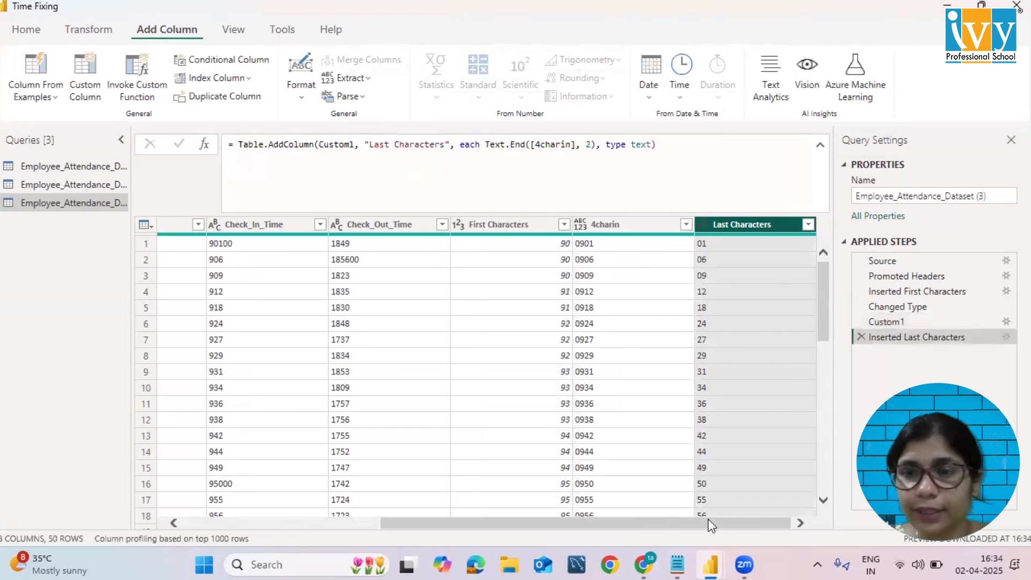
# Examine the distinct values of the Last Characters column for invalid minutes without applying a filter.
pyautogui.click(809, 225)
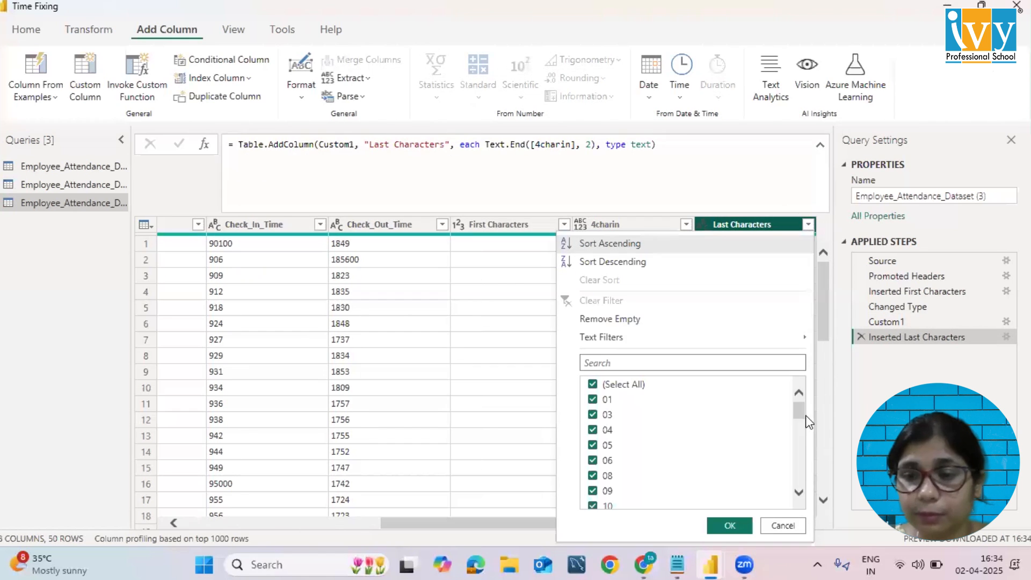
pyautogui.scroll(-10, 800, 459)
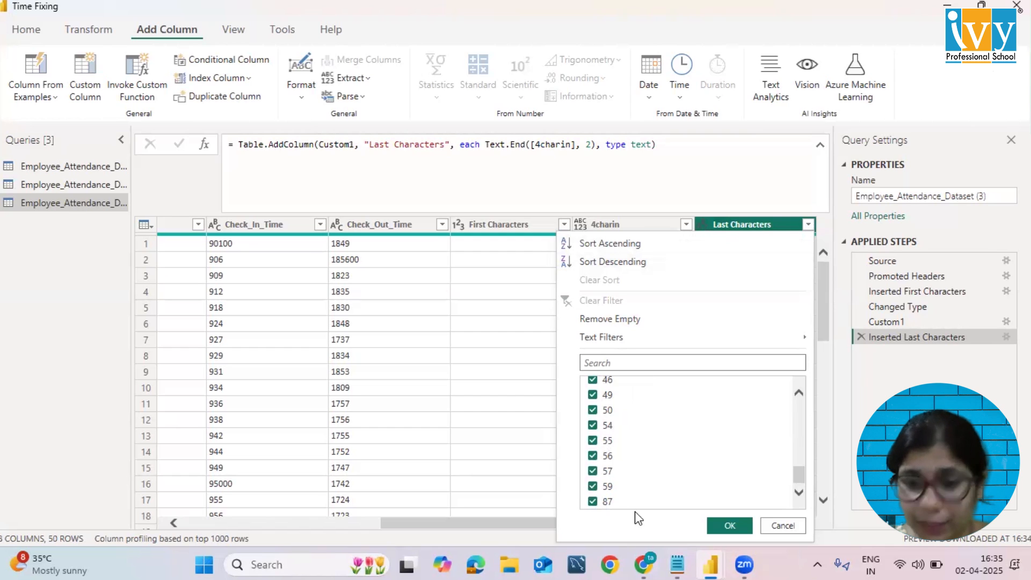
pyautogui.click(782, 526)
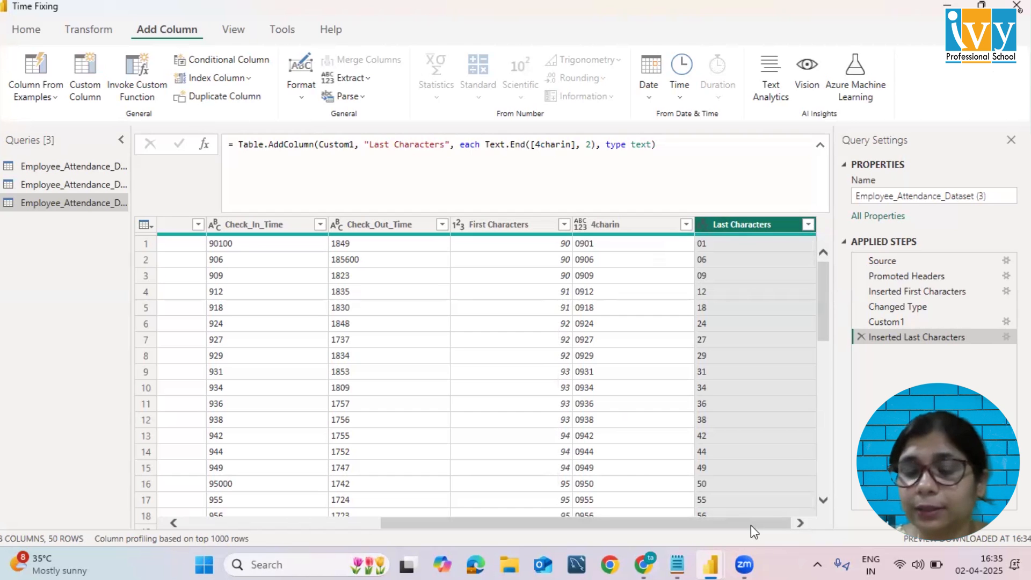
# Duplicate the Last Characters column under the name "Last Characters no" and convert the copy to whole number.
pyautogui.rightClick(754, 225)
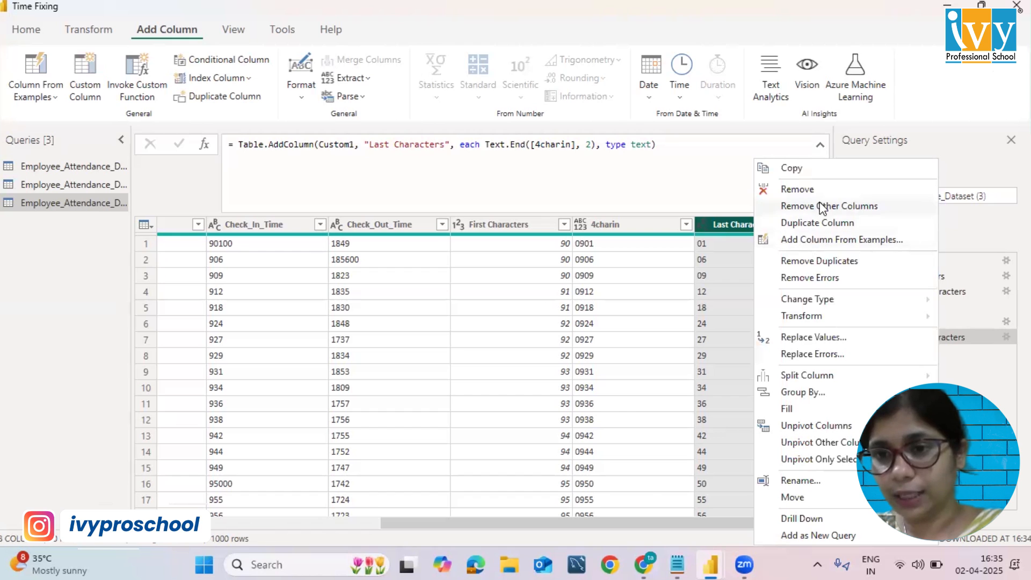
pyautogui.click(821, 223)
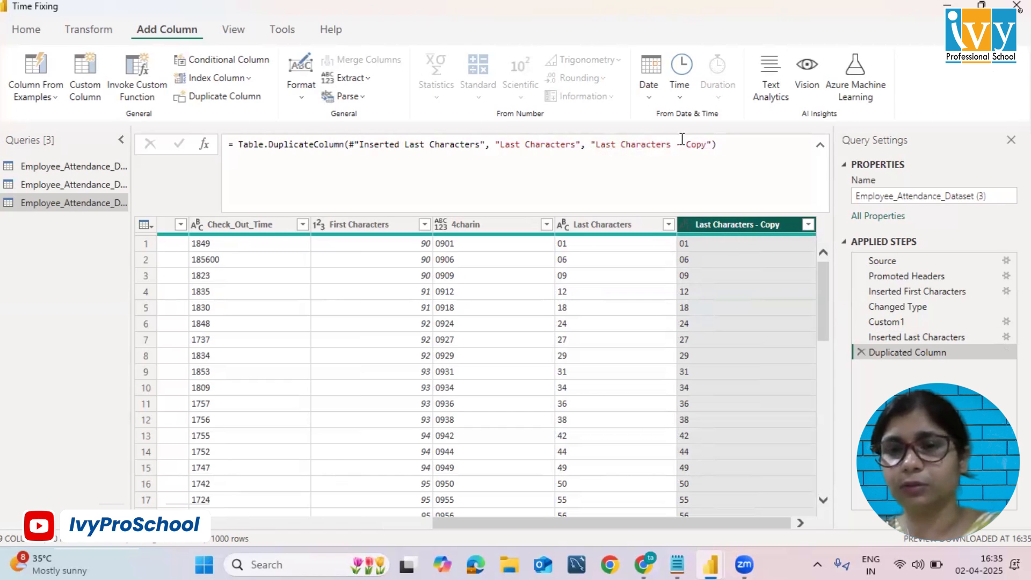
pyautogui.click(706, 144)
pyautogui.press('BackSpace')
pyautogui.press('BackSpace')
pyautogui.press('BackSpace')
pyautogui.press('BackSpace')
pyautogui.press('BackSpace')
pyautogui.press('BackSpace')
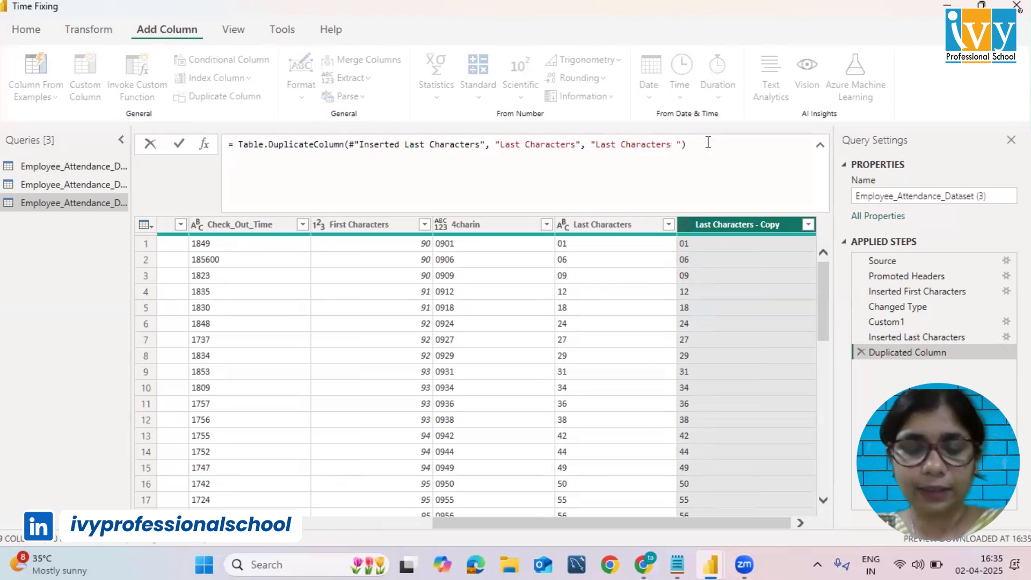
pyautogui.write('no')
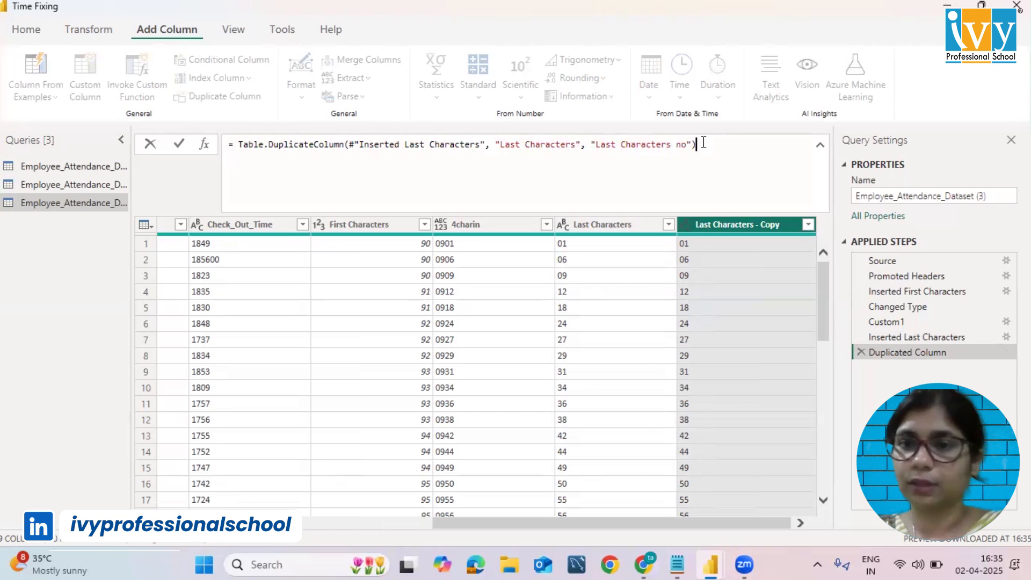
pyautogui.click(704, 143)
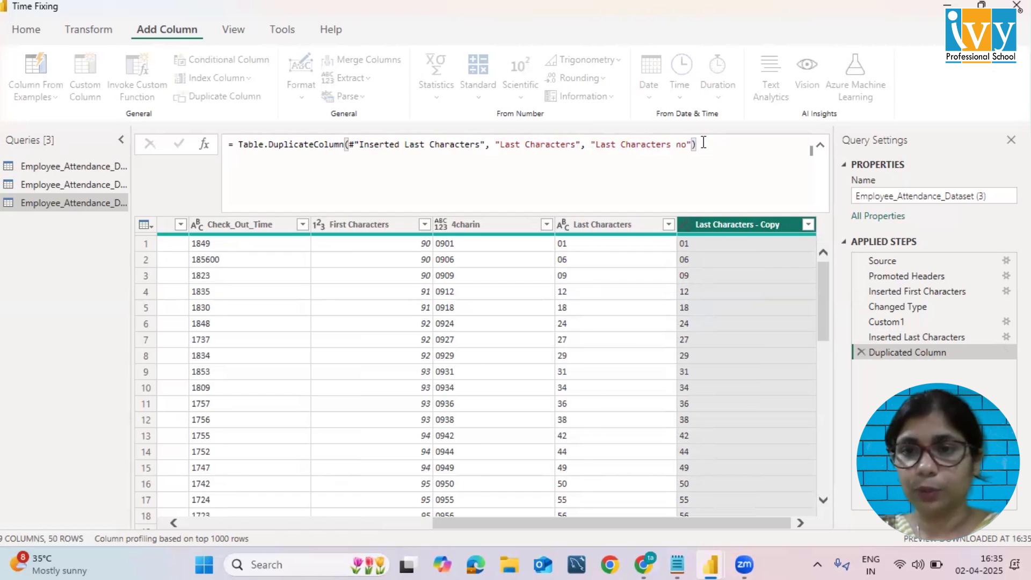
pyautogui.press('Return')
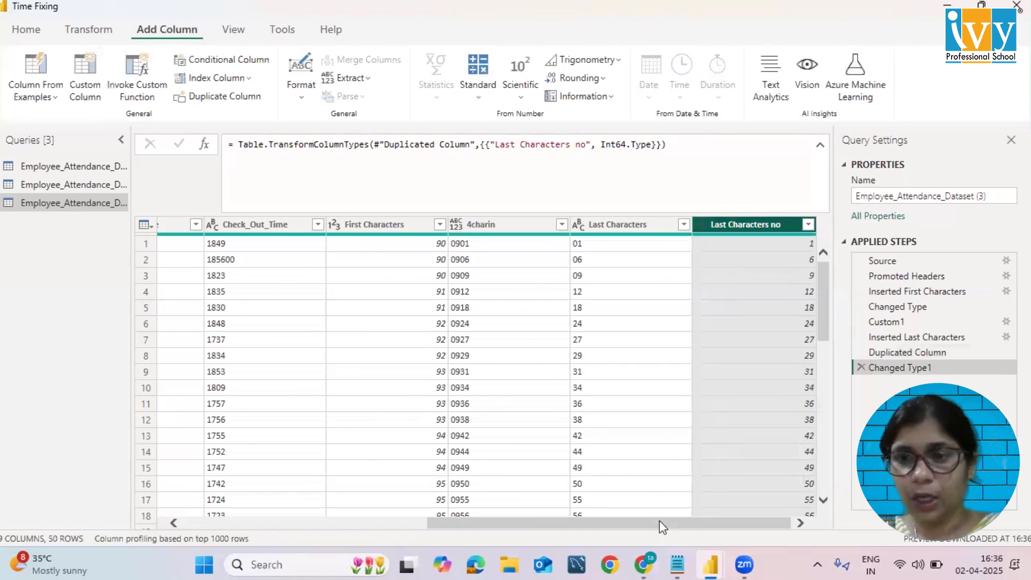
# Insert a custom step after Changed Type1 and open a Table.AddColumn( call in front of its table reference.
pyautogui.rightClick(755, 222)
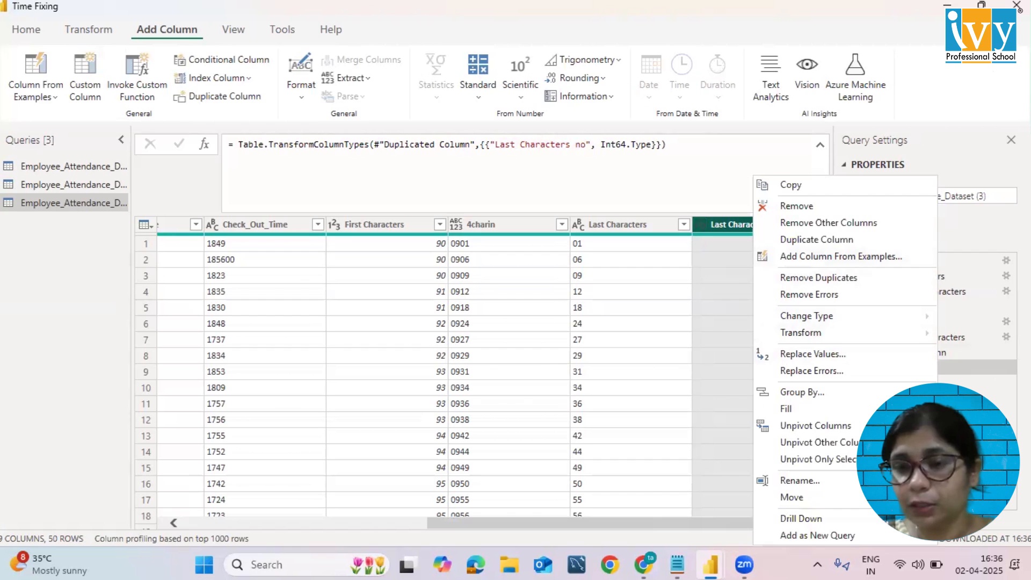
pyautogui.press('Escape')
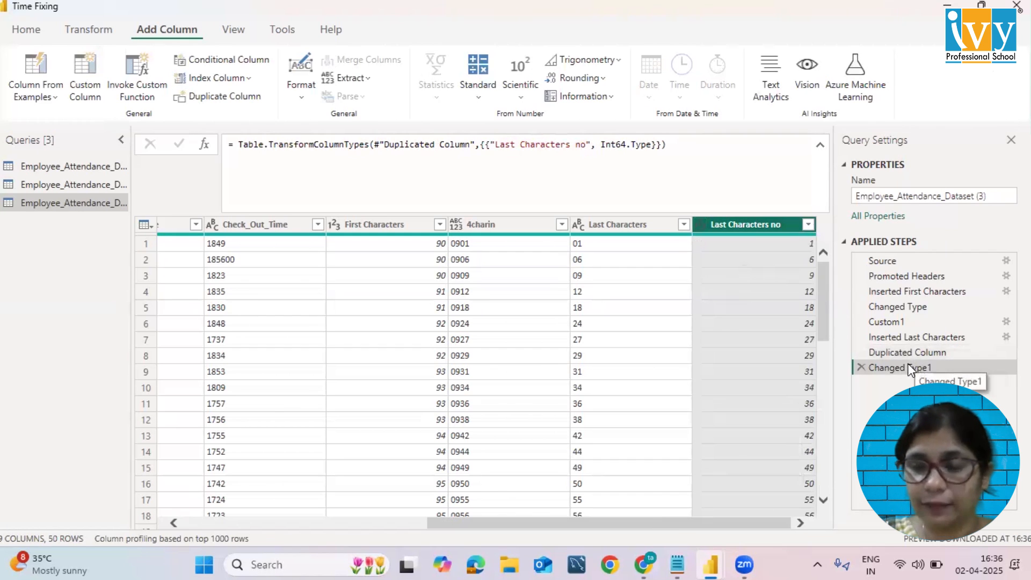
pyautogui.rightClick(909, 369)
pyautogui.press('Escape')
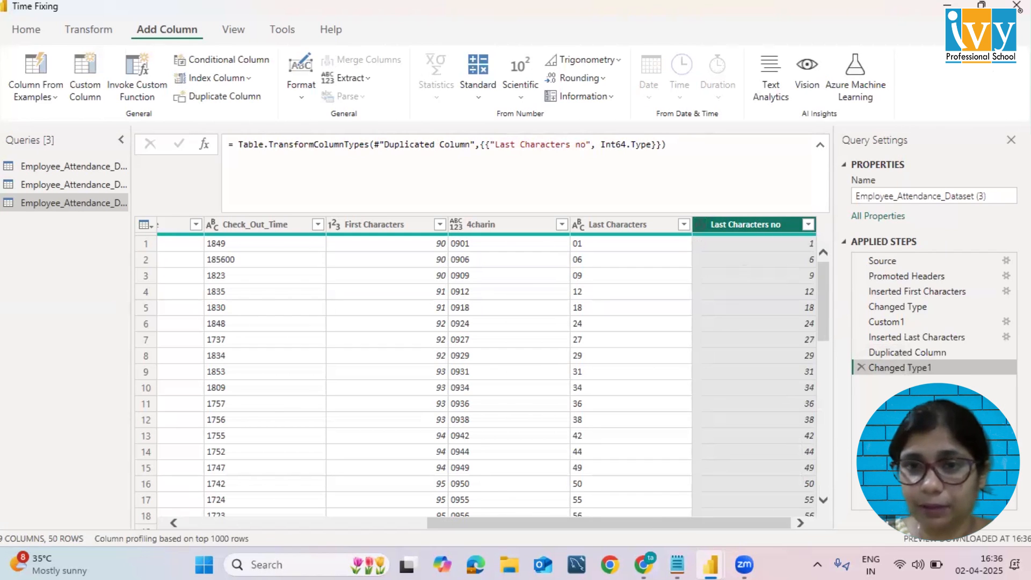
pyautogui.click(242, 142)
pyautogui.write('Table.S')
pyautogui.press('BackSpace')
pyautogui.press('Tab')
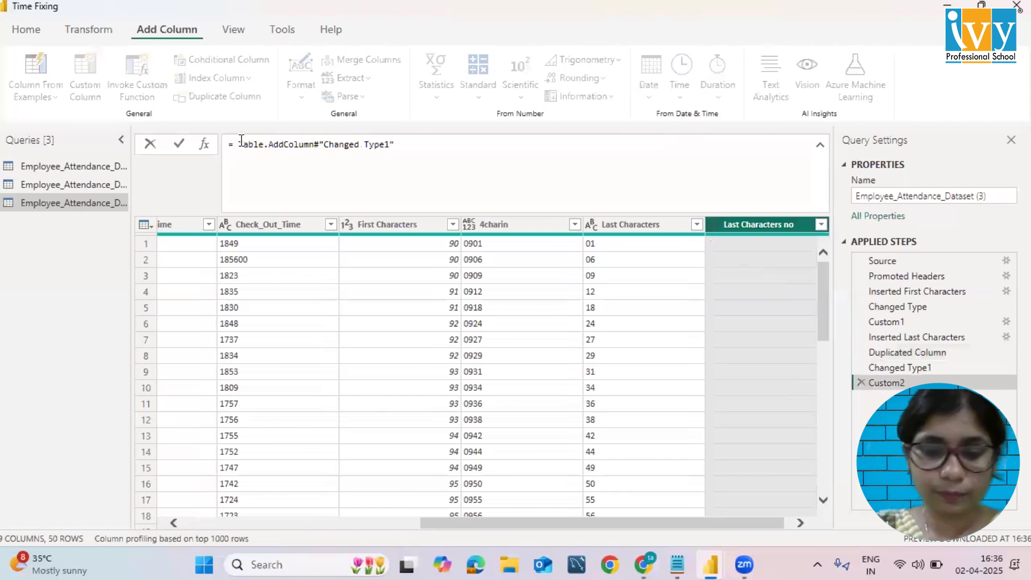
pyautogui.write('(')
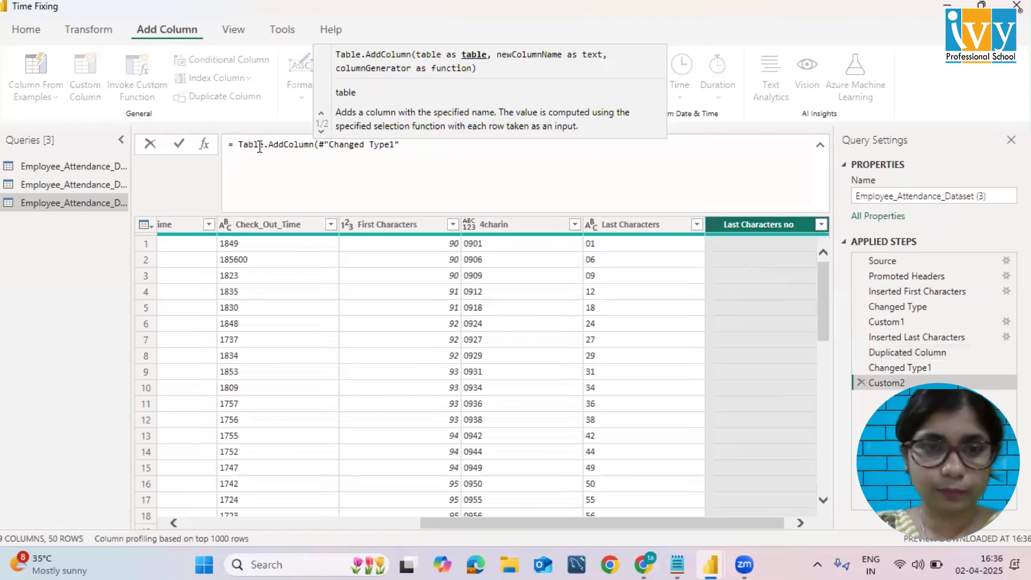
# Enter "Correct min" as the new column name argument after #"Changed Type1" in the formula.
pyautogui.click(400, 145)
pyautogui.write(',')
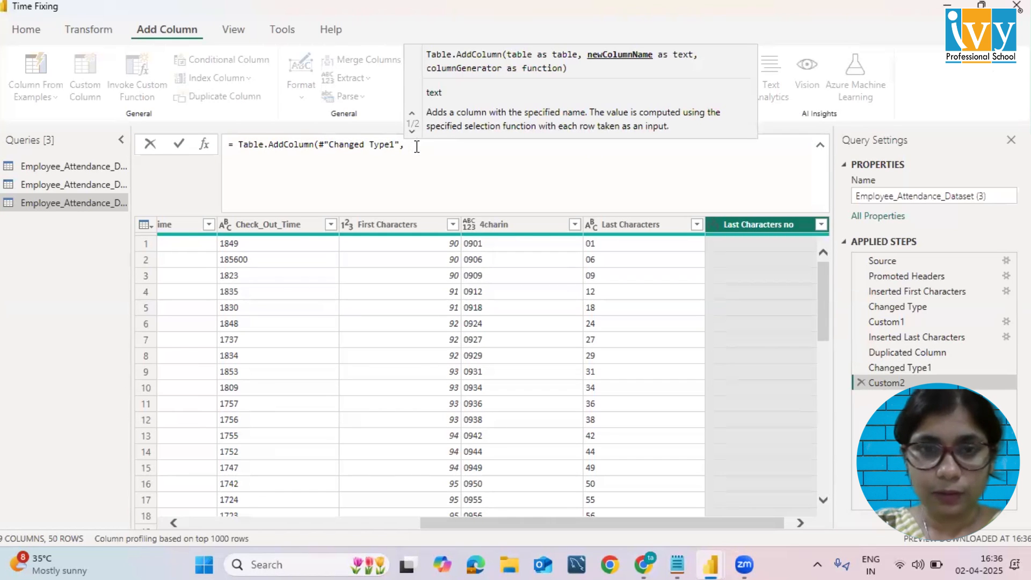
pyautogui.write(' "')
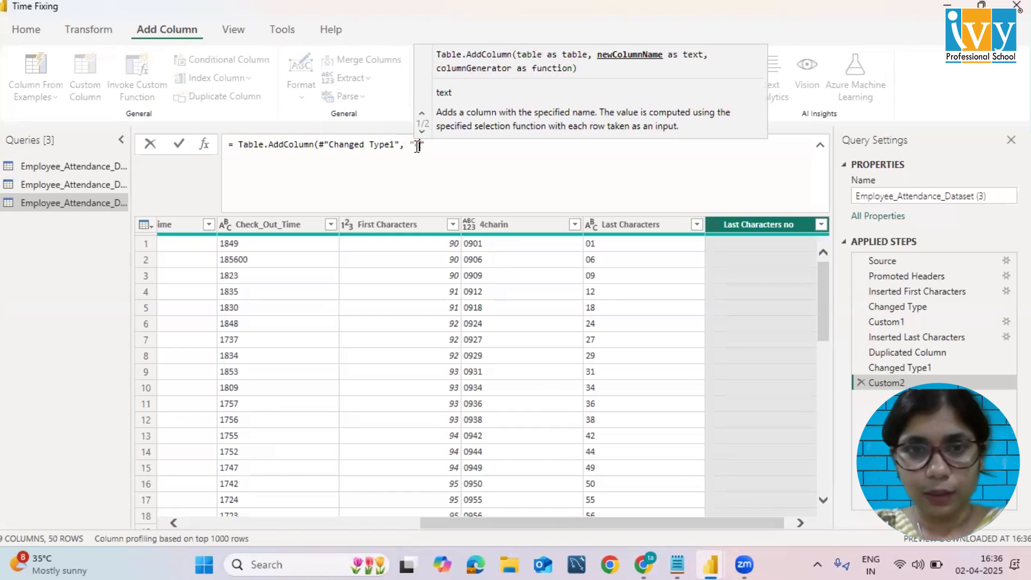
pyautogui.write('"c')
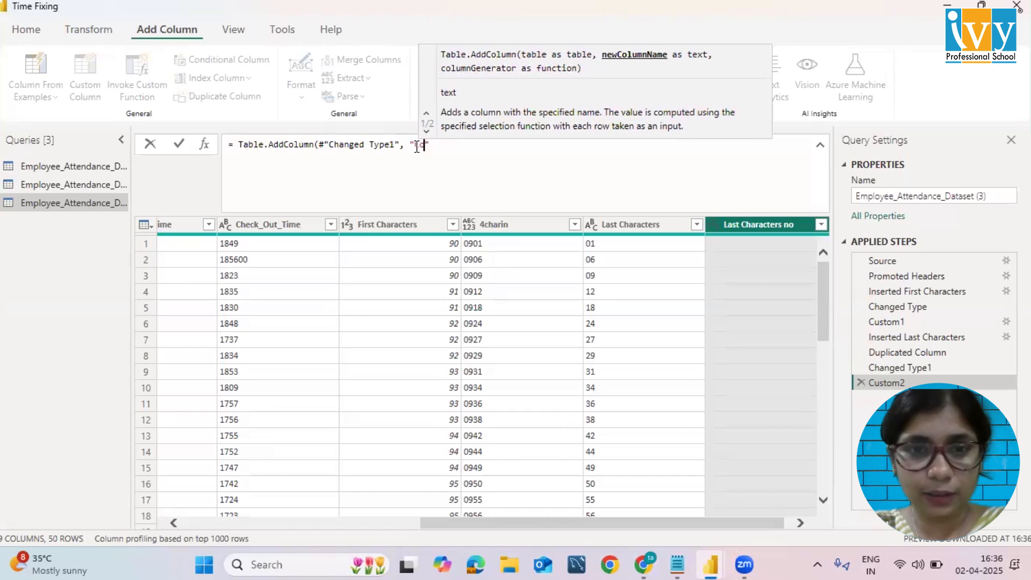
pyautogui.write('orrect ')
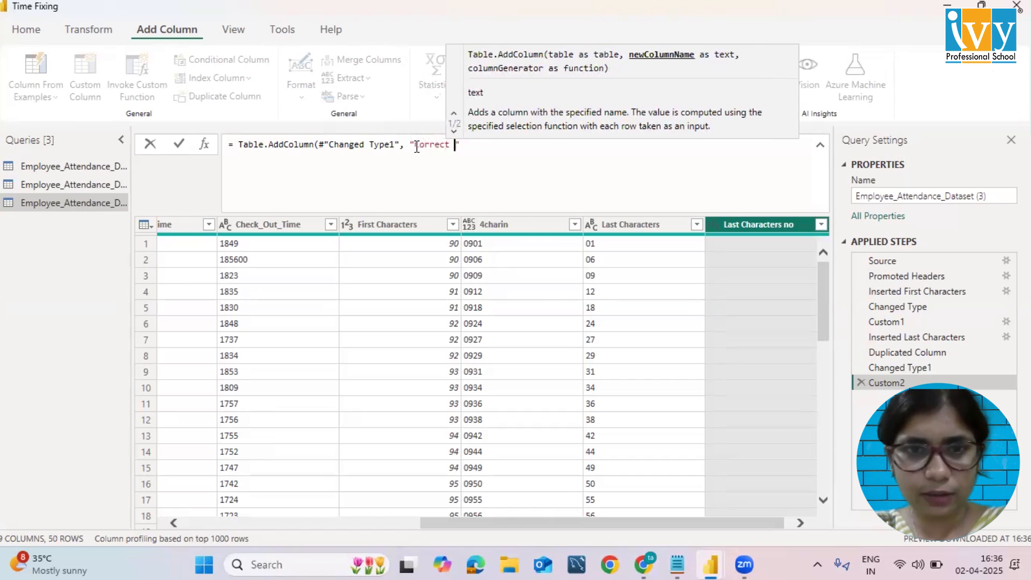
pyautogui.write('min')
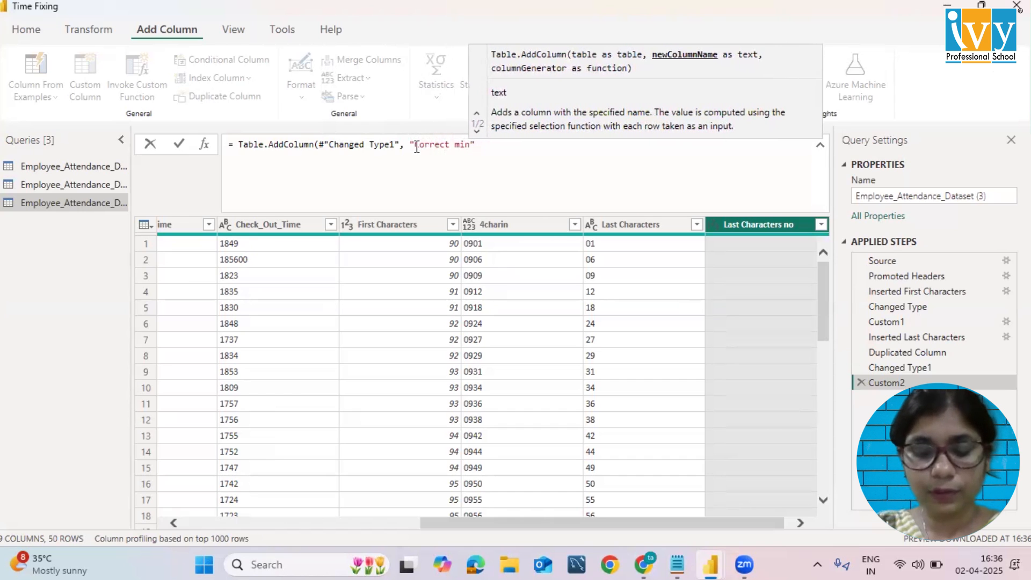
pyautogui.write(',')
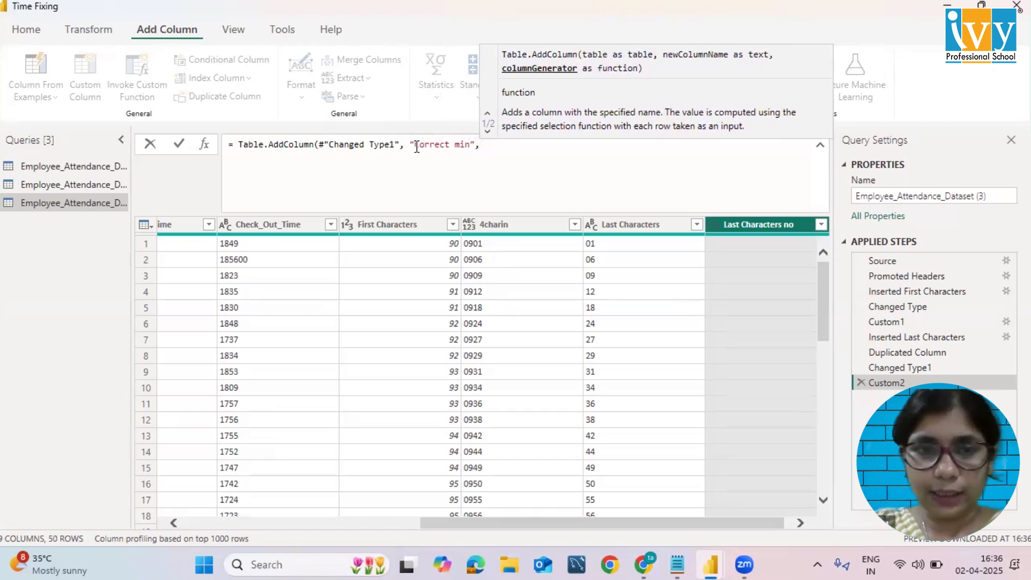
# Start the column generator on a new formula line with the condition each if [Last Characters no] > 59 then.
pyautogui.hotkey('shift', 'Return')
pyautogui.write('ea')
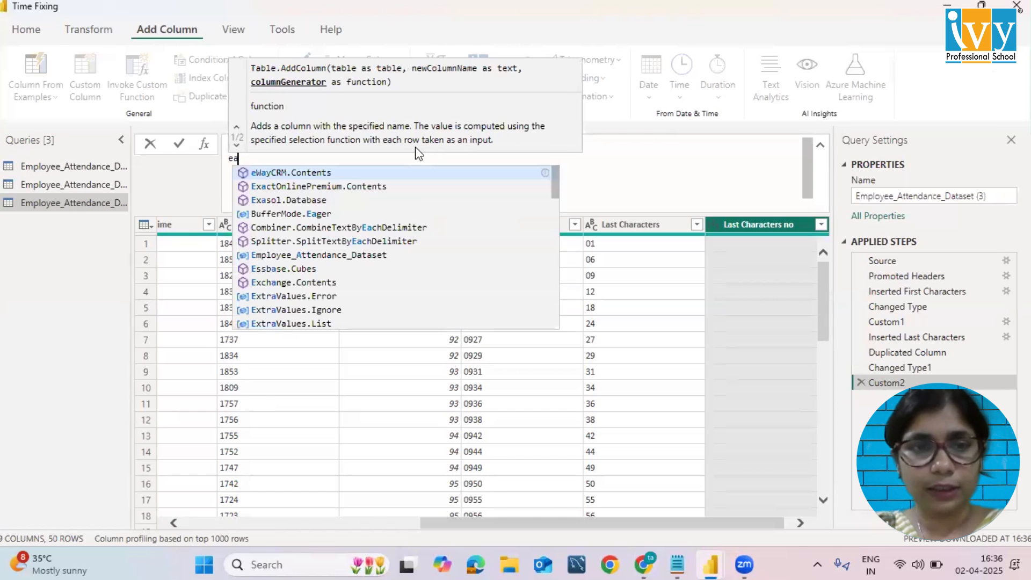
pyautogui.write('ch')
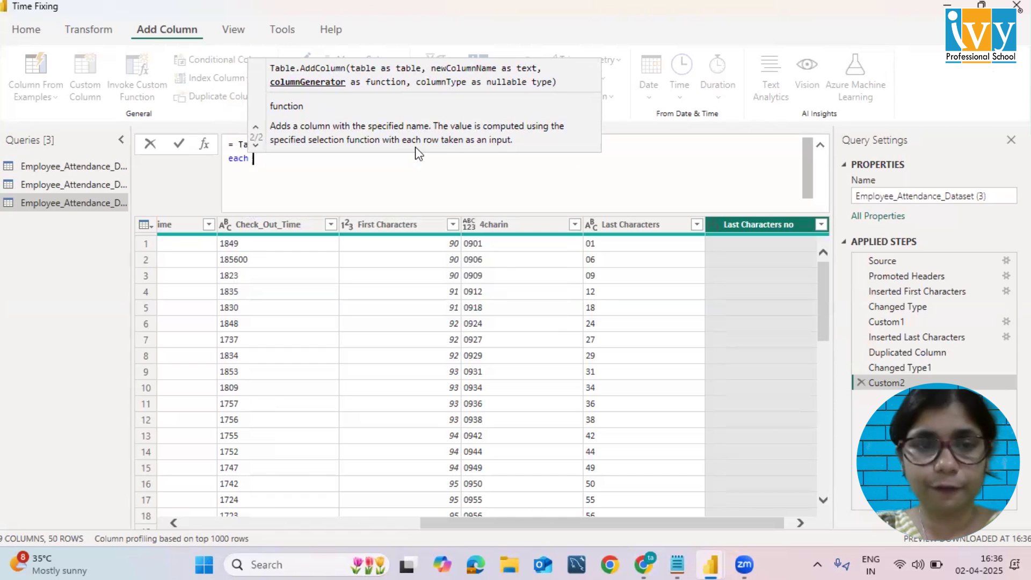
pyautogui.write('if [')
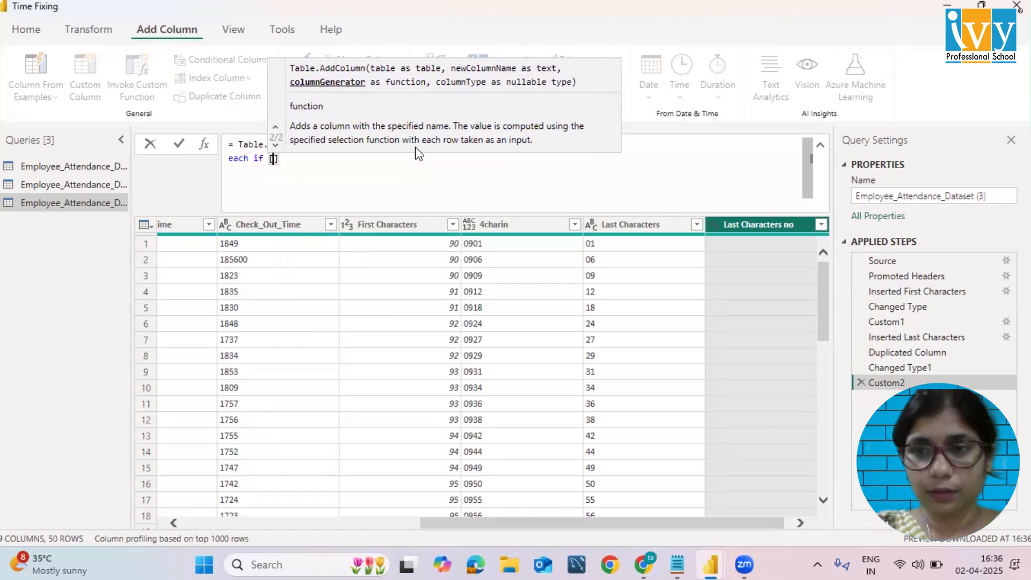
pyautogui.write('Last')
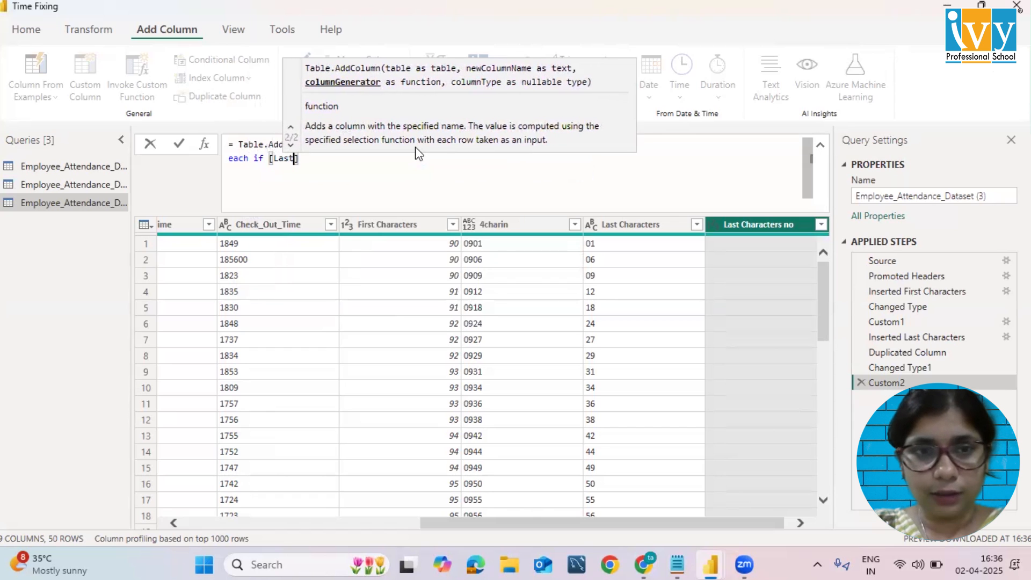
pyautogui.write(' C')
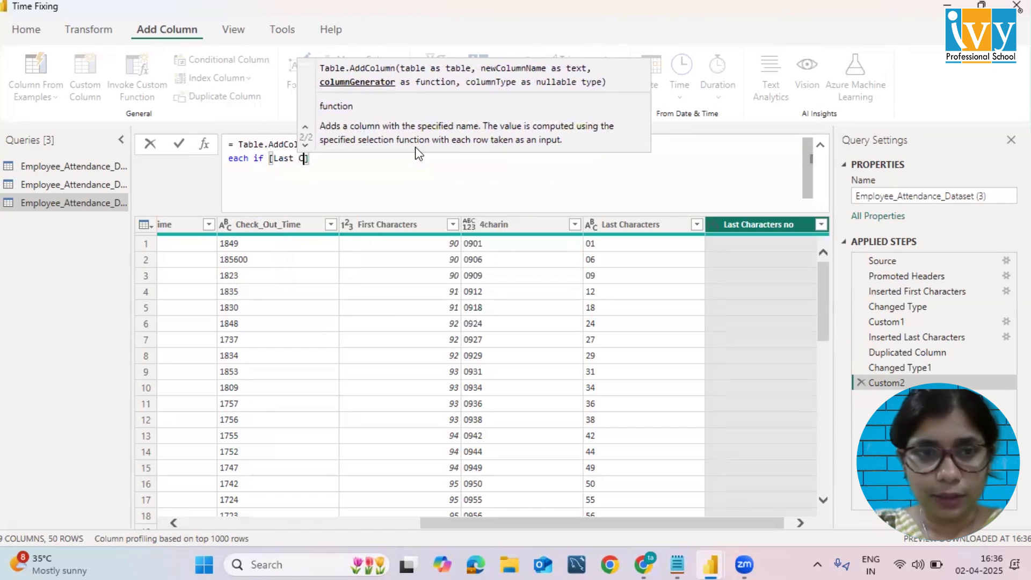
pyautogui.write('haracters')
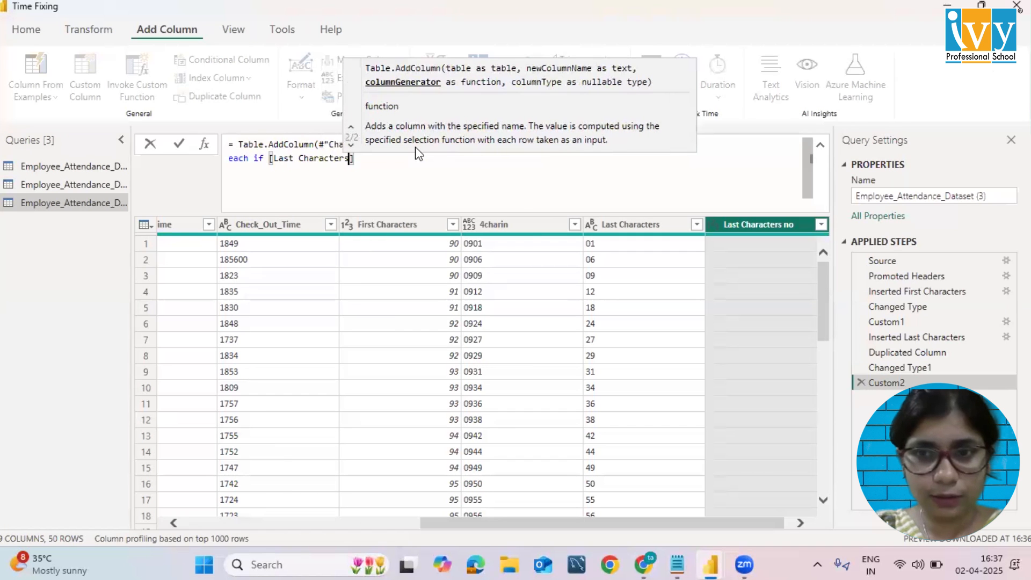
pyautogui.write(' no]')
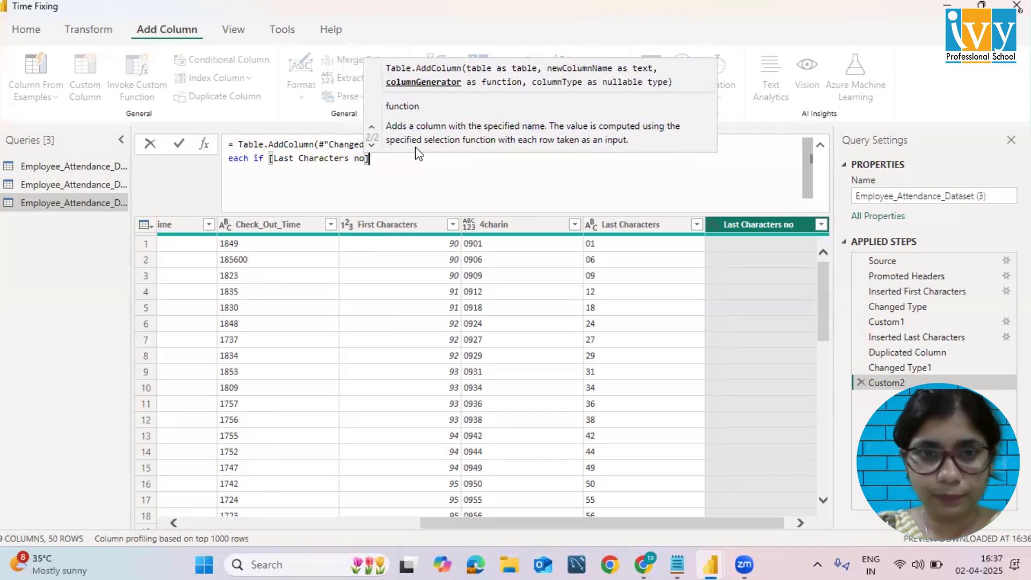
pyautogui.write('59')
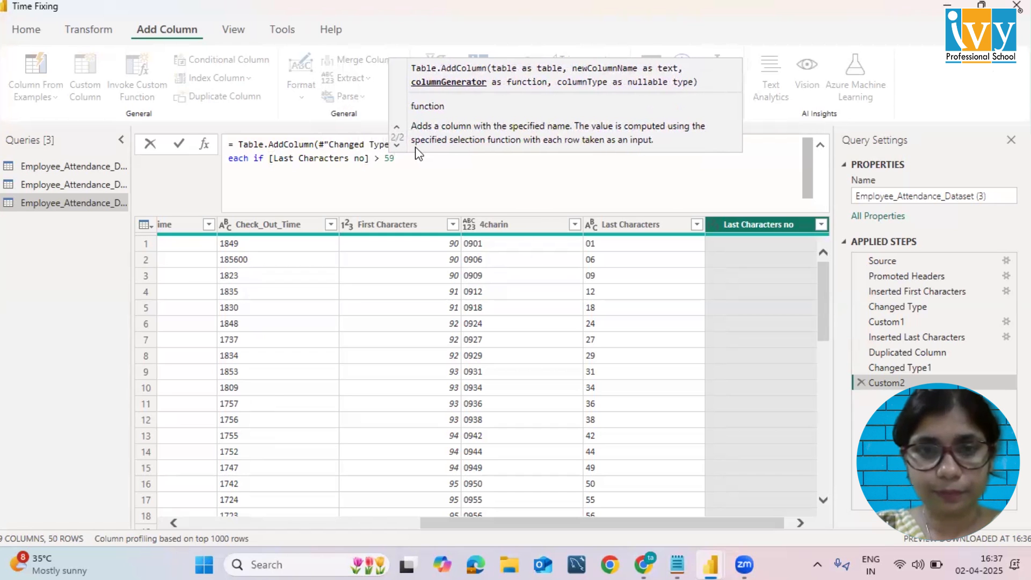
pyautogui.write(' then')
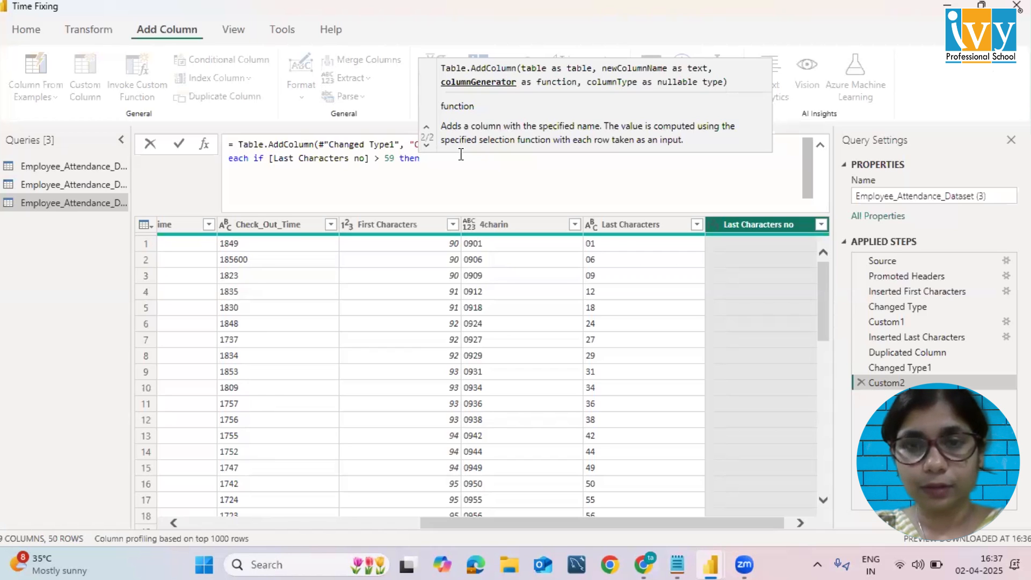
# Enter [Last Characters no] - 60 as the result of the then branch.
pyautogui.write('l')
pyautogui.press('BackSpace')
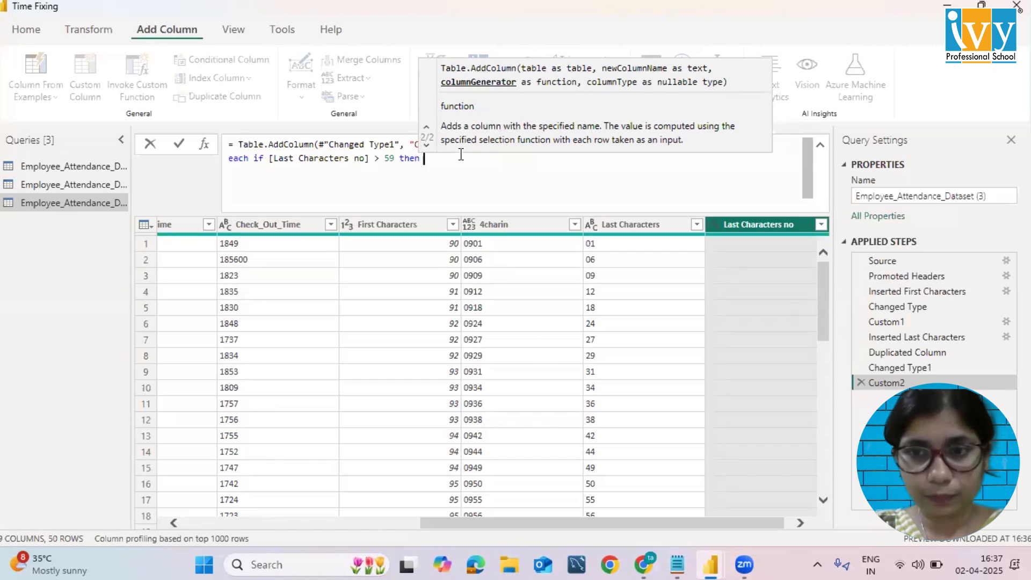
pyautogui.write('[last')
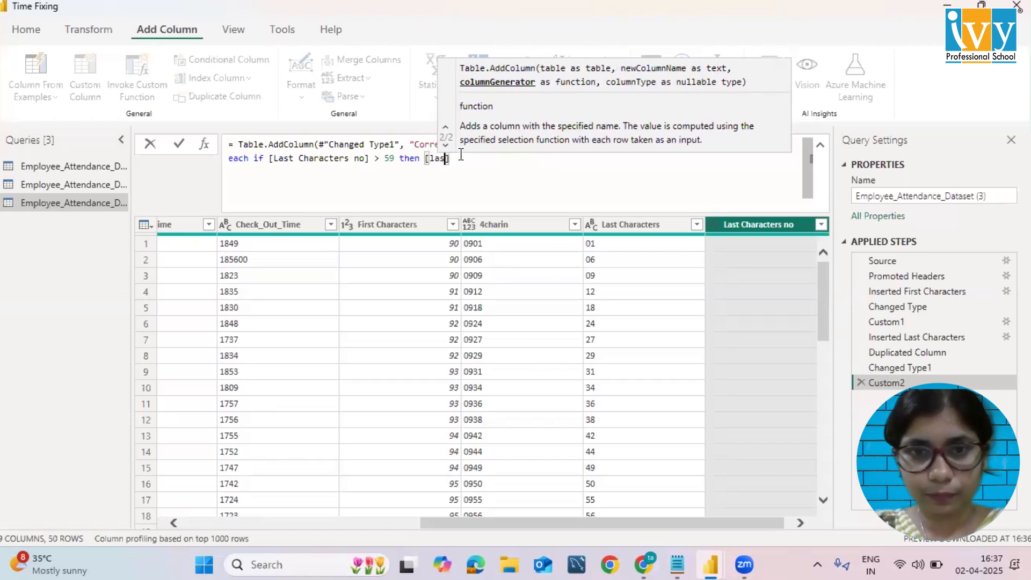
pyautogui.press('BackSpace')
pyautogui.press('BackSpace')
pyautogui.press('BackSpace')
pyautogui.press('BackSpace')
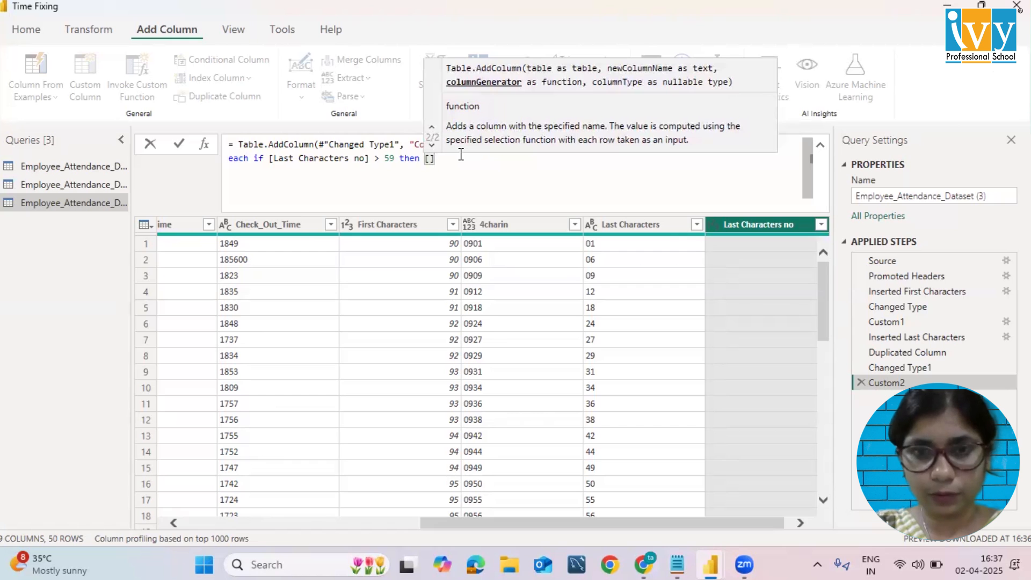
pyautogui.write('Last C')
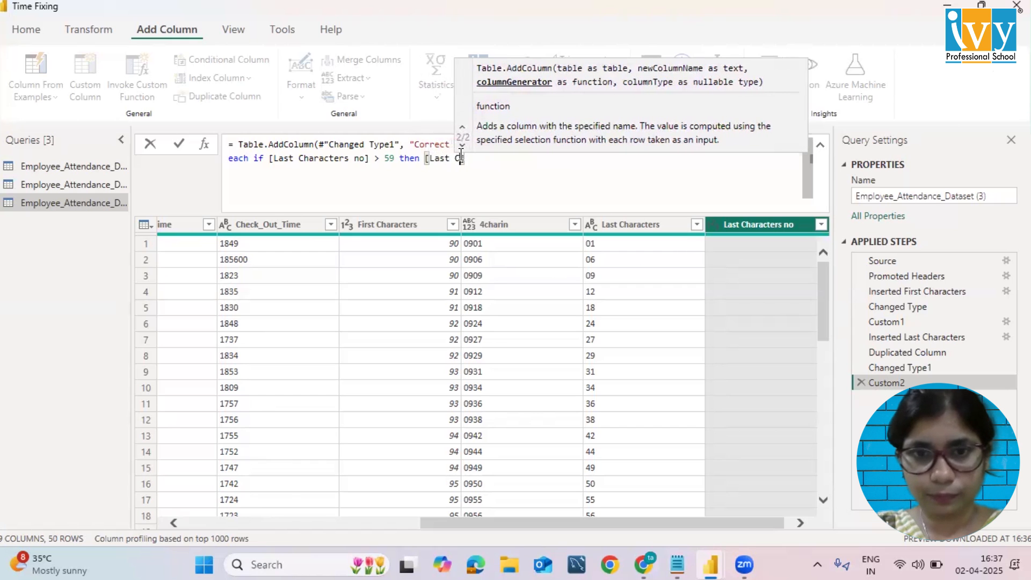
pyautogui.write('haracte')
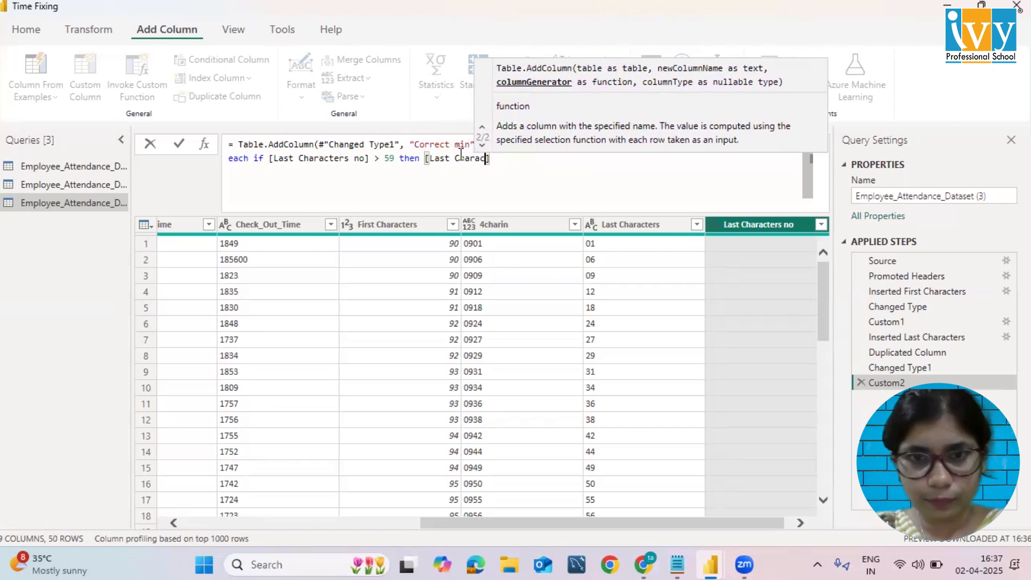
pyautogui.write('rs no ')
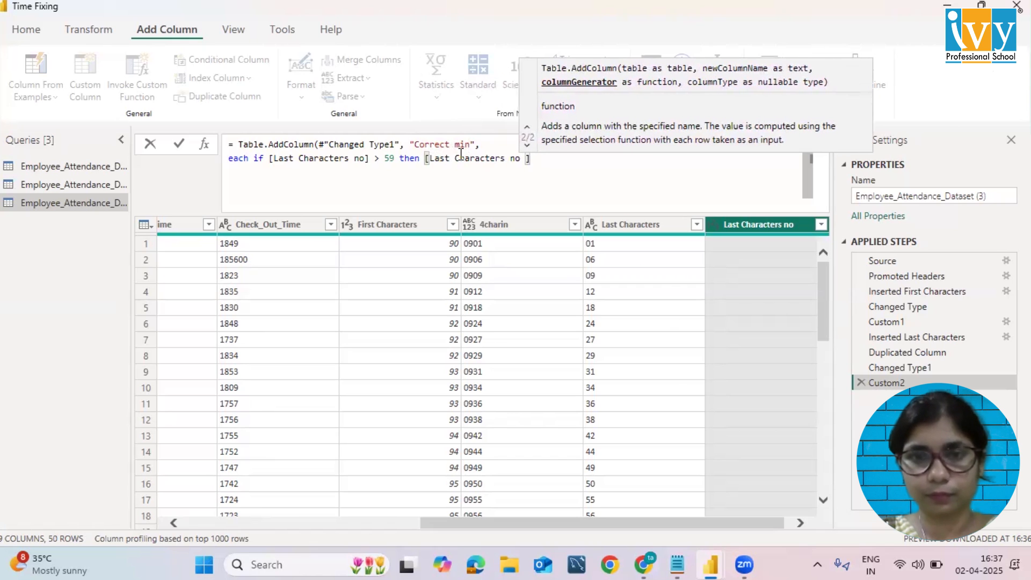
pyautogui.write('-')
pyautogui.press('BackSpace')
pyautogui.press('BackSpace')
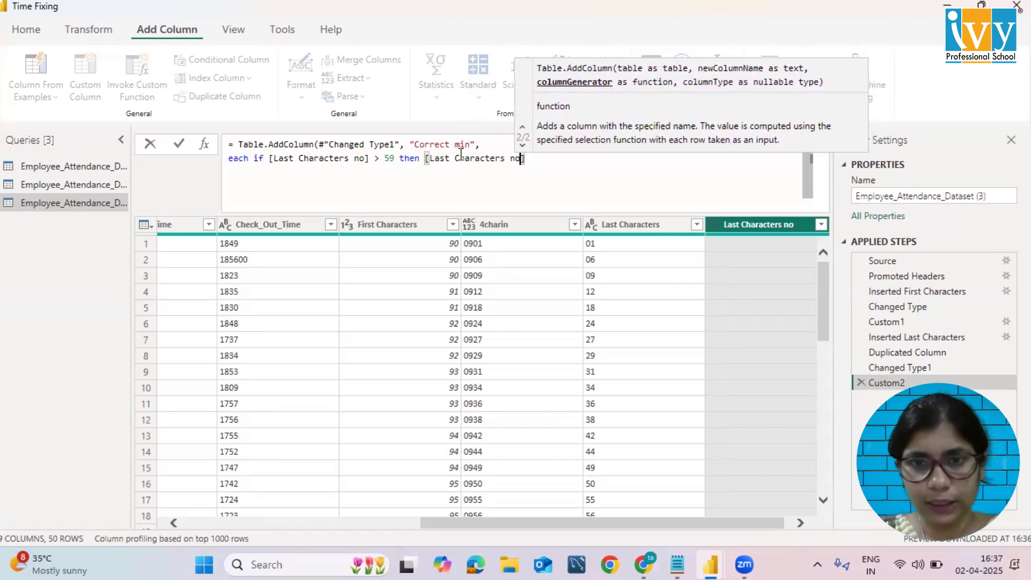
pyautogui.write('] - ')
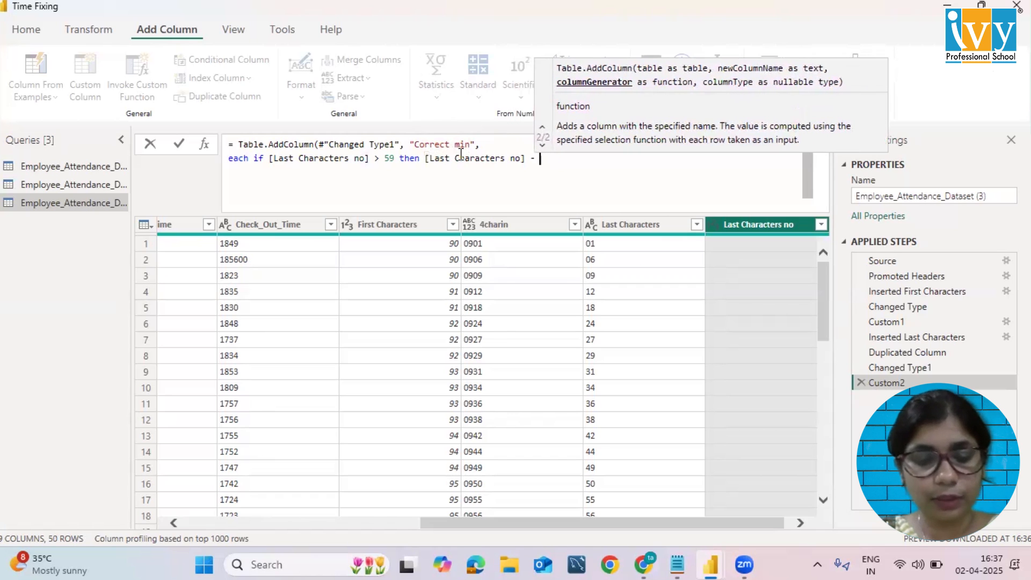
pyautogui.write('60')
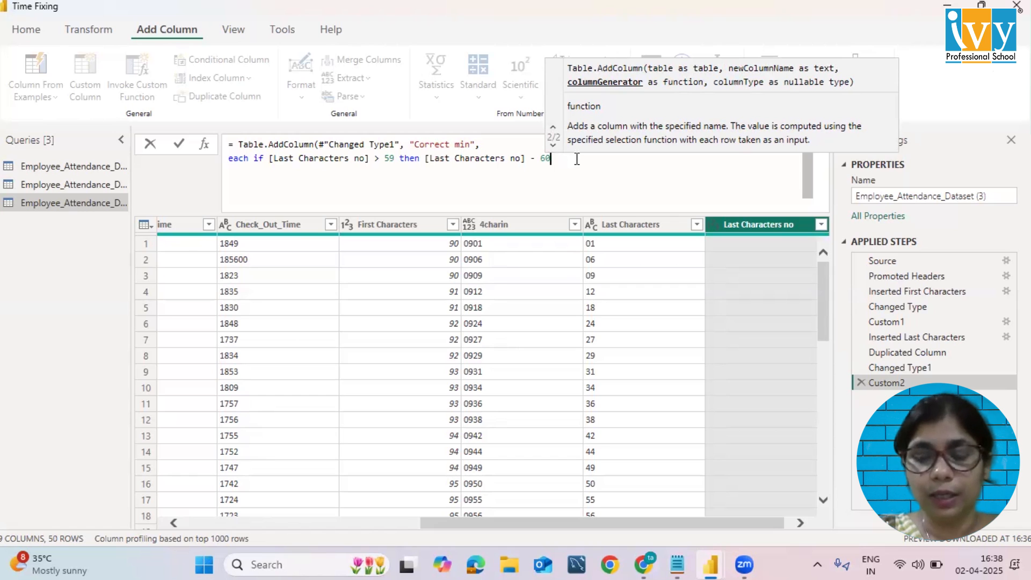
# Add an else branch returning [Last Character no] on a new line of the formula.
pyautogui.hotkey('shift', 'Return')
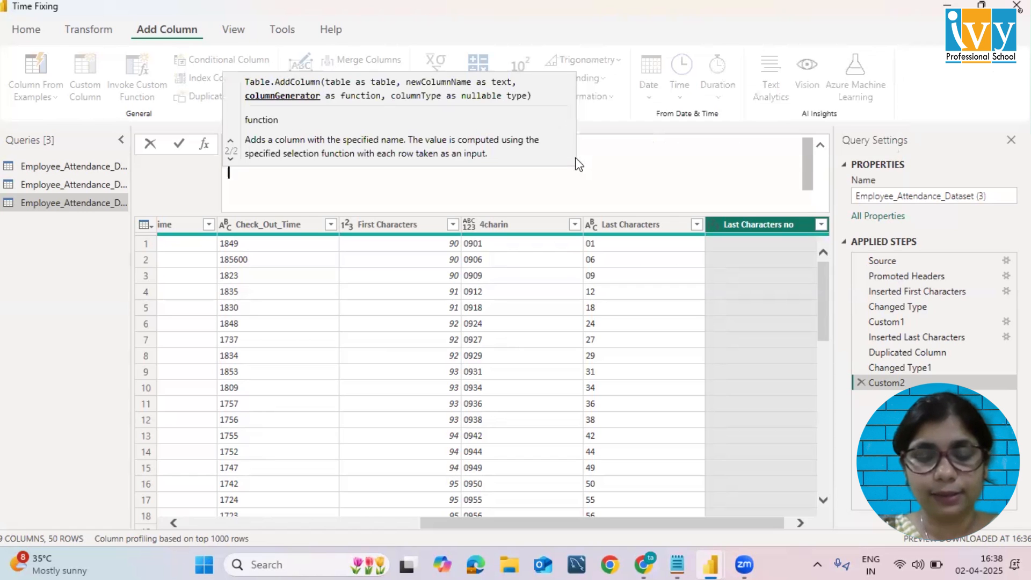
pyautogui.write('else')
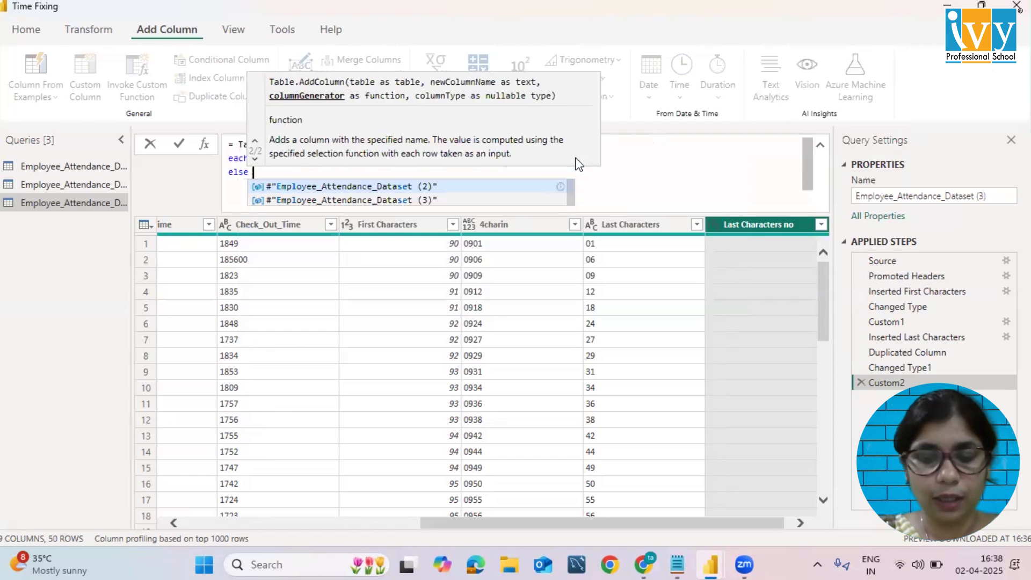
pyautogui.write(' [')
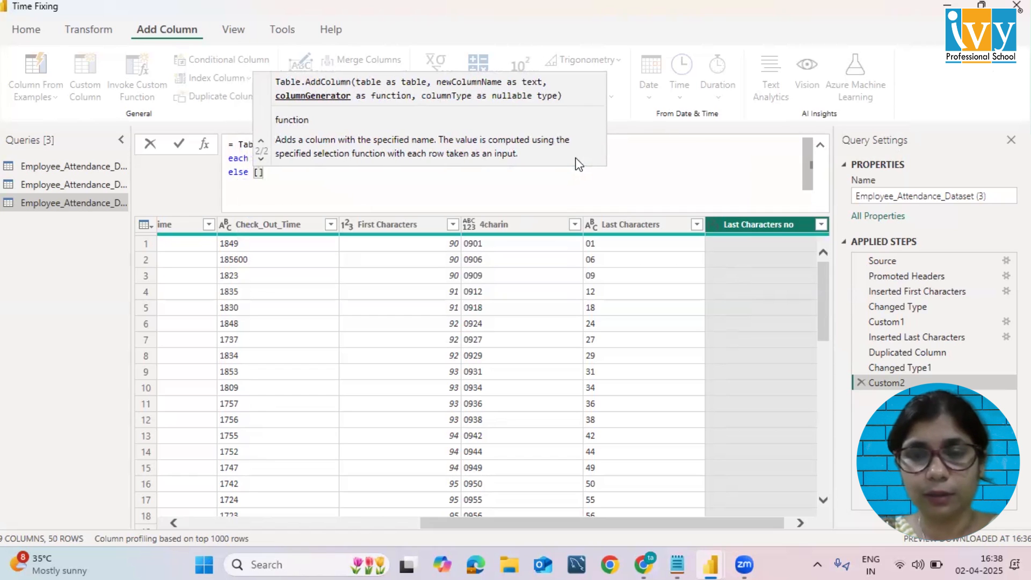
pyautogui.write(' L')
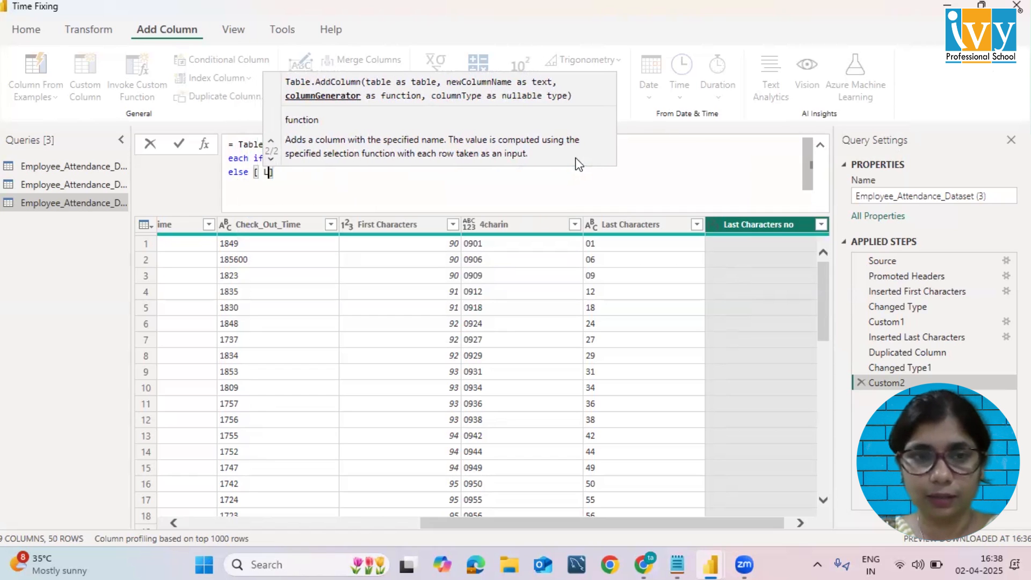
pyautogui.press('BackSpace')
pyautogui.press('BackSpace')
pyautogui.write('Last')
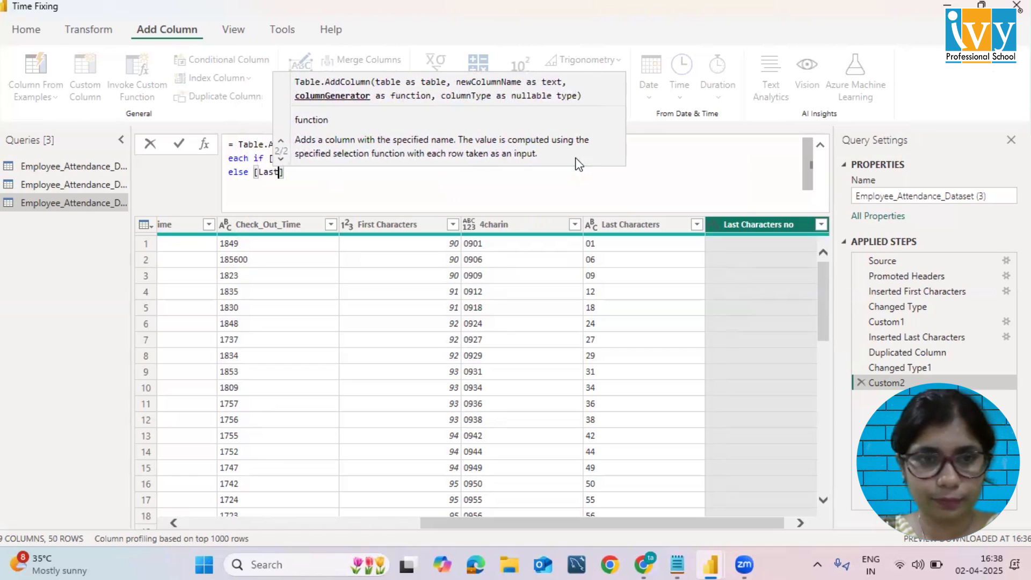
pyautogui.write(' Charact')
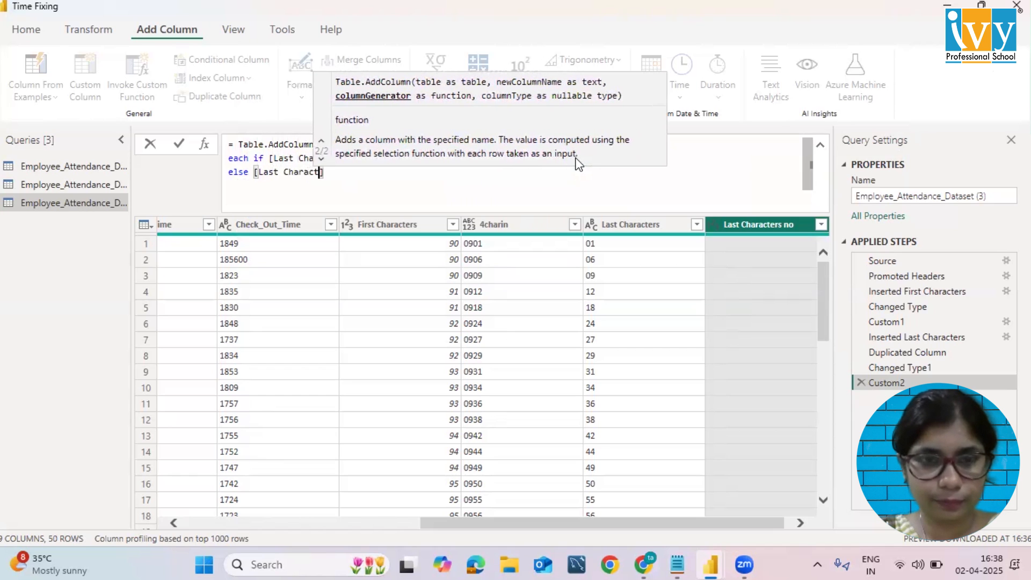
pyautogui.write('er')
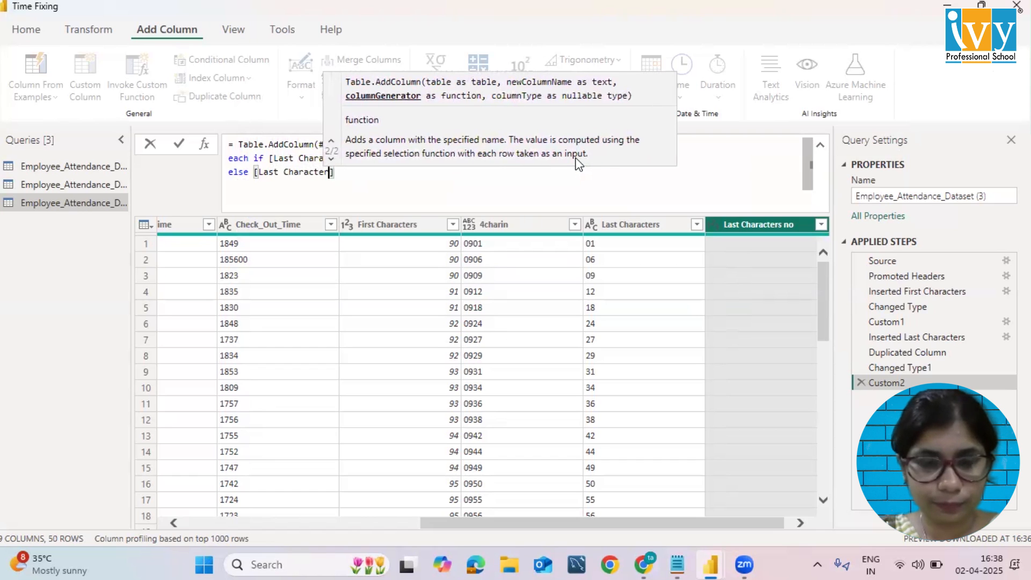
pyautogui.write(' no')
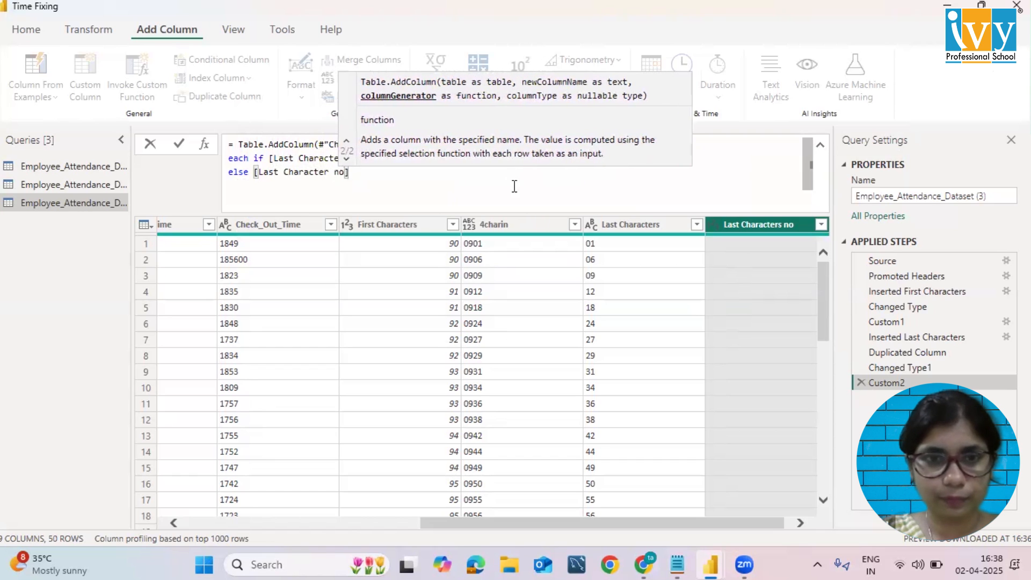
pyautogui.write(']')
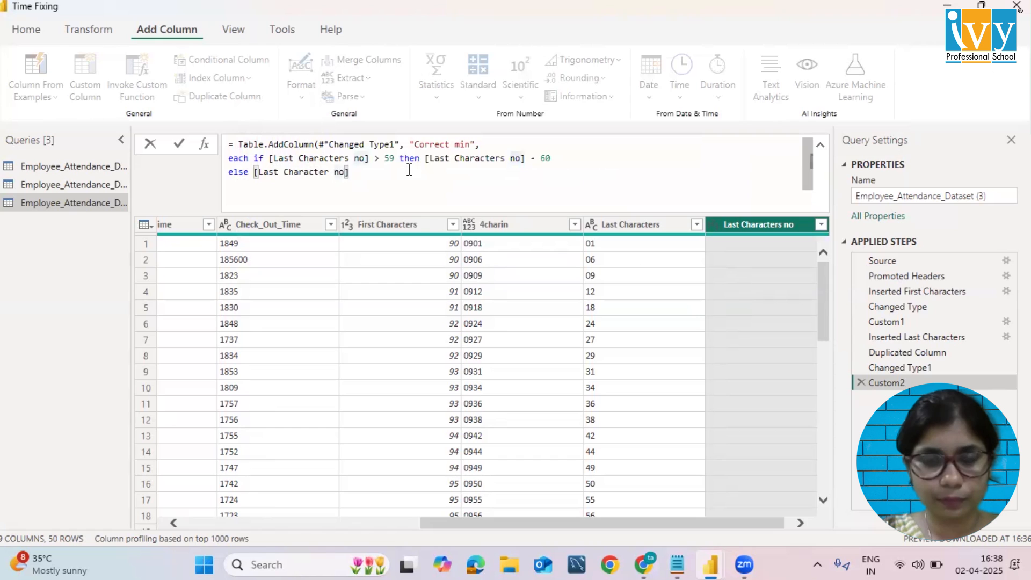
# Change the else branch's column reference to [Last Characters], close the Table.AddColumn call and commit the formula.
pyautogui.click(344, 171)
pyautogui.press('BackSpace')
pyautogui.press('BackSpace')
pyautogui.press('BackSpace')
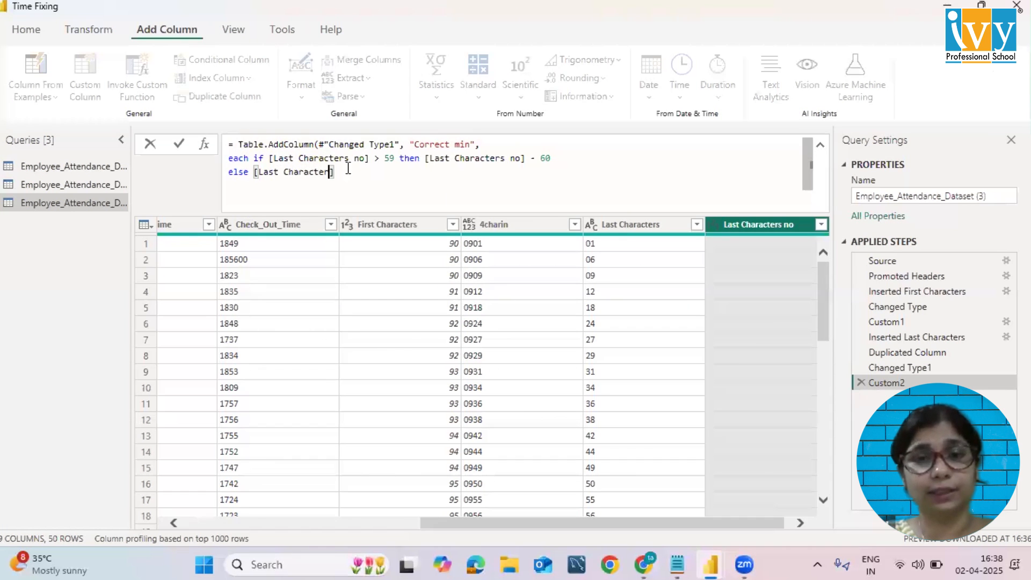
pyautogui.write('s')
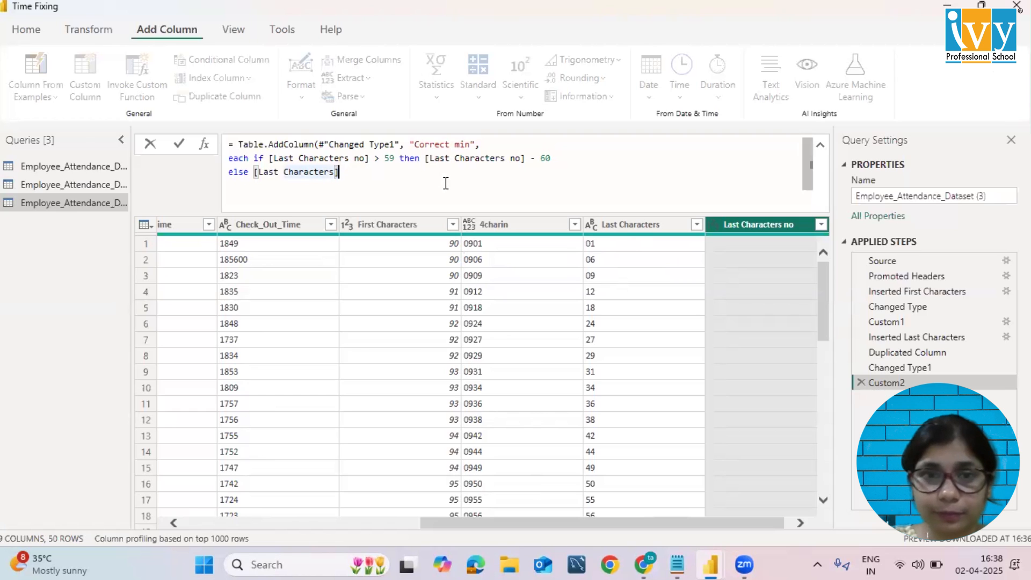
pyautogui.write(')')
pyautogui.press('Return')
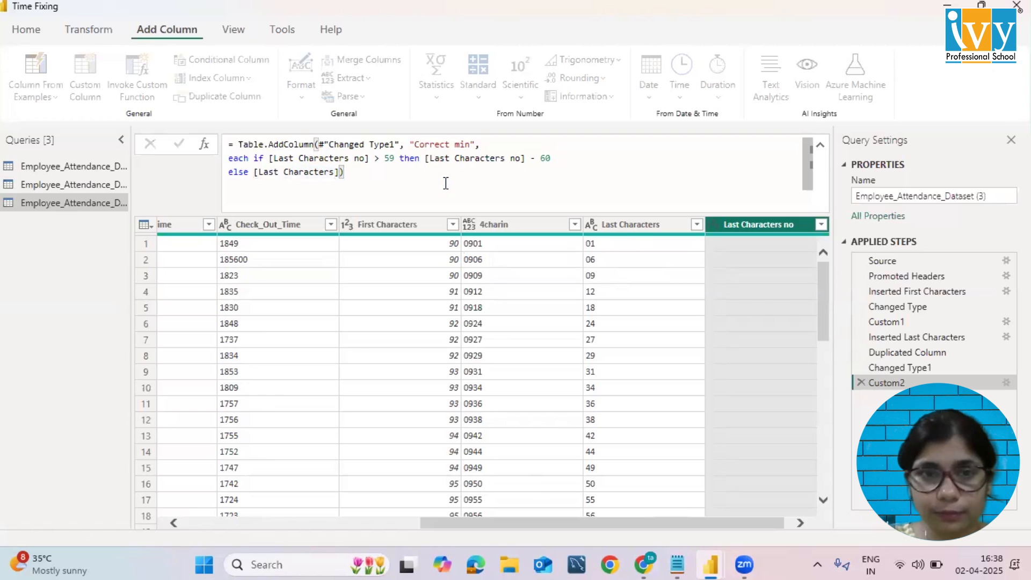
# Review the distinct values in the Correct min column's filter list from start to end, leaving the column unfiltered.
pyautogui.moveTo(512, 518); pyautogui.dragTo(539, 520)
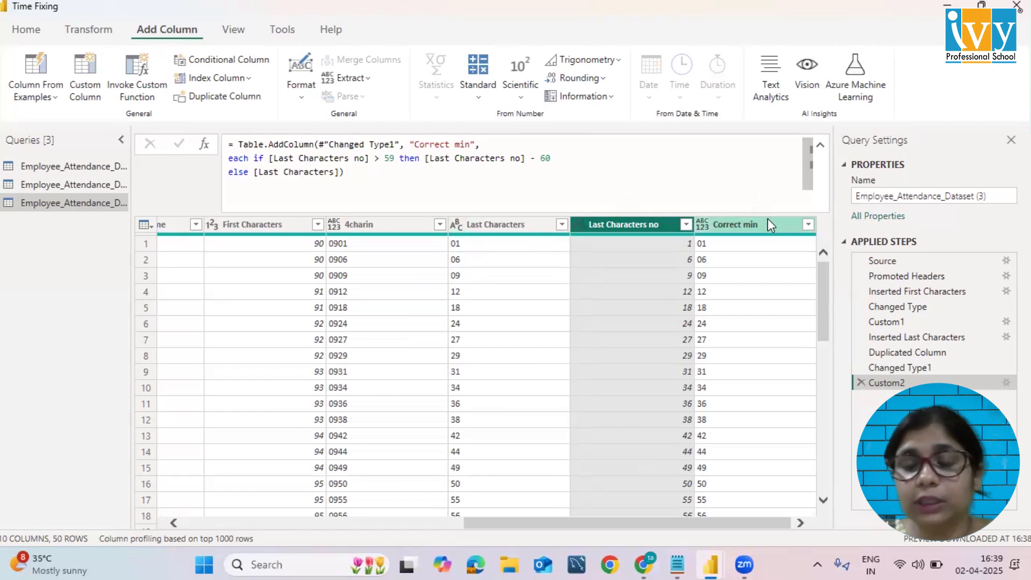
pyautogui.click(808, 224)
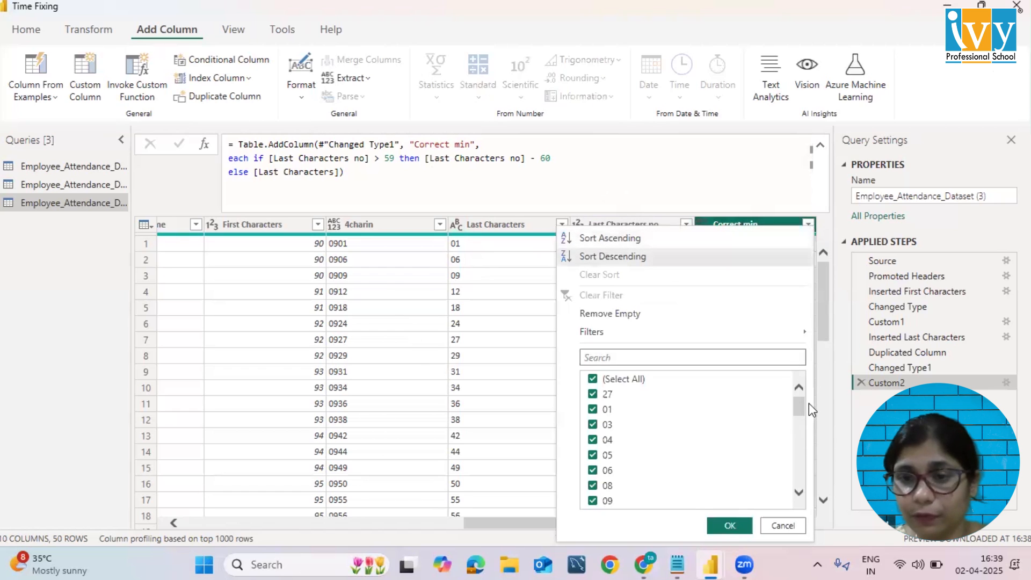
pyautogui.moveTo(797, 406); pyautogui.dragTo(800, 511)
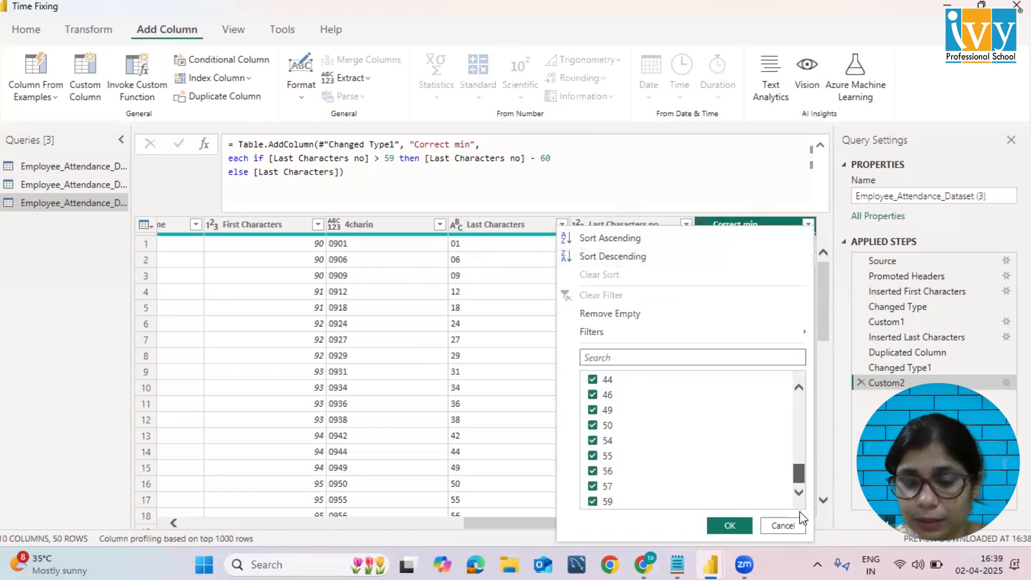
pyautogui.scroll(10, 798, 437)
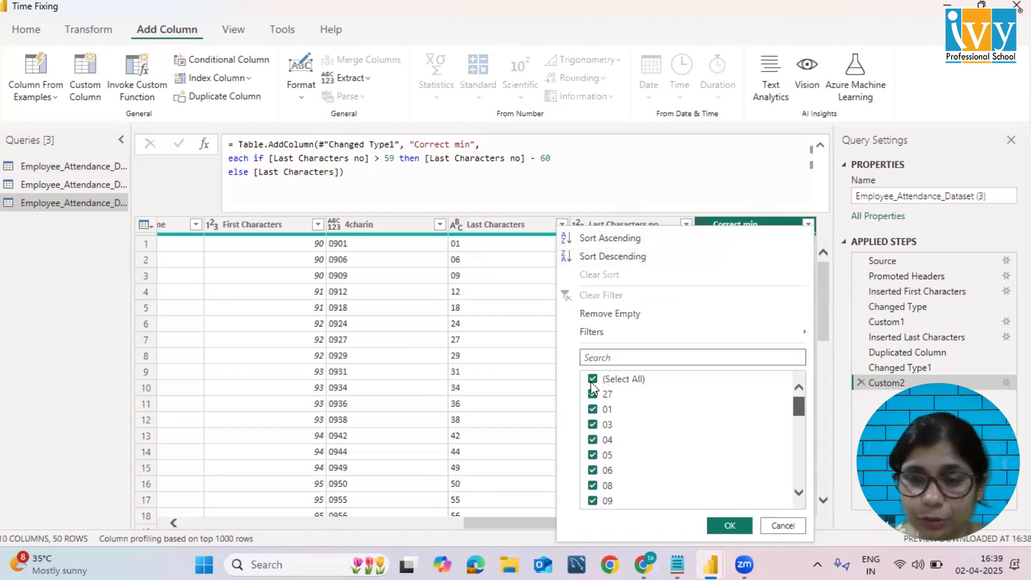
pyautogui.moveTo(797, 407); pyautogui.dragTo(800, 502)
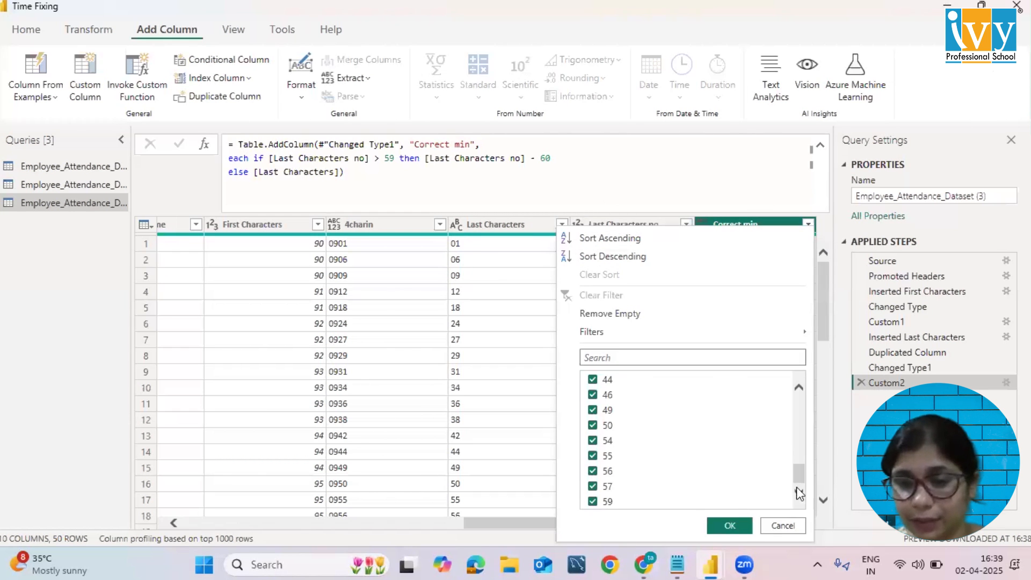
pyautogui.scroll(10, 807, 384)
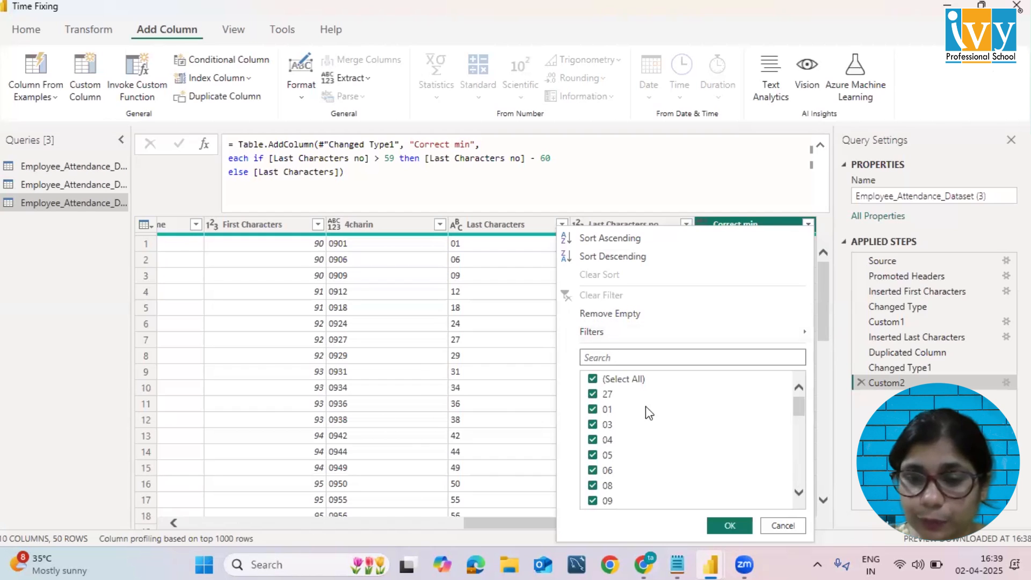
pyautogui.click(783, 526)
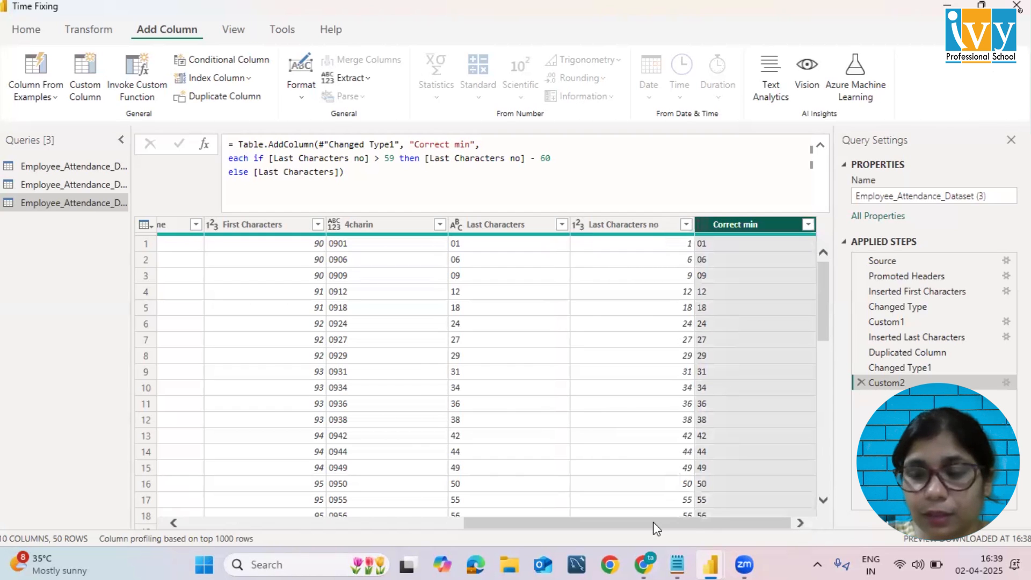
# Compare row 34's 4charin, Last Characters no and Correct min values, and review the check-in and check-out columns.
pyautogui.click(563, 171)
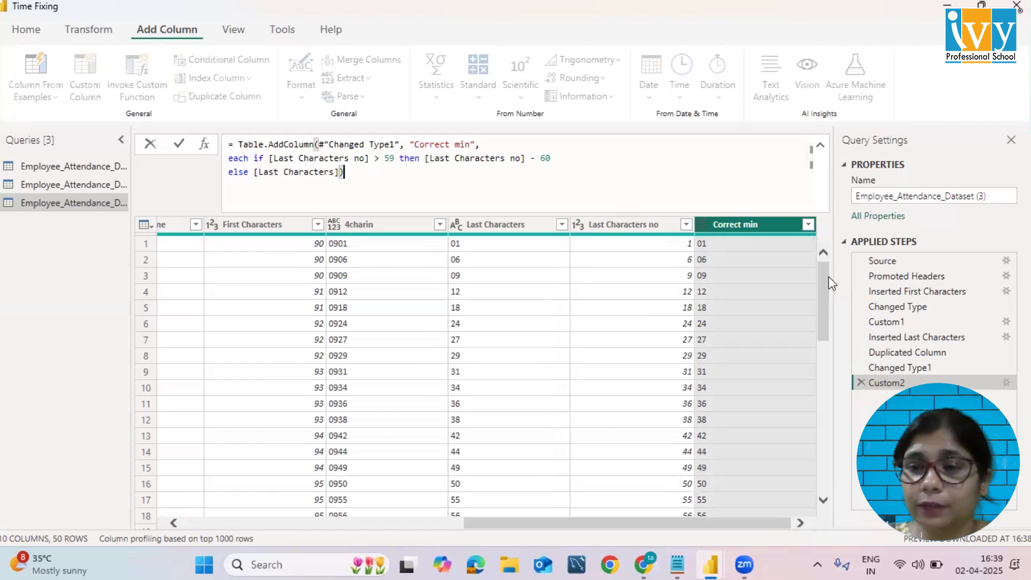
pyautogui.moveTo(823, 275); pyautogui.dragTo(818, 464)
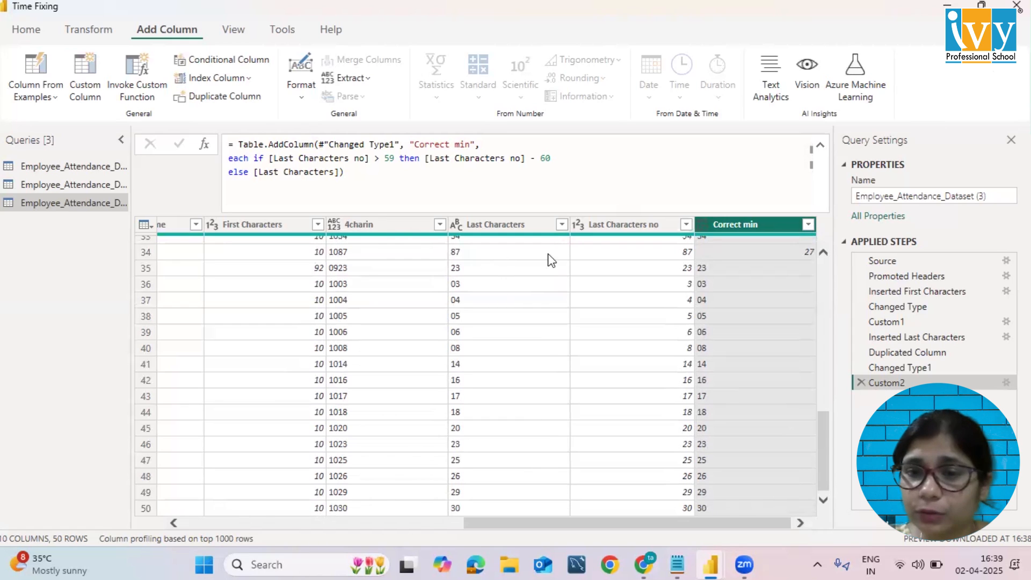
pyautogui.click(665, 254)
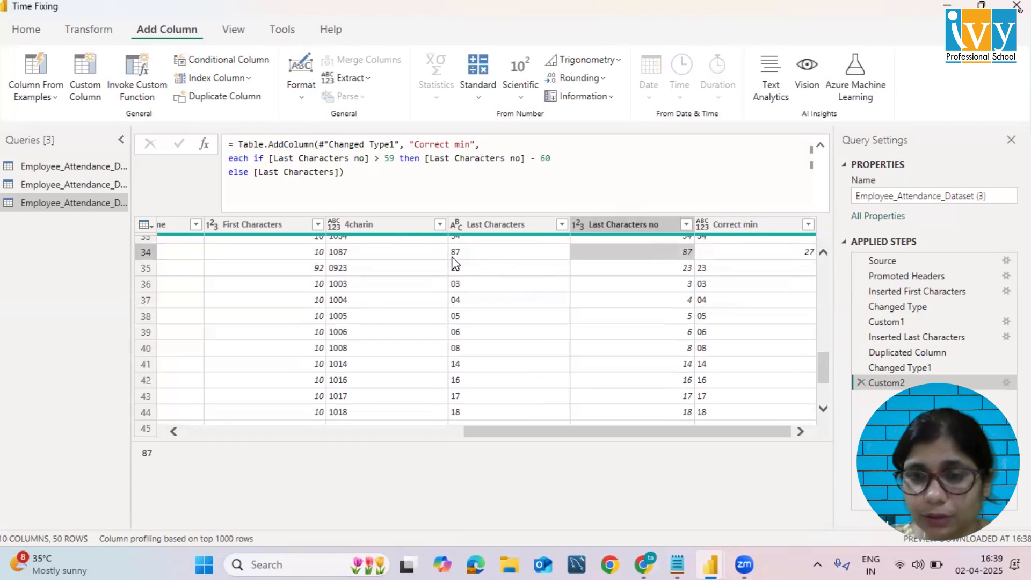
pyautogui.click(366, 256)
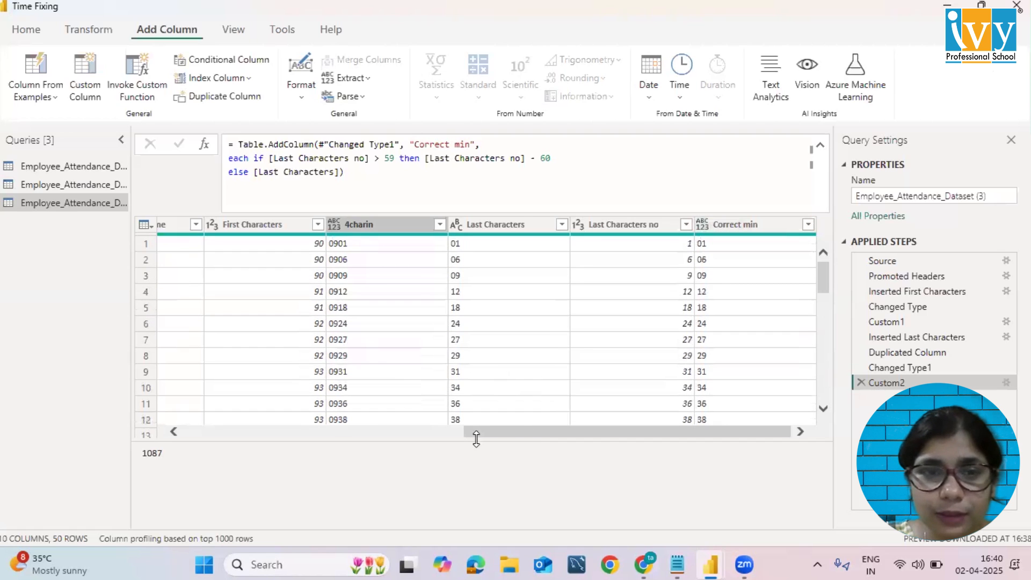
pyautogui.hscroll(-10, 359, 455)
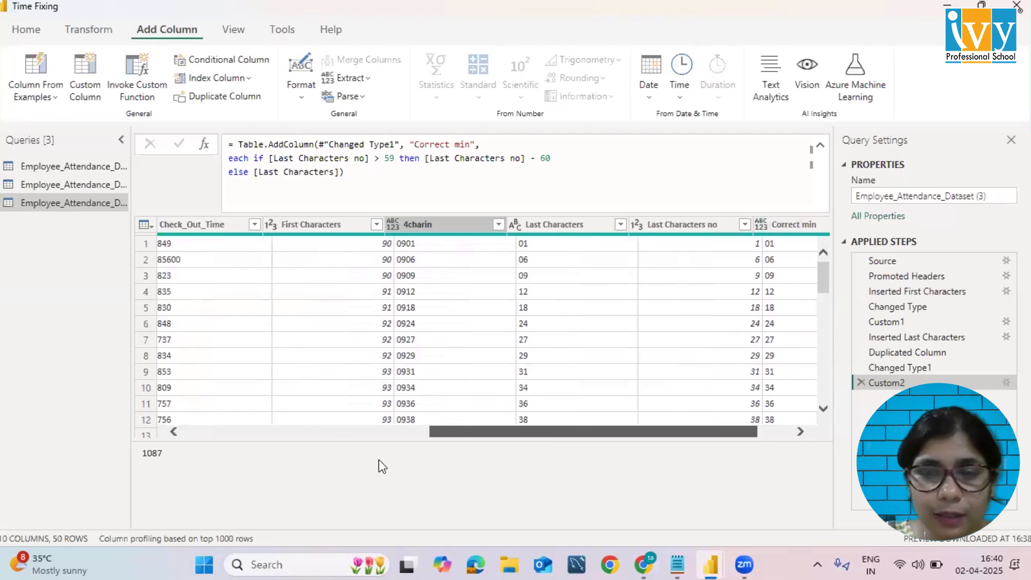
pyautogui.hscroll(5, 437, 466)
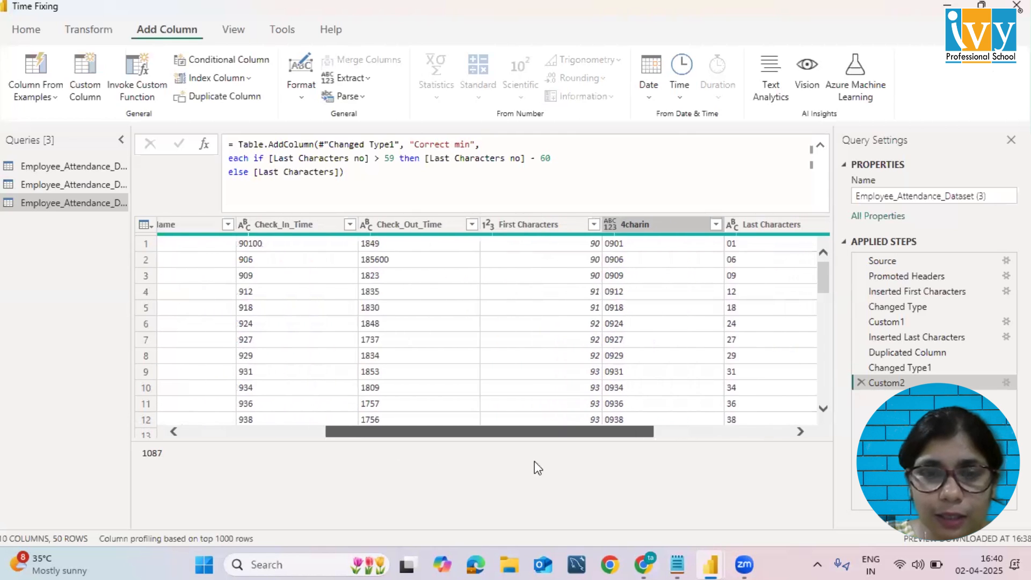
pyautogui.hscroll(8, 371, 228)
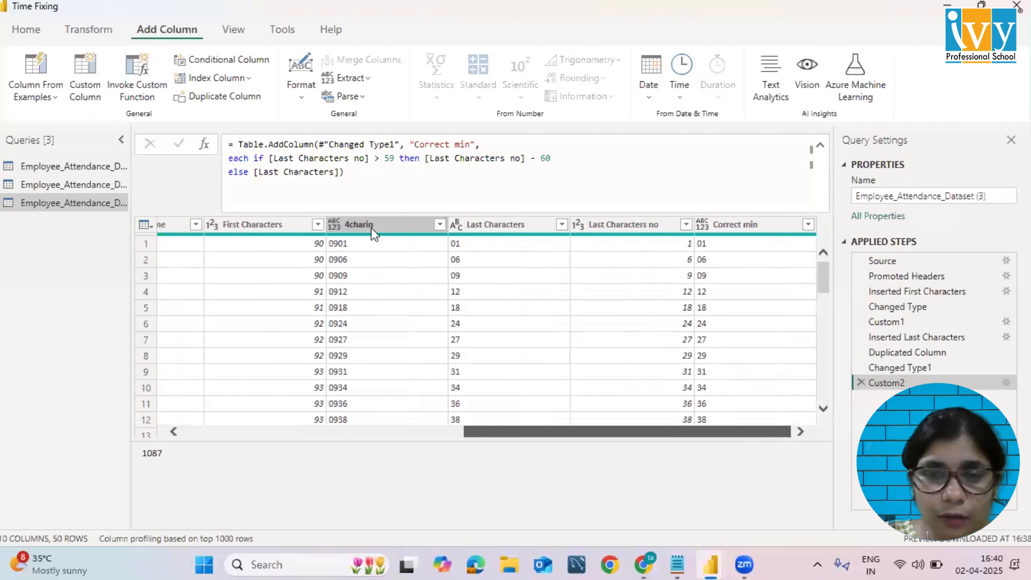
# Extract the first 2 characters of the 4charin column into a new column and duplicate that new column.
pyautogui.click(372, 227)
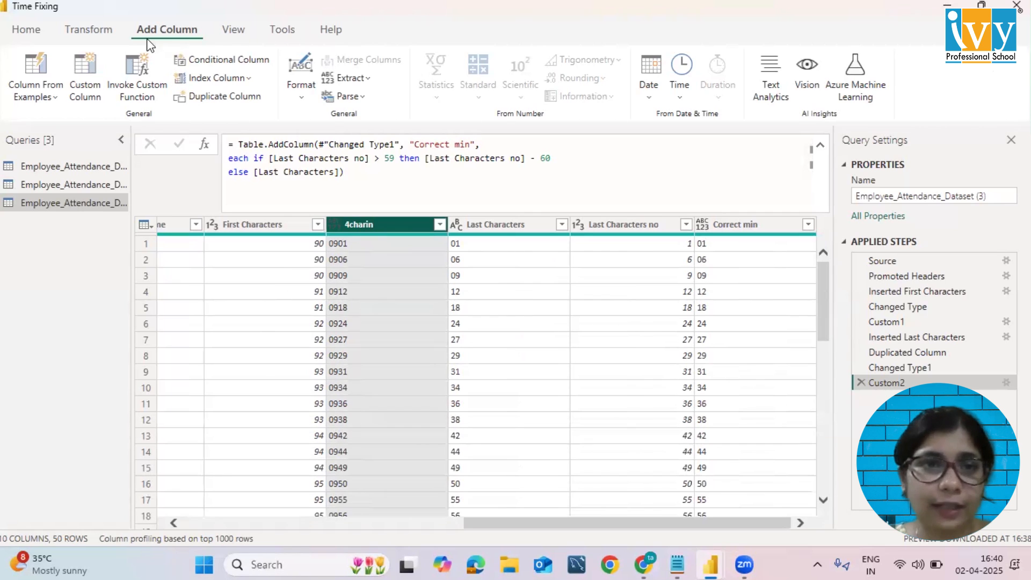
pyautogui.click(359, 79)
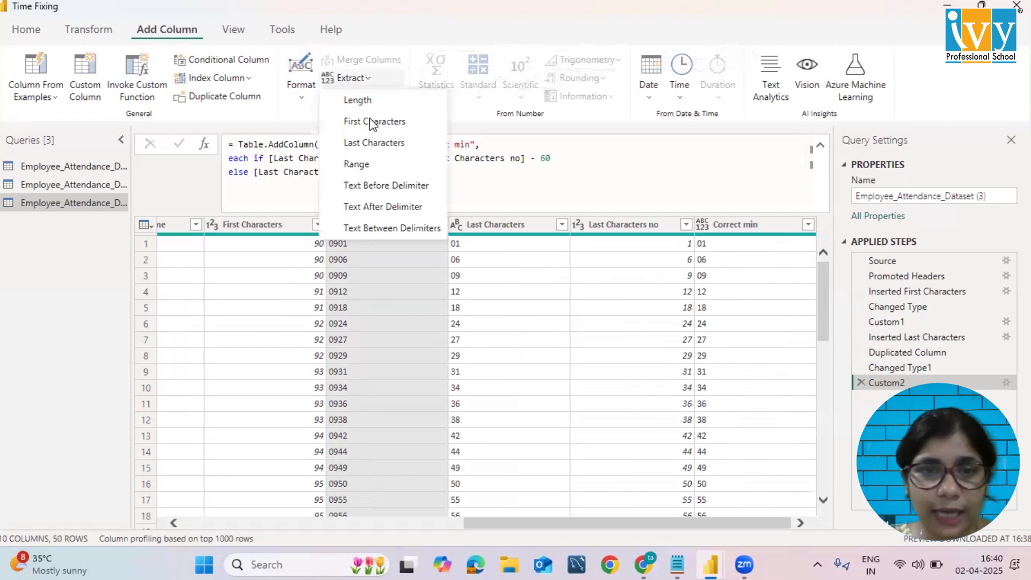
pyautogui.click(372, 123)
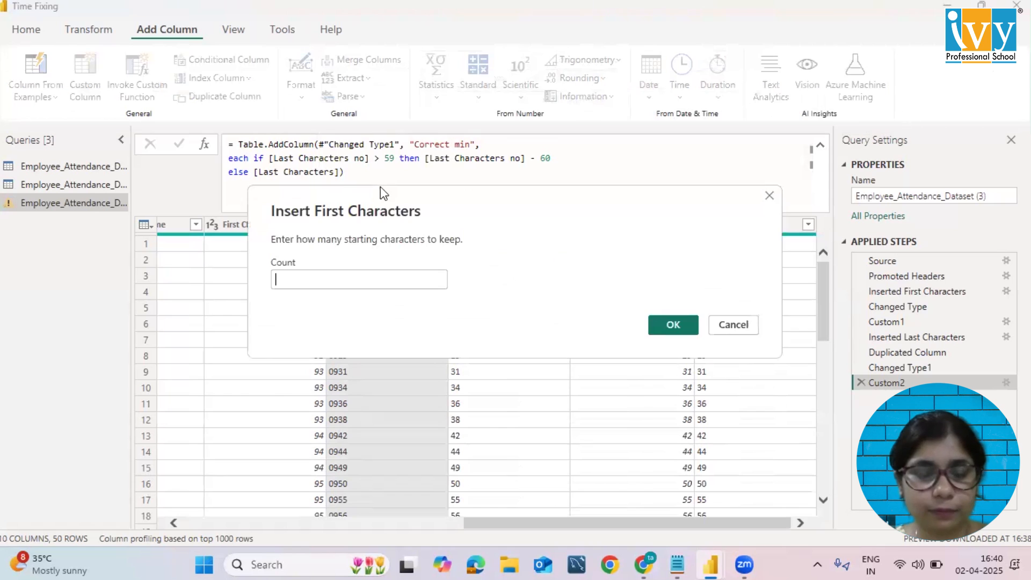
pyautogui.write('2')
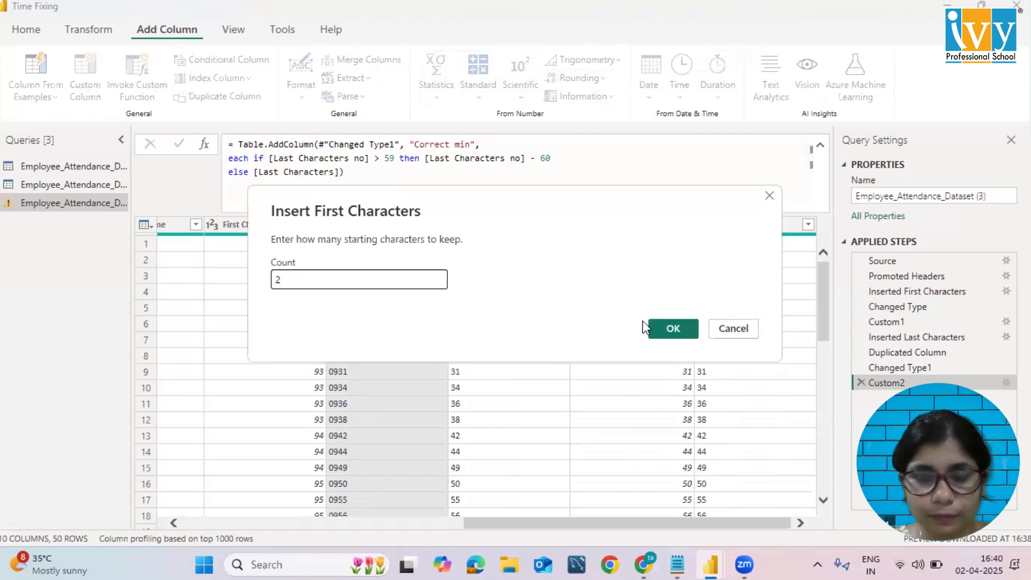
pyautogui.click(672, 328)
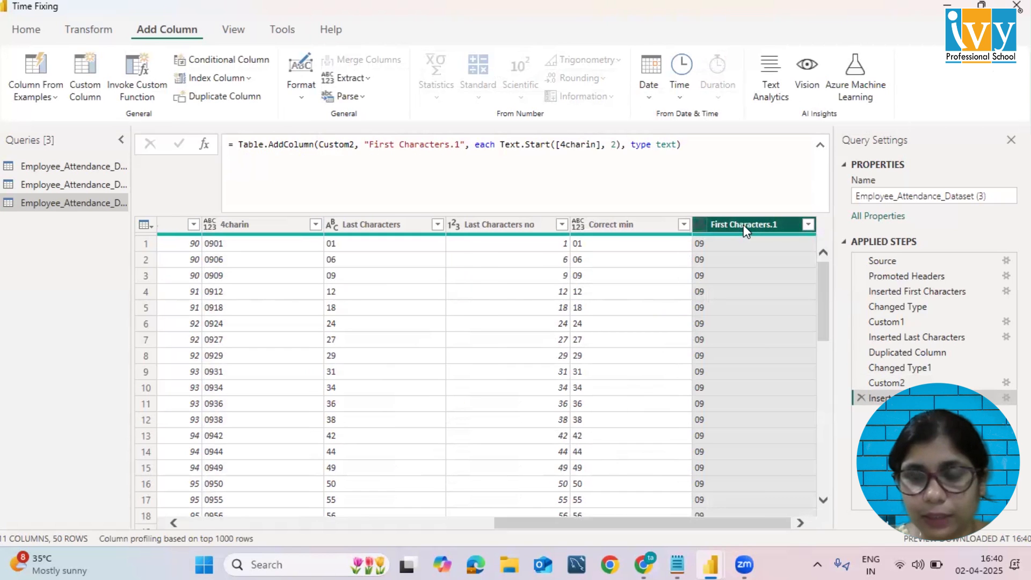
pyautogui.rightClick(744, 224)
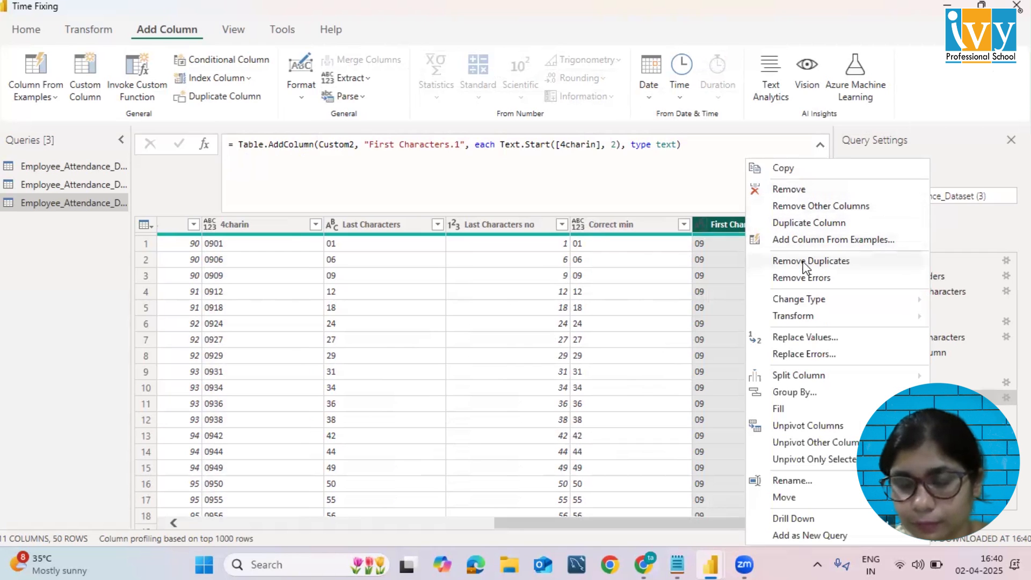
pyautogui.click(808, 223)
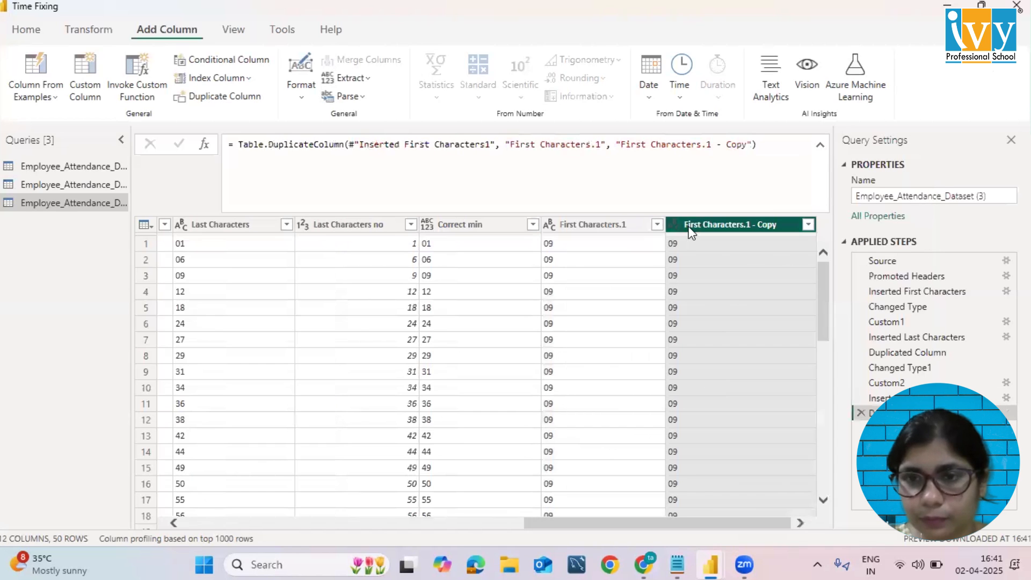
# Name the duplicated column First Characters.1 no in its formula and set its data type to Whole Number.
pyautogui.click(746, 142)
pyautogui.press('BackSpace')
pyautogui.press('BackSpace')
pyautogui.press('BackSpace')
pyautogui.press('BackSpace')
pyautogui.press('BackSpace')
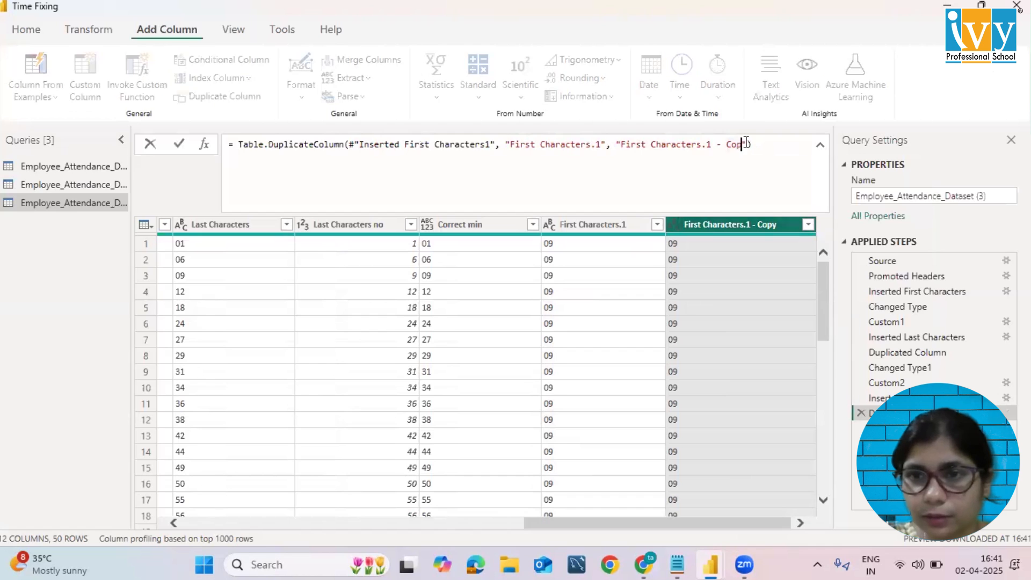
pyautogui.press('BackSpace')
pyautogui.write('no')
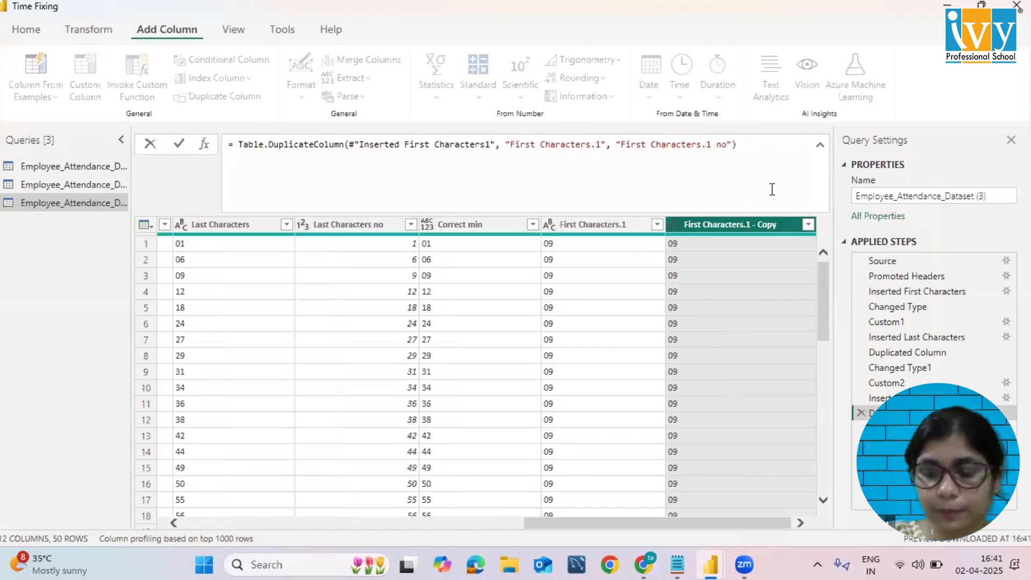
pyautogui.press('Return')
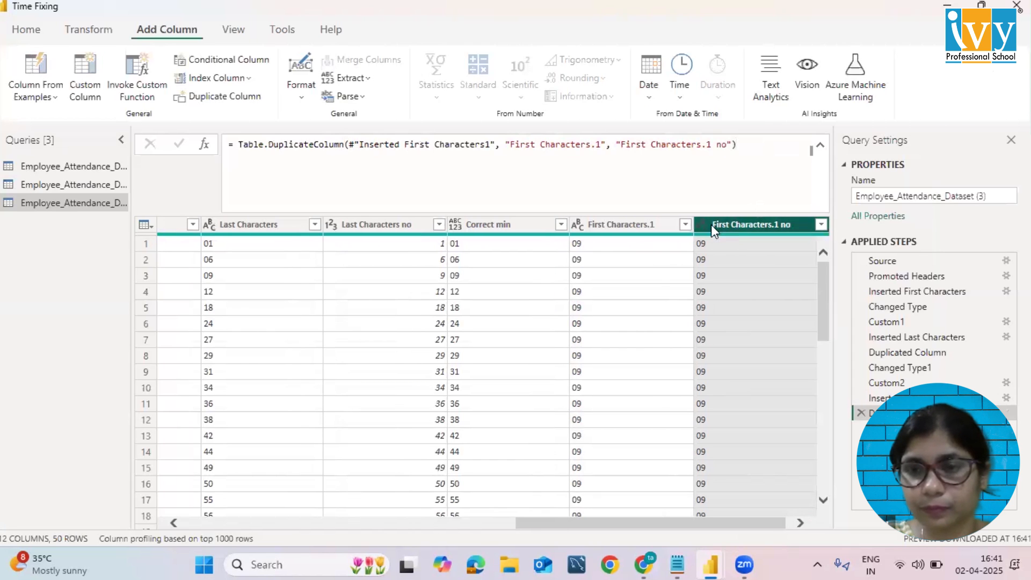
pyautogui.click(708, 223)
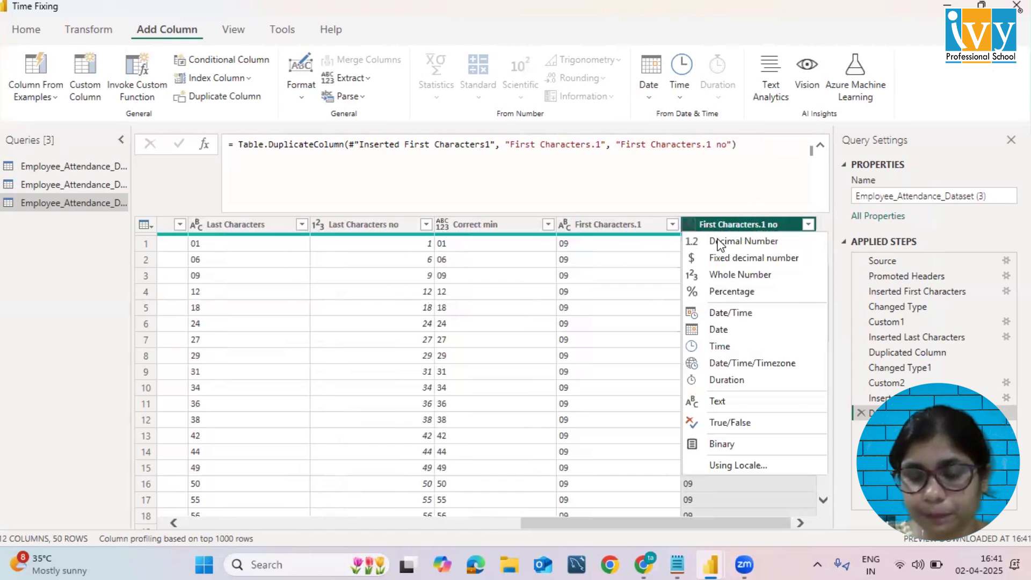
pyautogui.click(725, 273)
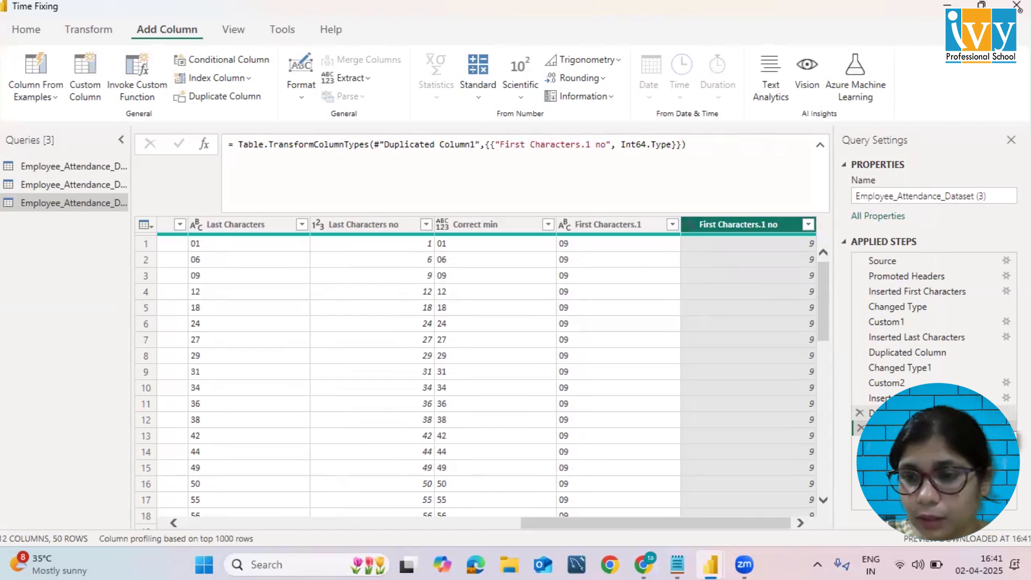
# Copy the complete Table.AddColumn formula of the Custom2 step that creates the Correct min column.
pyautogui.click(900, 384)
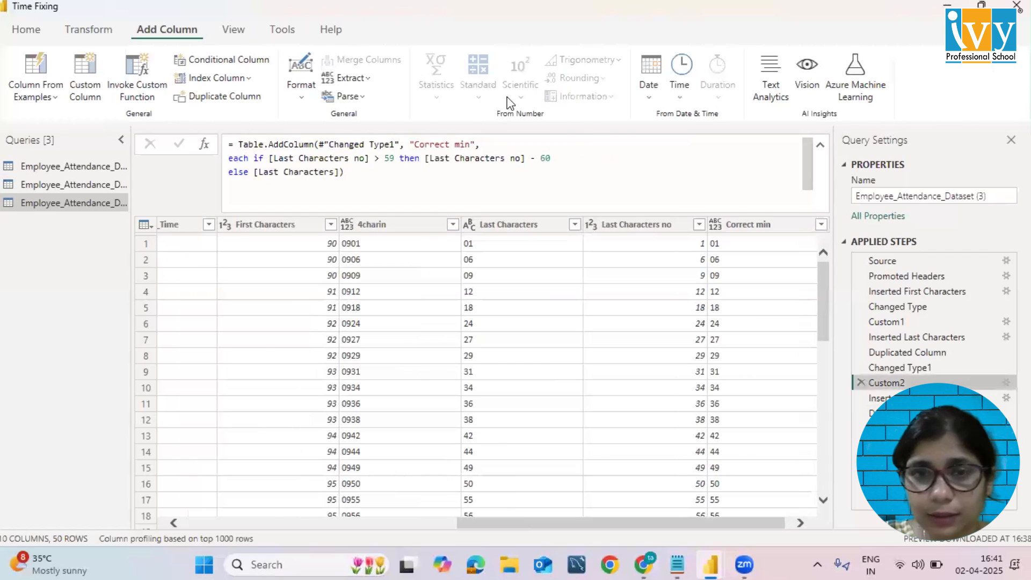
pyautogui.moveTo(344, 172); pyautogui.dragTo(217, 141)
pyautogui.hotkey('ctrl', 'c')
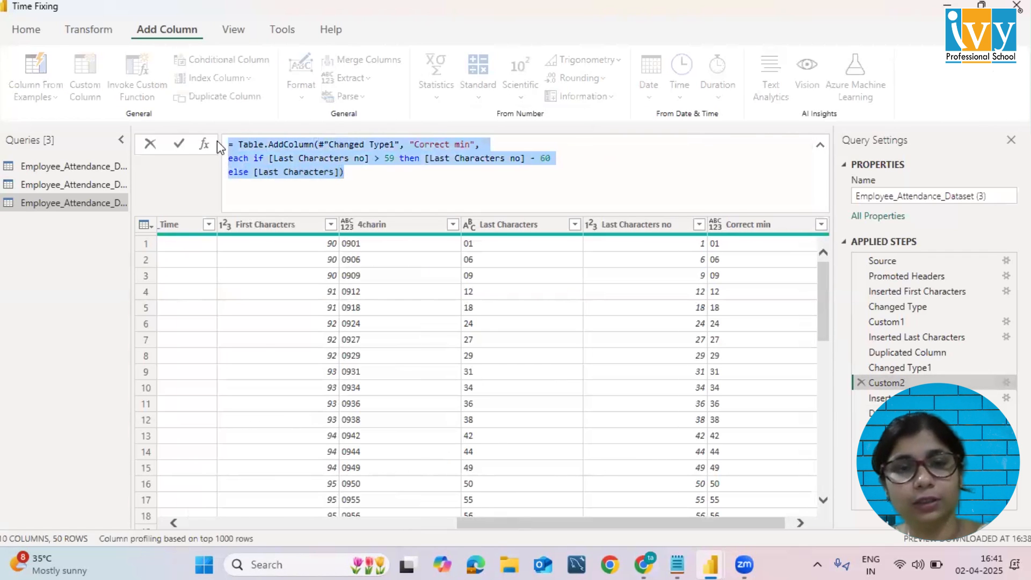
pyautogui.click(428, 193)
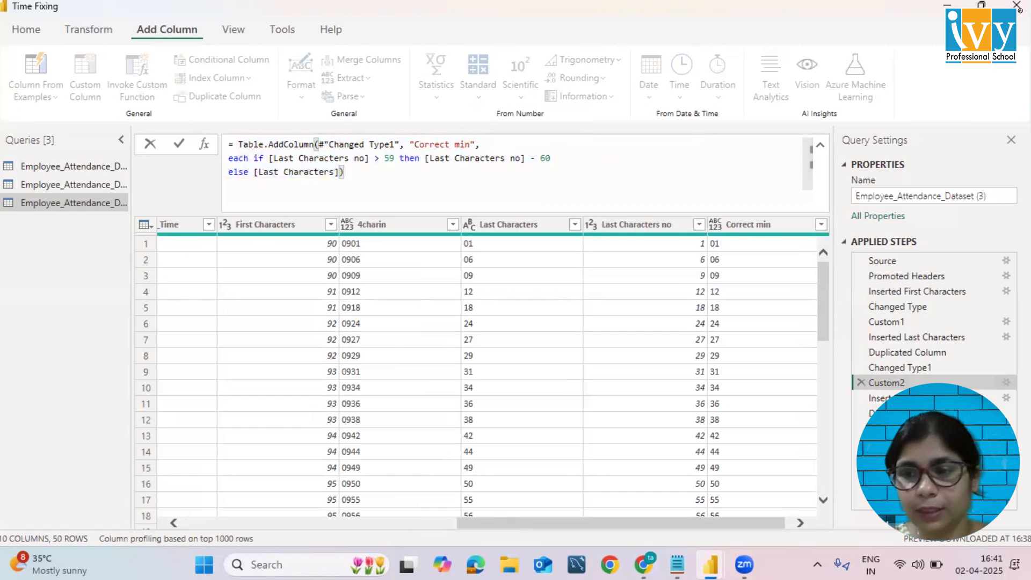
pyautogui.press('Return')
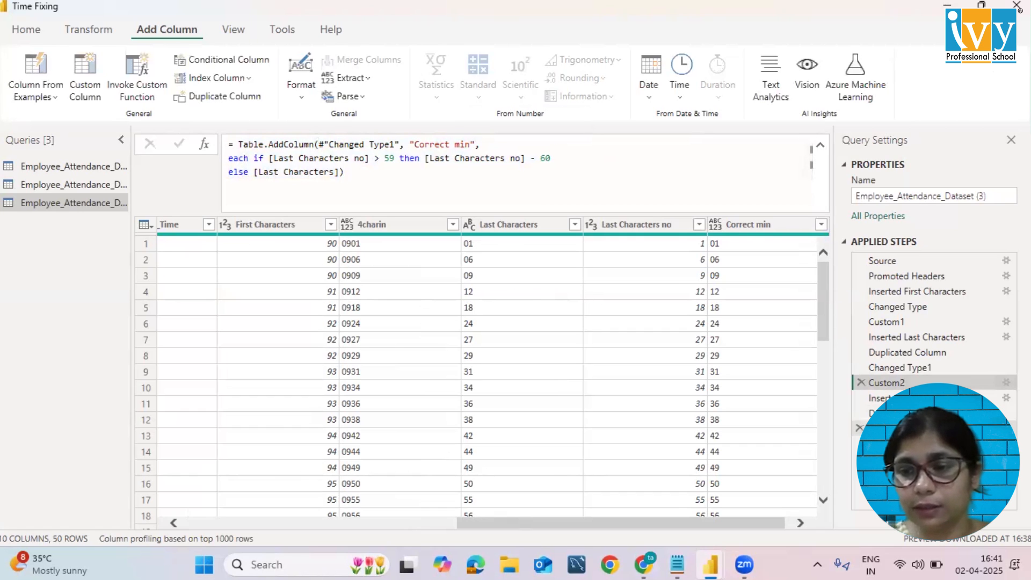
# Insert a new step after the type change of First Characters.1 no and paste the copied formula behind #"Changed Type2".
pyautogui.click(886, 428)
pyautogui.rightClick(907, 428)
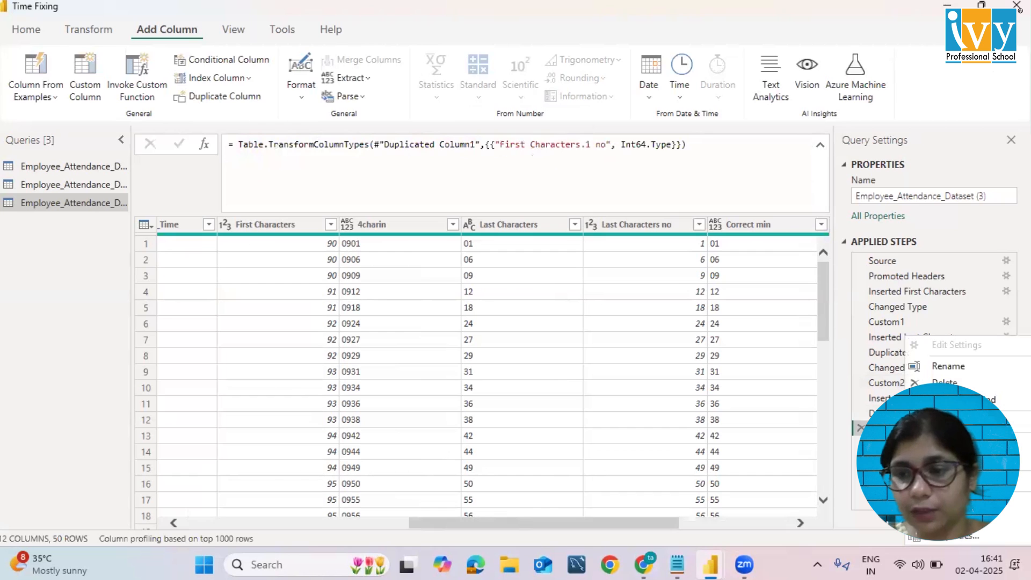
pyautogui.click(961, 415)
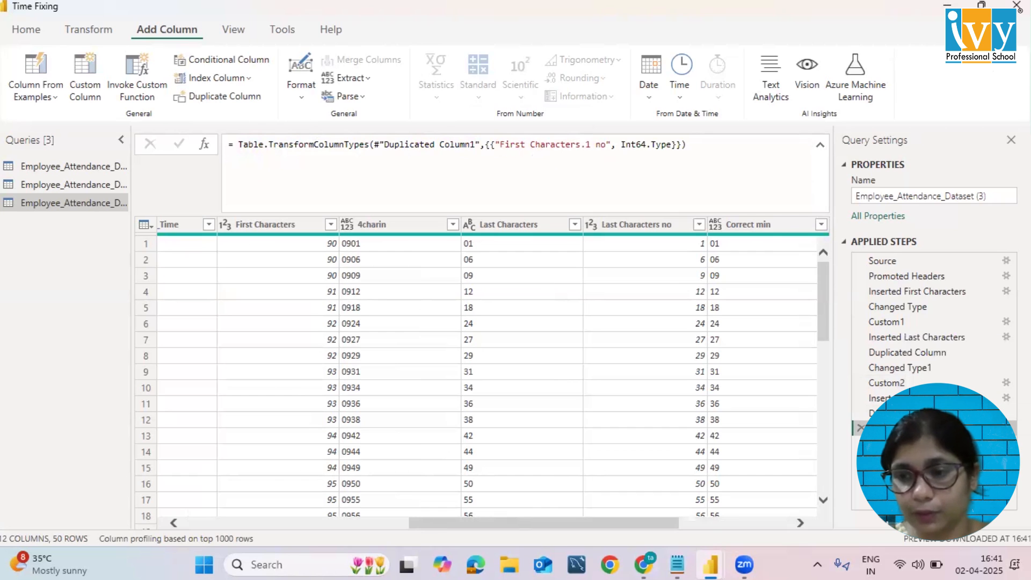
pyautogui.click(236, 143)
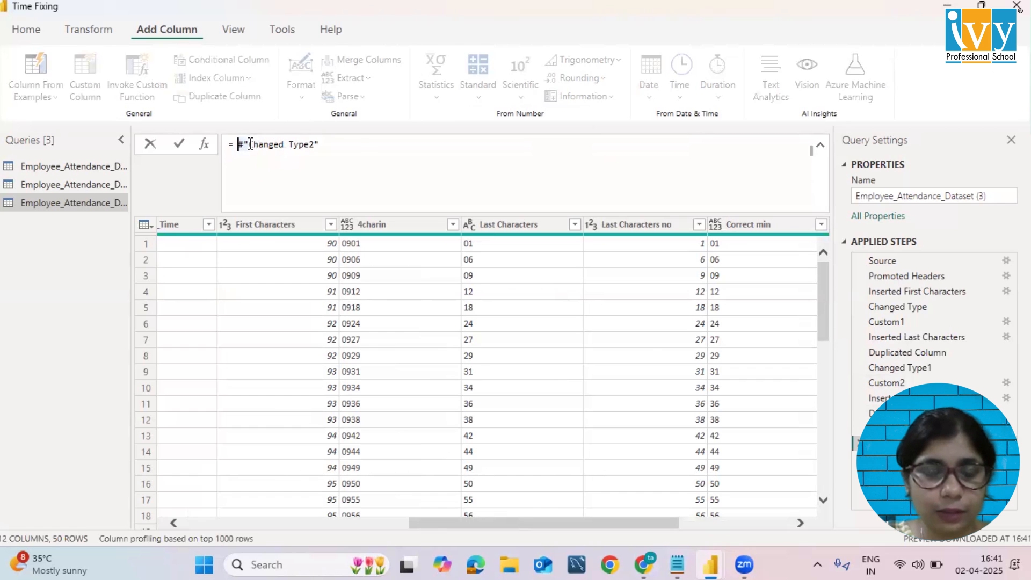
pyautogui.click(356, 139)
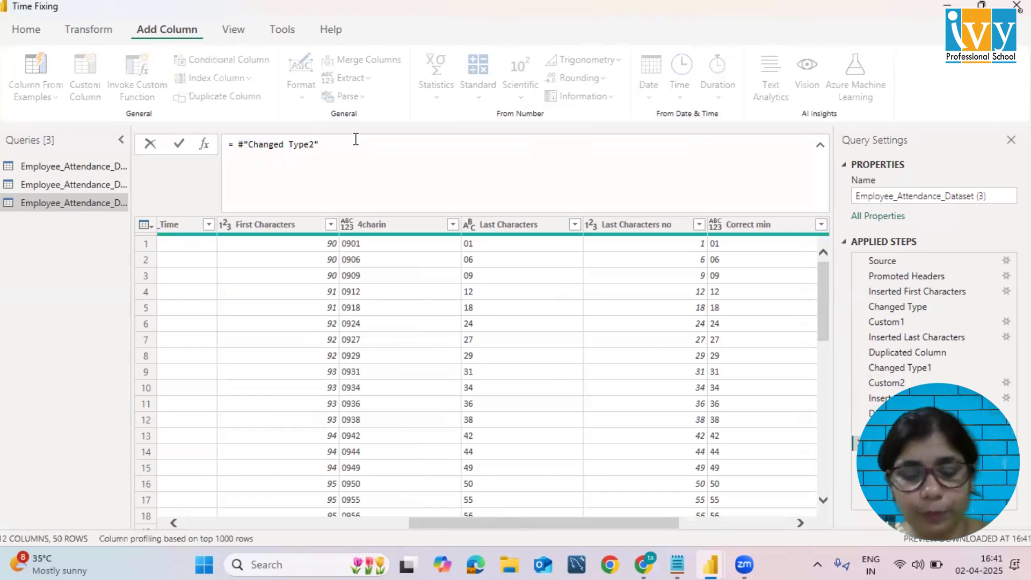
pyautogui.hotkey('ctrl', 'v')
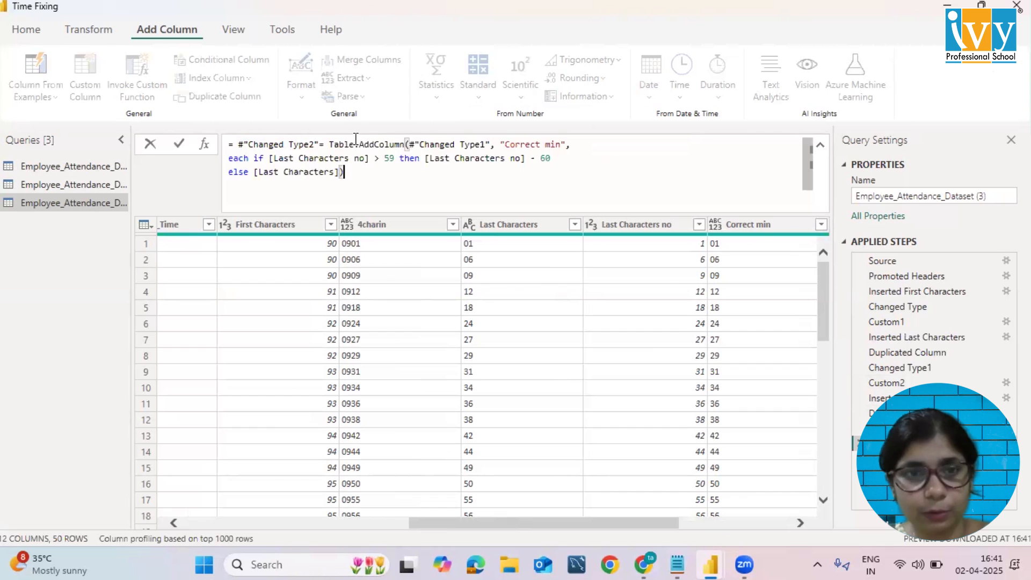
# Make the pasted Table.AddColumn formula reference #"Changed Type2" instead of #"Changed Type1" and remove the duplicate reference and equals sign before it.
pyautogui.moveTo(315, 143); pyautogui.dragTo(240, 144)
pyautogui.hotkey('ctrl', 'c')
pyautogui.click(316, 146)
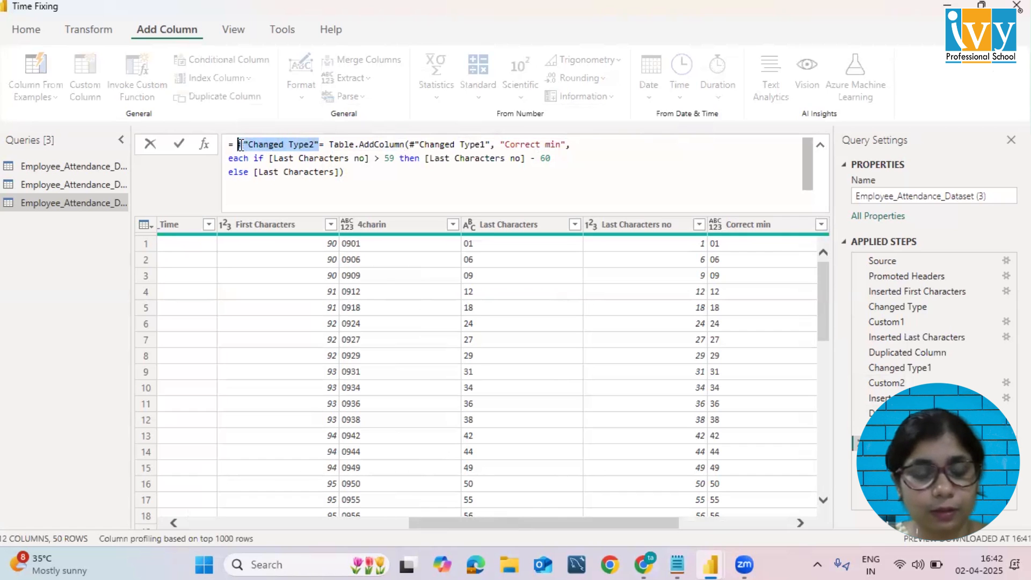
pyautogui.press('BackSpace')
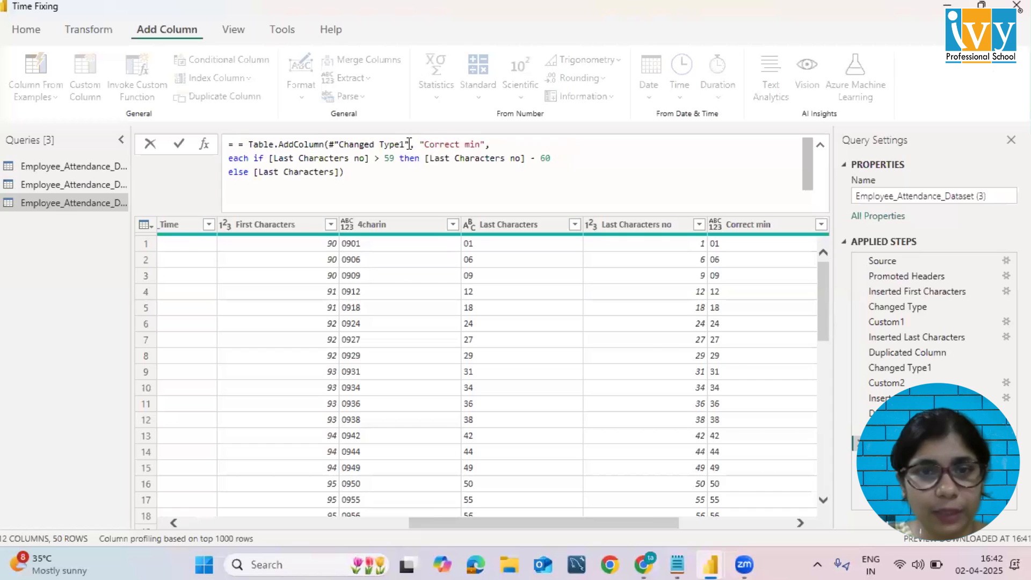
pyautogui.moveTo(409, 144); pyautogui.dragTo(330, 141)
pyautogui.hotkey('ctrl', 'v')
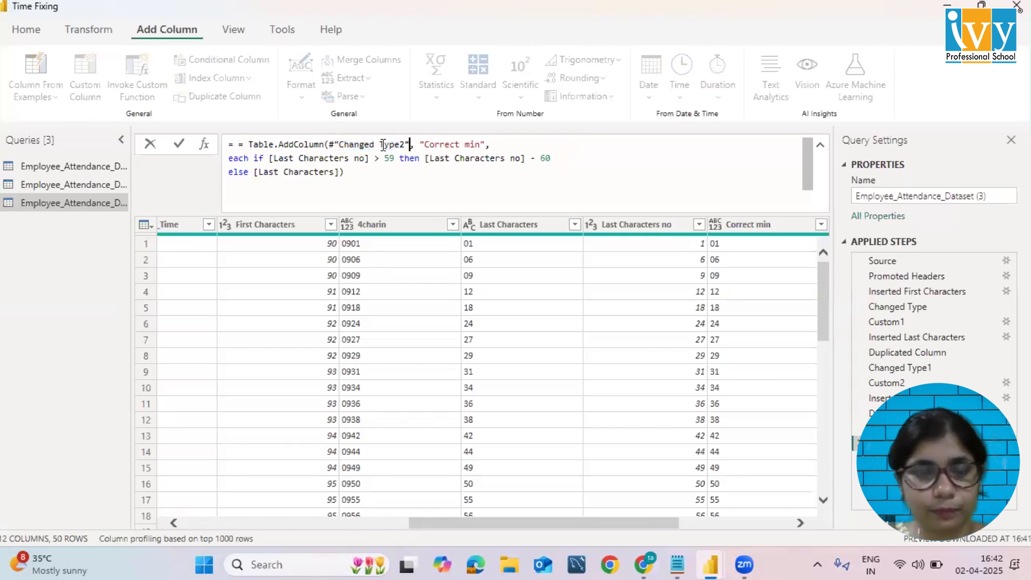
pyautogui.click(250, 144)
pyautogui.press('BackSpace')
pyautogui.press('BackSpace')
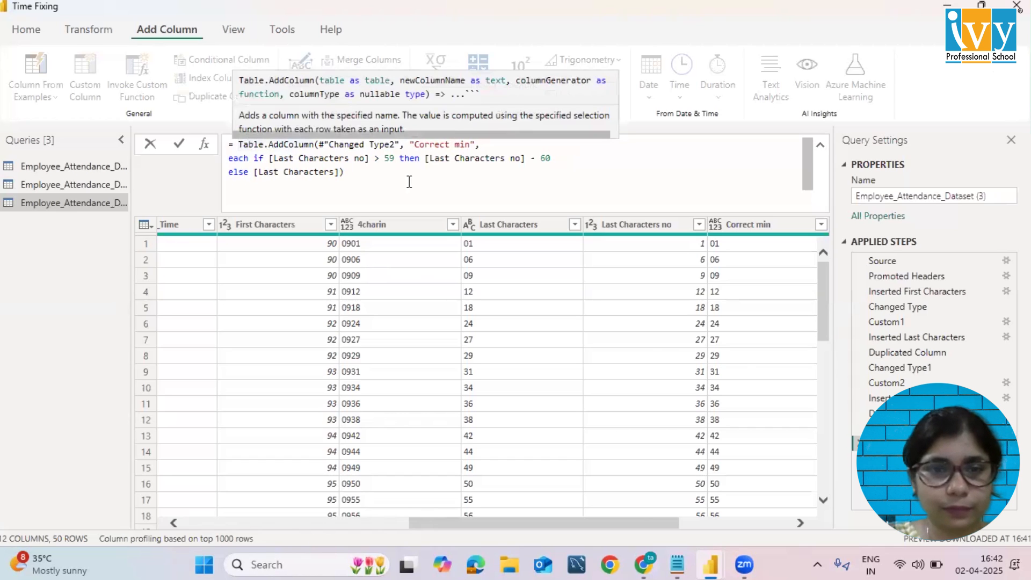
pyautogui.click(305, 183)
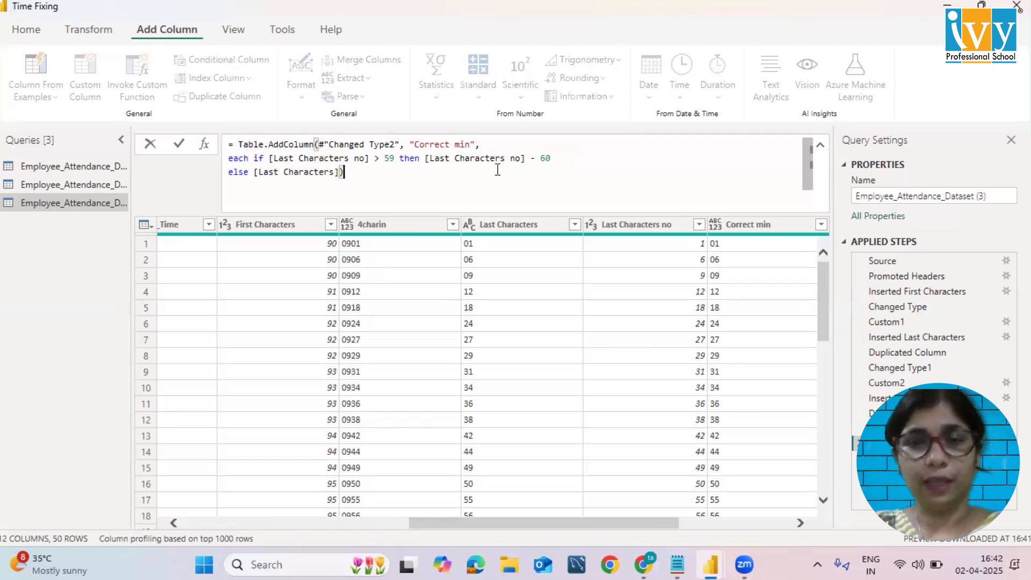
# Replace the formula's then result with [First Characters.1 no] + 1.
pyautogui.click(563, 157)
pyautogui.press('BackSpace')
pyautogui.press('BackSpace')
pyautogui.press('BackSpace')
pyautogui.press('BackSpace')
pyautogui.press('BackSpace')
pyautogui.press('BackSpace')
pyautogui.press('BackSpace')
pyautogui.press('BackSpace')
pyautogui.press('BackSpace')
pyautogui.press('BackSpace')
pyautogui.press('BackSpace')
pyautogui.press('BackSpace')
pyautogui.press('BackSpace')
pyautogui.press('BackSpace')
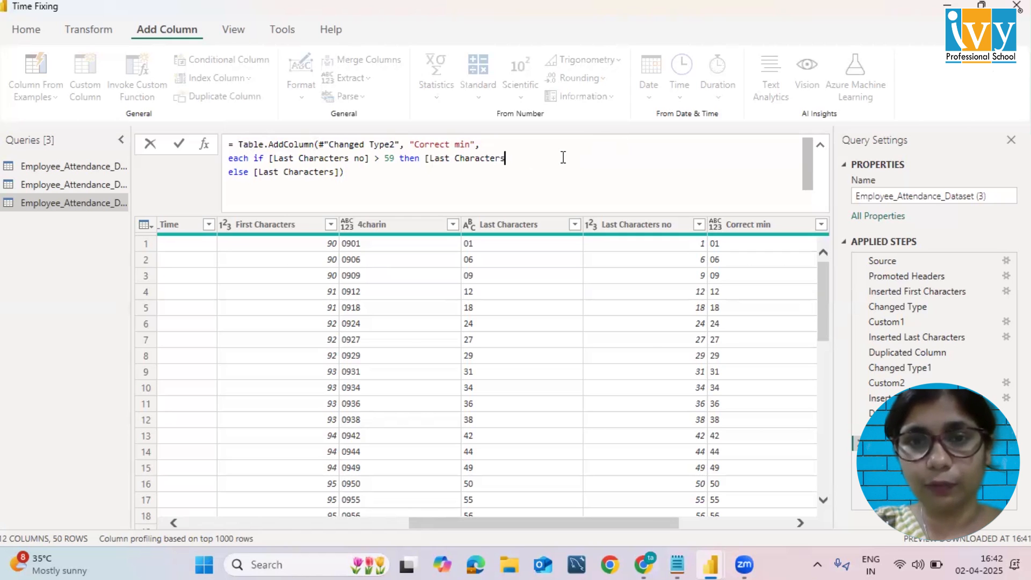
pyautogui.press('BackSpace')
pyautogui.press('BackSpace')
pyautogui.press('BackSpace')
pyautogui.press('BackSpace')
pyautogui.press('BackSpace')
pyautogui.press('BackSpace')
pyautogui.press('BackSpace')
pyautogui.press('BackSpace')
pyautogui.press('BackSpace')
pyautogui.press('BackSpace')
pyautogui.press('BackSpace')
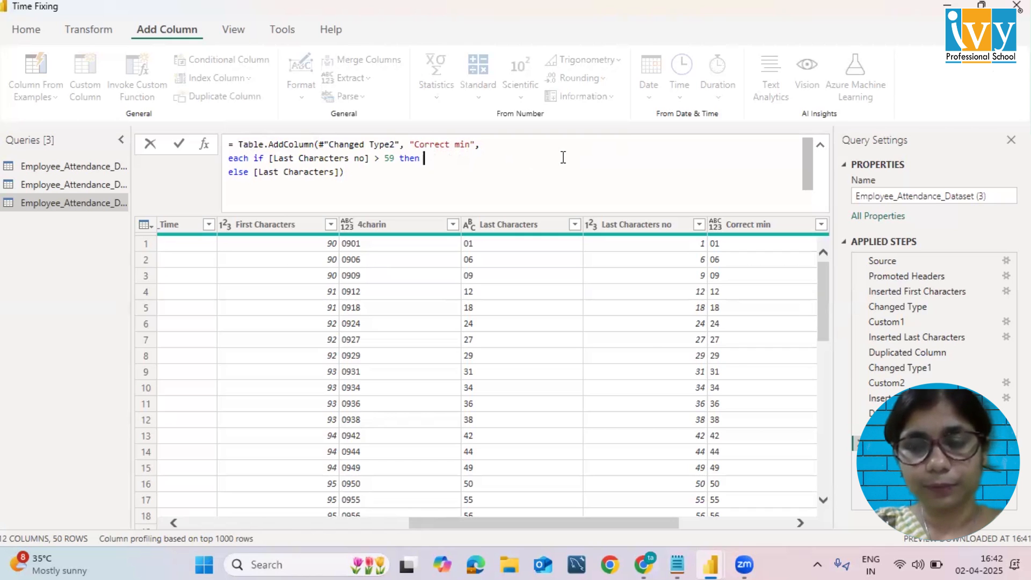
pyautogui.write('[')
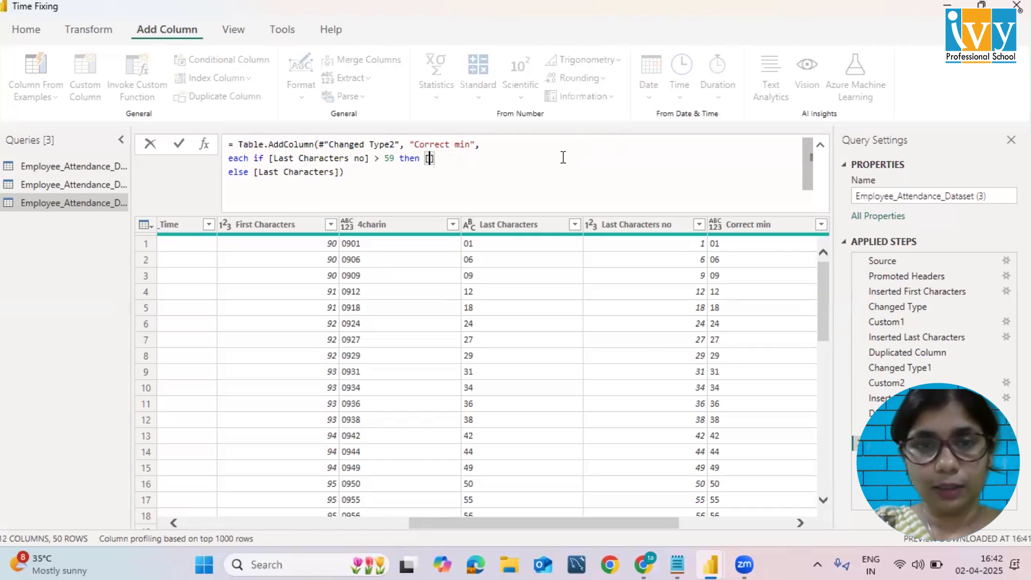
pyautogui.write('First')
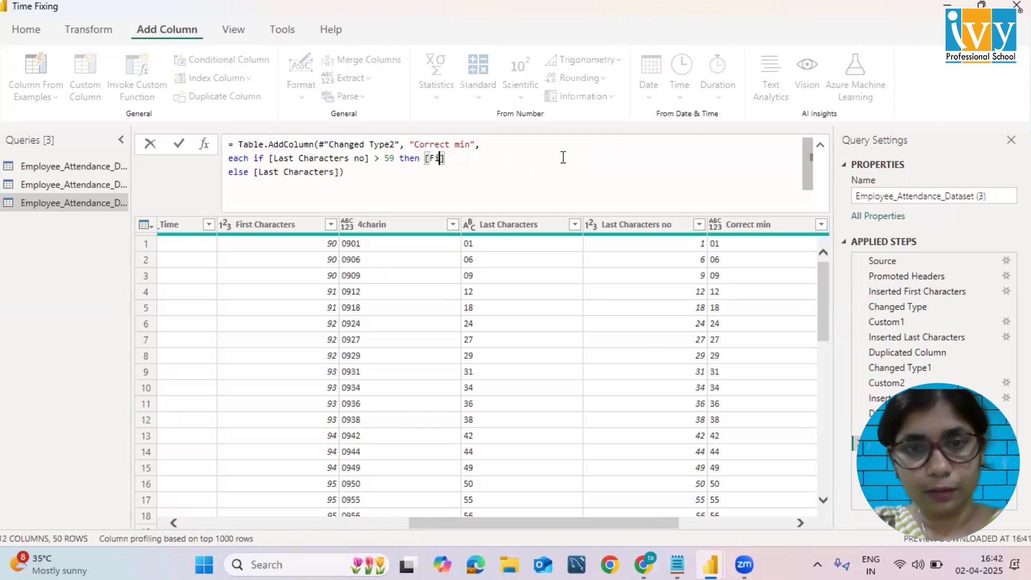
pyautogui.write(' C')
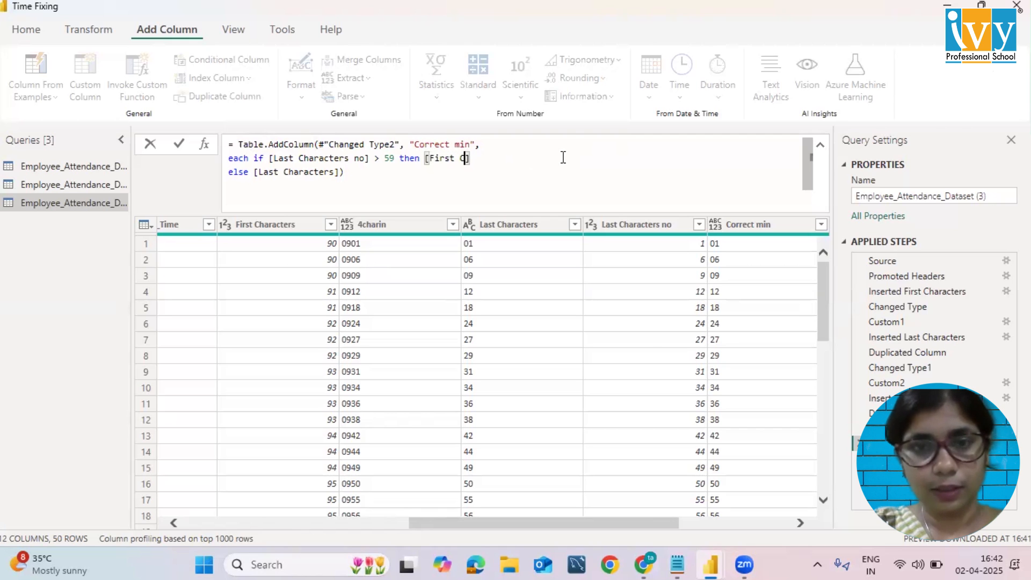
pyautogui.write('haracters')
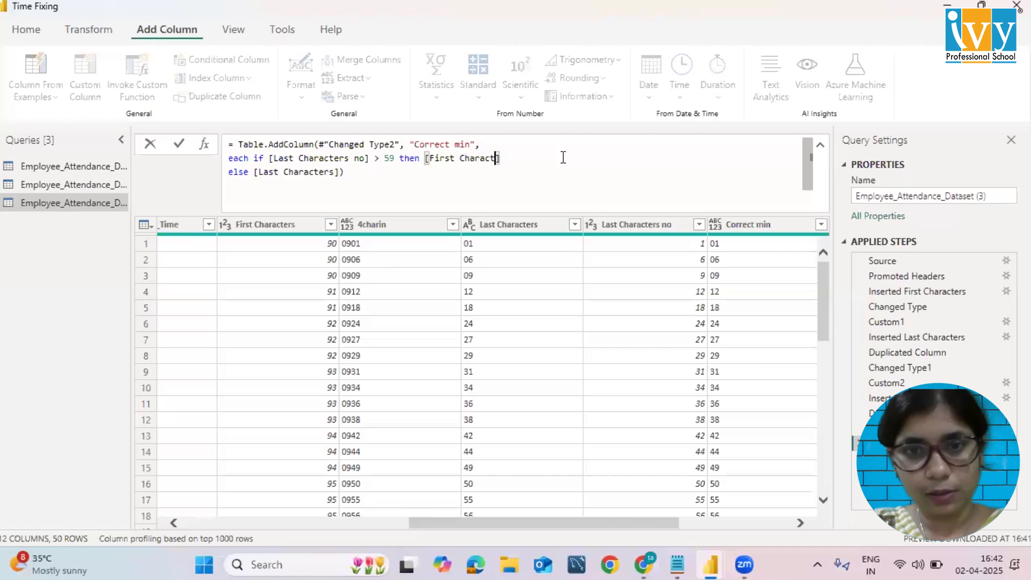
pyautogui.write('.1')
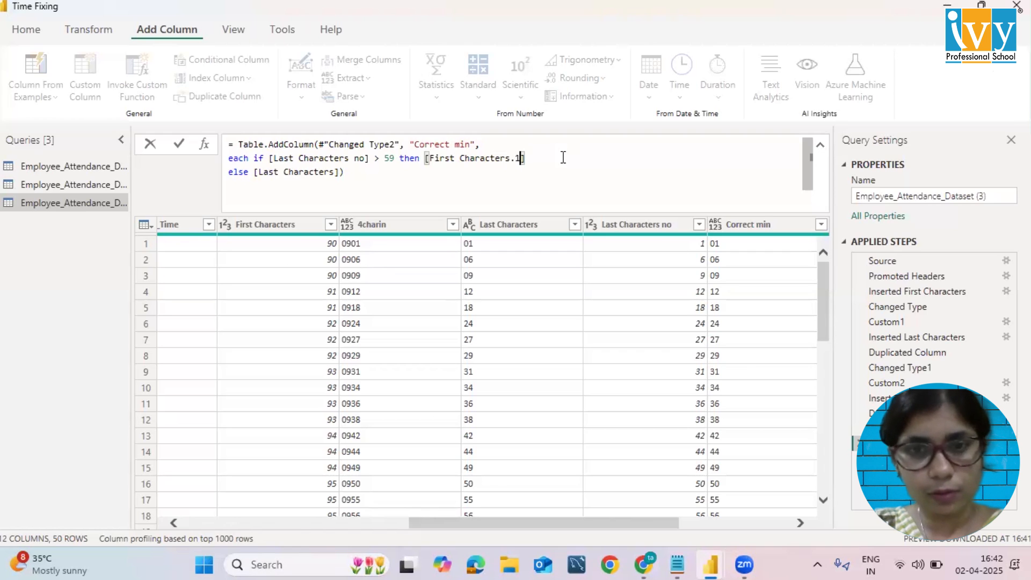
pyautogui.write(' no] +')
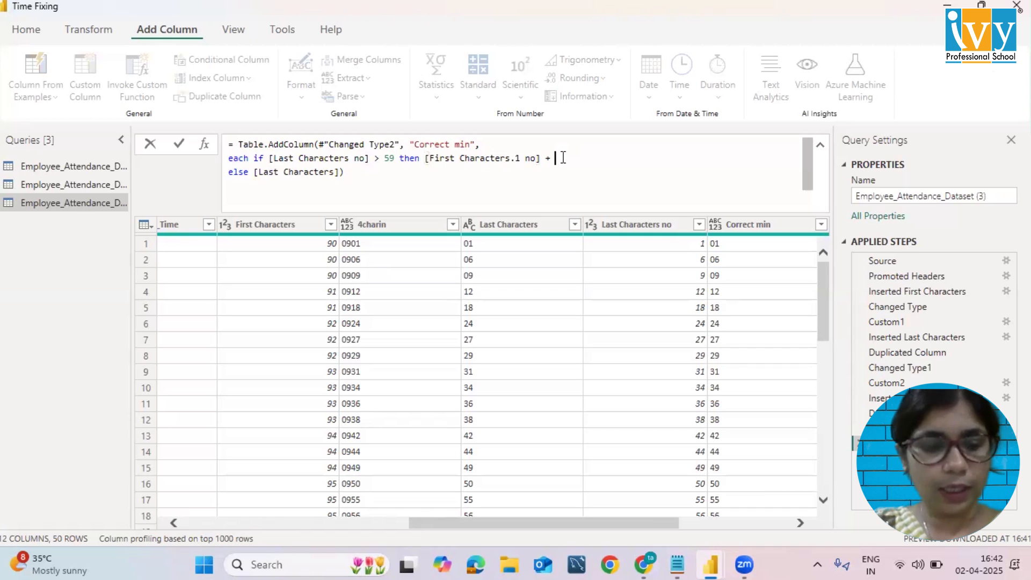
pyautogui.write(' 1')
# Replace the formula's else result with [First Characters.1] and apply the formula.
pyautogui.click(341, 172)
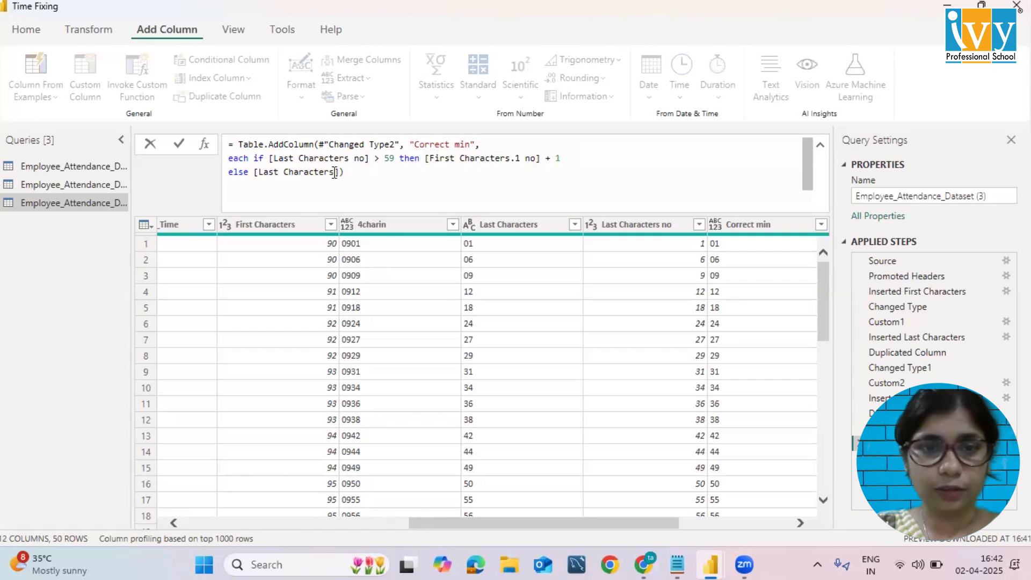
pyautogui.click(335, 171)
pyautogui.press('BackSpace')
pyautogui.press('BackSpace')
pyautogui.press('BackSpace')
pyautogui.press('BackSpace')
pyautogui.press('BackSpace')
pyautogui.press('BackSpace')
pyautogui.press('BackSpace')
pyautogui.press('BackSpace')
pyautogui.press('BackSpace')
pyautogui.press('BackSpace')
pyautogui.press('BackSpace')
pyautogui.press('BackSpace')
pyautogui.press('BackSpace')
pyautogui.press('BackSpace')
pyautogui.press('BackSpace')
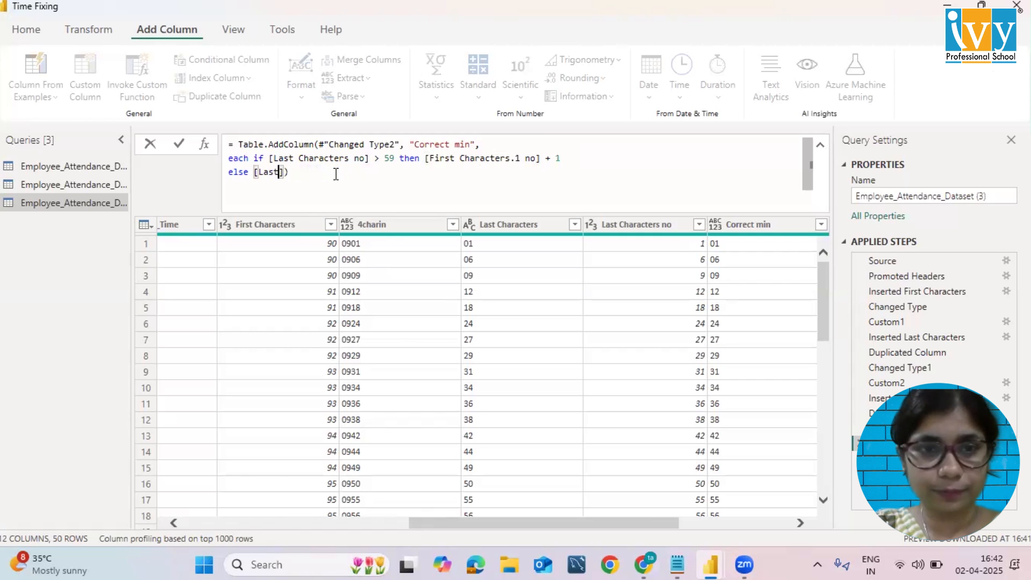
pyautogui.write('First')
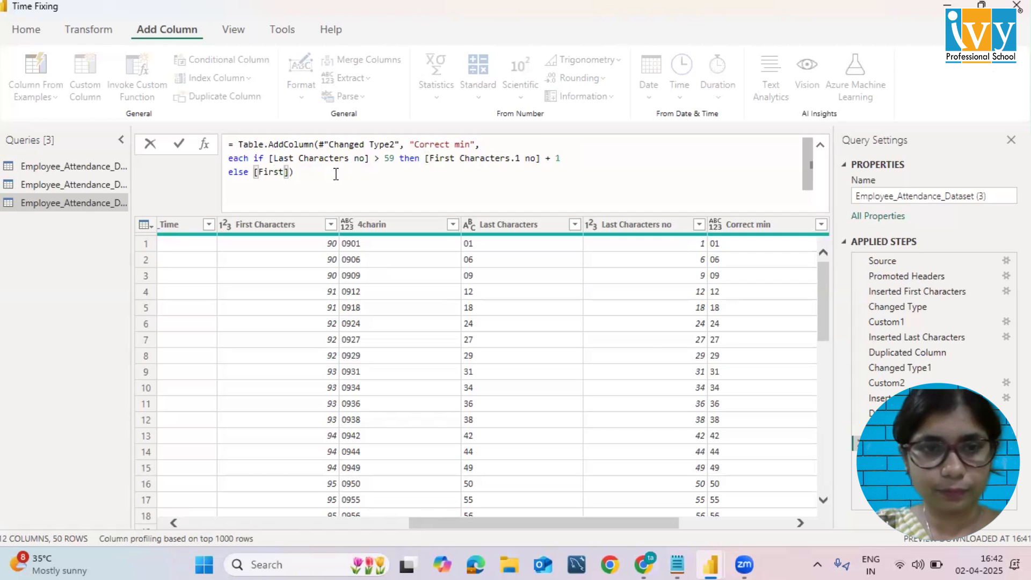
pyautogui.write(' Charac')
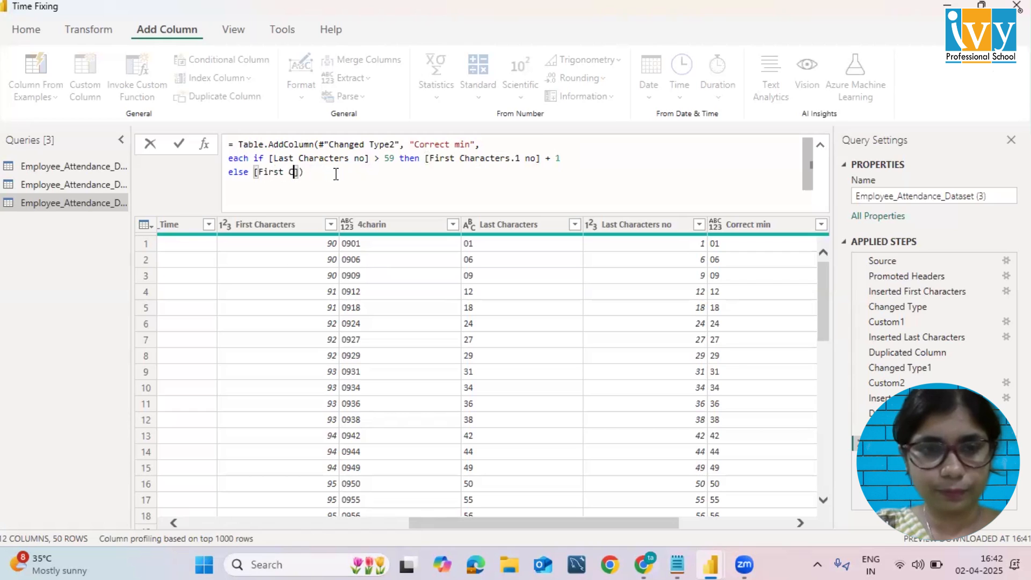
pyautogui.write('ters.1')
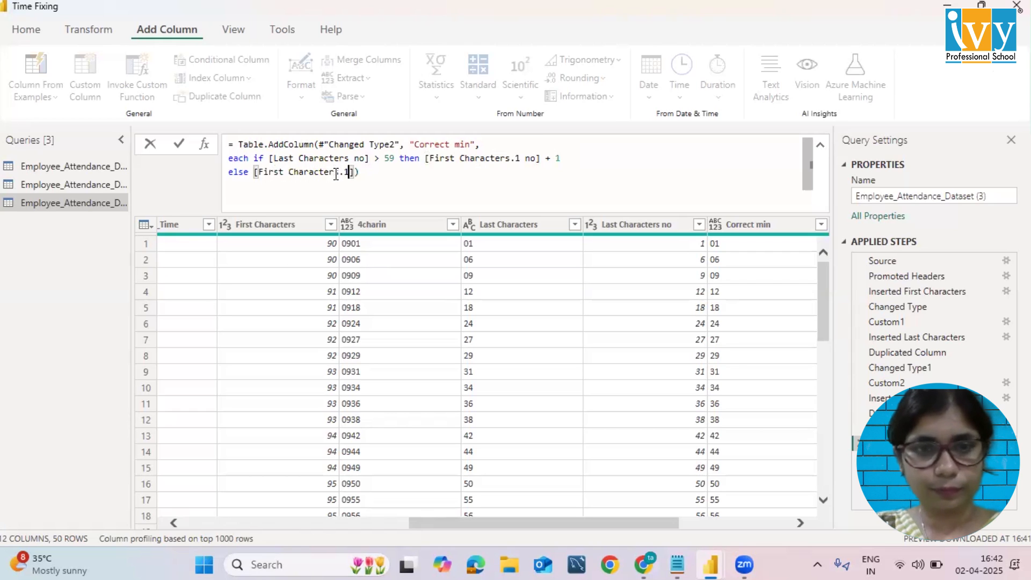
pyautogui.click(381, 170)
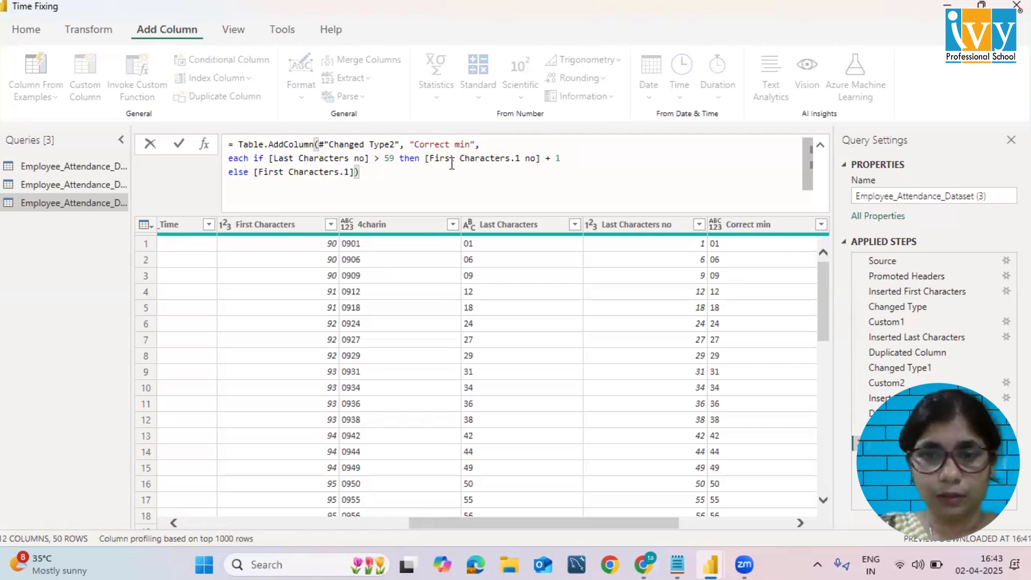
pyautogui.press('Return')
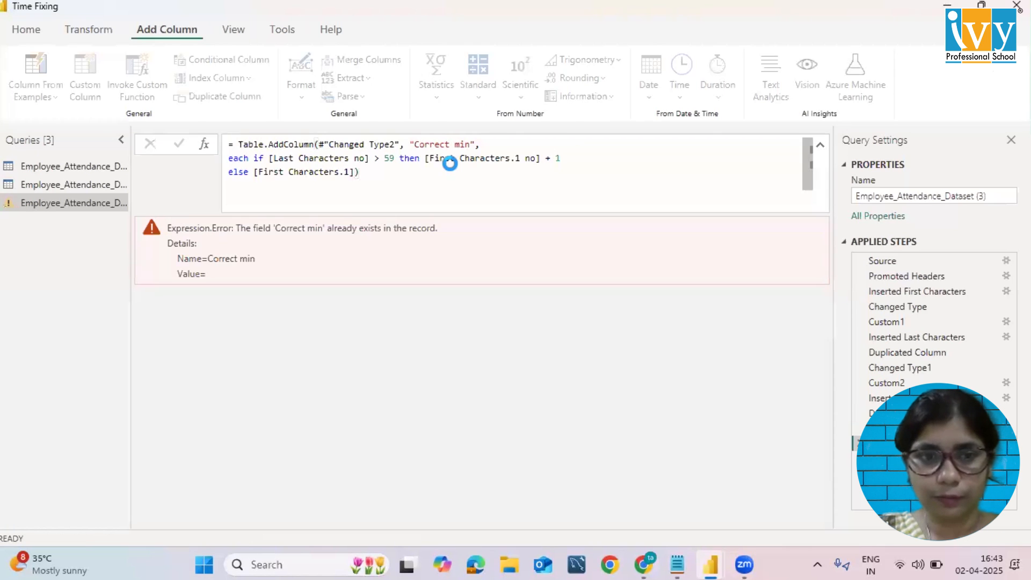
# Change the new column's name in the formula to Correct hour and apply it.
pyautogui.click(468, 144)
pyautogui.press('BackSpace')
pyautogui.press('BackSpace')
pyautogui.press('BackSpace')
pyautogui.write('hour')
pyautogui.click(402, 174)
pyautogui.press('Return')
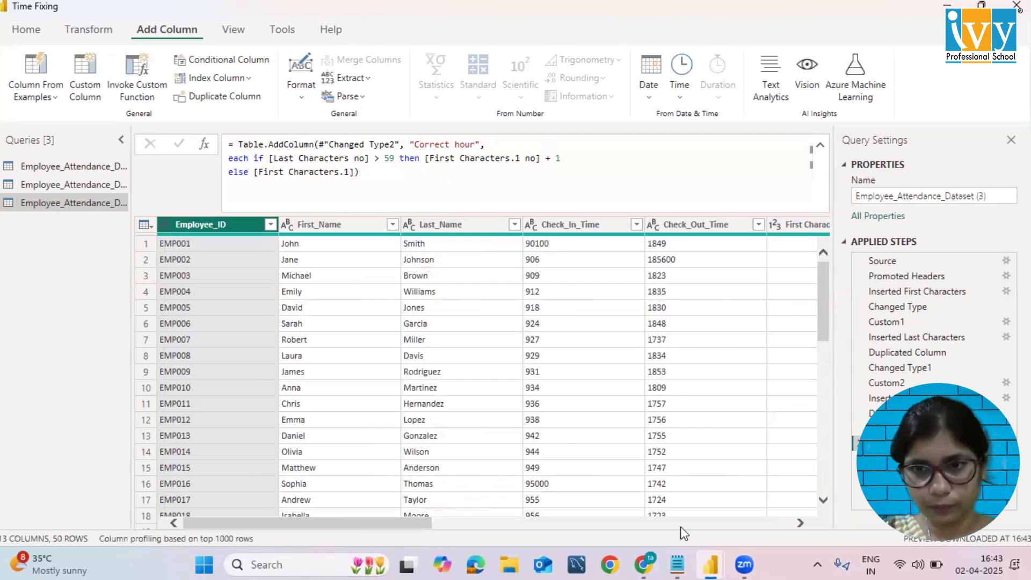
# Check the Correct hour values against the Last Characters no and Correct min columns down to the last rows.
pyautogui.click(600, 522)
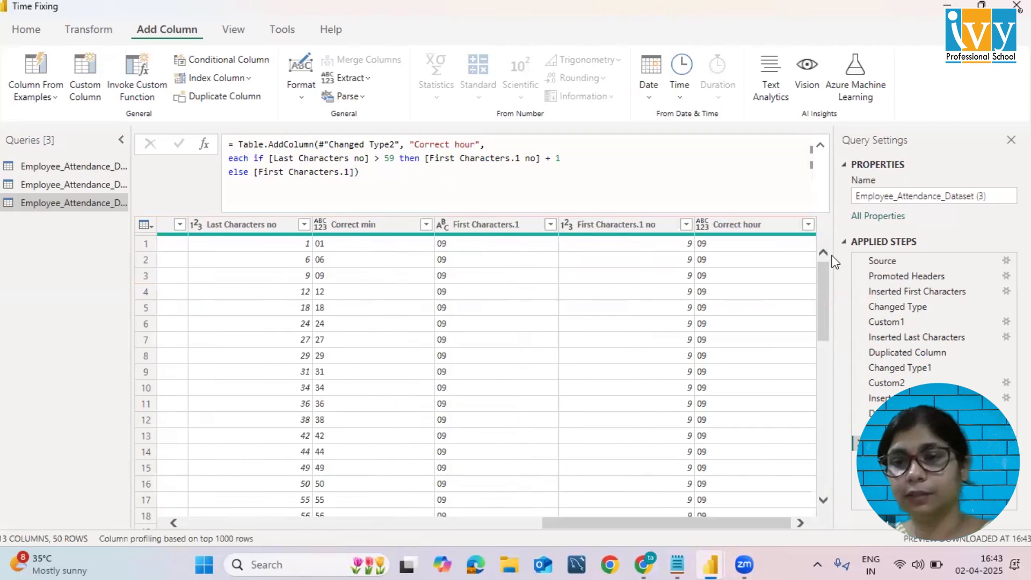
pyautogui.moveTo(827, 339); pyautogui.dragTo(829, 473)
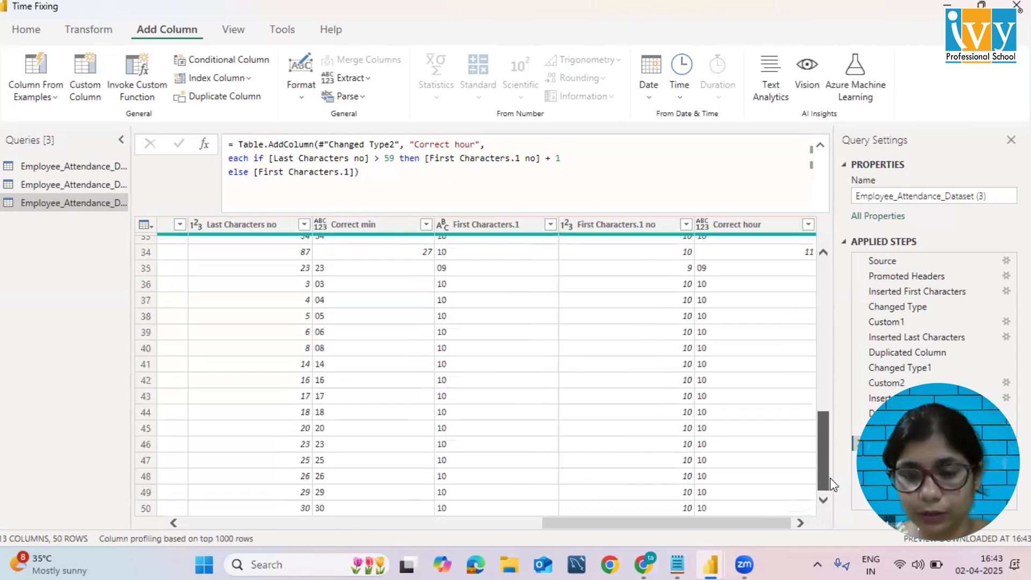
pyautogui.moveTo(563, 521); pyautogui.dragTo(540, 528)
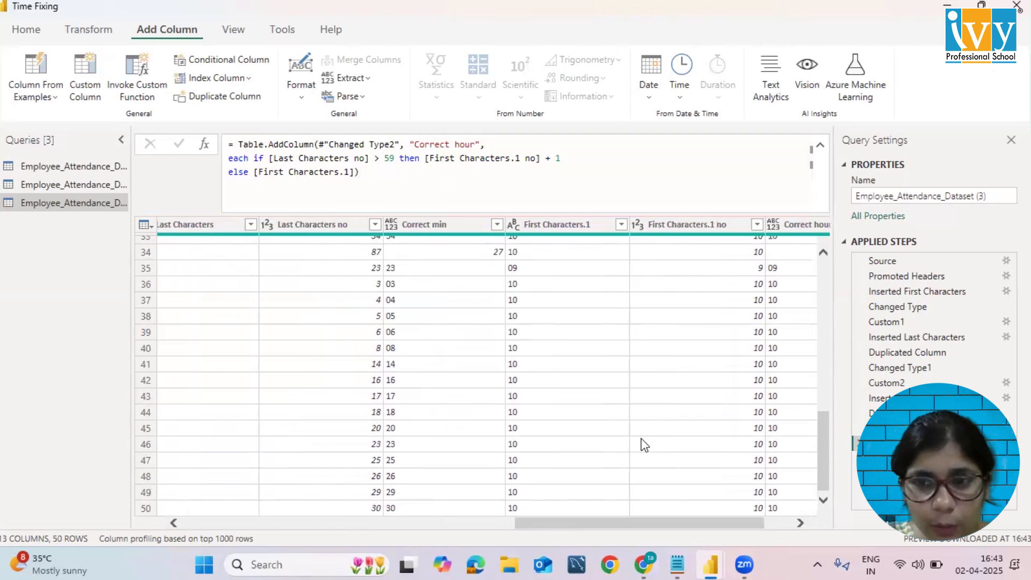
pyautogui.moveTo(588, 524); pyautogui.dragTo(677, 526)
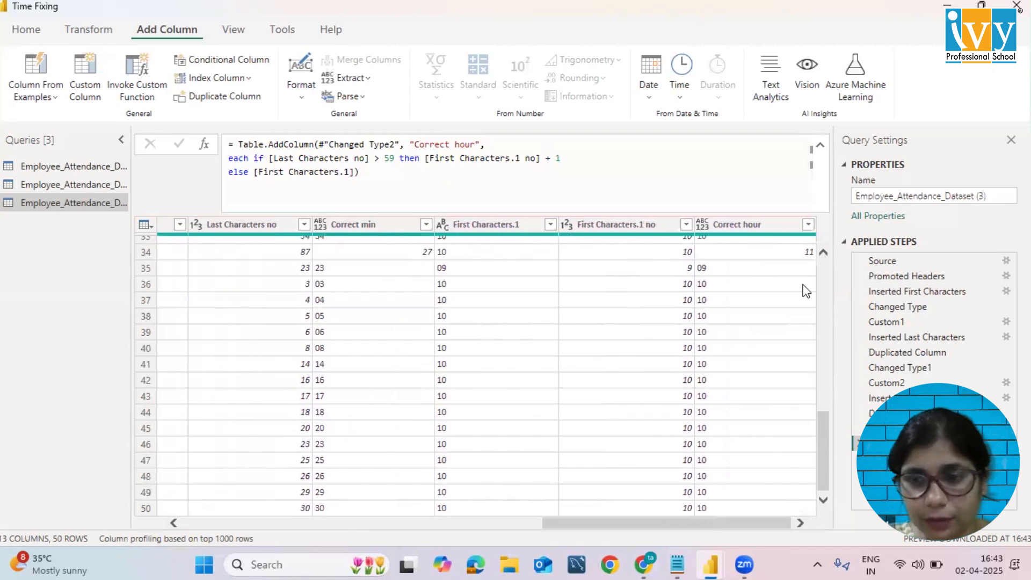
pyautogui.moveTo(821, 421); pyautogui.dragTo(817, 246)
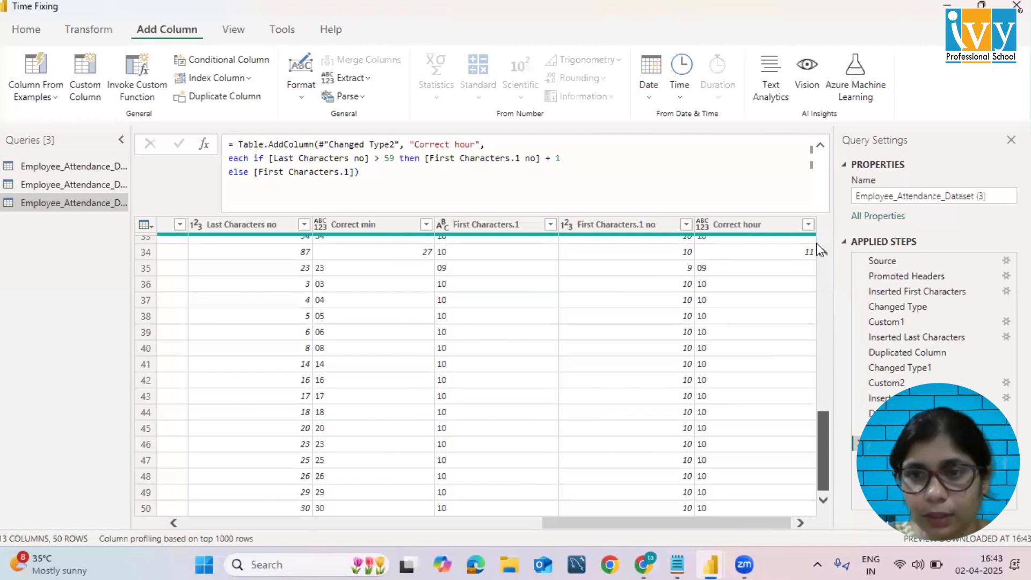
pyautogui.click(813, 228)
pyautogui.moveTo(663, 523); pyautogui.dragTo(730, 532)
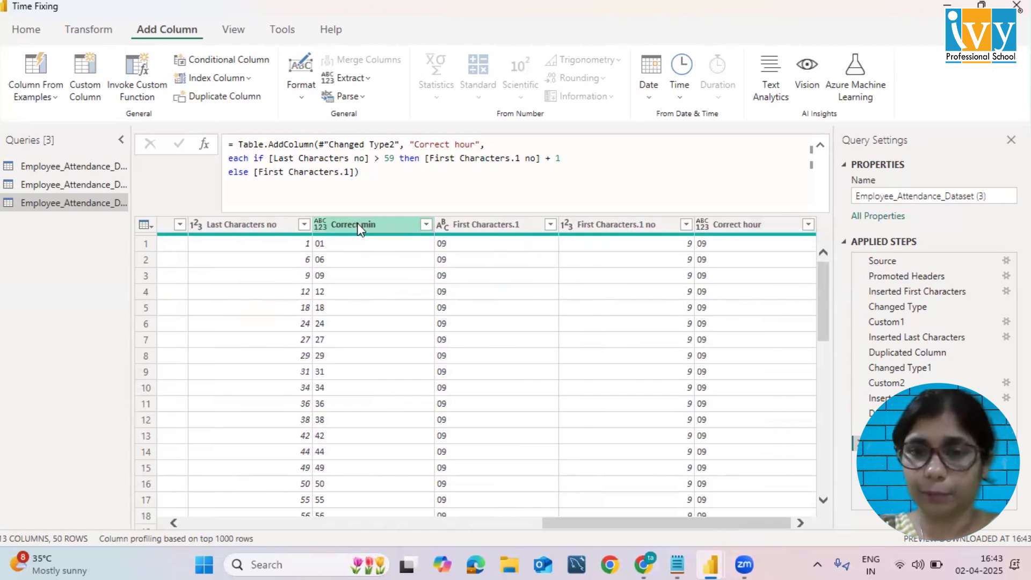
# Merge Correct hour and Correct min, in that order and without a separator, into a new column named Correct In.
pyautogui.click(388, 222)
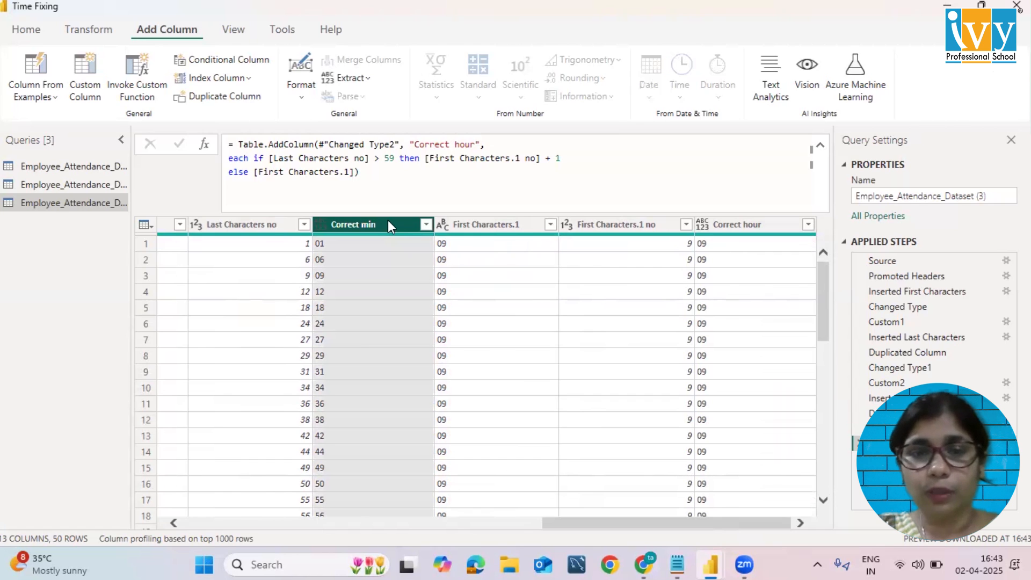
pyautogui.click(776, 231)
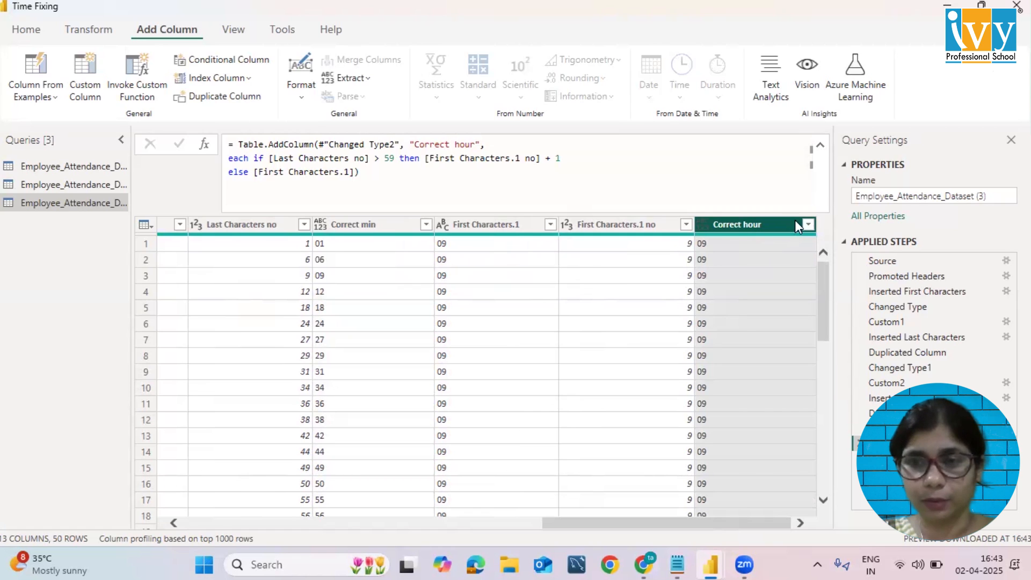
pyautogui.click(401, 224)
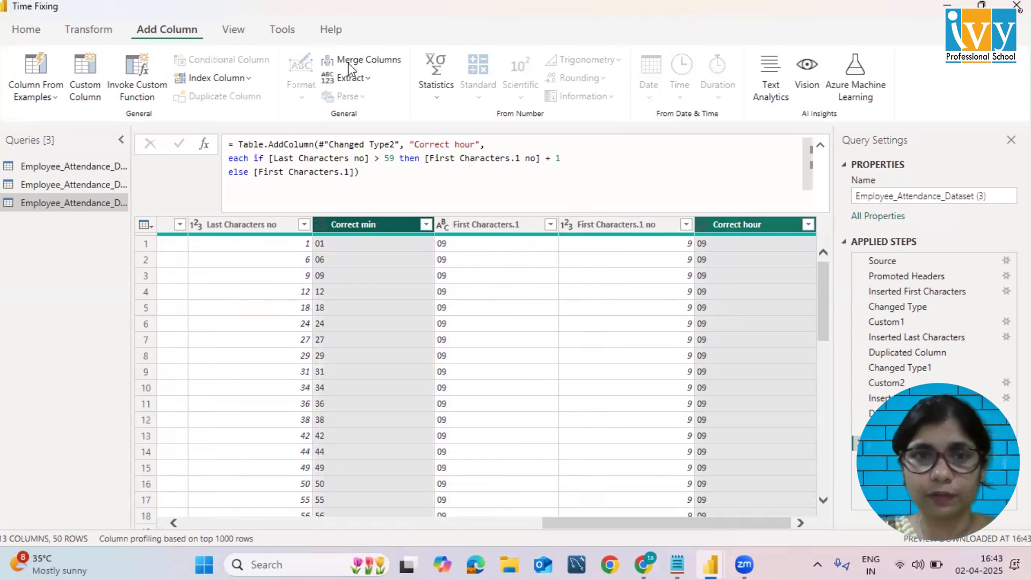
pyautogui.click(366, 62)
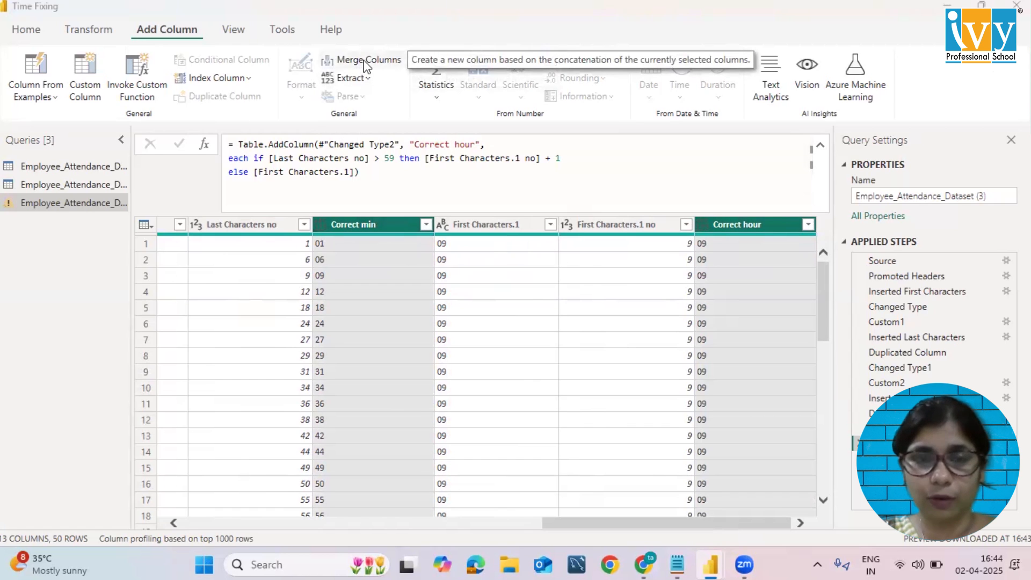
pyautogui.click(321, 294)
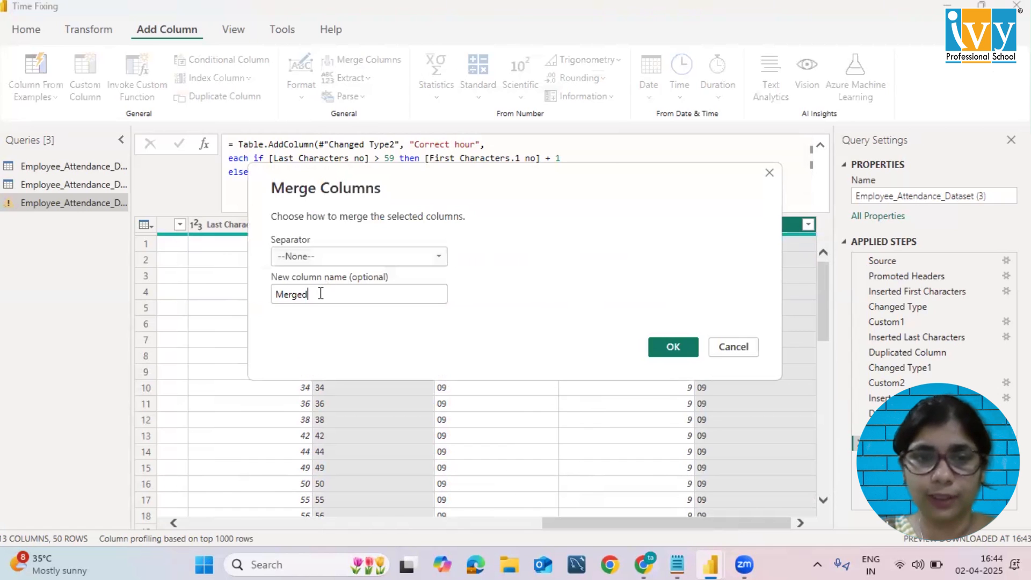
pyautogui.doubleClick(320, 294)
pyautogui.press('BackSpace')
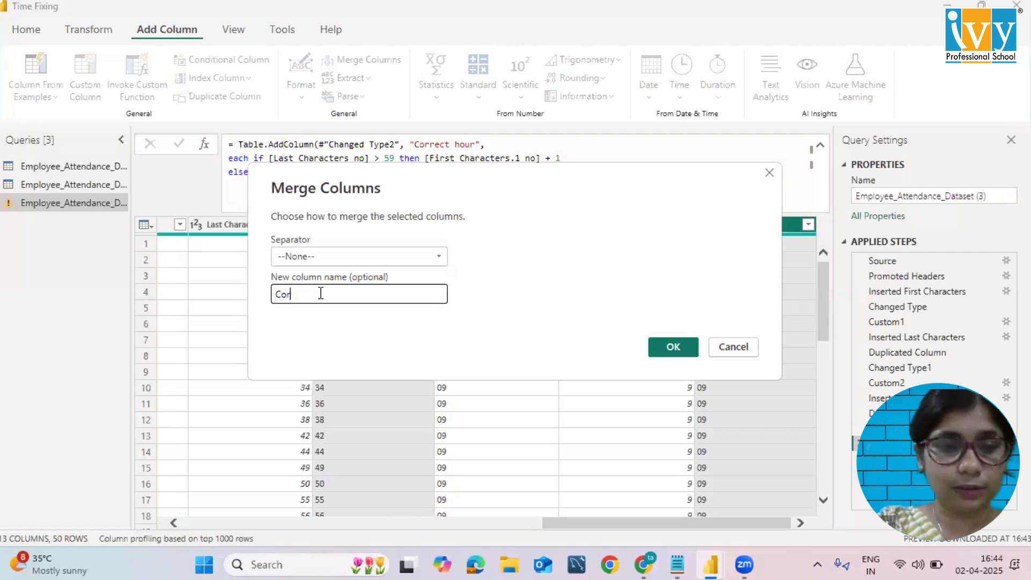
pyautogui.write('Correct In')
pyautogui.click(664, 351)
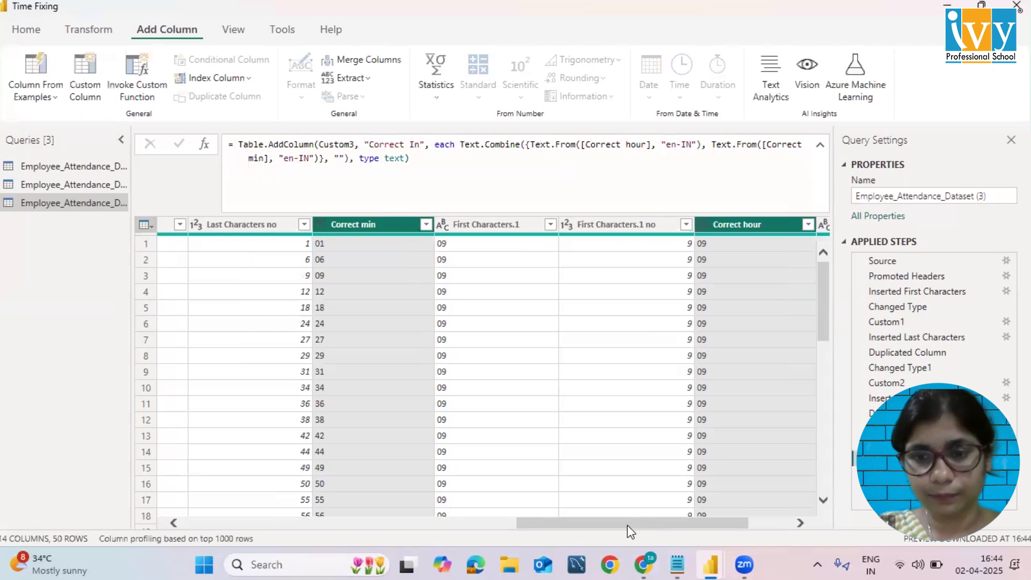
pyautogui.moveTo(649, 524); pyautogui.dragTo(724, 521)
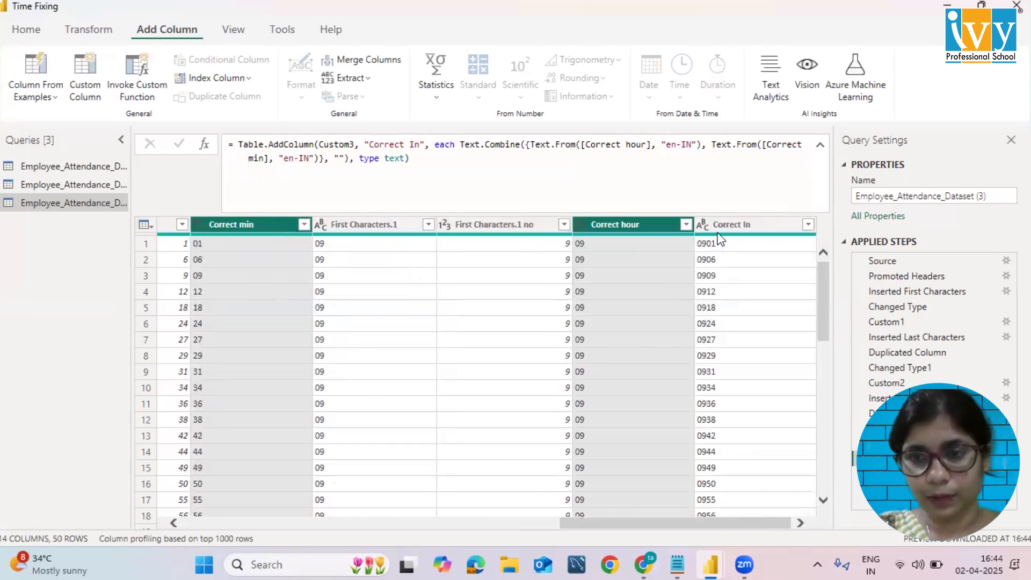
# Change the data type of the Correct In column to Time.
pyautogui.click(701, 226)
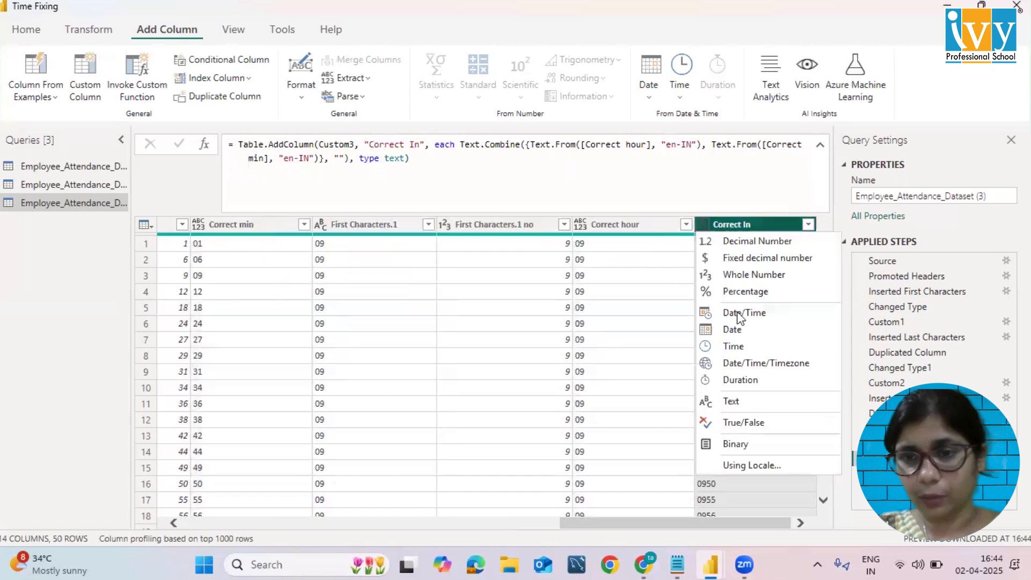
pyautogui.click(744, 347)
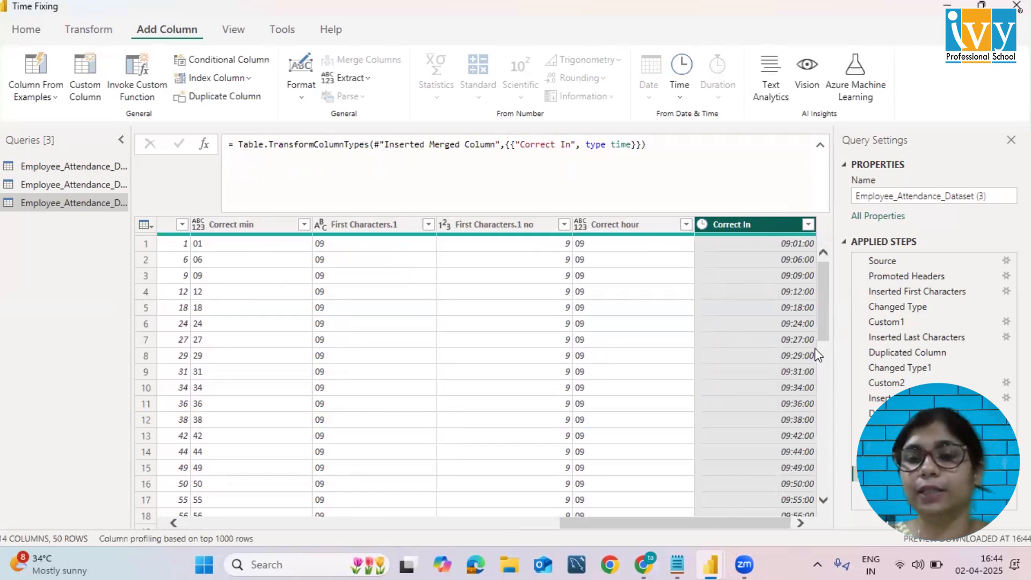
pyautogui.moveTo(823, 301); pyautogui.dragTo(810, 267)
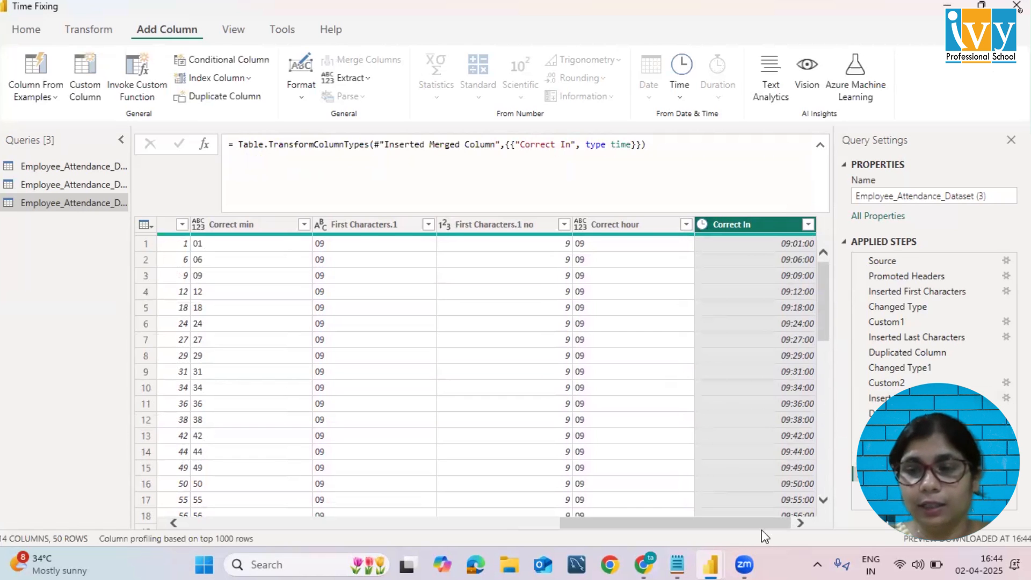
pyautogui.moveTo(740, 524); pyautogui.dragTo(536, 546)
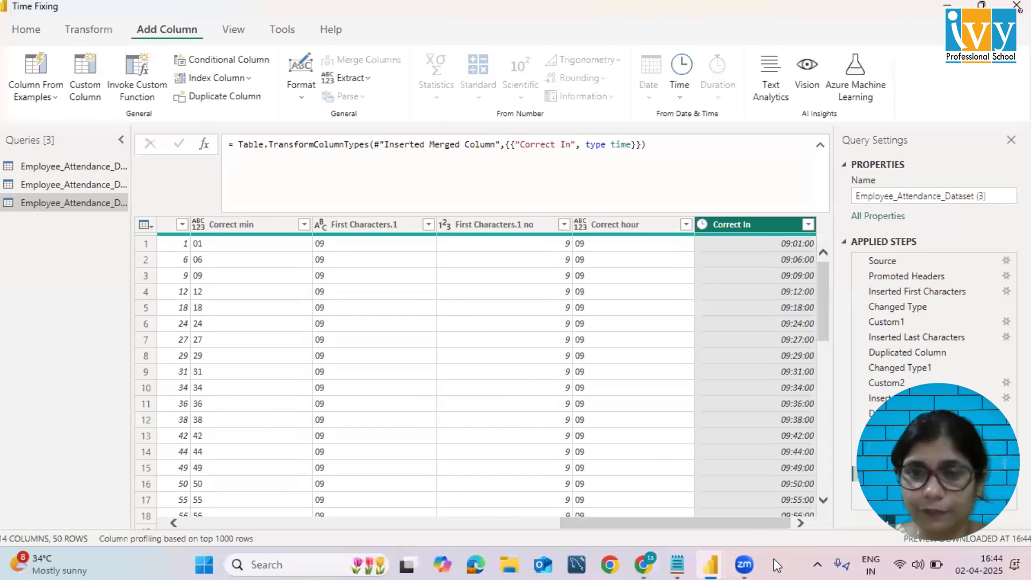
pyautogui.moveTo(626, 526); pyautogui.dragTo(643, 539)
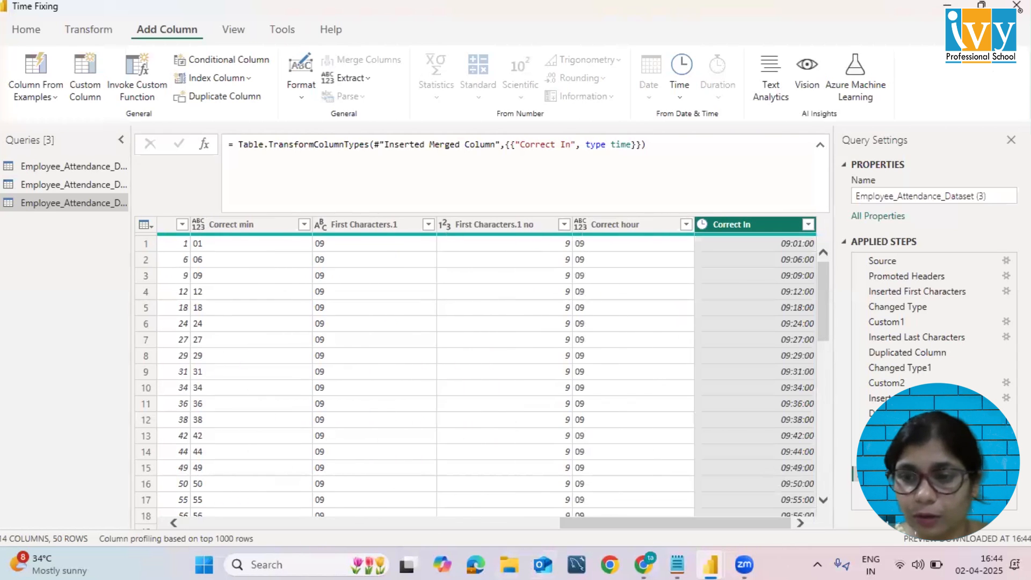
# Review the Correct min formula in the Custom2 step and compare its results with Last Characters no down to the later rows.
pyautogui.click(880, 444)
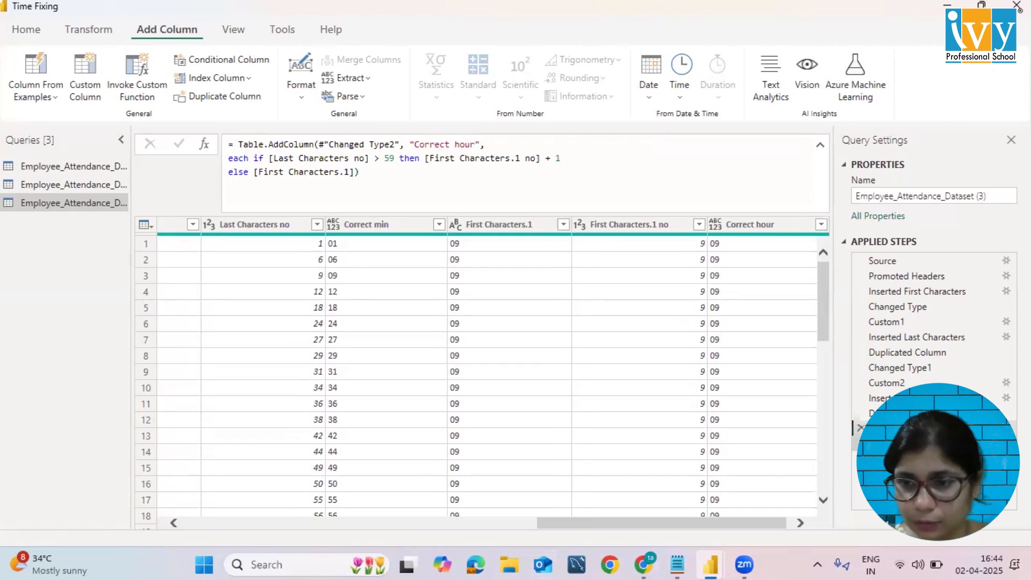
pyautogui.click(881, 428)
pyautogui.click(907, 379)
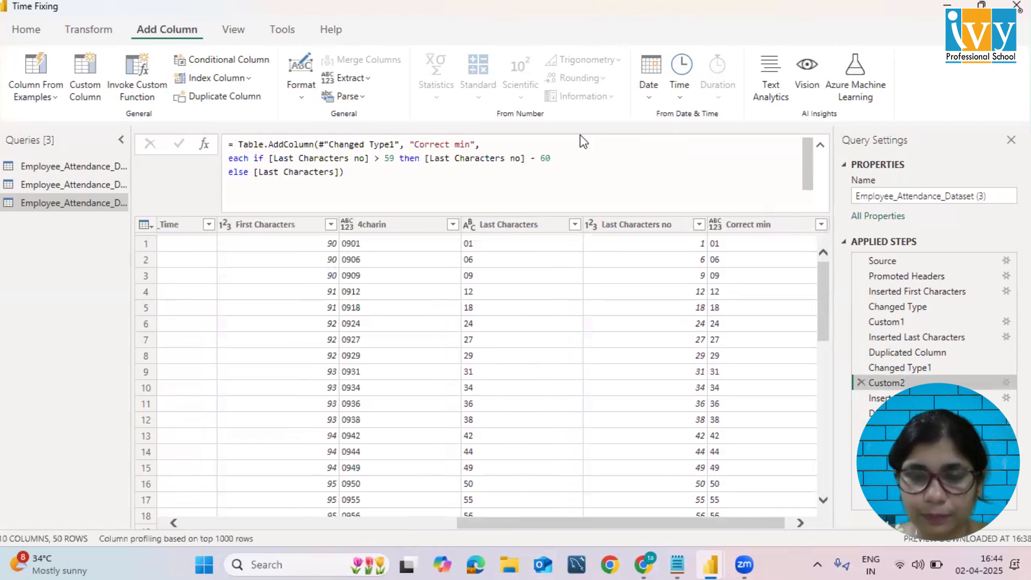
pyautogui.click(562, 155)
pyautogui.click(578, 167)
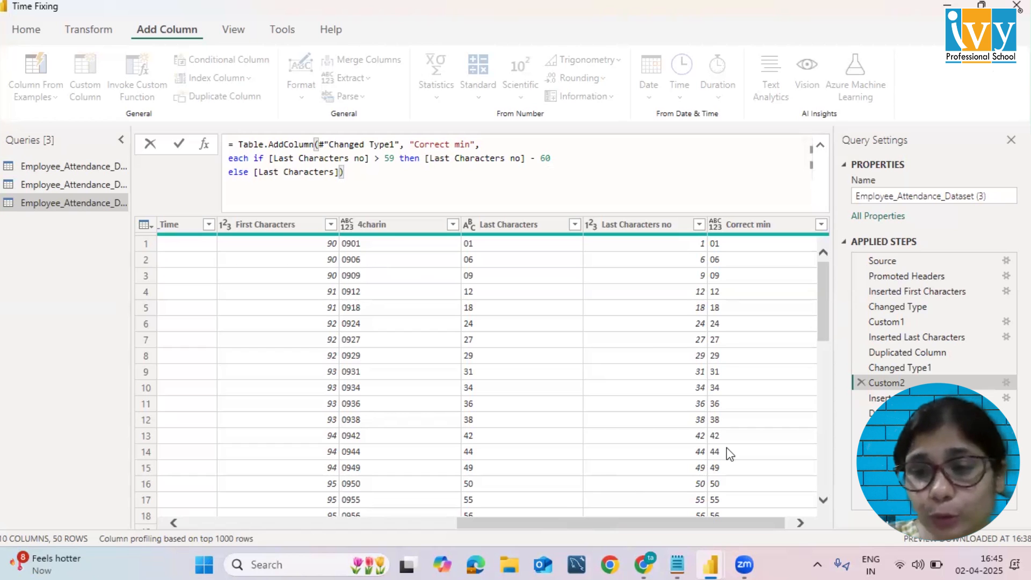
pyautogui.press('Return')
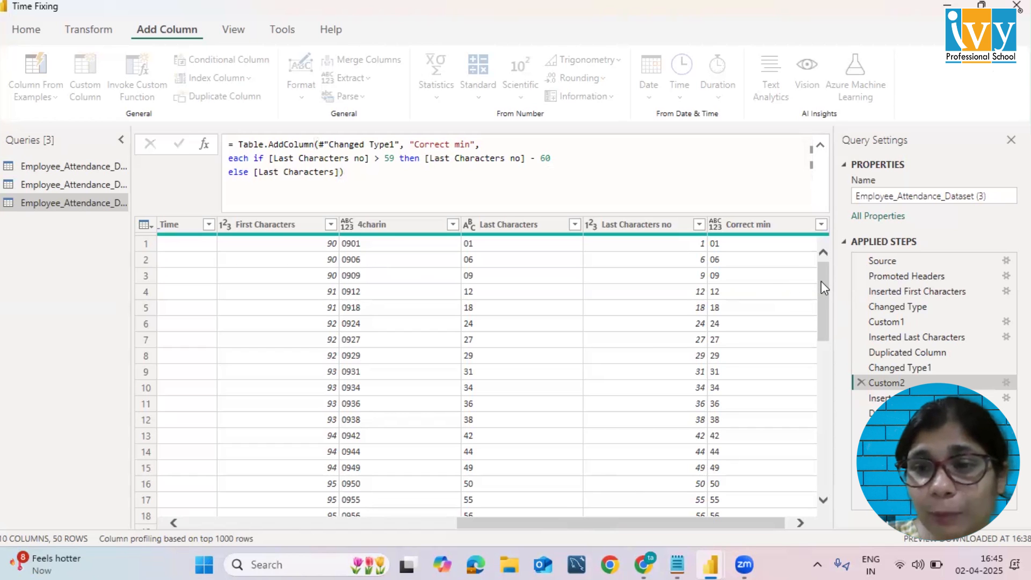
pyautogui.moveTo(826, 320); pyautogui.dragTo(836, 447)
pyautogui.scroll(2, 789, 502)
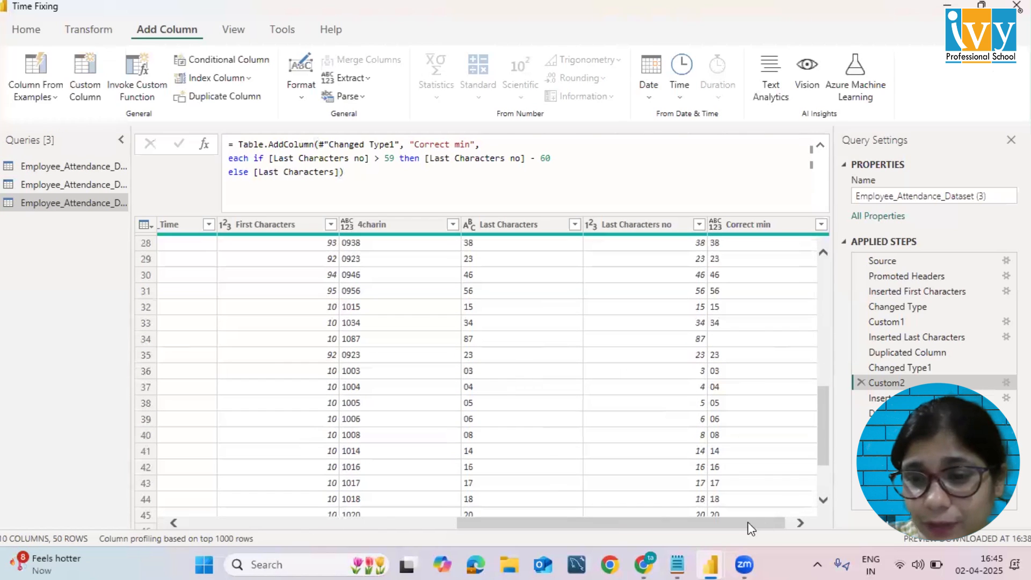
pyautogui.moveTo(776, 522); pyautogui.dragTo(809, 522)
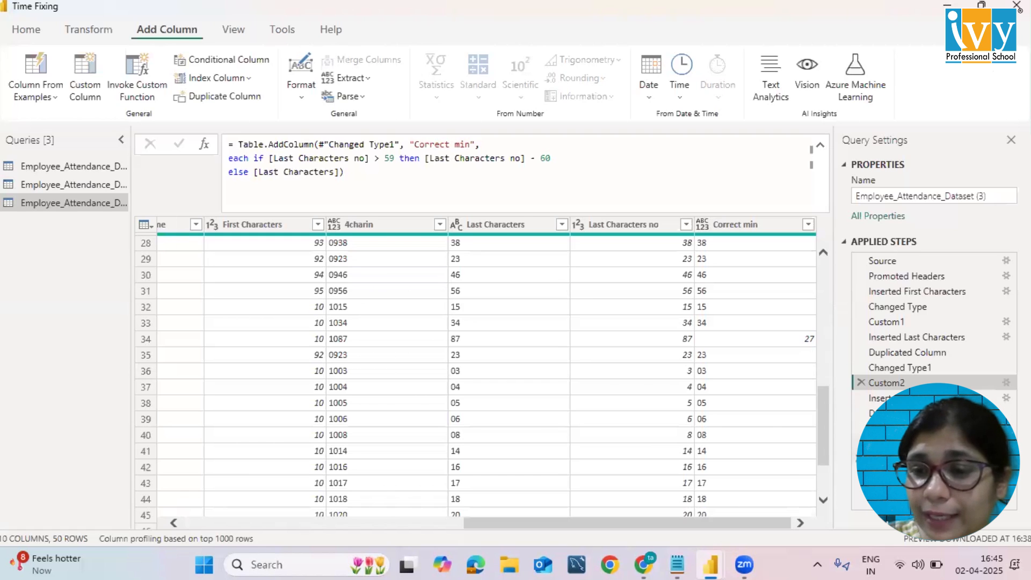
# Check the merged Correct In text values against Correct hour and Correct min in the later rows.
pyautogui.click(870, 459)
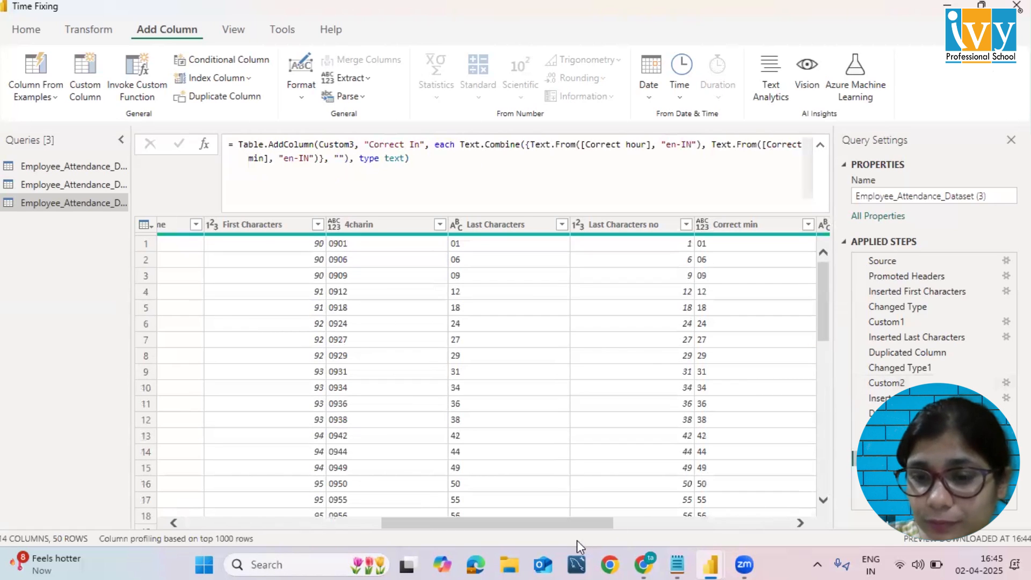
pyautogui.moveTo(568, 524); pyautogui.dragTo(790, 522)
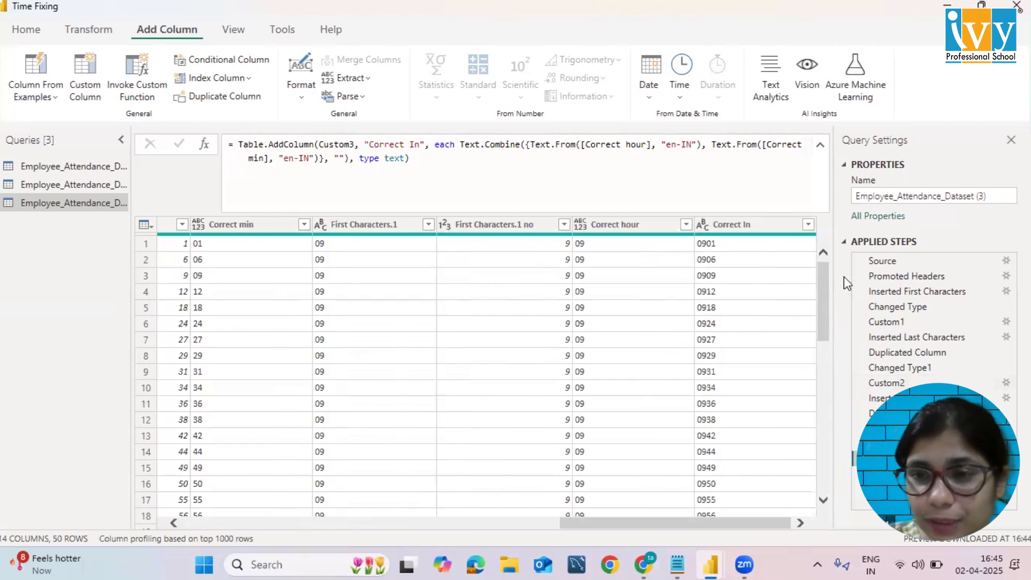
pyautogui.moveTo(824, 297); pyautogui.dragTo(832, 418)
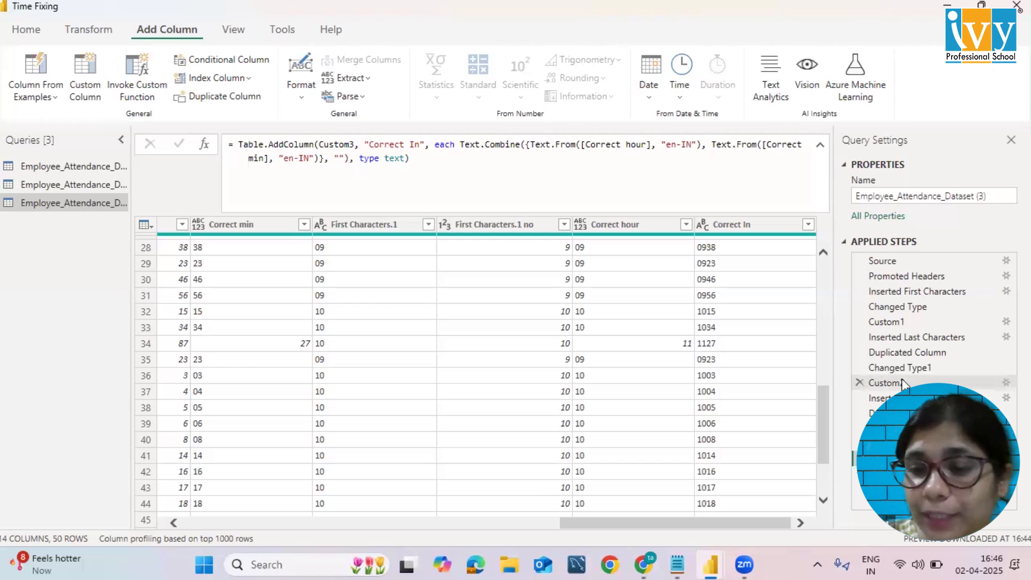
# Re-examine the then branch of the Correct min formula in Custom2 and its values down to the last row.
pyautogui.click(886, 383)
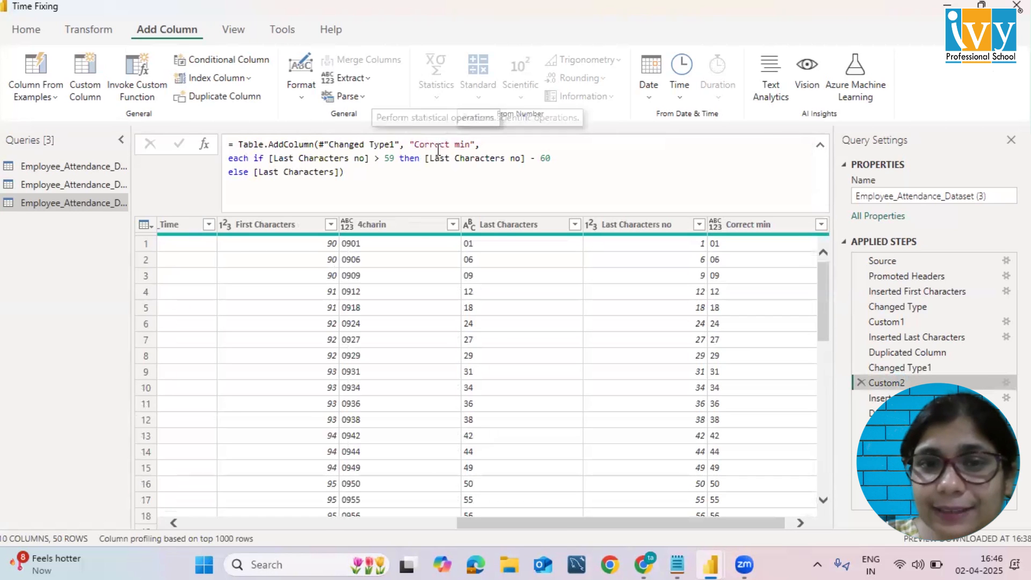
pyautogui.click(424, 159)
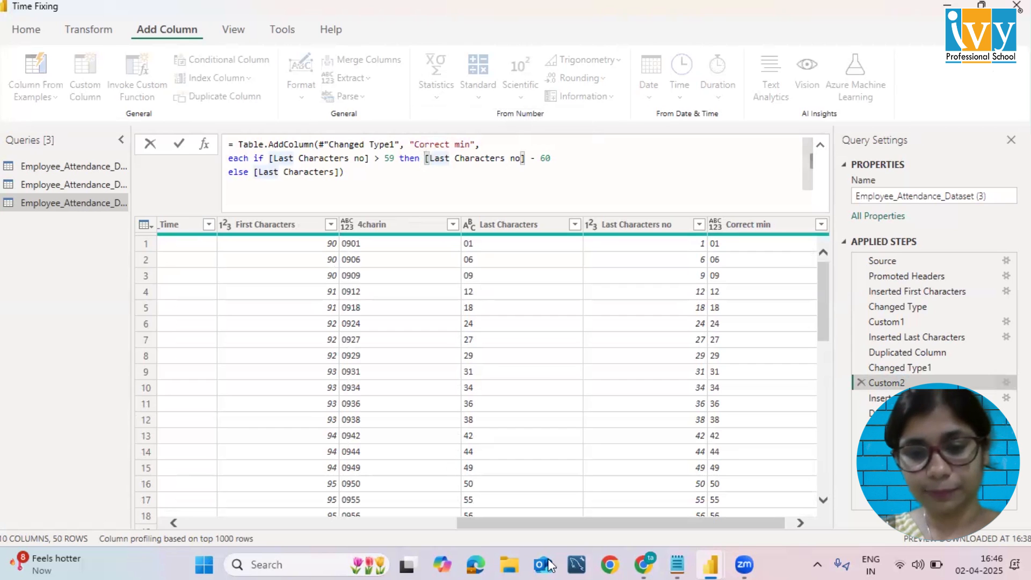
pyautogui.click(660, 527)
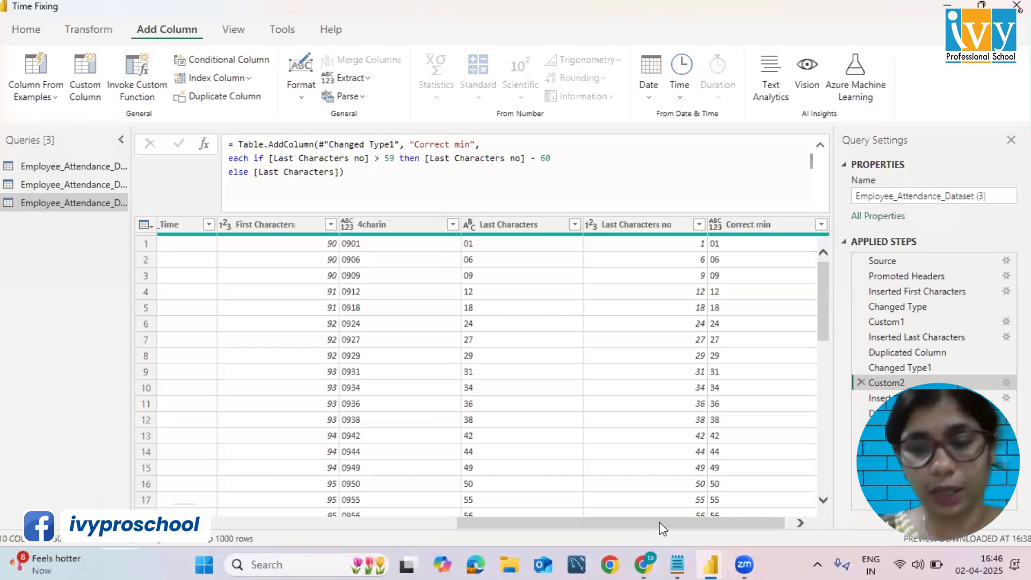
pyautogui.hscroll(1, 715, 530)
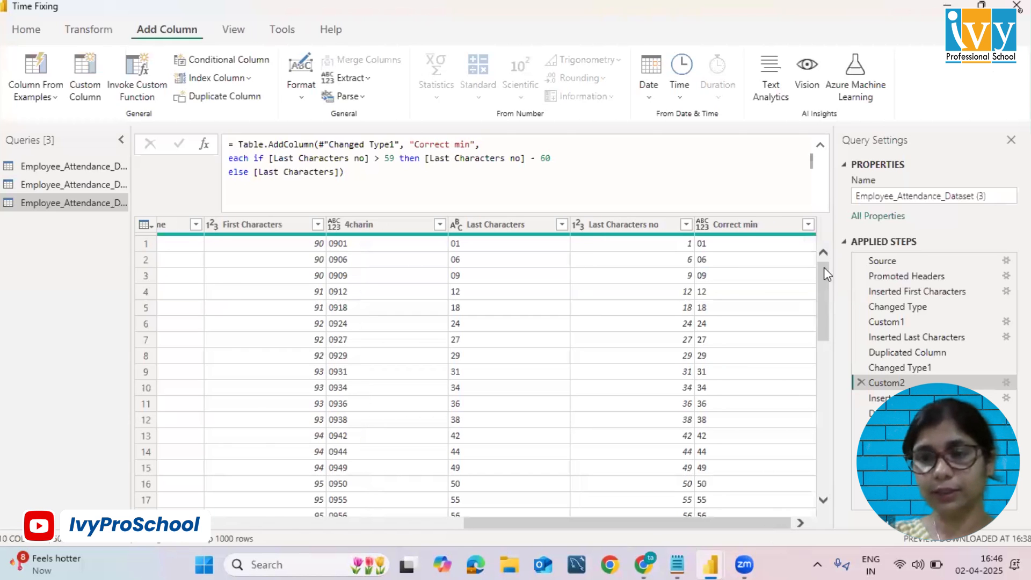
pyautogui.moveTo(830, 302); pyautogui.dragTo(835, 441)
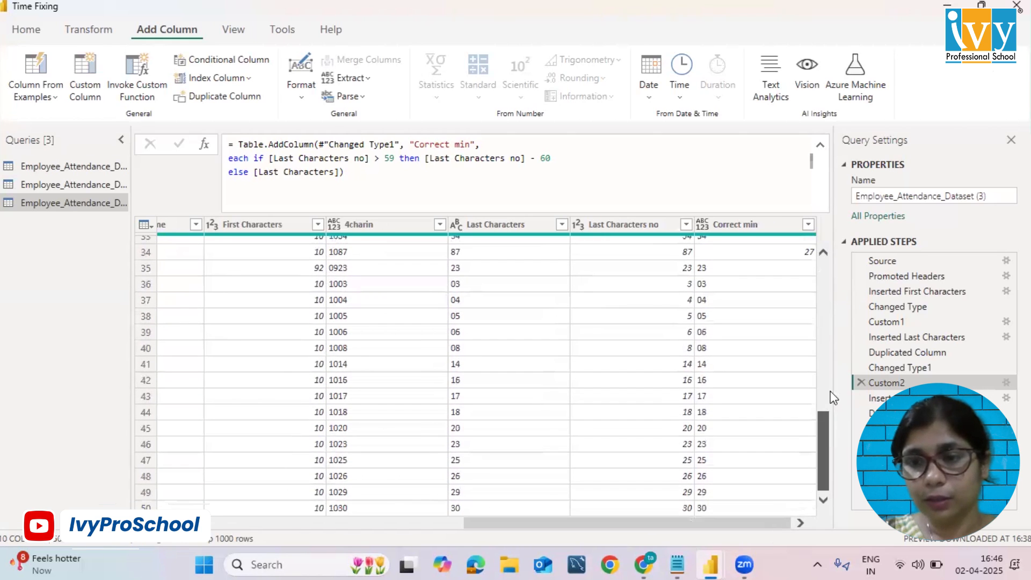
pyautogui.click(817, 288)
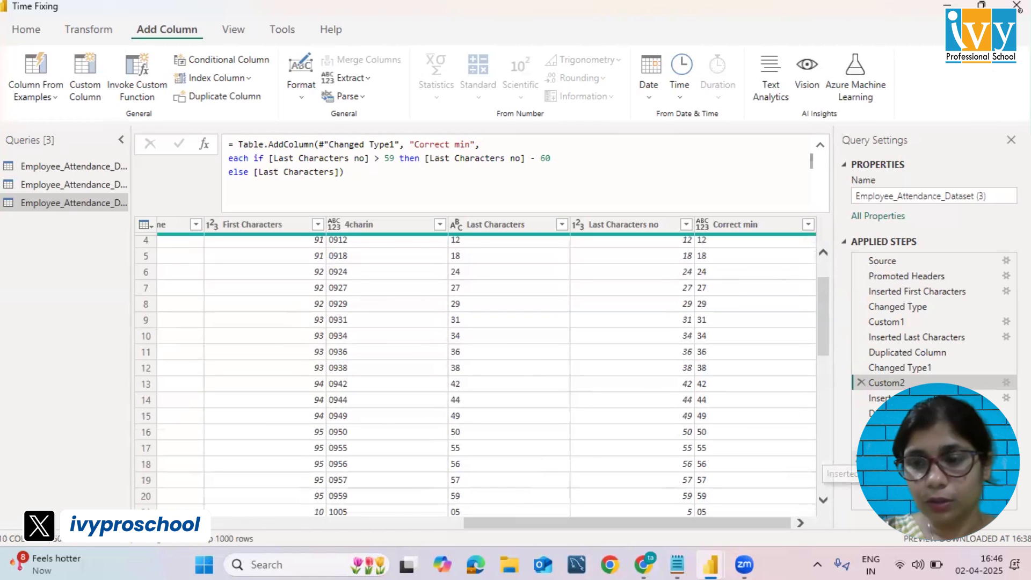
# View the Correct hour column in the final type-change step and inspect the formula that creates it.
pyautogui.click(886, 475)
pyautogui.moveTo(543, 508); pyautogui.dragTo(769, 520)
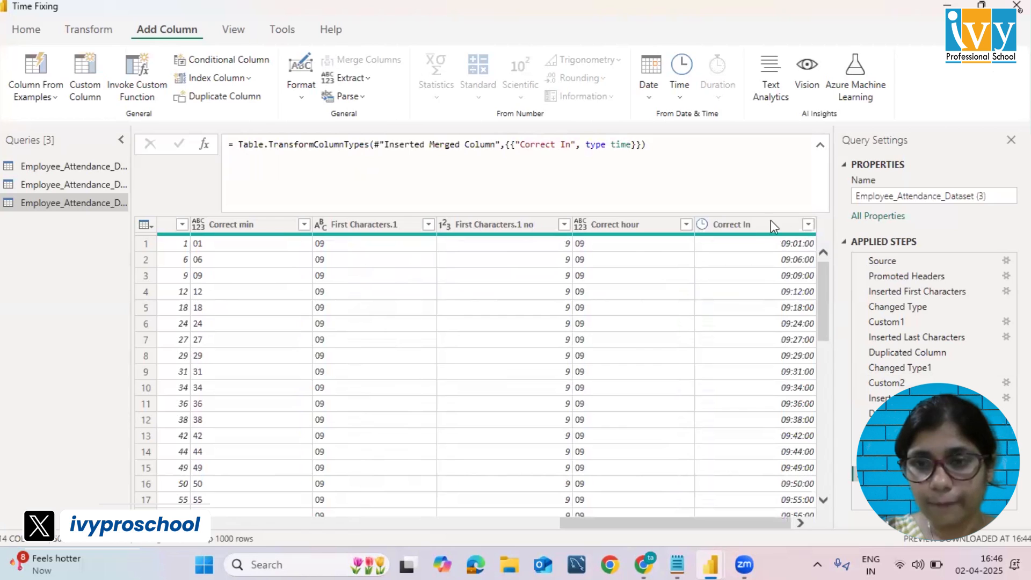
pyautogui.click(655, 220)
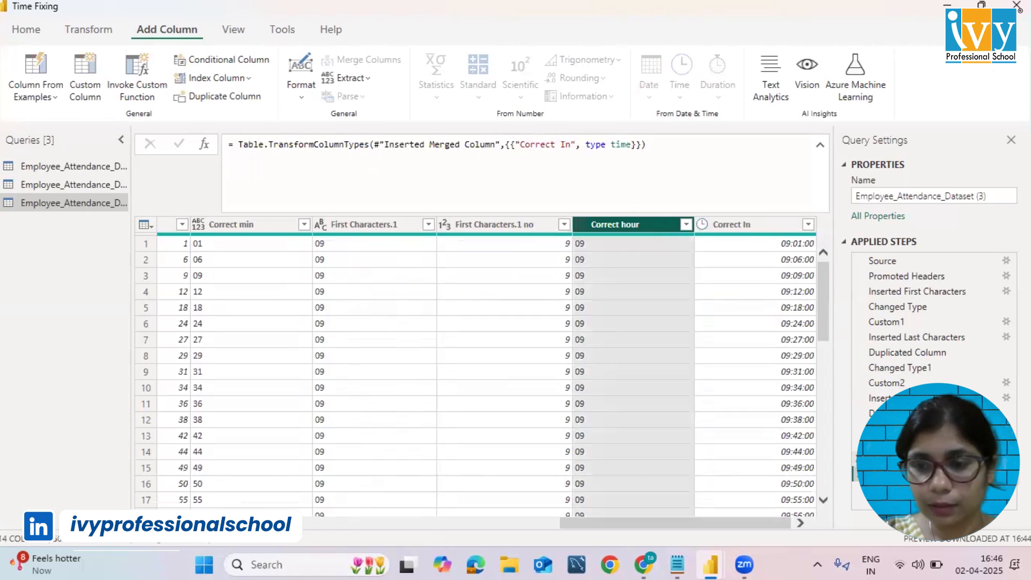
pyautogui.press('Up')
pyautogui.press('Up')
pyautogui.click(364, 189)
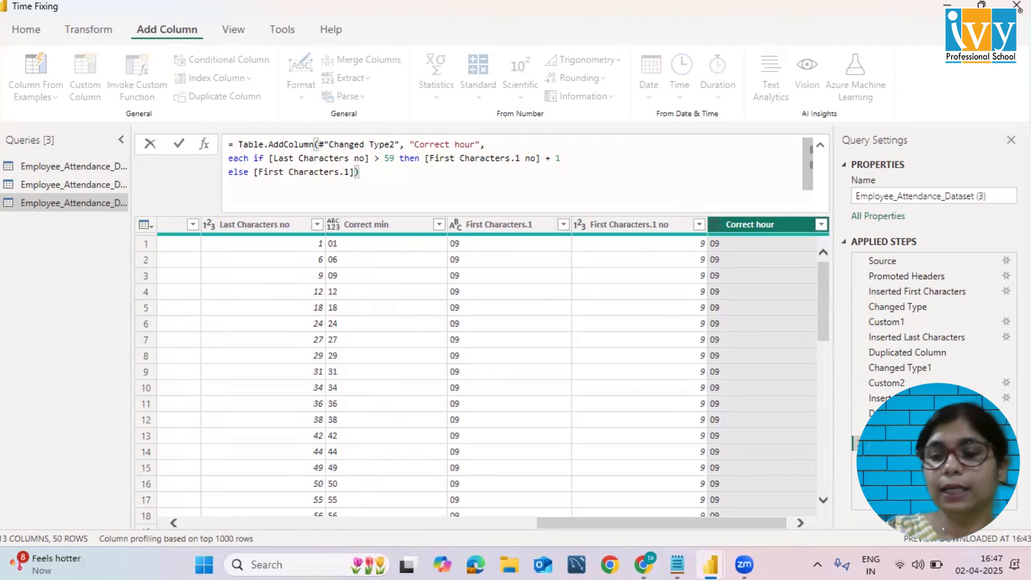
pyautogui.press('Escape')
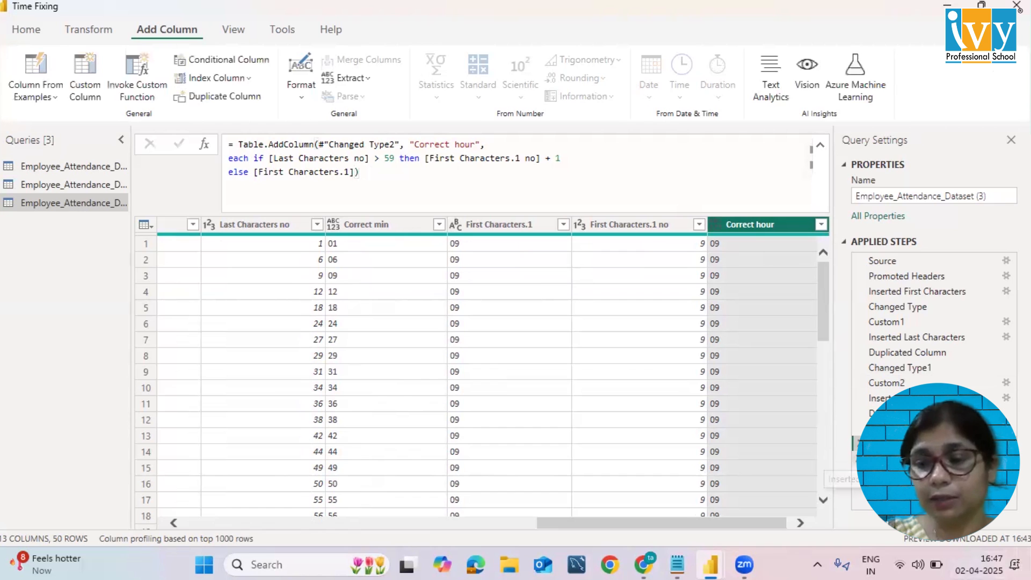
# Examine the merge formula behind Correct In, focusing on how Text.From converts Correct hour and Correct min before Text.Combine.
pyautogui.press('Down')
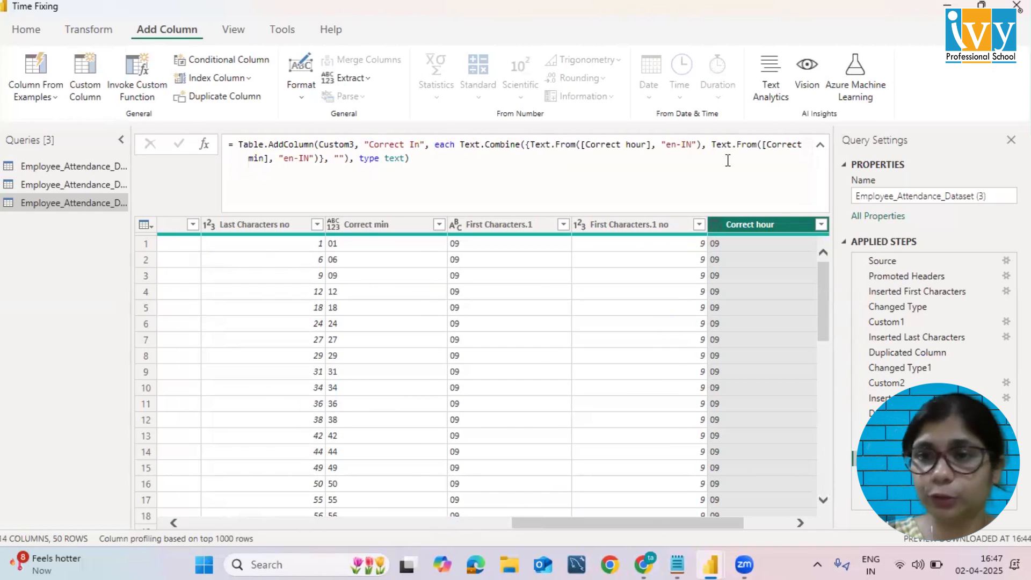
pyautogui.click(568, 146)
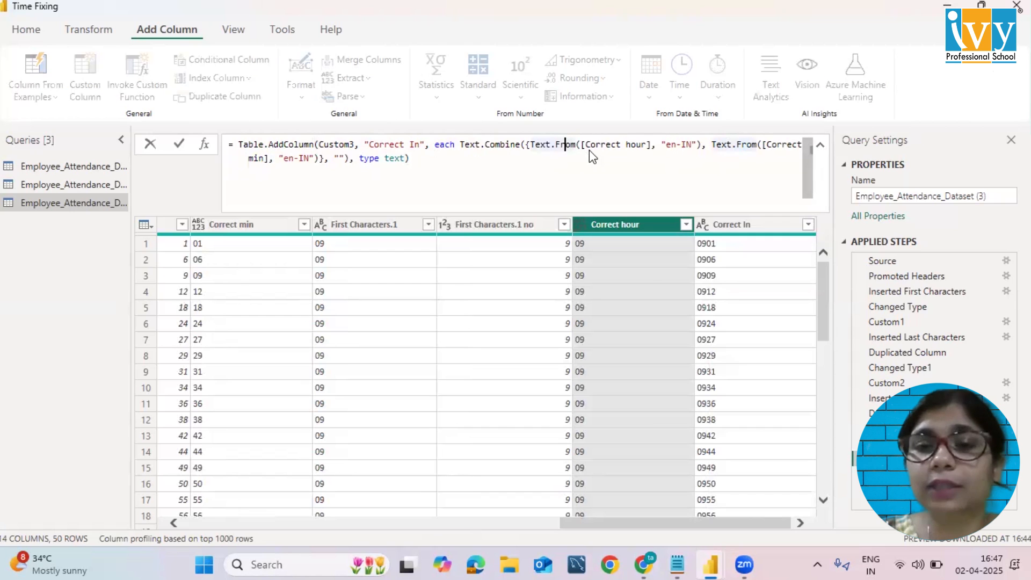
pyautogui.click(589, 149)
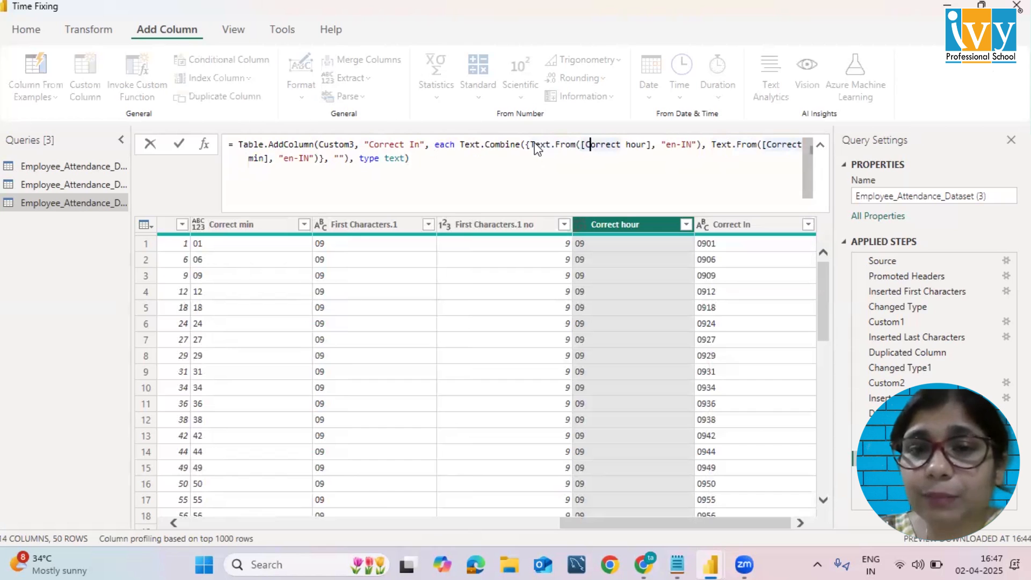
pyautogui.moveTo(531, 146); pyautogui.dragTo(579, 148)
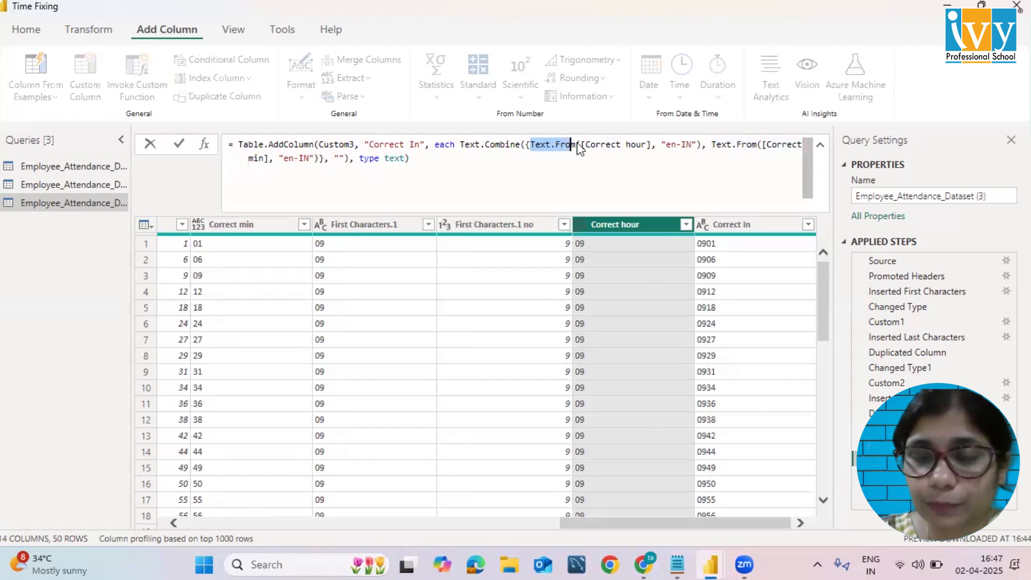
pyautogui.click(537, 157)
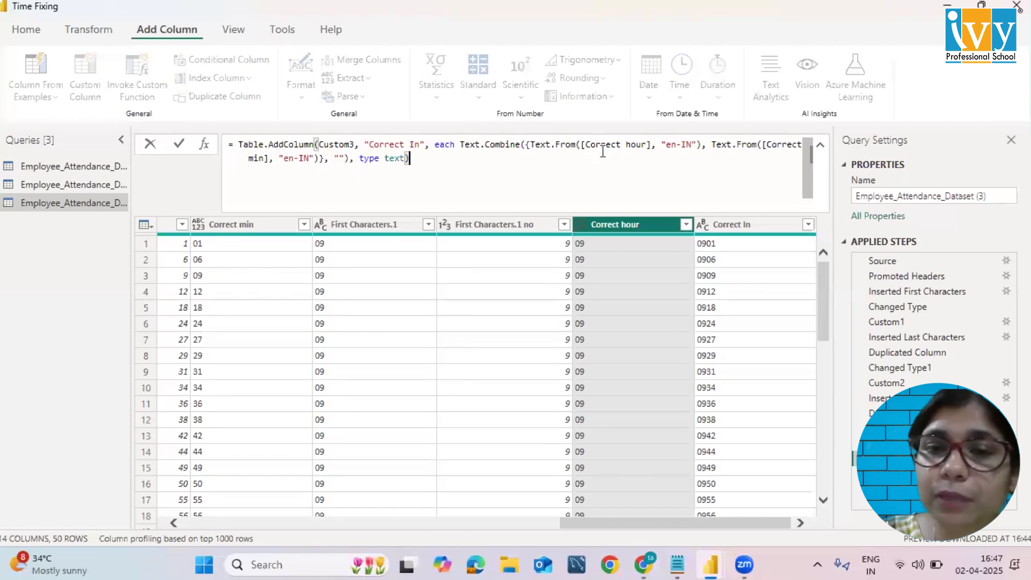
pyautogui.moveTo(558, 142)
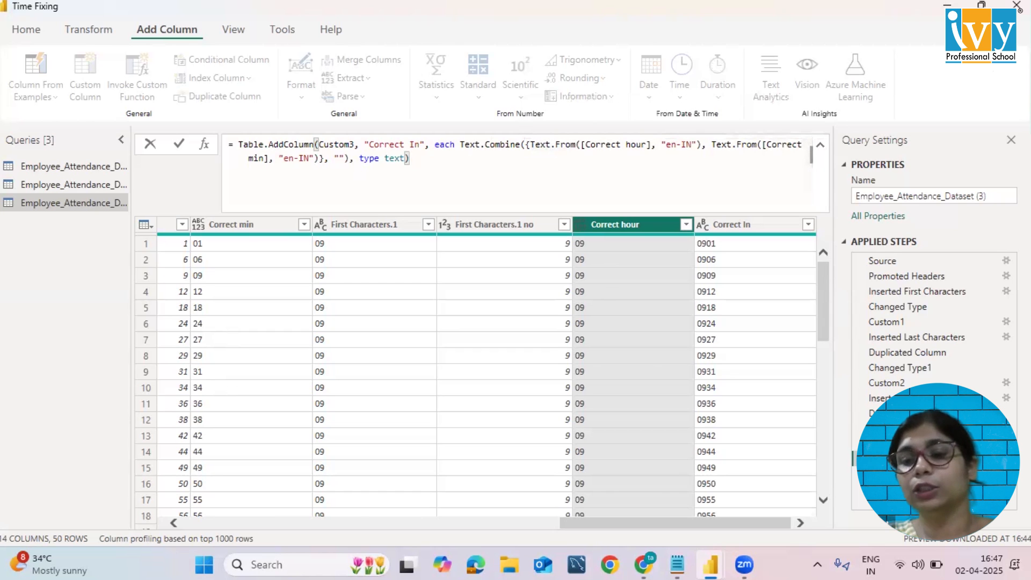
pyautogui.press('Return')
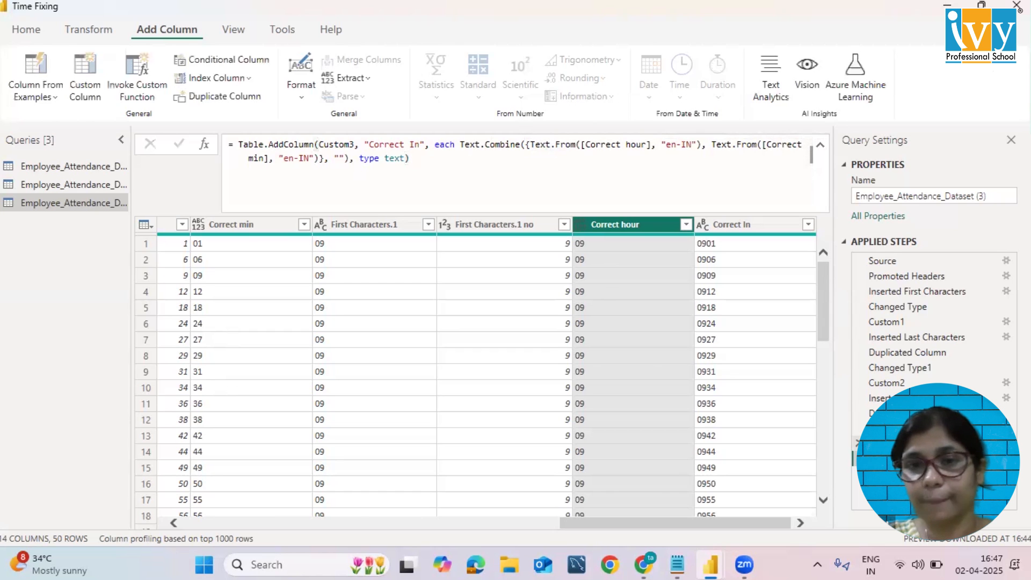
# Compare the numeric [First Characters.1 no] + 1 result with the [First Characters.1] text result in the Correct hour formula.
pyautogui.click(887, 443)
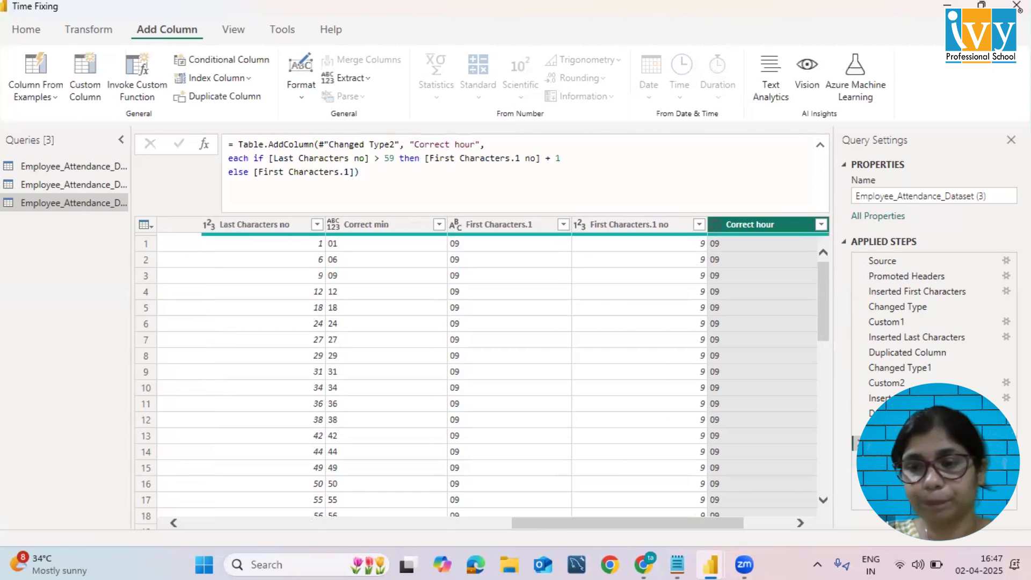
pyautogui.click(423, 159)
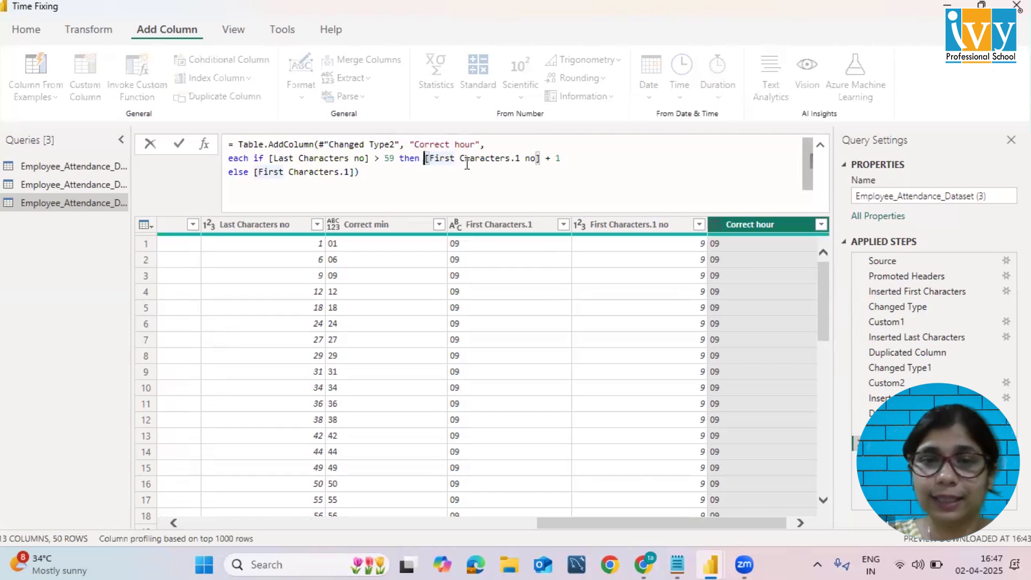
pyautogui.click(467, 161)
pyautogui.click(423, 158)
pyautogui.click(263, 171)
pyautogui.click(350, 171)
pyautogui.moveTo(350, 172); pyautogui.dragTo(258, 174)
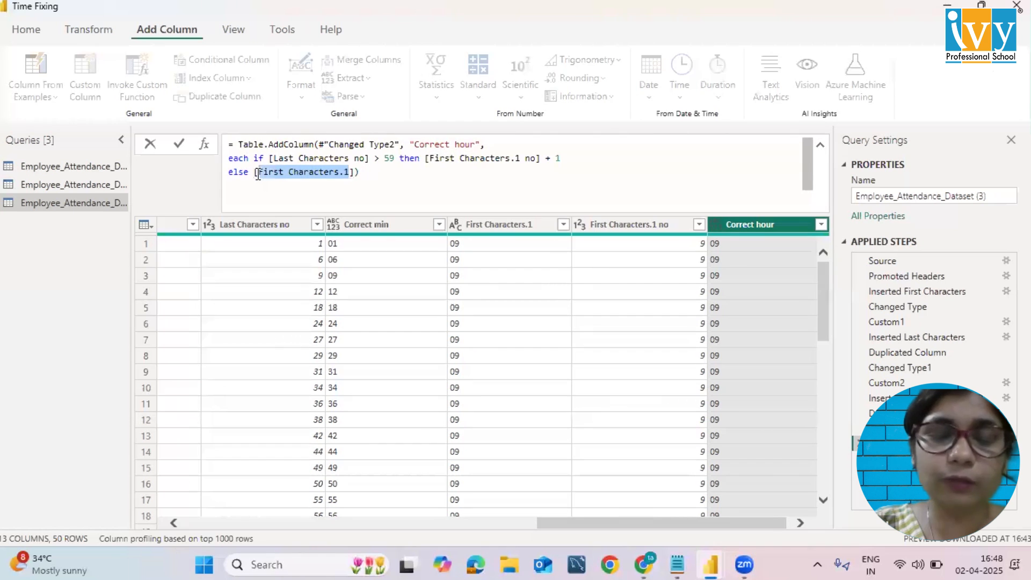
pyautogui.click(409, 182)
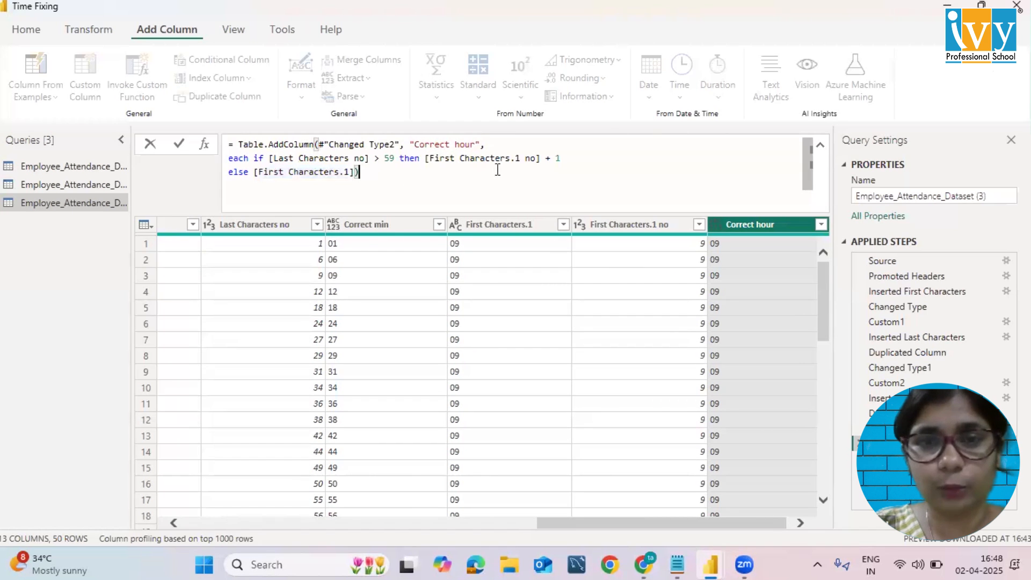
# Open the Custom2 step and compare the else [Last Characters] result with the then [Last Characters no] - 60 result in the Correct min formula.
pyautogui.press('Return')
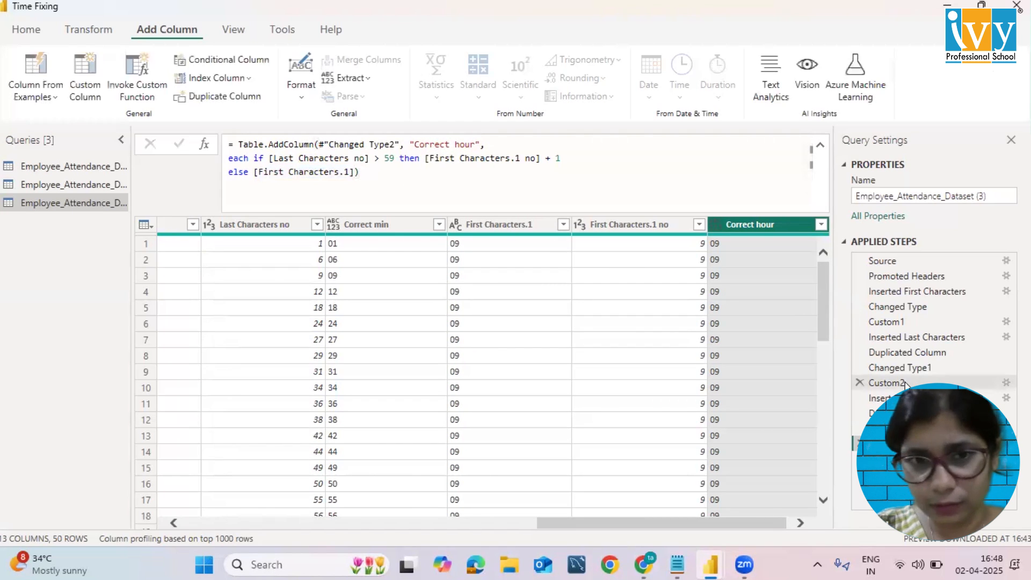
pyautogui.click(904, 383)
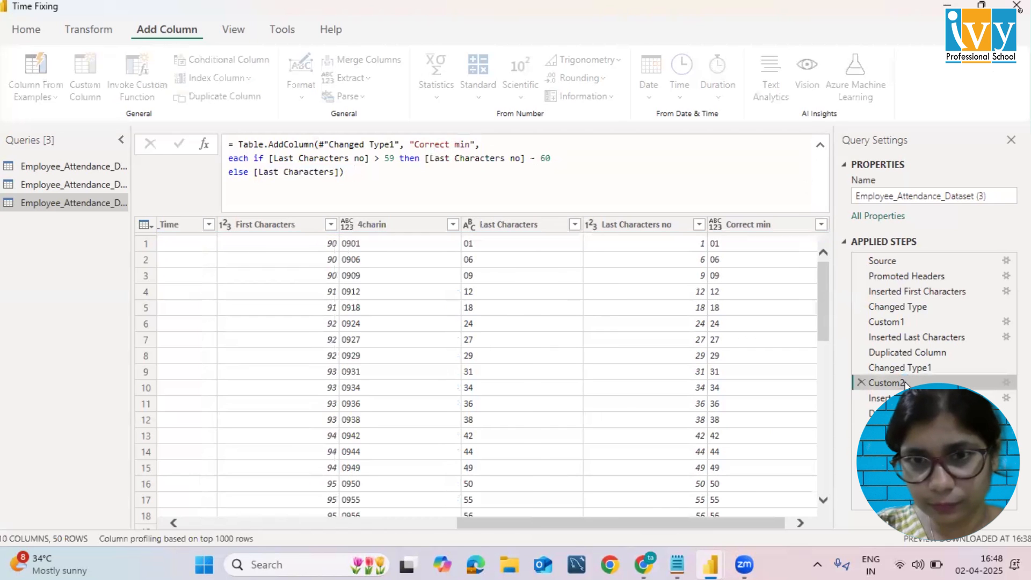
pyautogui.click(482, 183)
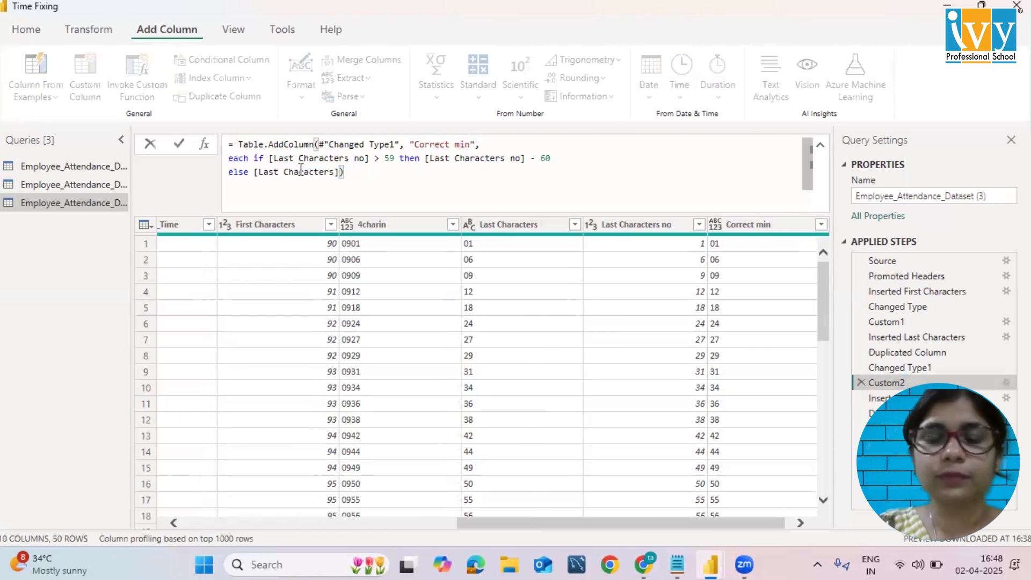
pyautogui.moveTo(263, 172); pyautogui.dragTo(334, 171)
pyautogui.click(381, 170)
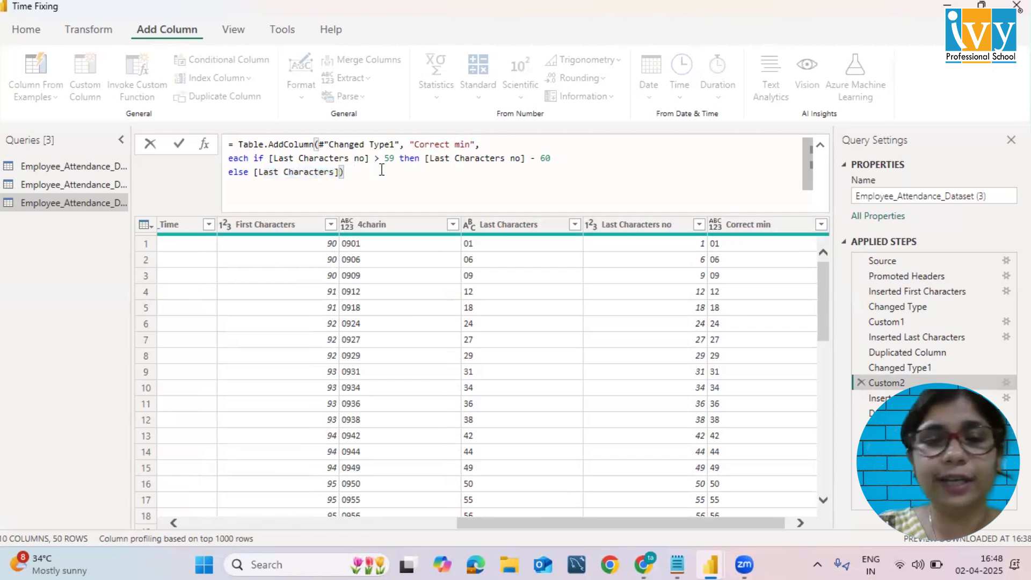
pyautogui.click(425, 158)
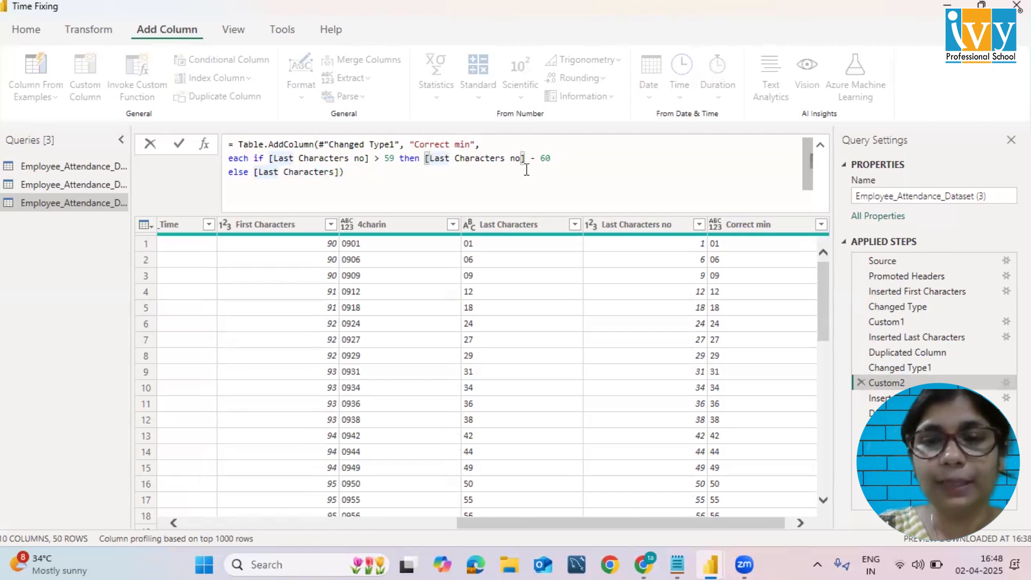
pyautogui.moveTo(573, 159); pyautogui.dragTo(540, 158)
pyautogui.moveTo(473, 161); pyautogui.dragTo(428, 160)
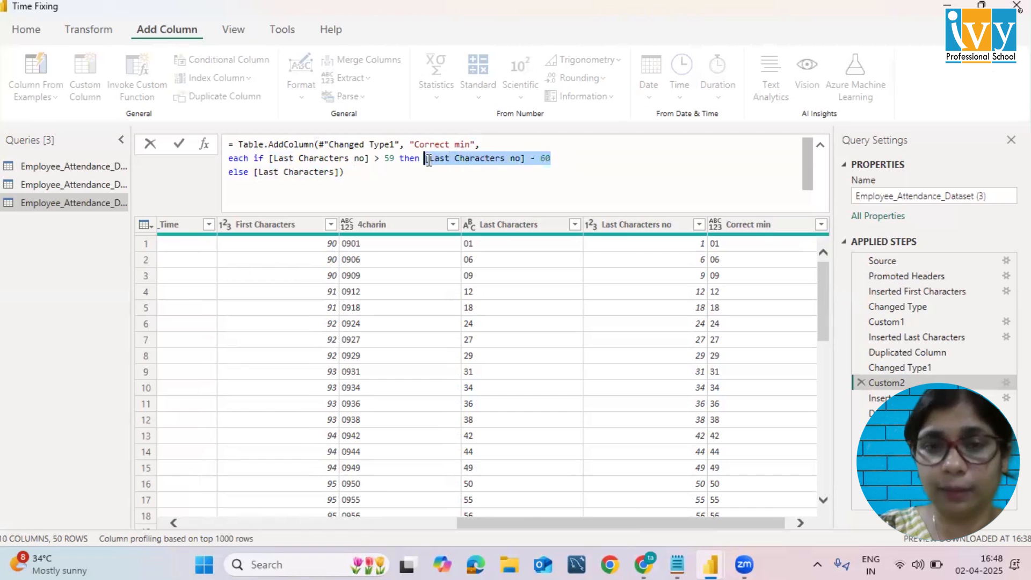
# Wrap [Last Characters no] - 60 in Text.From in the then branch of the Correct min formula.
pyautogui.click(429, 161)
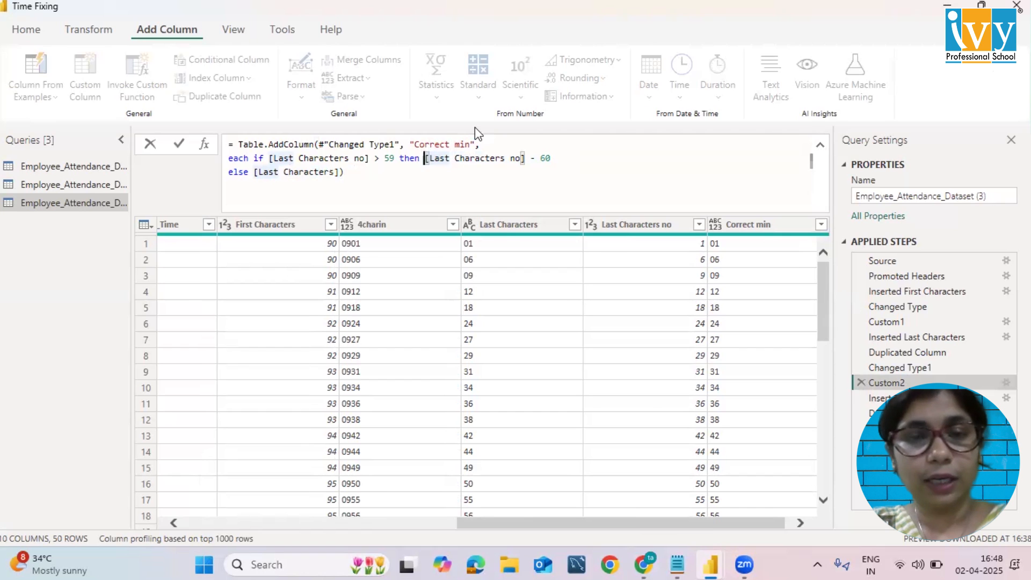
pyautogui.write('Text')
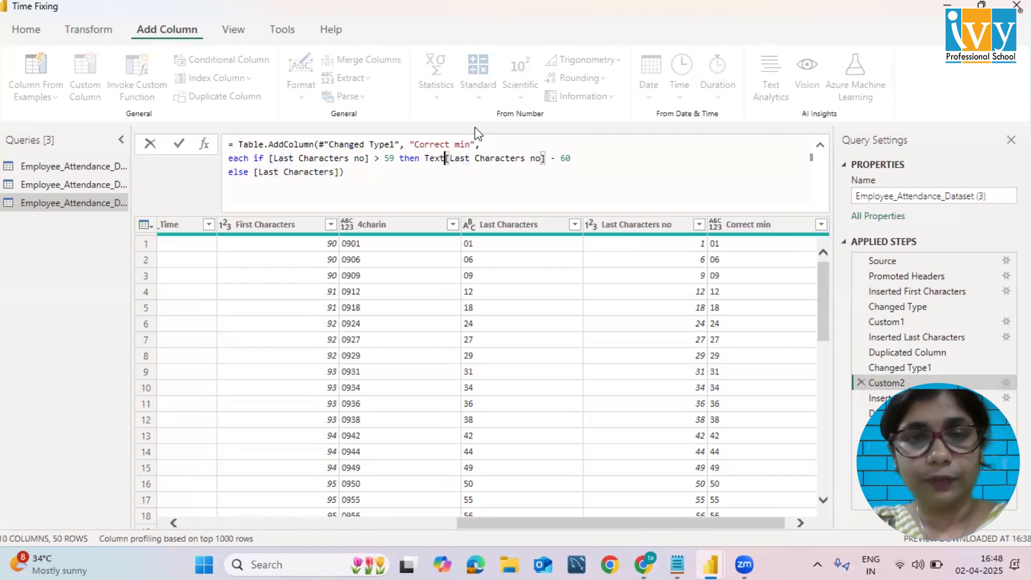
pyautogui.write('.')
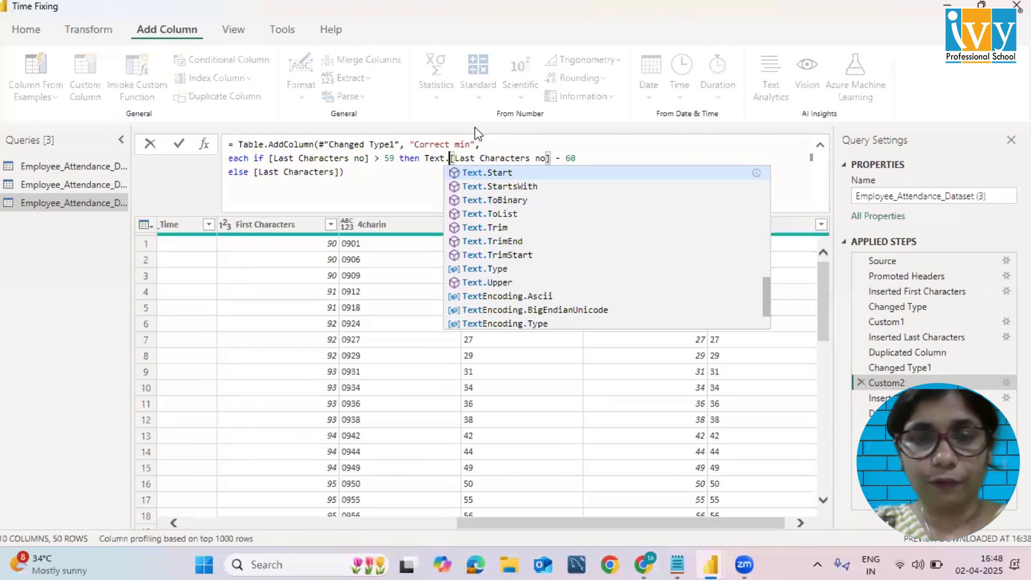
pyautogui.write('From')
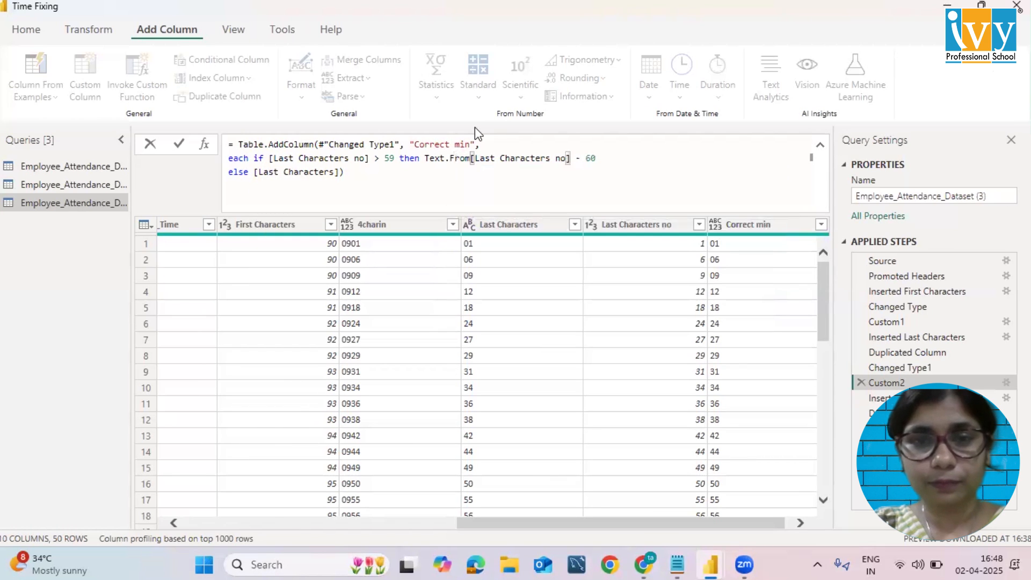
pyautogui.write('(')
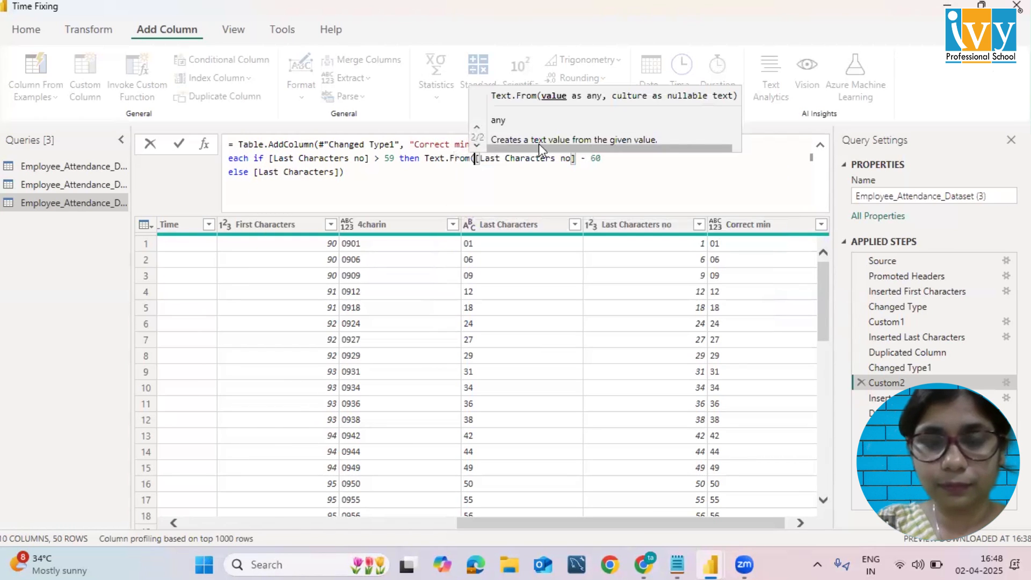
pyautogui.click(638, 159)
pyautogui.write(')')
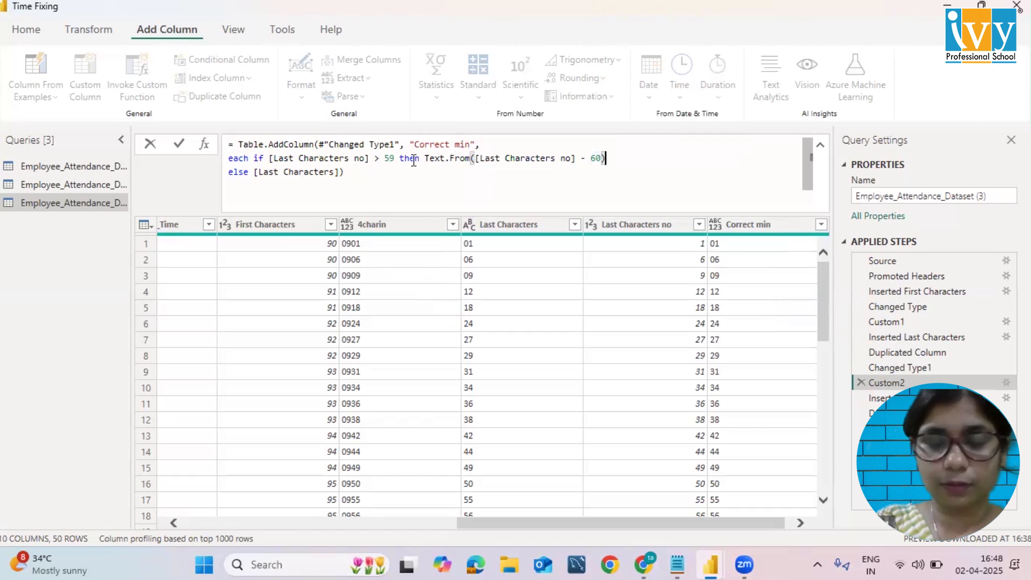
# Insert the Text.PadStart function with its opening parenthesis directly before Text.From in the Correct min formula.
pyautogui.click(428, 161)
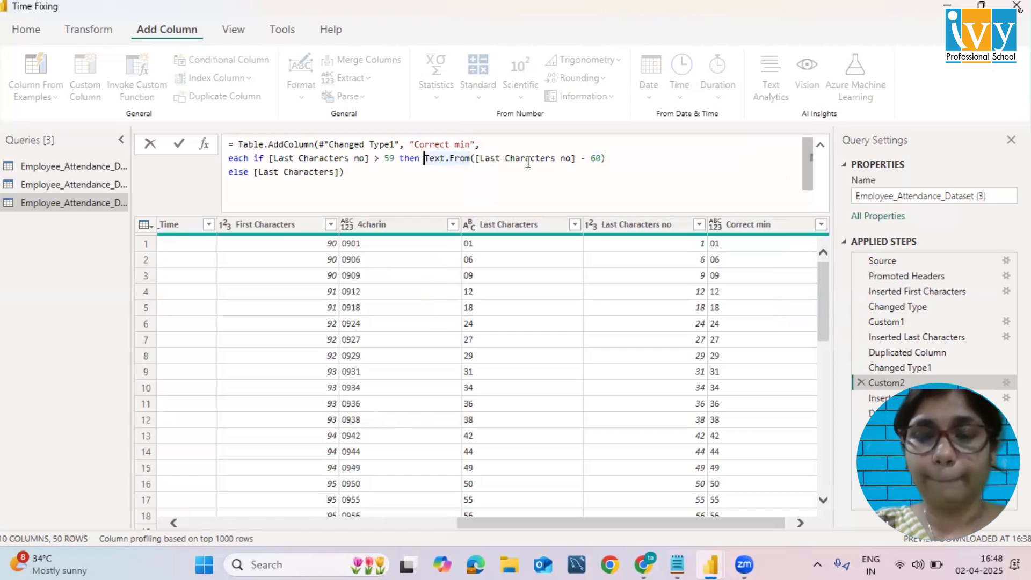
pyautogui.write('te')
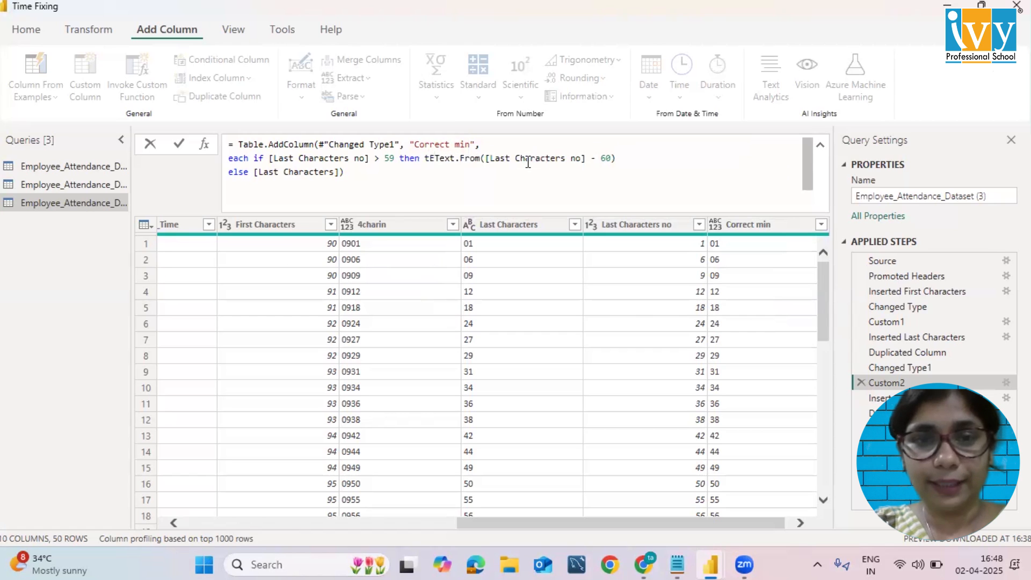
pyautogui.press('BackSpace')
pyautogui.press('BackSpace')
pyautogui.write('Text')
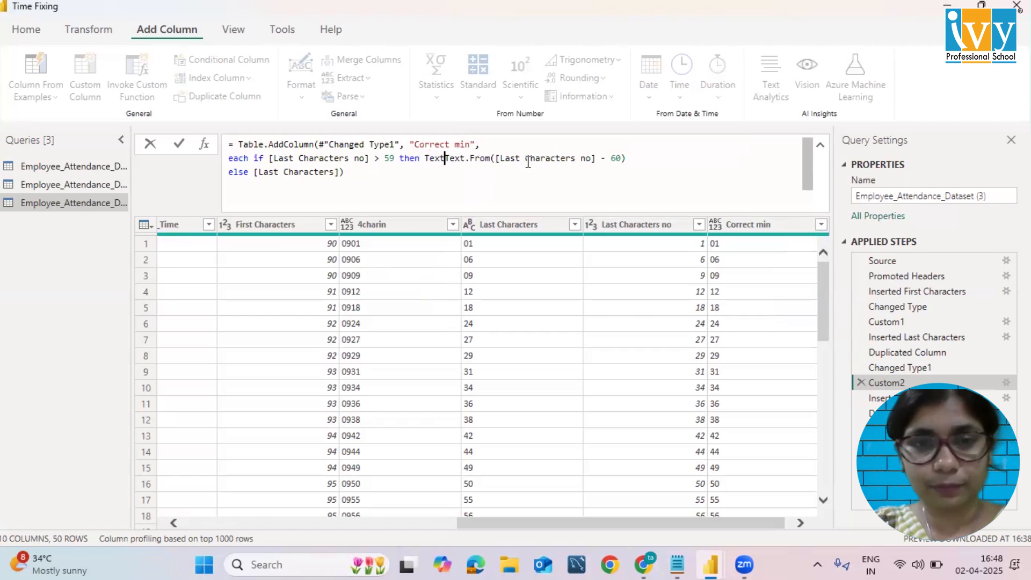
pyautogui.write('.')
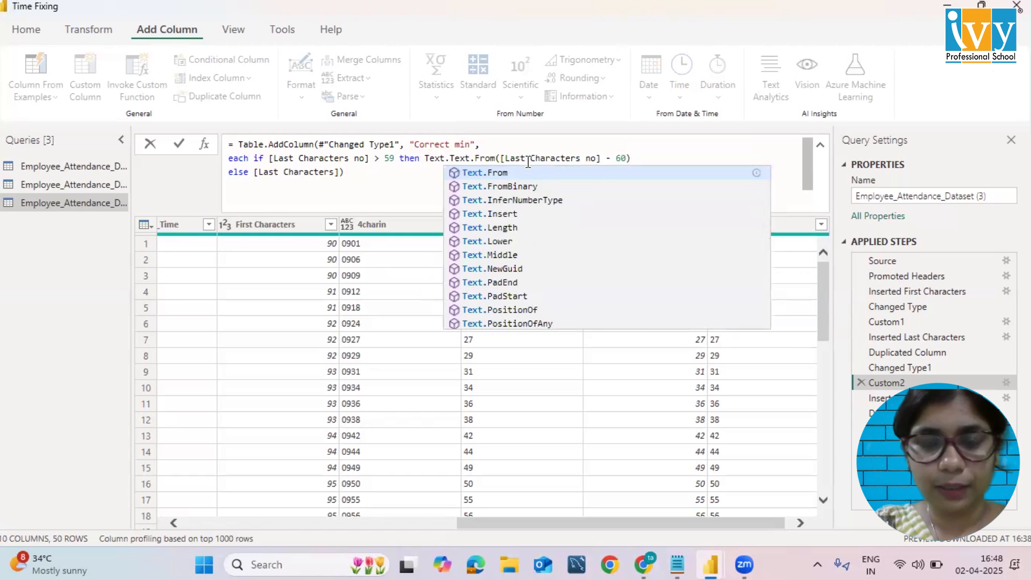
pyautogui.press('Down')
pyautogui.press('Down')
pyautogui.press('Down')
pyautogui.press('Down')
pyautogui.press('Down')
pyautogui.press('Down')
pyautogui.press('Down')
pyautogui.press('Down')
pyautogui.press('Down')
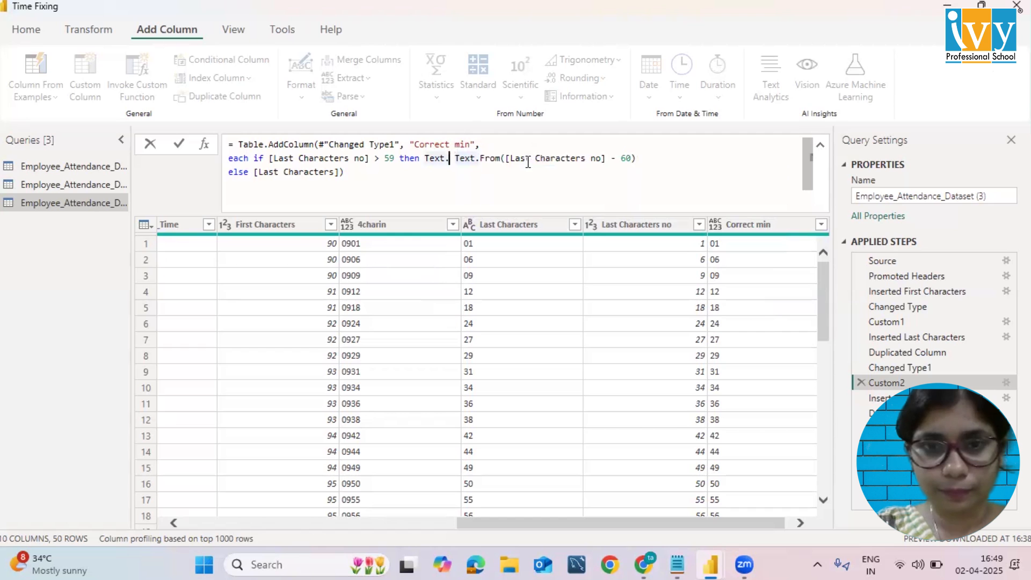
pyautogui.write('P')
pyautogui.press('Tab')
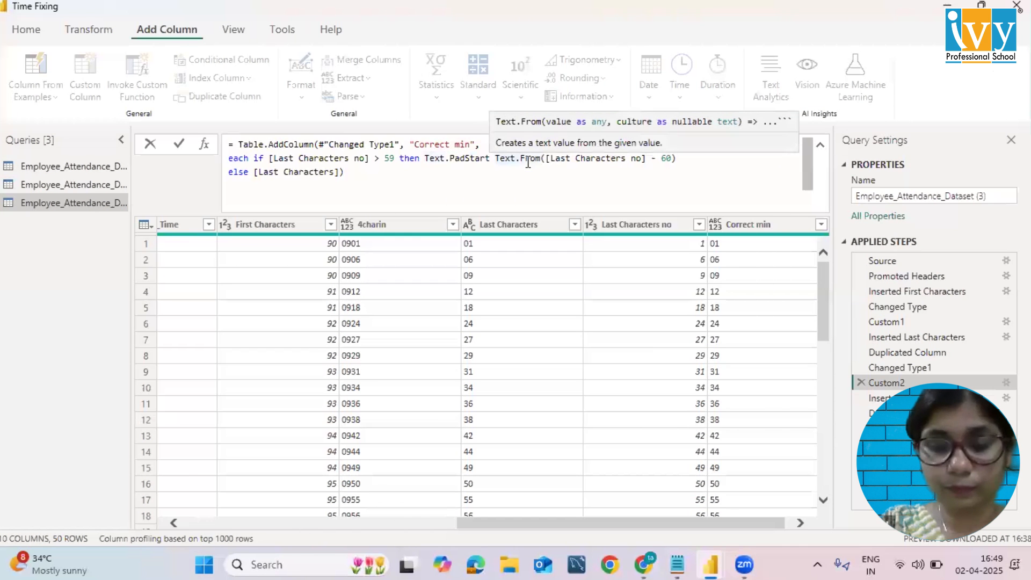
pyautogui.write('(')
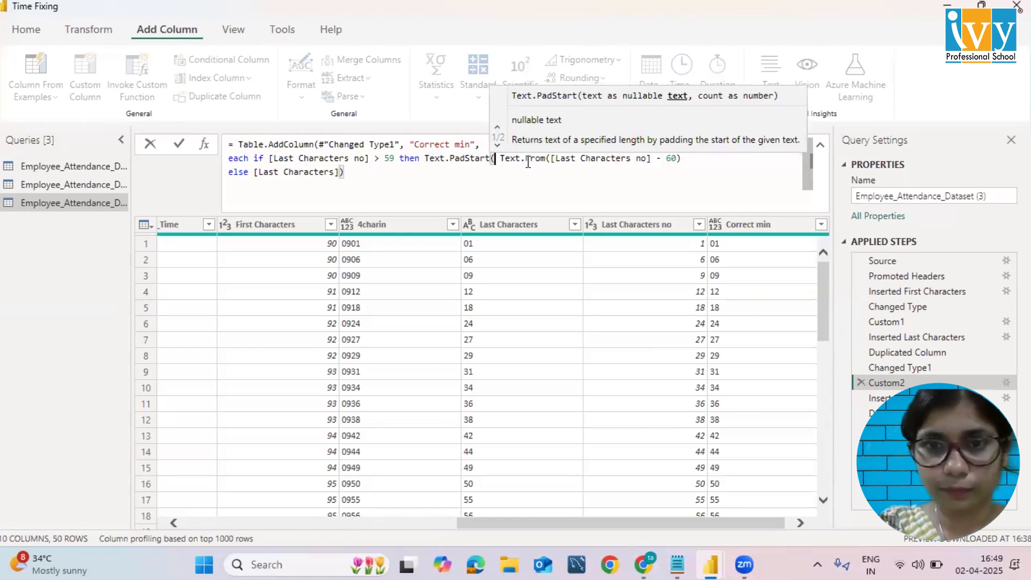
pyautogui.press('Delete')
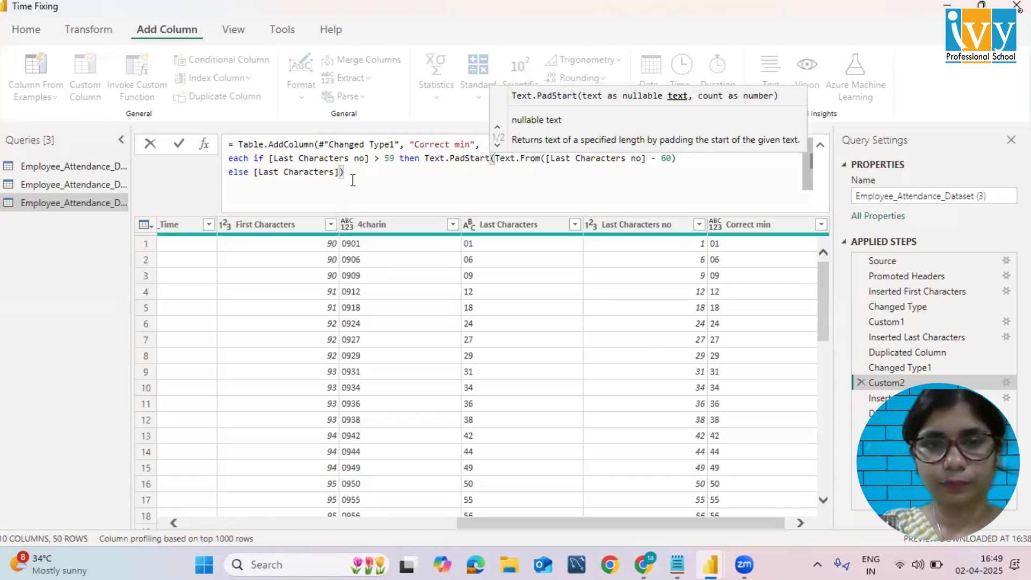
# Complete Text.PadStart with a length of 2 and the padding character "0", and apply the Correct min formula.
pyautogui.click(352, 181)
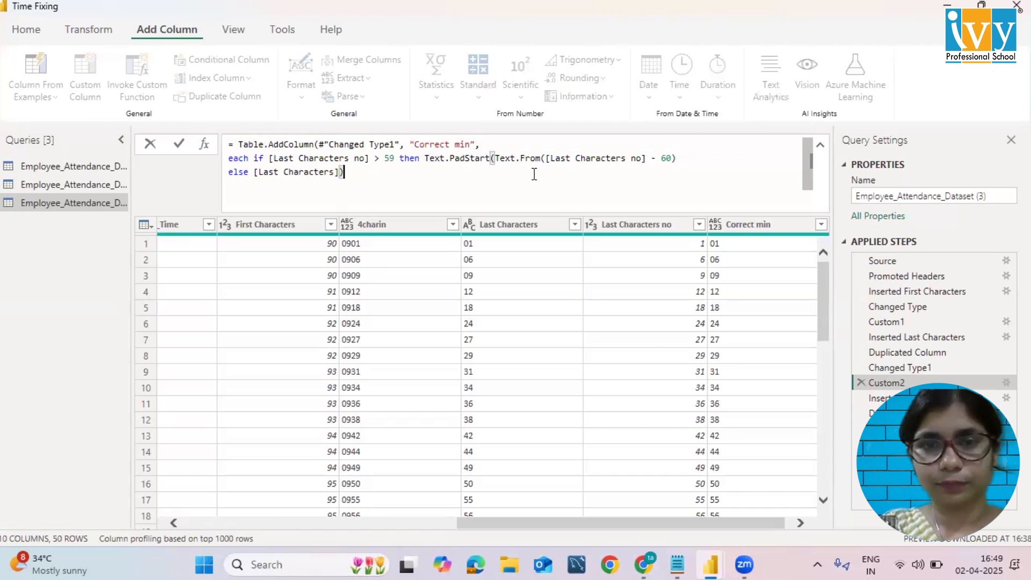
pyautogui.click(697, 162)
pyautogui.write(',')
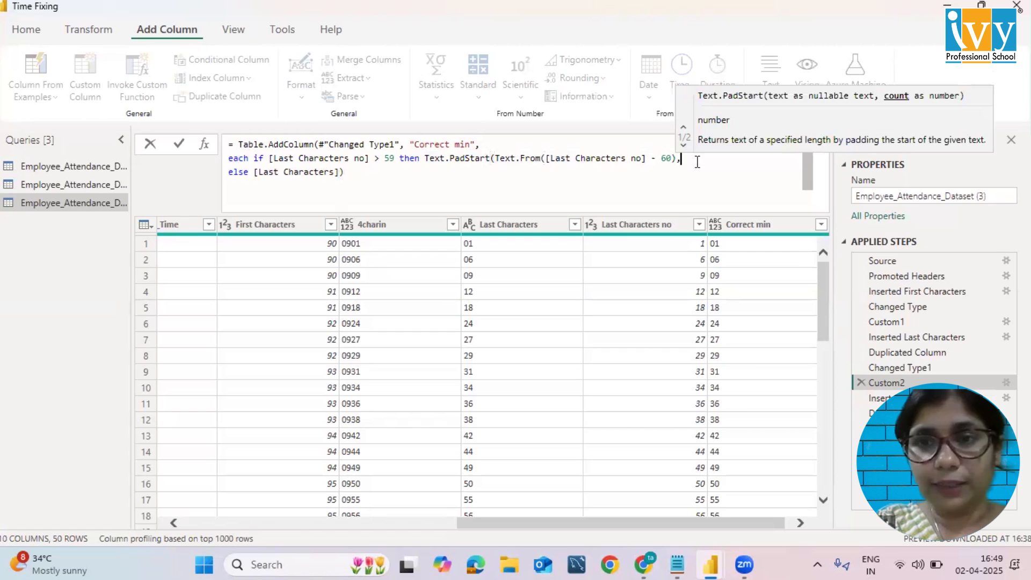
pyautogui.write(' 2,')
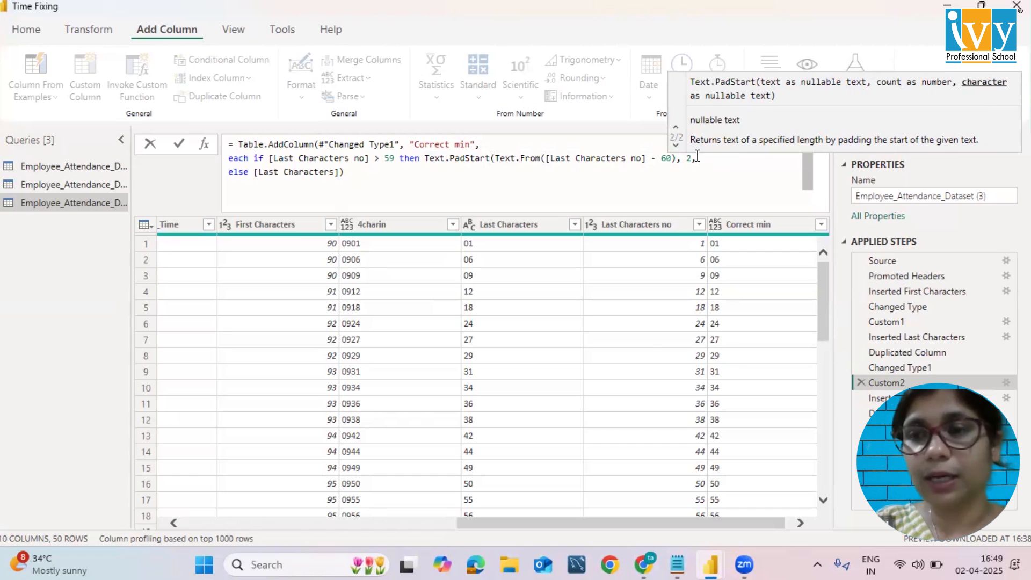
pyautogui.write('"0"')
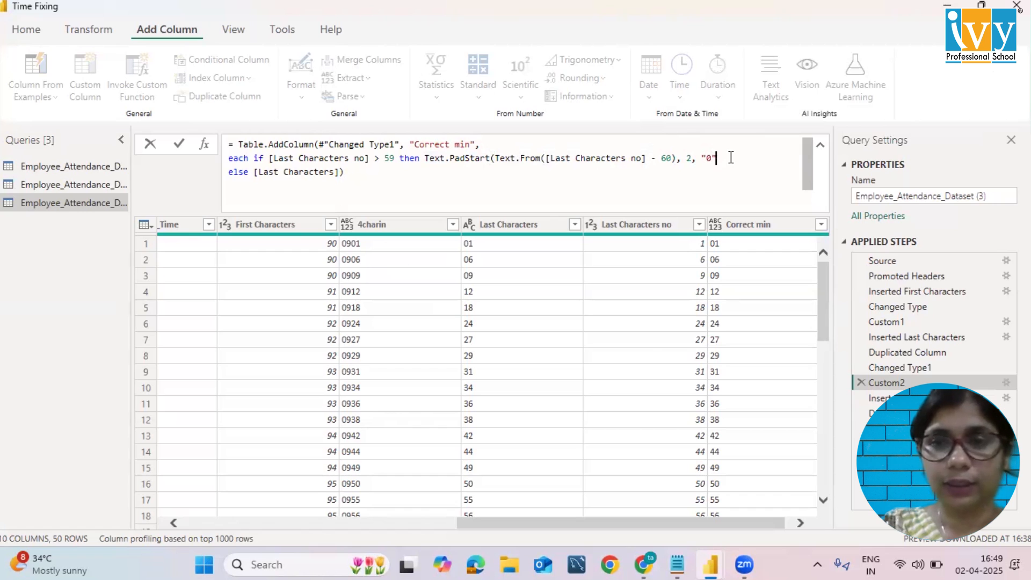
pyautogui.write(')')
pyautogui.click(409, 177)
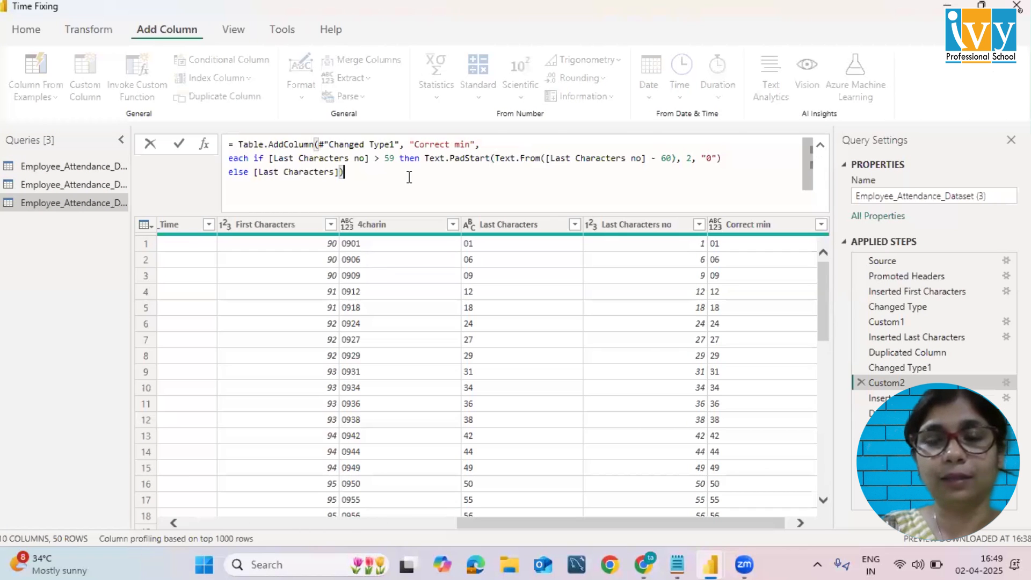
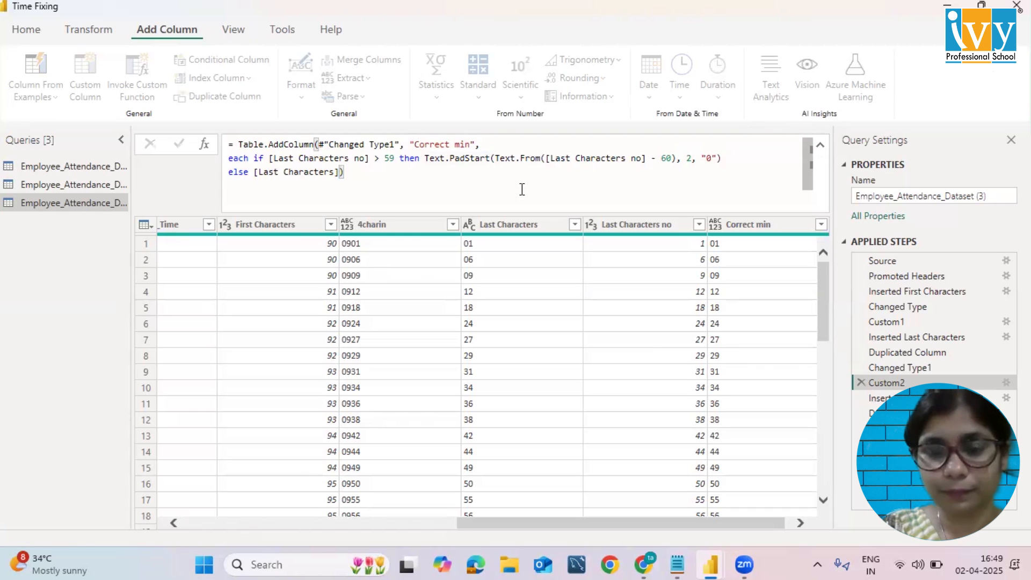
pyautogui.click(367, 170)
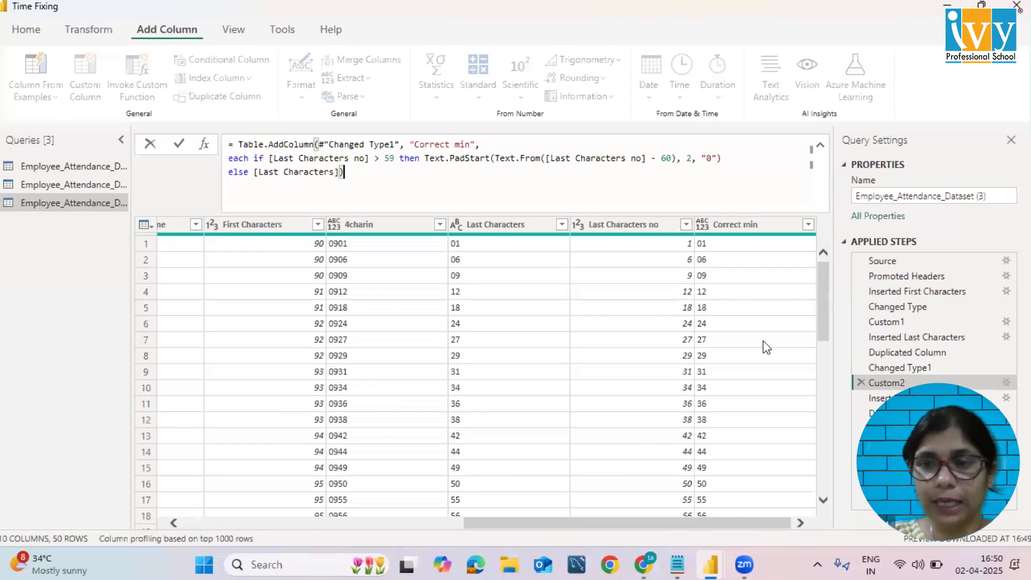
# Review the recalculated Correct min values down the rows and against the Check_In_Time and helper columns.
pyautogui.click(822, 290)
pyautogui.moveTo(829, 343); pyautogui.dragTo(821, 255)
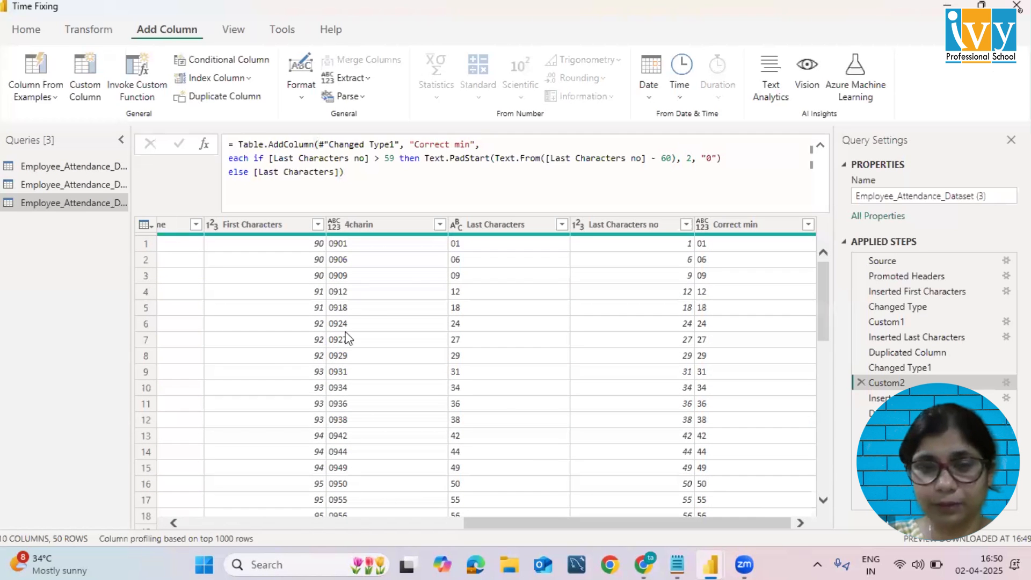
pyautogui.hscroll(-5, 520, 520)
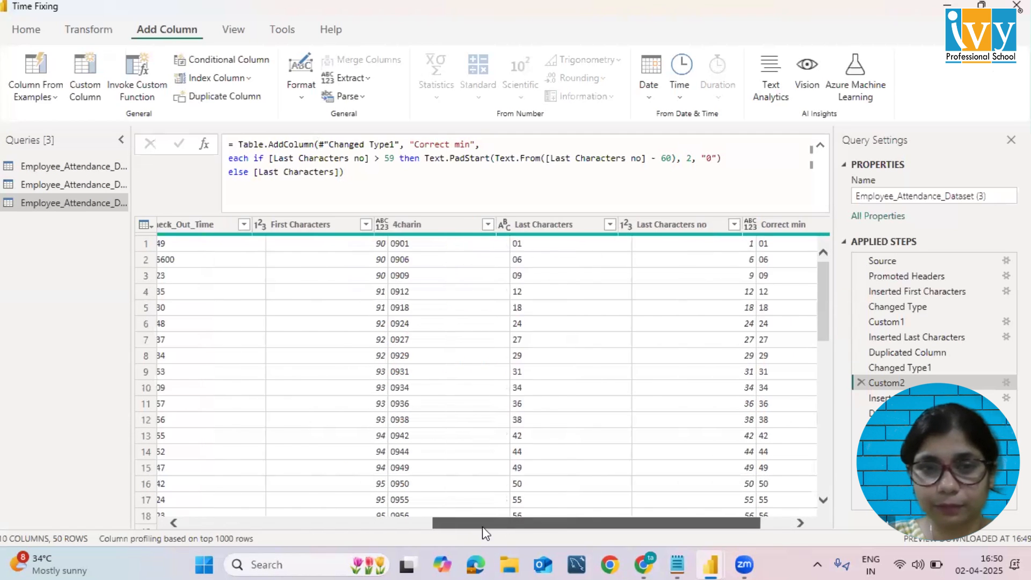
pyautogui.hscroll(3, 559, 524)
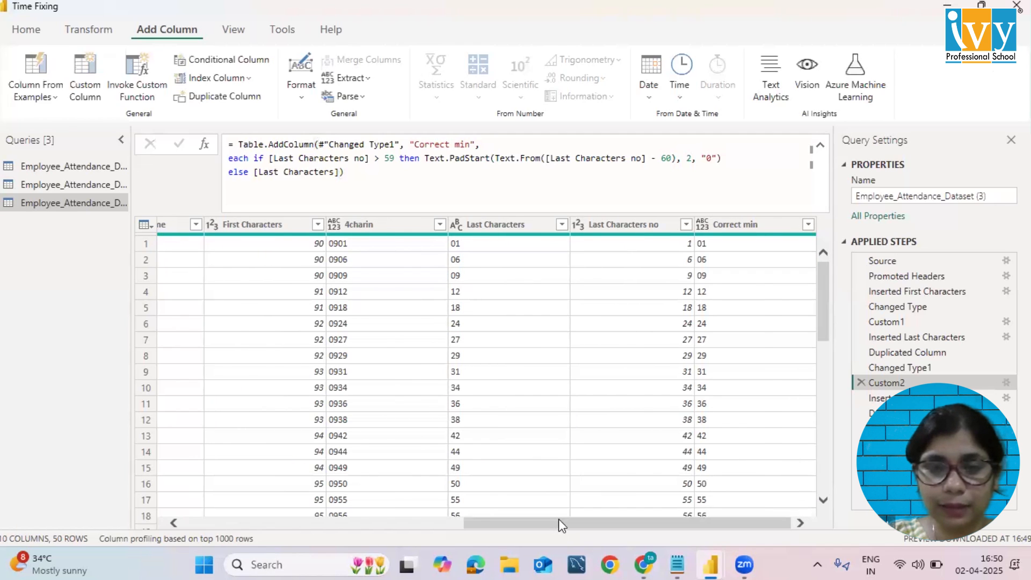
pyautogui.hscroll(-5, 369, 531)
pyautogui.hscroll(-3, 370, 531)
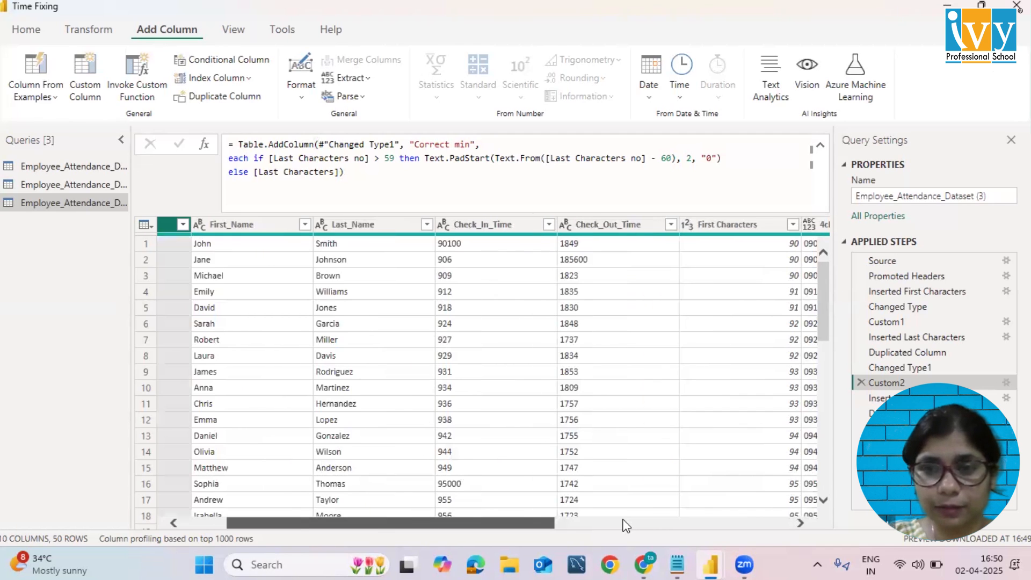
pyautogui.hscroll(5, 626, 525)
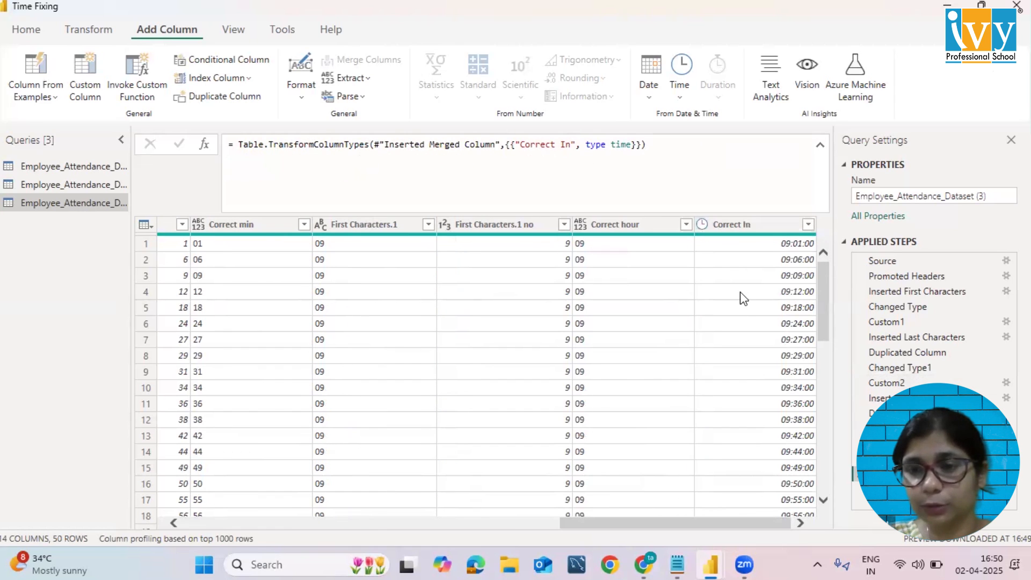
# Remove the helper columns First Characters, 4charin, Last Characters, Last Characters no, Correct min, First Characters.1, First Characters.1 no and Correct hour.
pyautogui.click(631, 226)
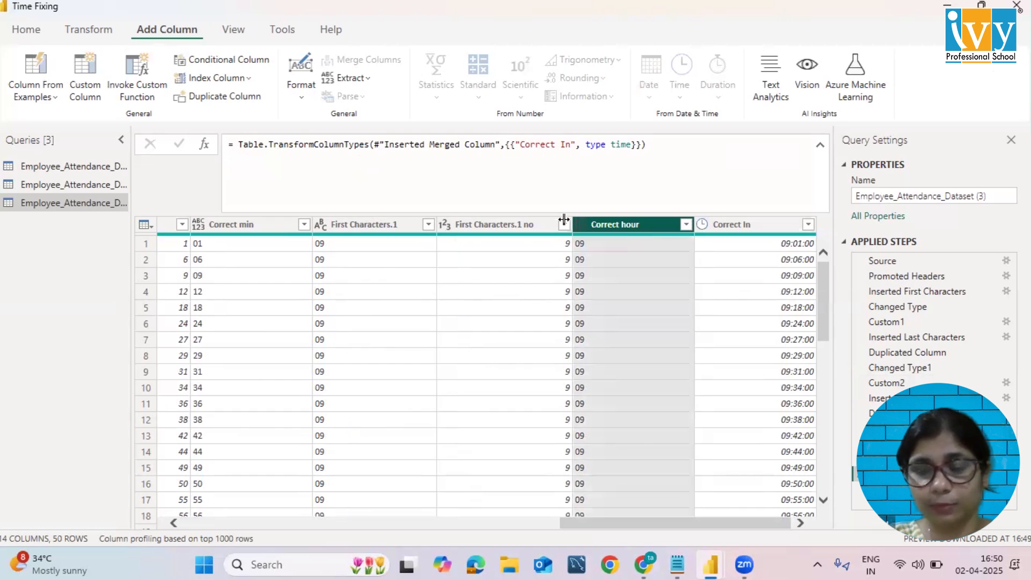
pyautogui.keyDown('ctrl'); pyautogui.click(518, 226); pyautogui.keyUp('ctrl')
pyautogui.keyDown('ctrl'); pyautogui.click(374, 228); pyautogui.keyUp('ctrl')
pyautogui.keyDown('ctrl'); pyautogui.click(255, 226); pyautogui.keyUp('ctrl')
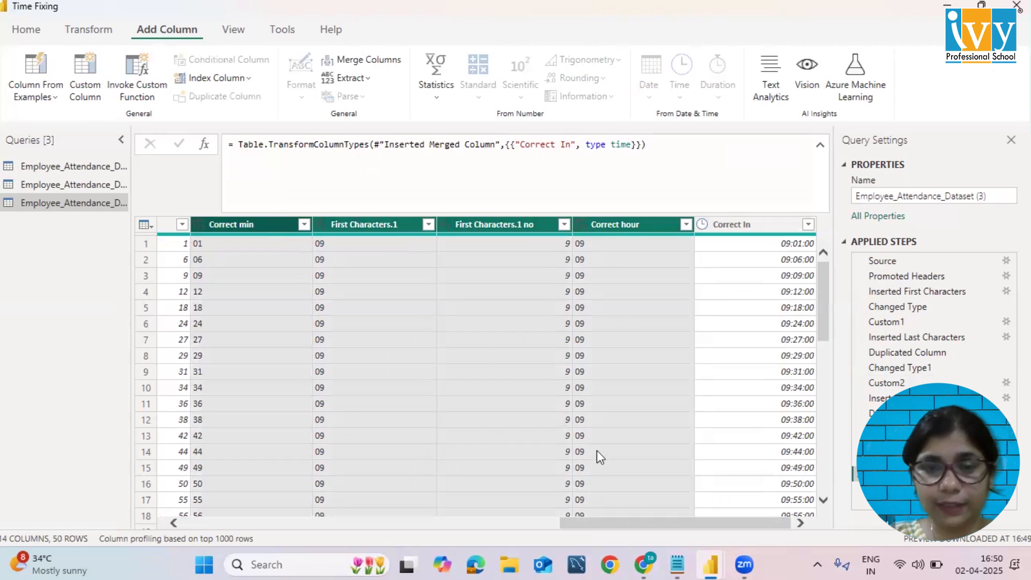
pyautogui.moveTo(611, 524); pyautogui.dragTo(442, 545)
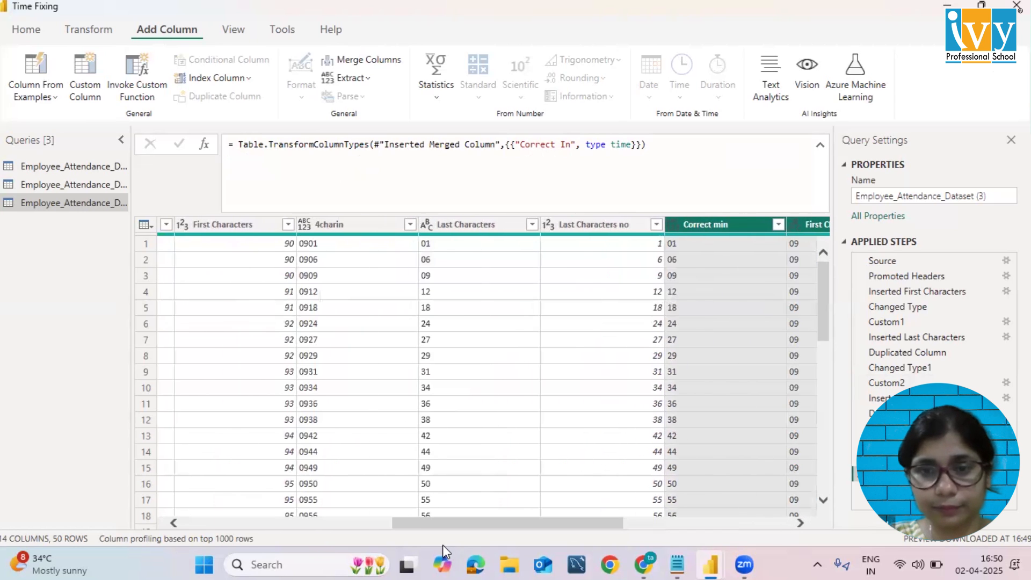
pyautogui.keyDown('ctrl'); pyautogui.click(617, 225); pyautogui.keyUp('ctrl')
pyautogui.keyDown('ctrl'); pyautogui.click(471, 224); pyautogui.keyUp('ctrl')
pyautogui.keyDown('ctrl'); pyautogui.click(471, 225); pyautogui.keyUp('ctrl')
pyautogui.keyDown('ctrl'); pyautogui.click(471, 224); pyautogui.keyUp('ctrl')
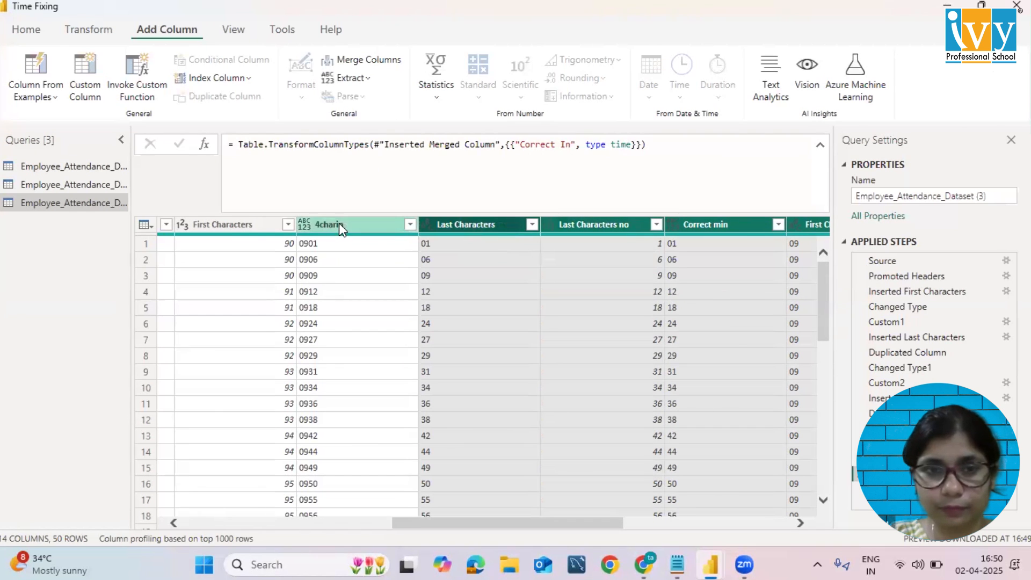
pyautogui.keyDown('ctrl'); pyautogui.click(339, 224); pyautogui.keyUp('ctrl')
pyautogui.keyDown('ctrl'); pyautogui.click(244, 226); pyautogui.keyUp('ctrl')
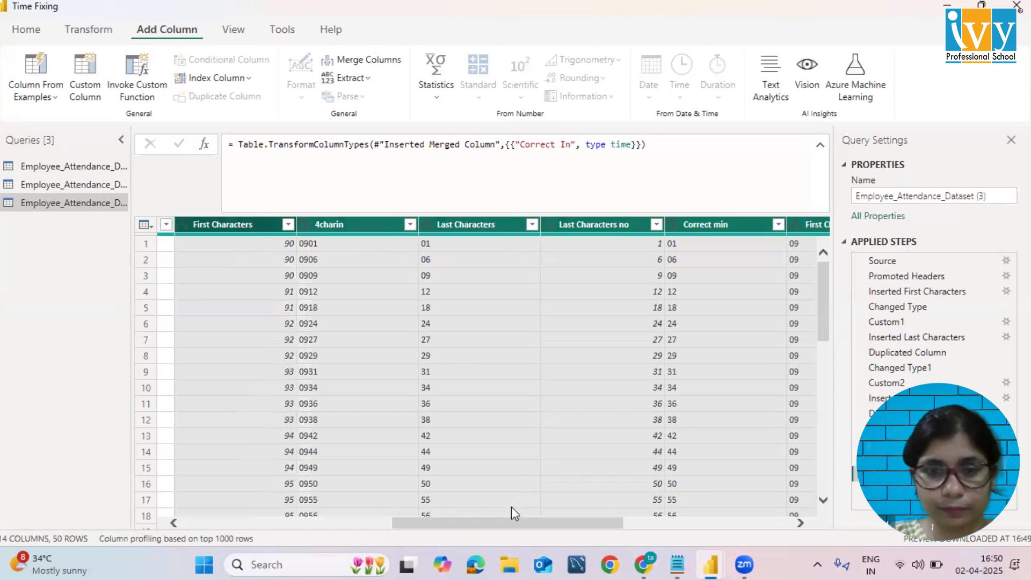
pyautogui.moveTo(504, 522); pyautogui.dragTo(388, 540)
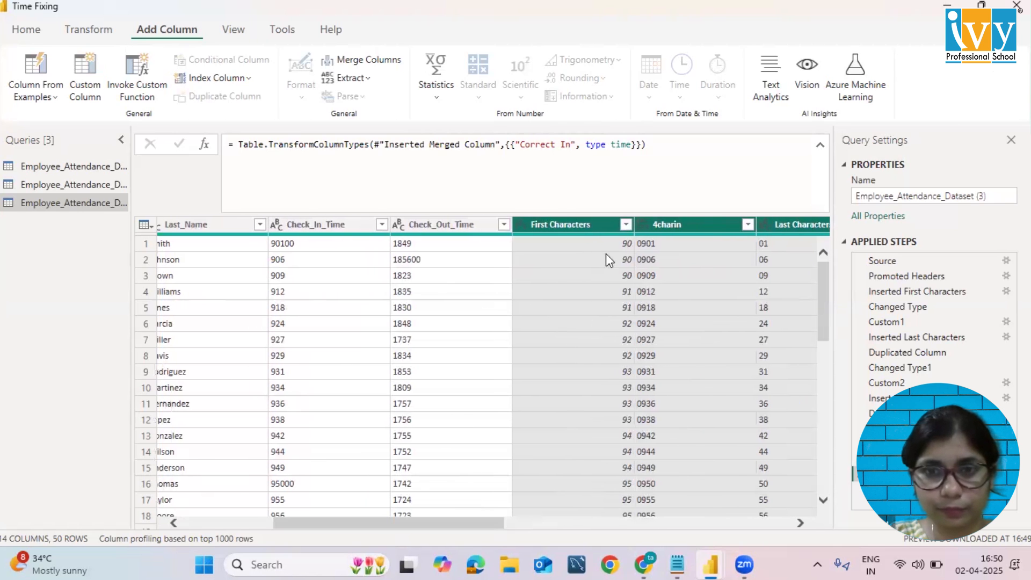
pyautogui.rightClick(586, 222)
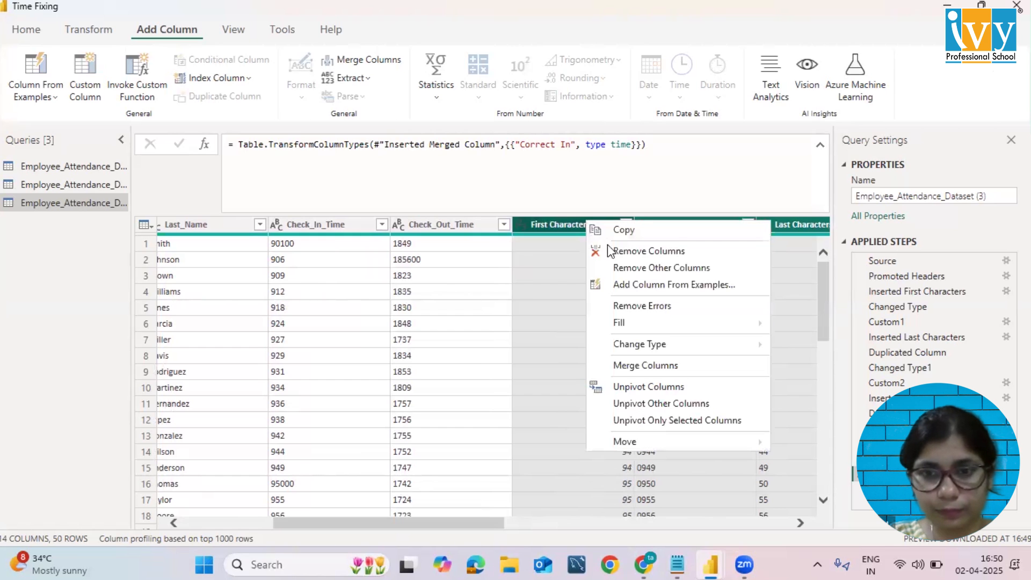
pyautogui.click(635, 252)
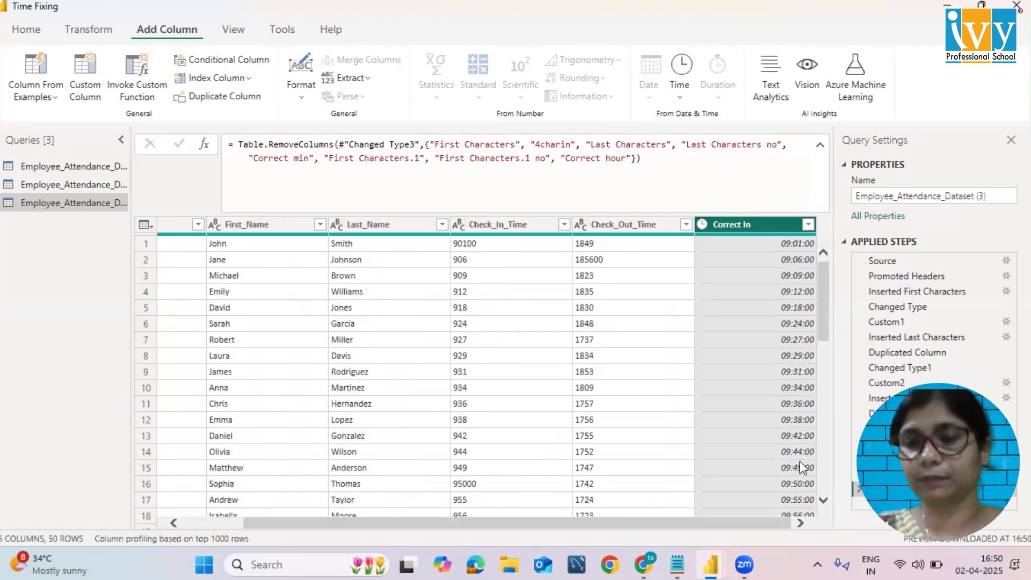
# Examine the full M script of the third attendance query in the Advanced Editor, from the source line to the final Removed Columns step.
pyautogui.click(667, 224)
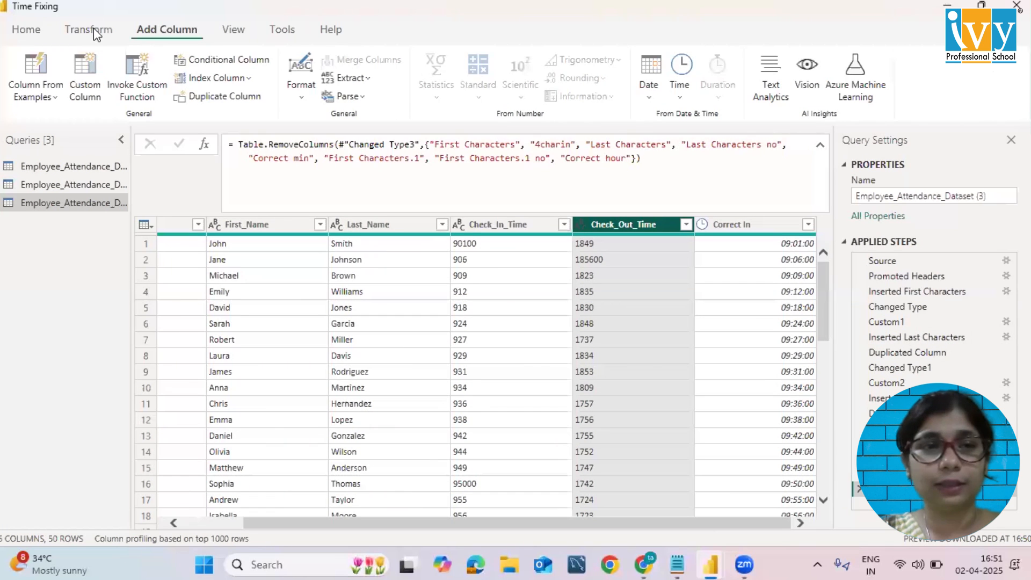
pyautogui.click(27, 31)
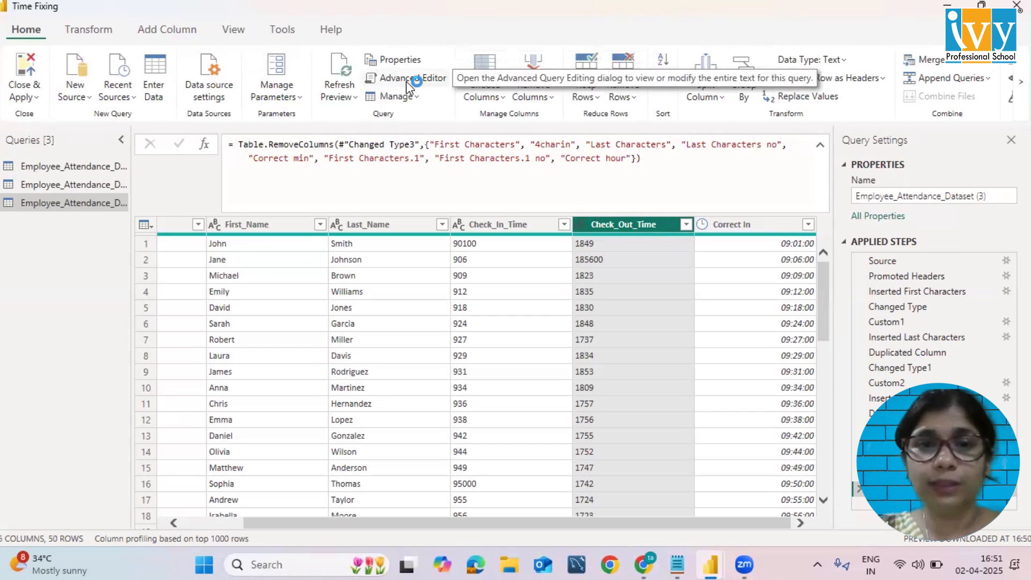
pyautogui.click(406, 82)
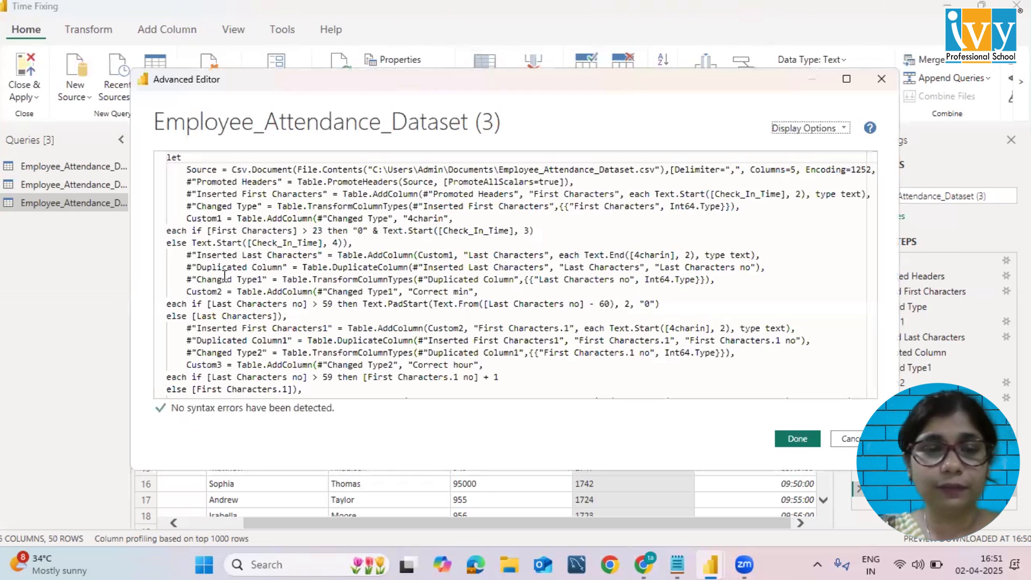
pyautogui.scroll(-2, 225, 276)
pyautogui.scroll(-2, 224, 276)
pyautogui.scroll(4, 224, 276)
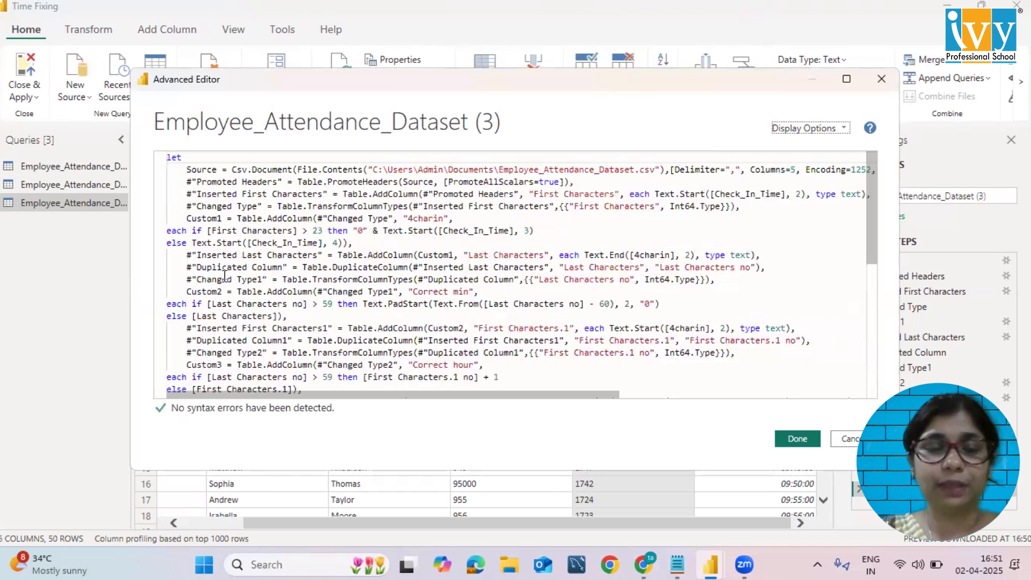
pyautogui.scroll(-1, 225, 276)
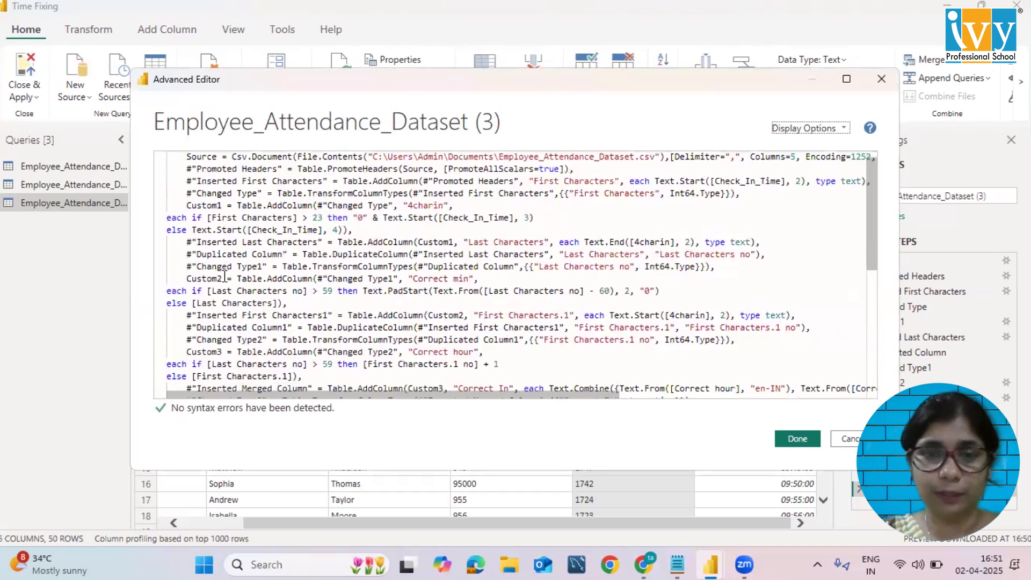
pyautogui.scroll(-1, 225, 275)
pyautogui.scroll(2, 225, 275)
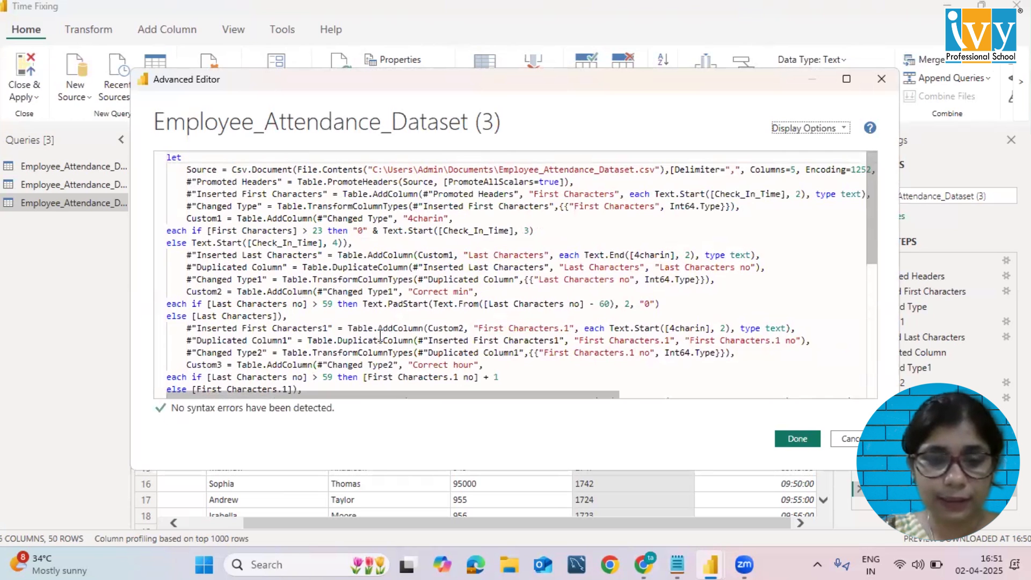
pyautogui.scroll(-3, 381, 334)
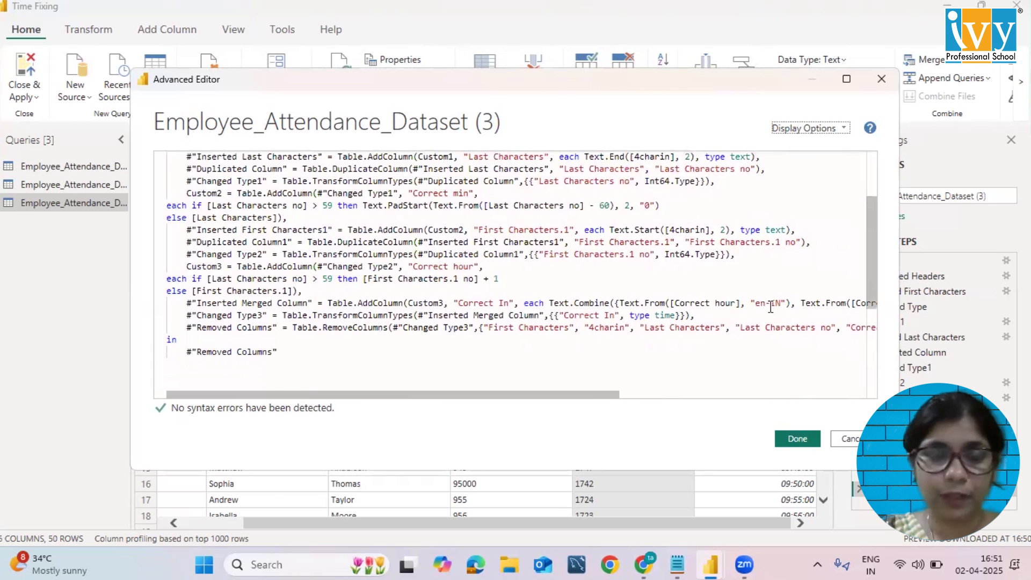
pyautogui.scroll(3, 481, 269)
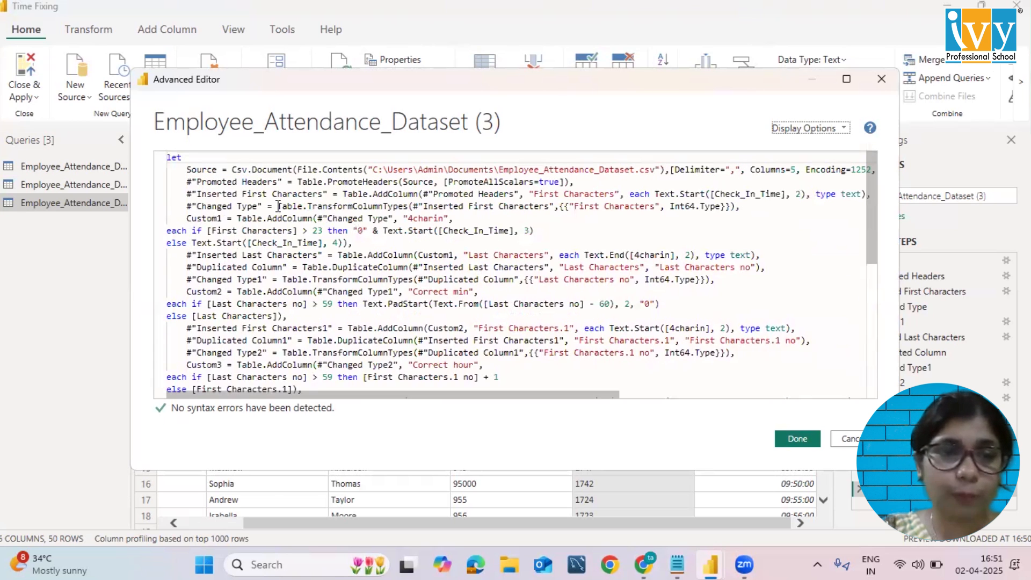
# Copy the script lines from "Inserted First Characters" through "Removed Columns", leaving out the closing in section.
pyautogui.click(185, 194)
pyautogui.hotkey('ctrl', 'a')
pyautogui.scroll(-5, 366, 305)
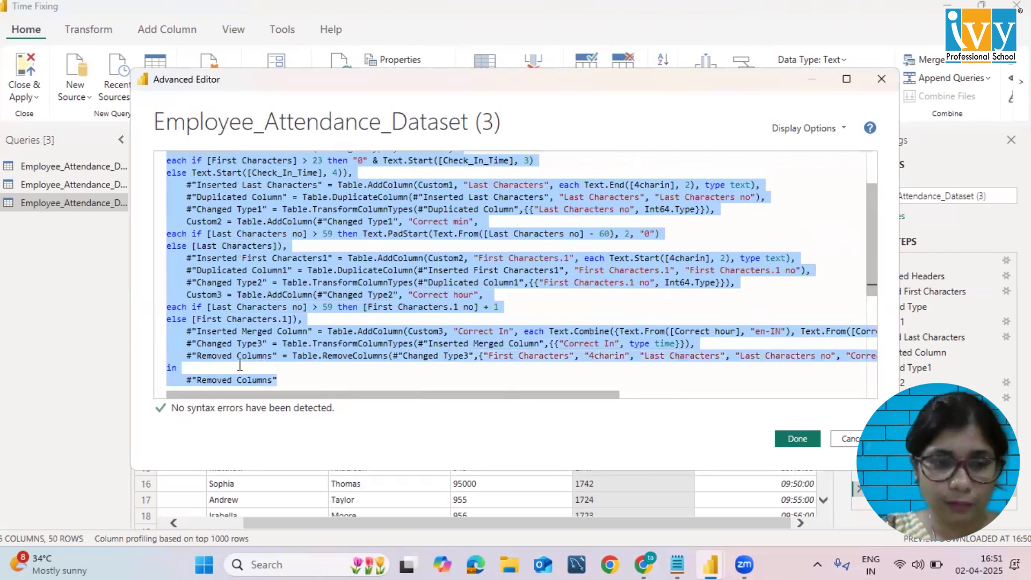
pyautogui.keyDown('shift'); pyautogui.click(559, 331); pyautogui.keyUp('shift')
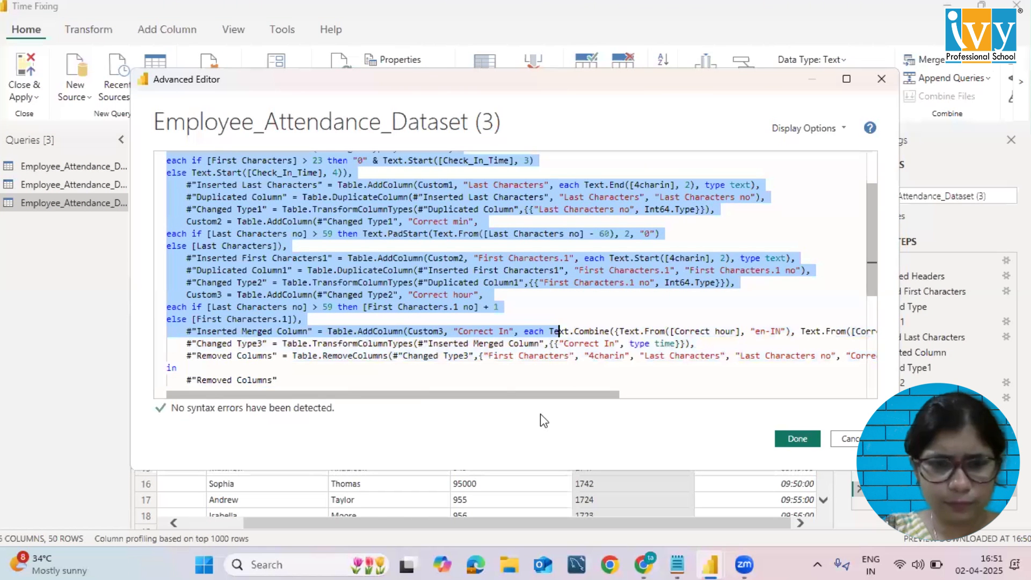
pyautogui.keyDown('shift'); pyautogui.click(167, 367); pyautogui.keyUp('shift')
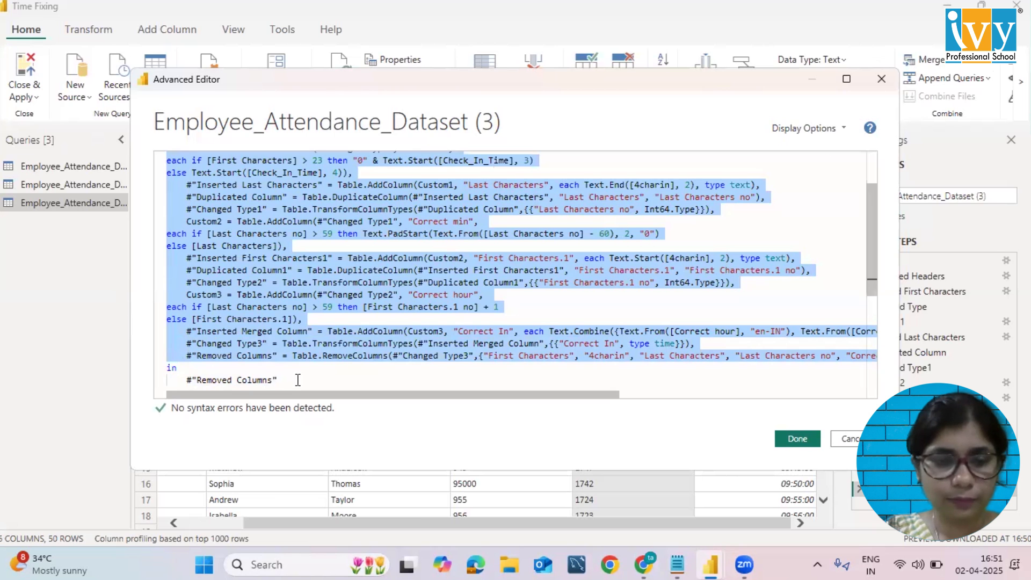
# Add a comma after the Removed Columns expression and paste the copied steps on a new line below it.
pyautogui.click(485, 379)
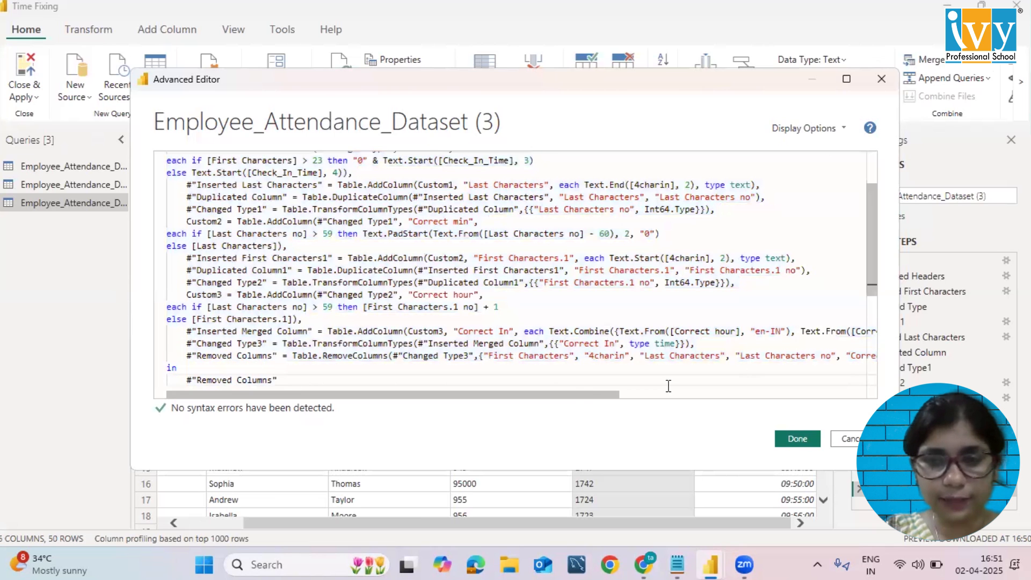
pyautogui.moveTo(585, 395); pyautogui.dragTo(861, 358)
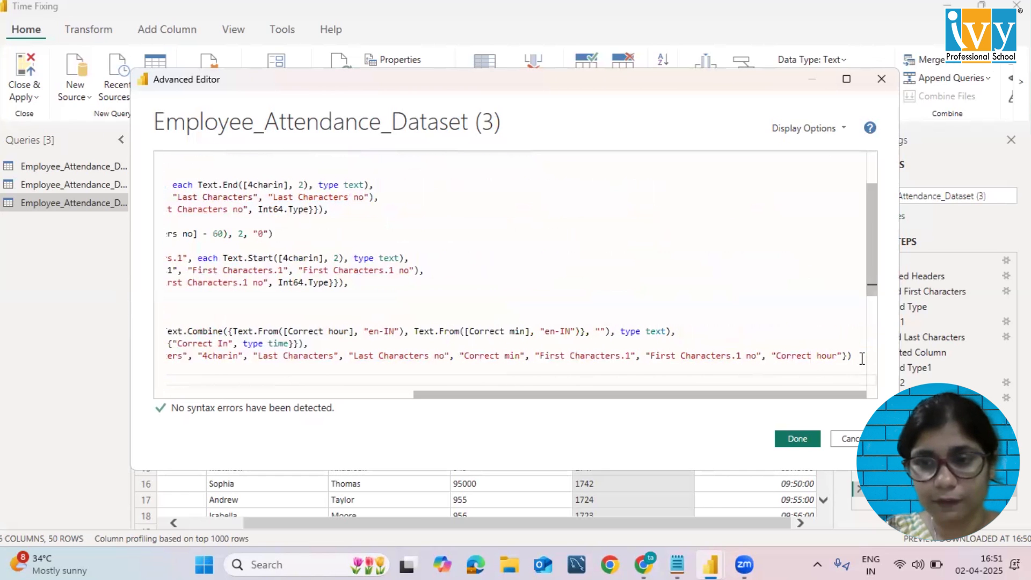
pyautogui.click(862, 358)
pyautogui.write(',')
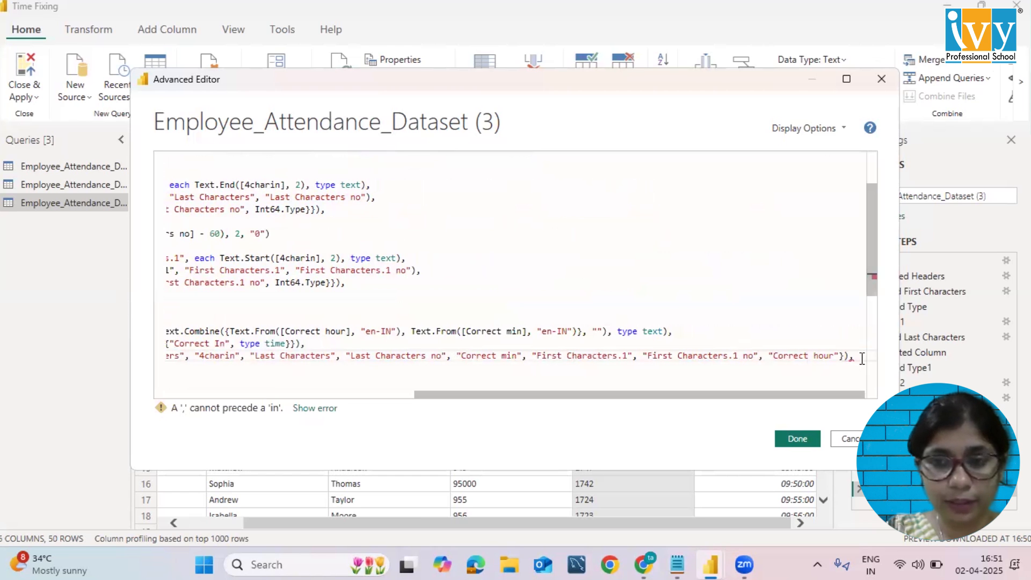
pyautogui.press('Return')
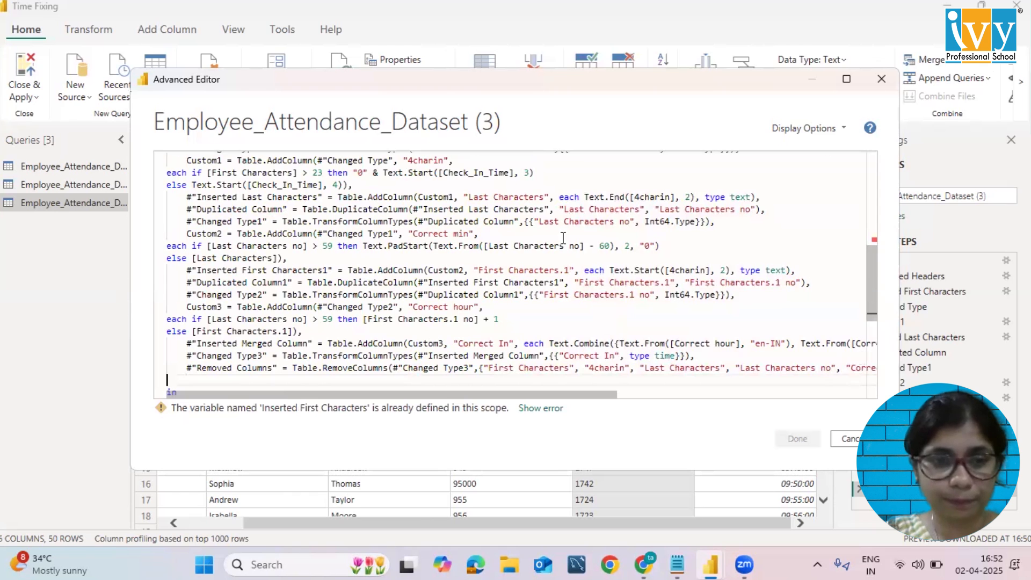
pyautogui.scroll(4, 562, 235)
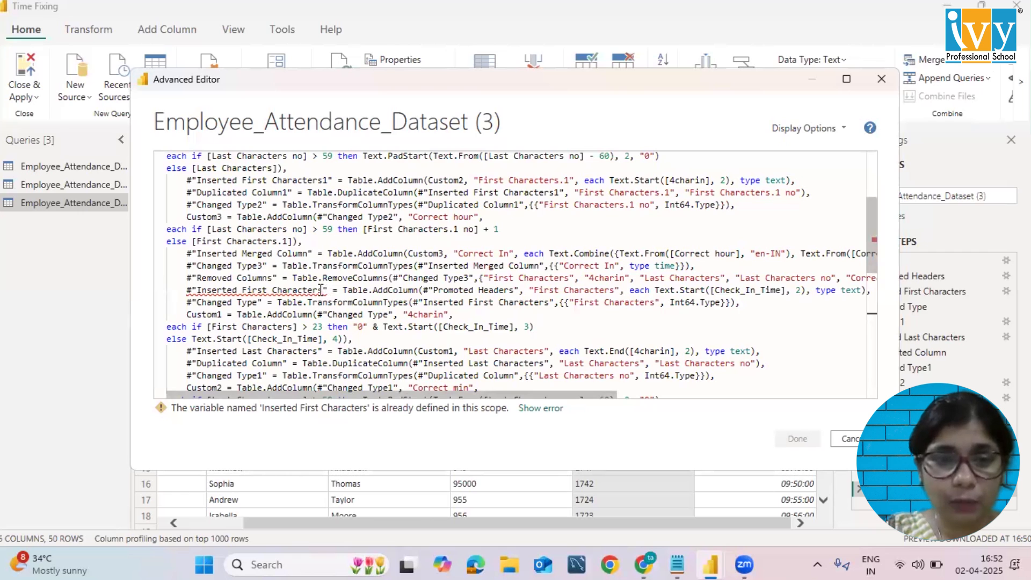
# Try to rename the pasted "Inserted First Characters" step by appending 1, and take the suffix off again.
pyautogui.moveTo(322, 290)
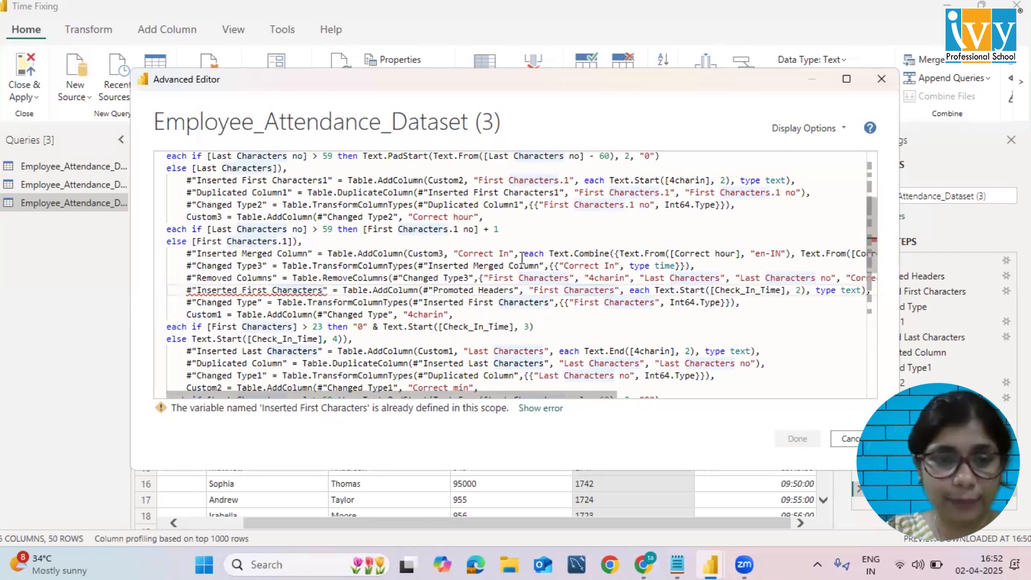
pyautogui.write('1')
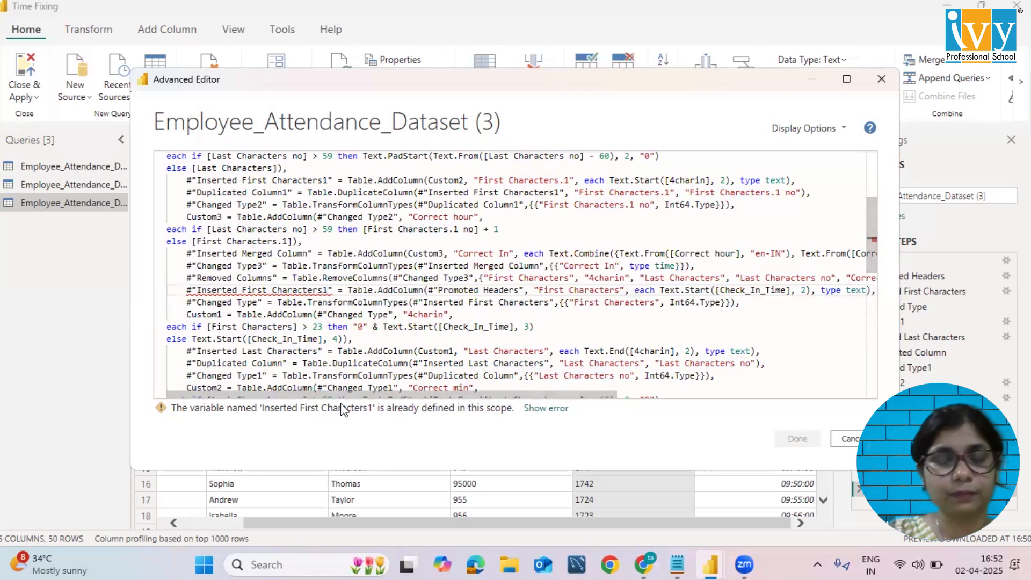
pyautogui.moveTo(343, 399); pyautogui.dragTo(571, 399)
pyautogui.click(377, 414)
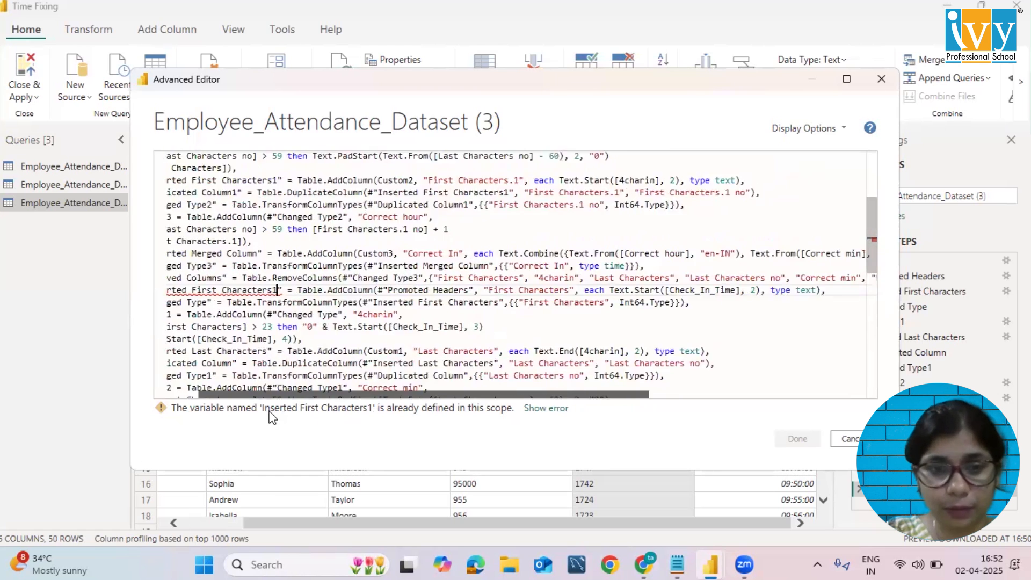
pyautogui.press('BackSpace')
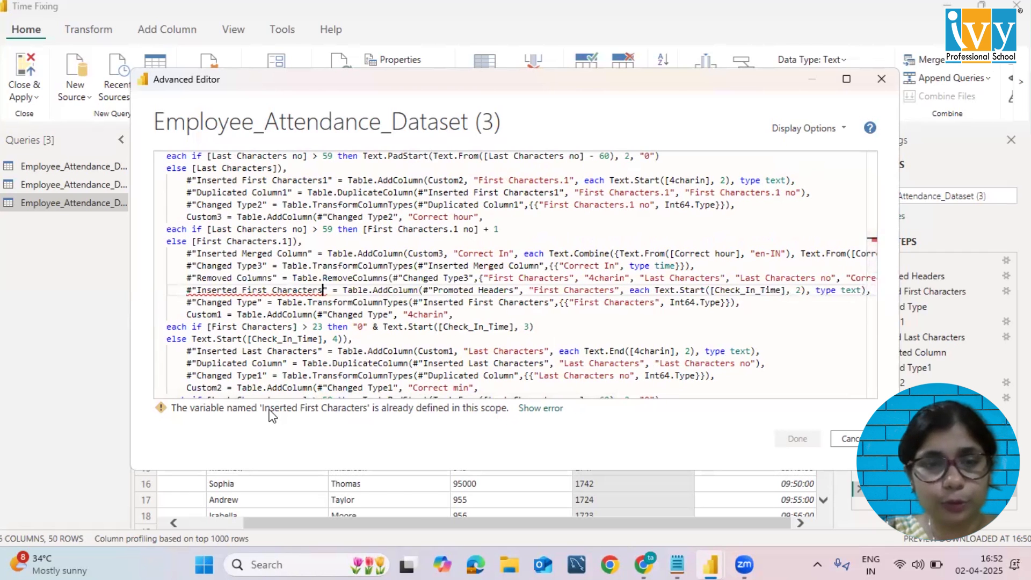
# Undo the pasted steps, delete the added line and trailing comma, and close the Advanced Editor with the original script.
pyautogui.hotkey('ctrl', 'z')
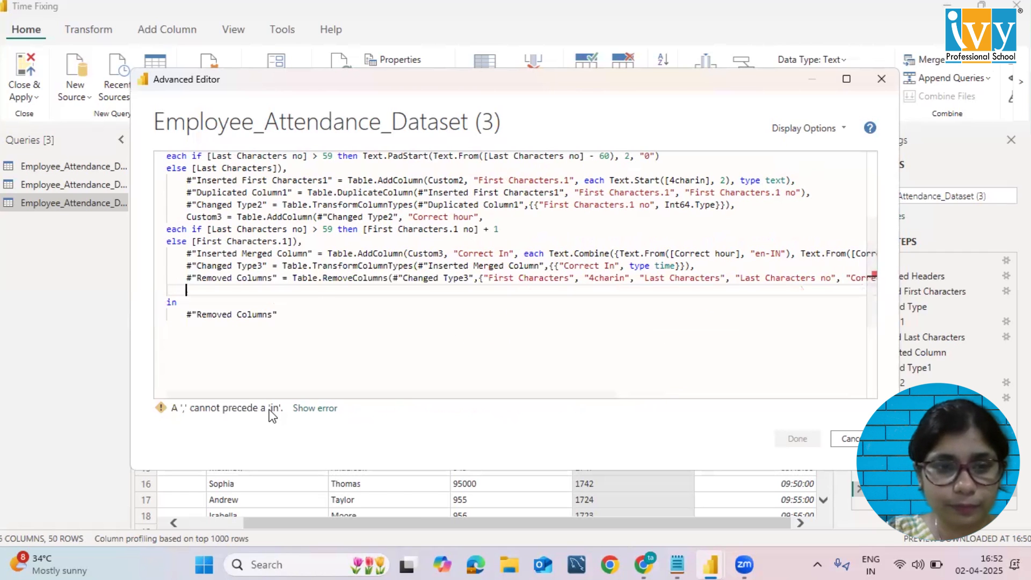
pyautogui.click(273, 414)
pyautogui.press('BackSpace')
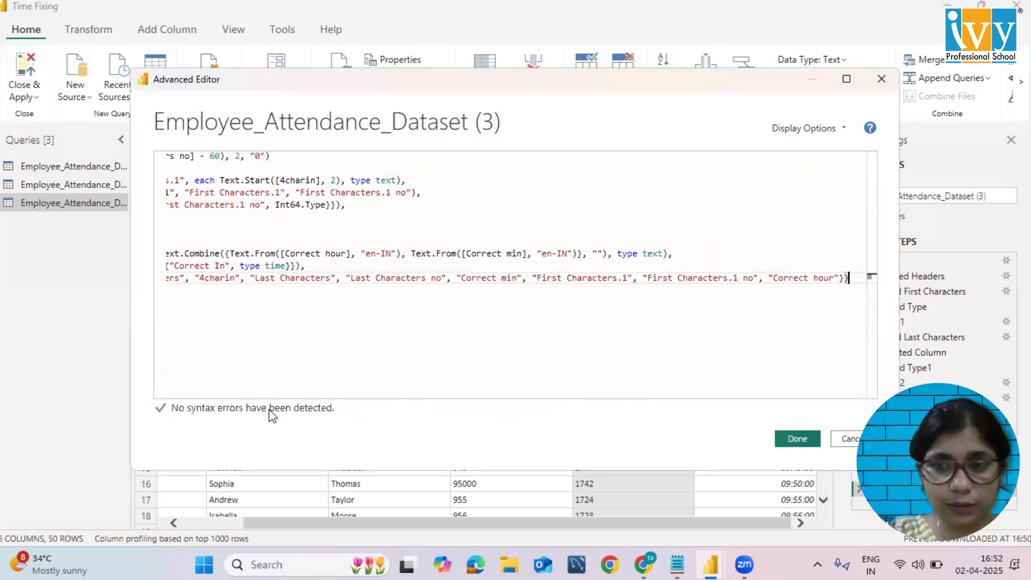
pyautogui.click(797, 439)
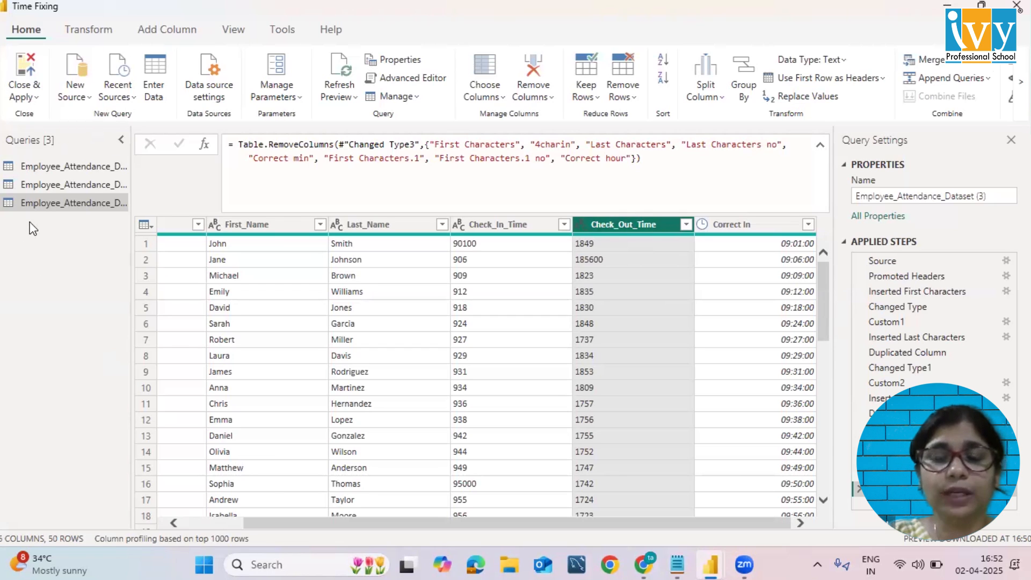
# Inspect the Promoted Headers and Changed Type steps of the first Employee_Attendance_Dataset query, and return to Employee_Attendance_Dataset (3).
pyautogui.click(82, 170)
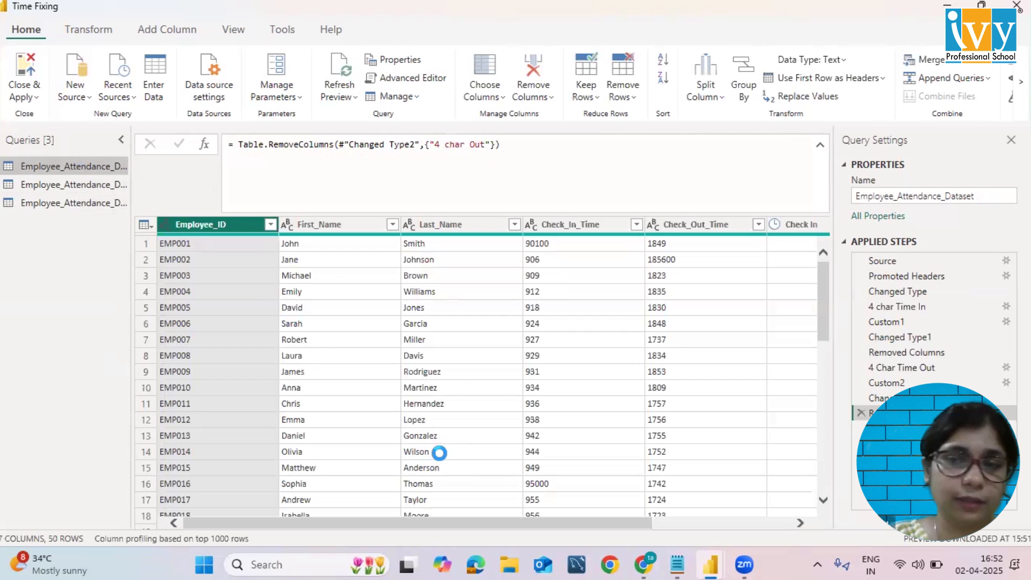
pyautogui.moveTo(898, 336); pyautogui.dragTo(896, 277)
pyautogui.click(897, 278)
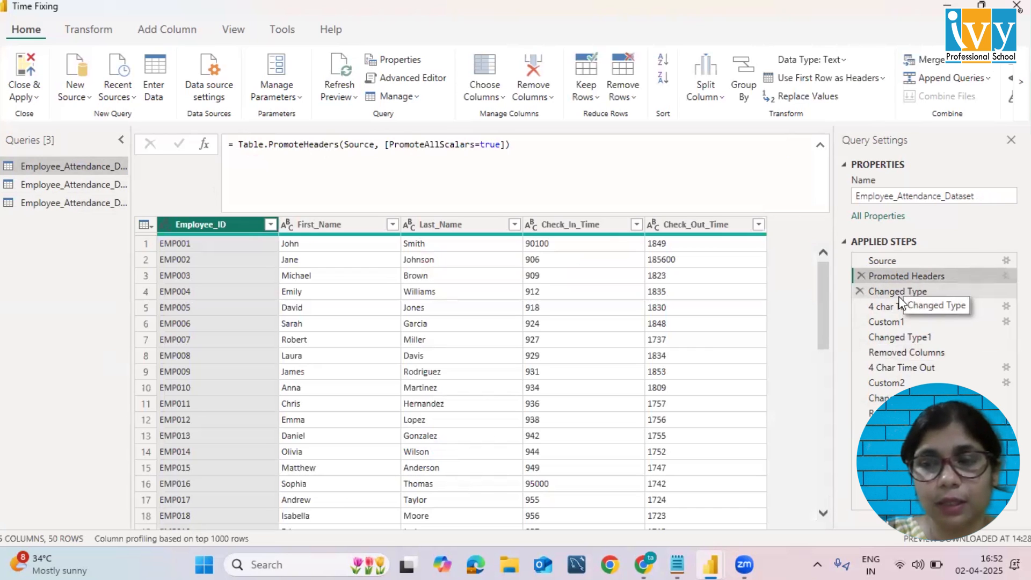
pyautogui.click(900, 296)
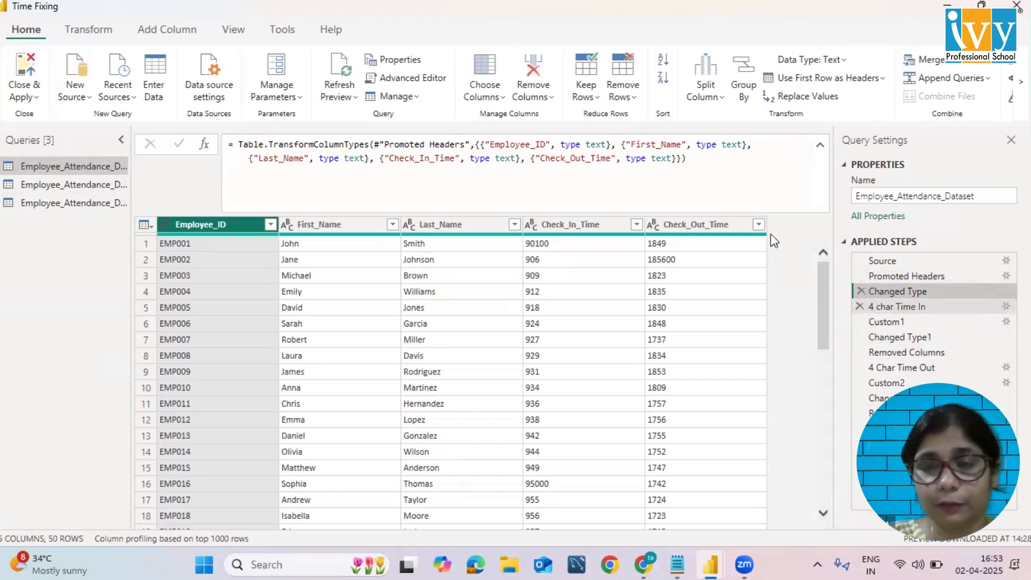
pyautogui.click(39, 198)
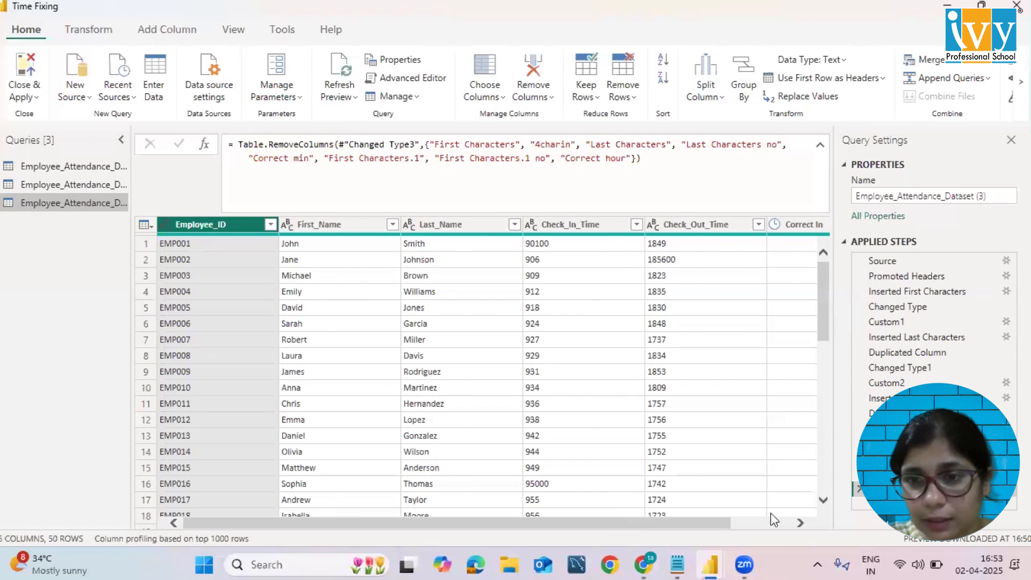
# Review the Custom1 formula that adds the 4charin column in Employee_Attendance_Dataset (3).
pyautogui.hscroll(3, 771, 514)
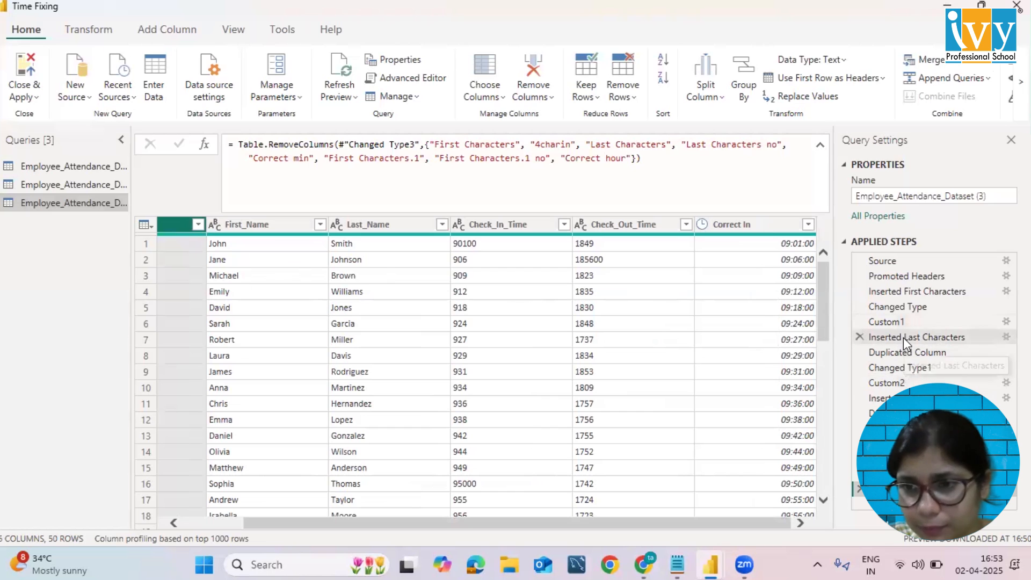
pyautogui.click(895, 324)
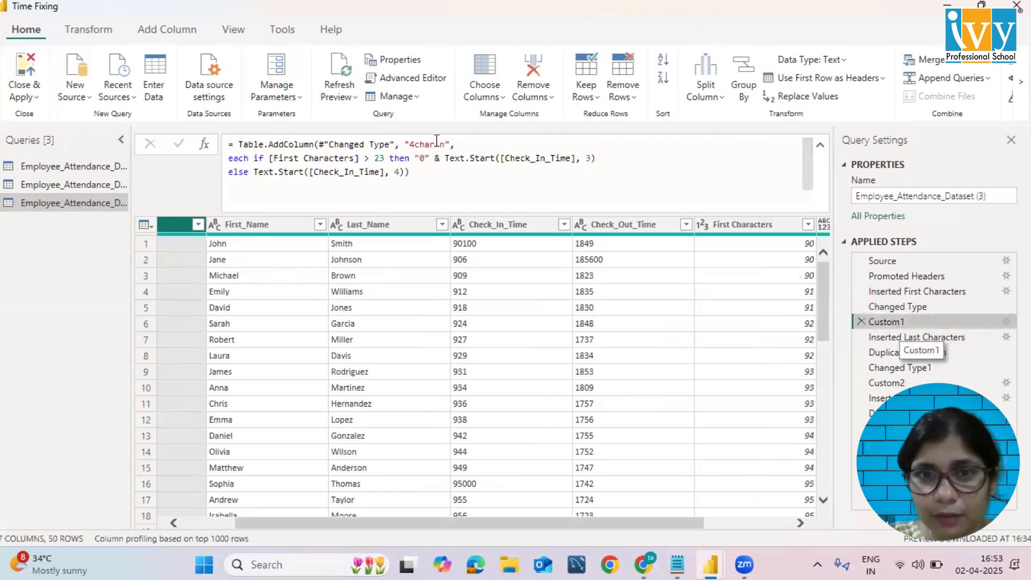
pyautogui.click(426, 179)
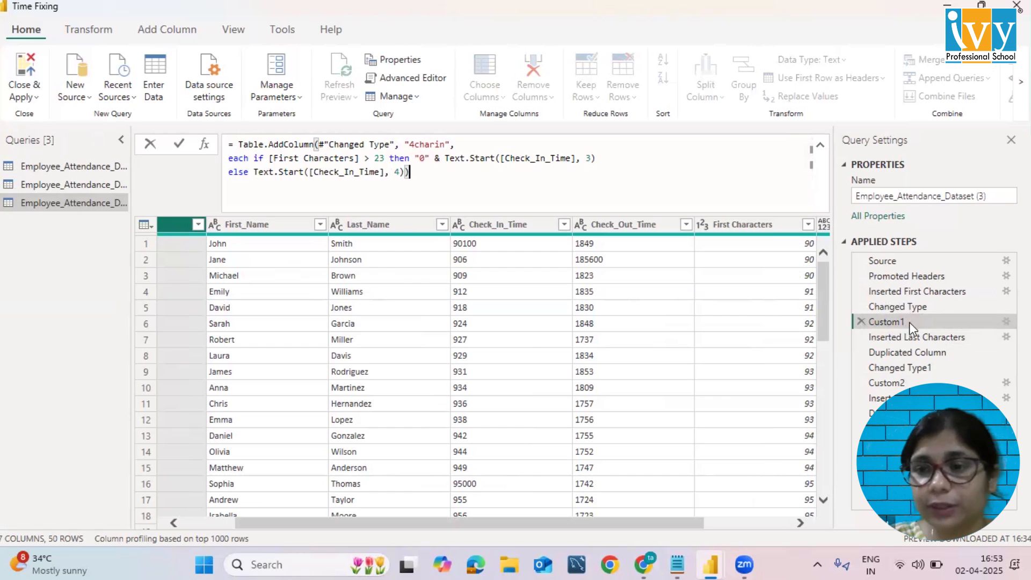
# Switch to the first Employee_Attendance_Dataset query and examine the Text.Start expression on Check_In_Time in its 4 char Time In step.
pyautogui.click(70, 172)
pyautogui.click(70, 171)
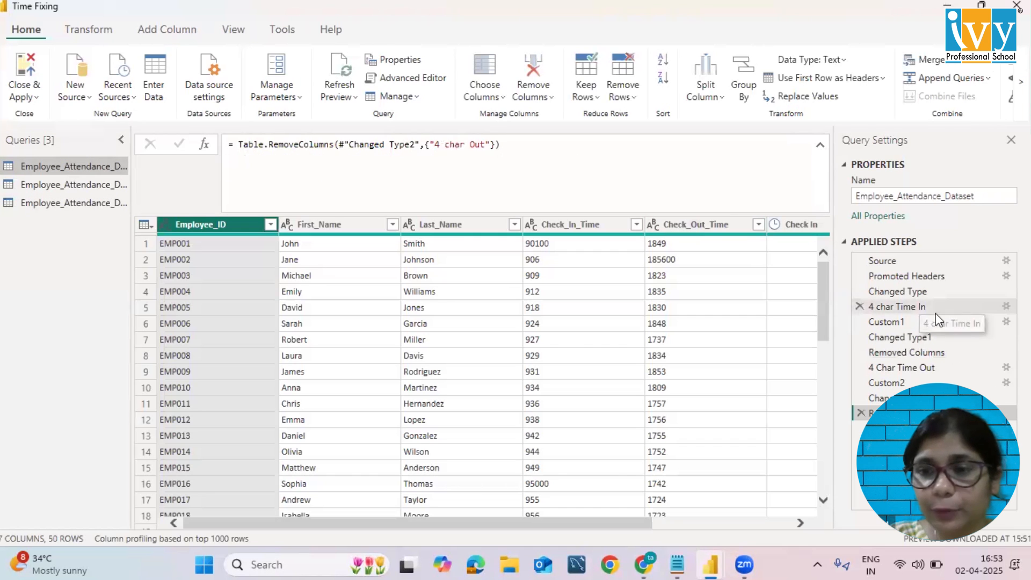
pyautogui.click(926, 307)
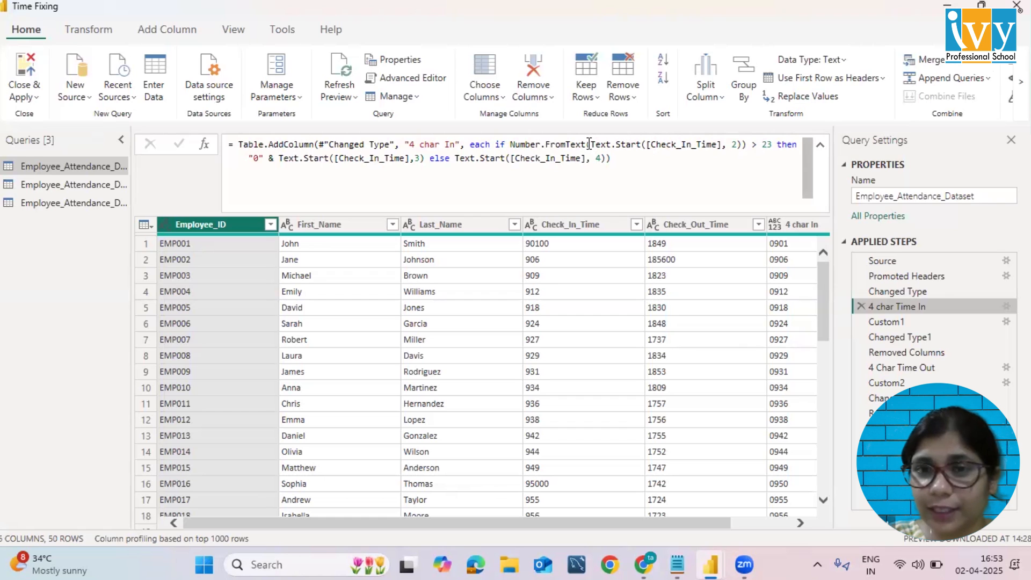
pyautogui.moveTo(590, 145); pyautogui.dragTo(753, 145)
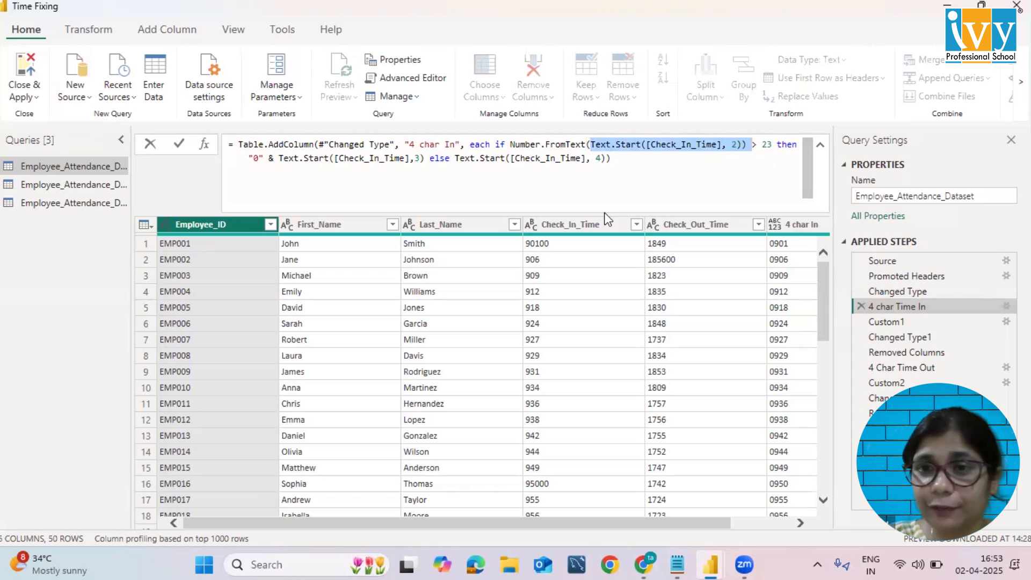
pyautogui.click(714, 131)
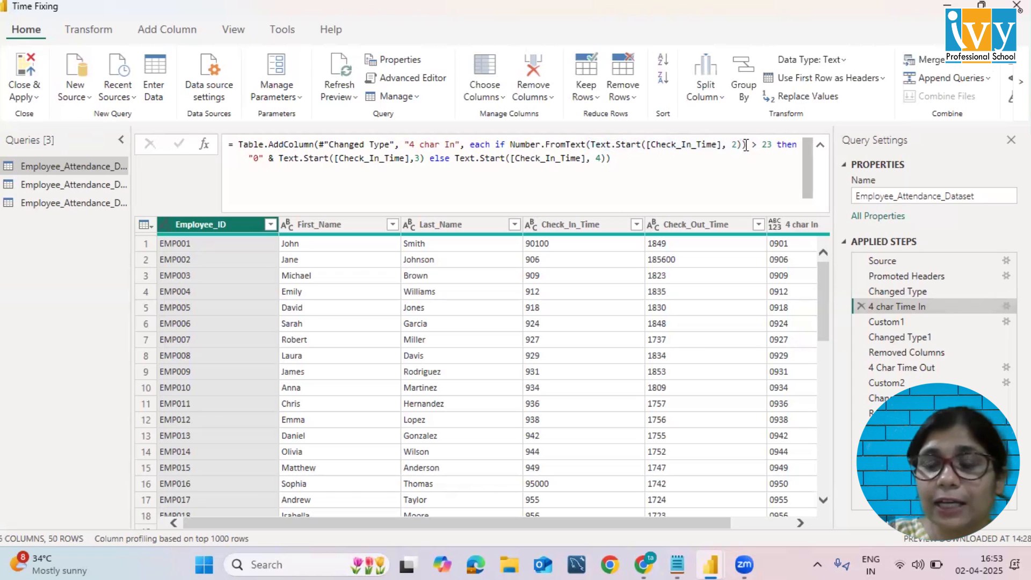
pyautogui.click(744, 145)
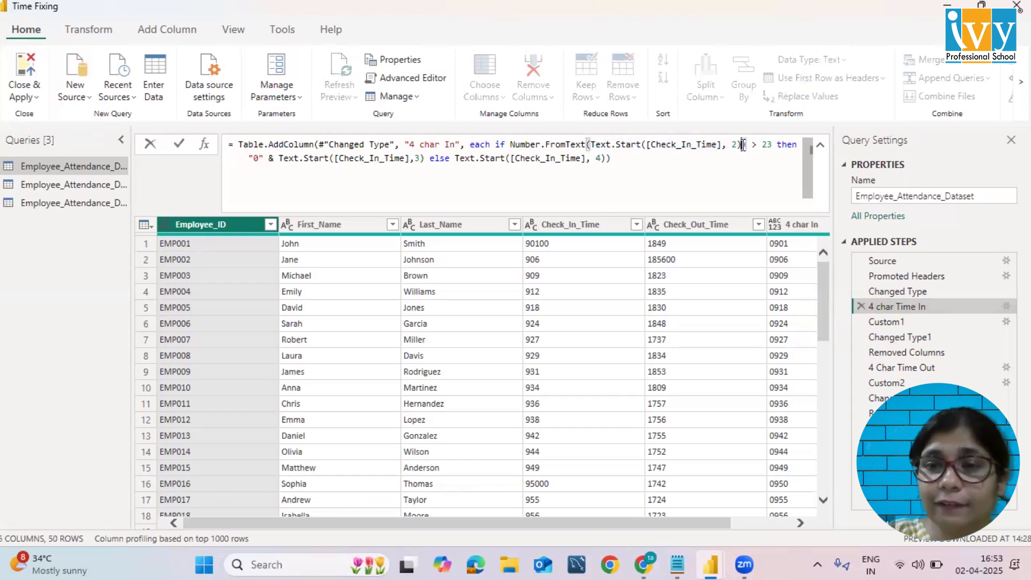
pyautogui.moveTo(746, 145); pyautogui.dragTo(591, 145)
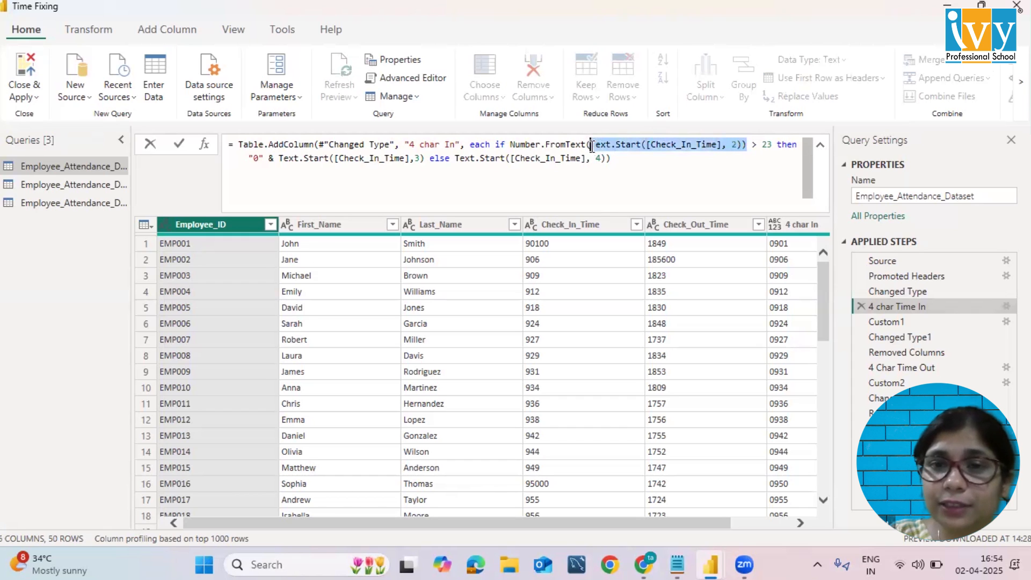
pyautogui.click(747, 192)
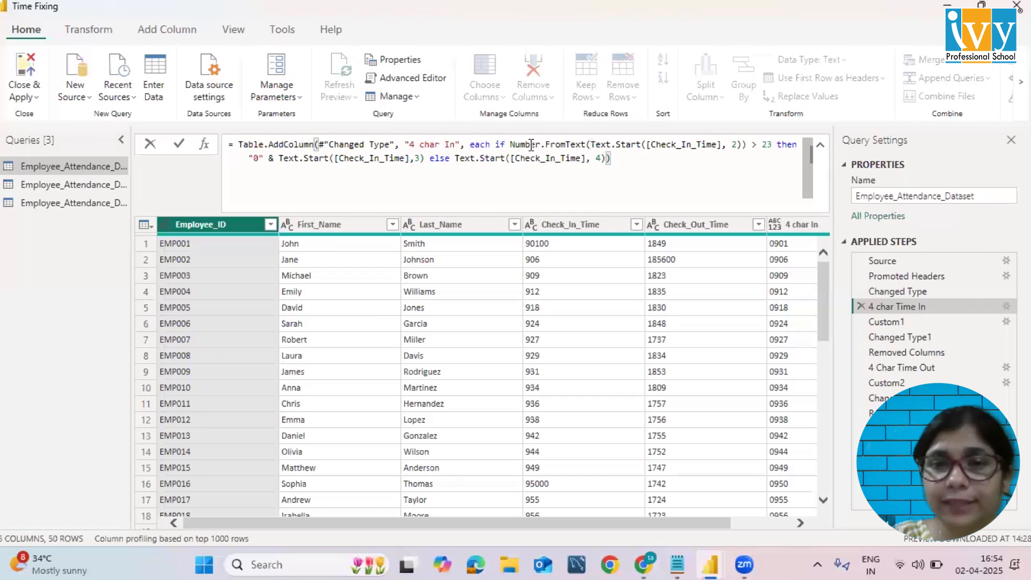
# Examine how Number.FromText wraps the two-character Text.Start expression in the 4 char Time In condition.
pyautogui.moveTo(534, 143); pyautogui.dragTo(748, 142)
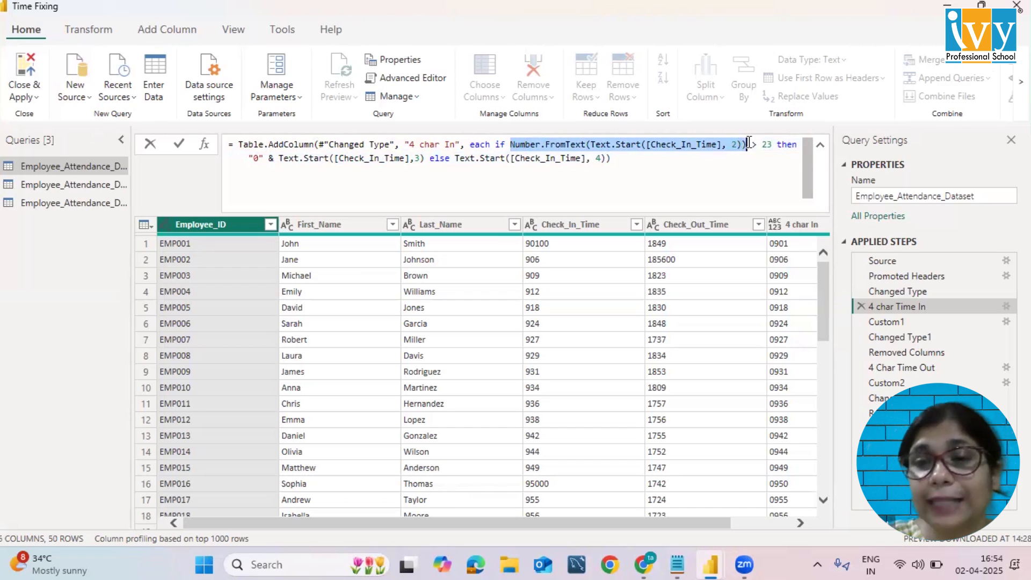
pyautogui.hotkey('ctrl', 'End')
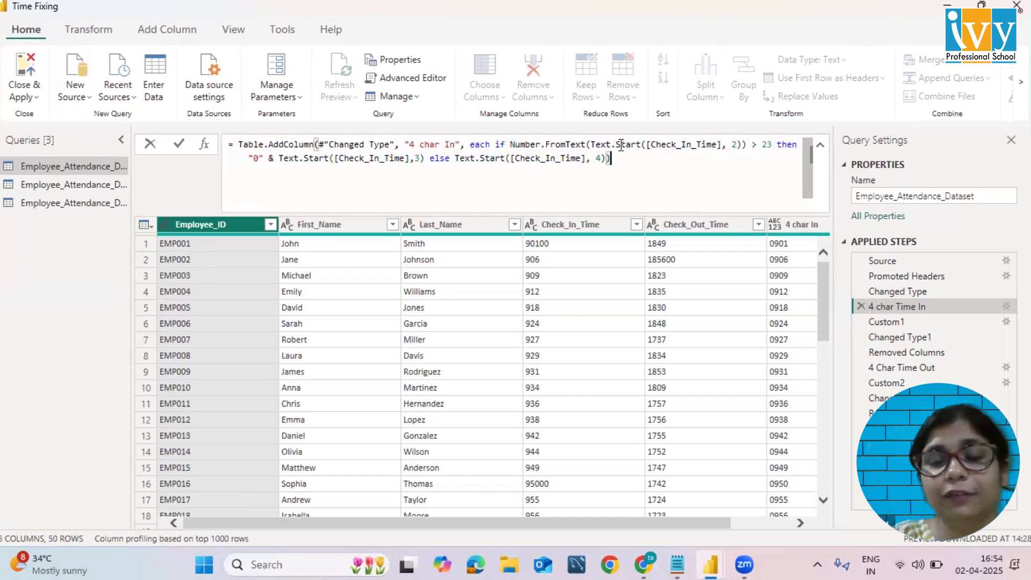
pyautogui.moveTo(622, 145)
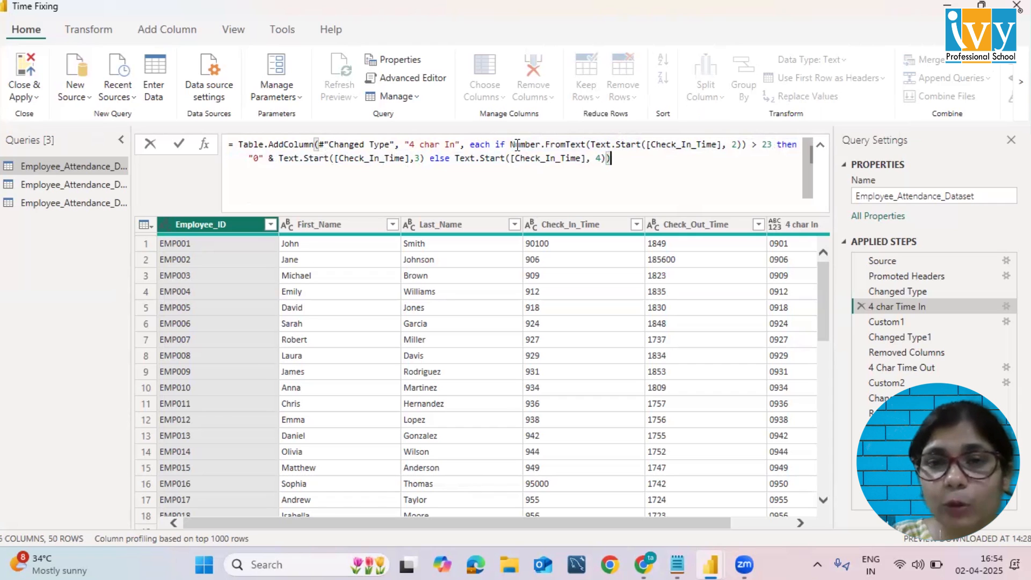
pyautogui.moveTo(510, 145); pyautogui.dragTo(587, 140)
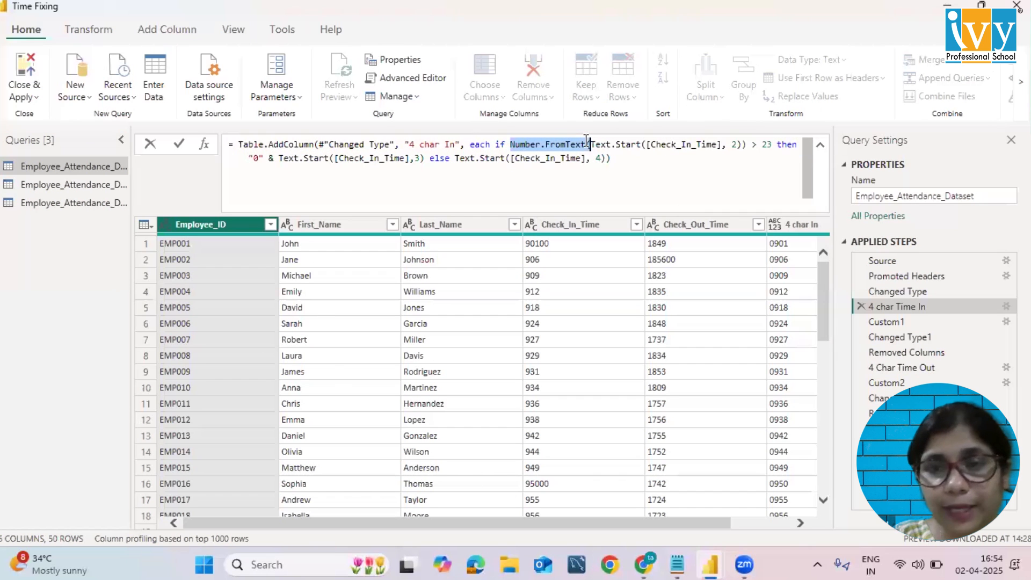
pyautogui.click(589, 144)
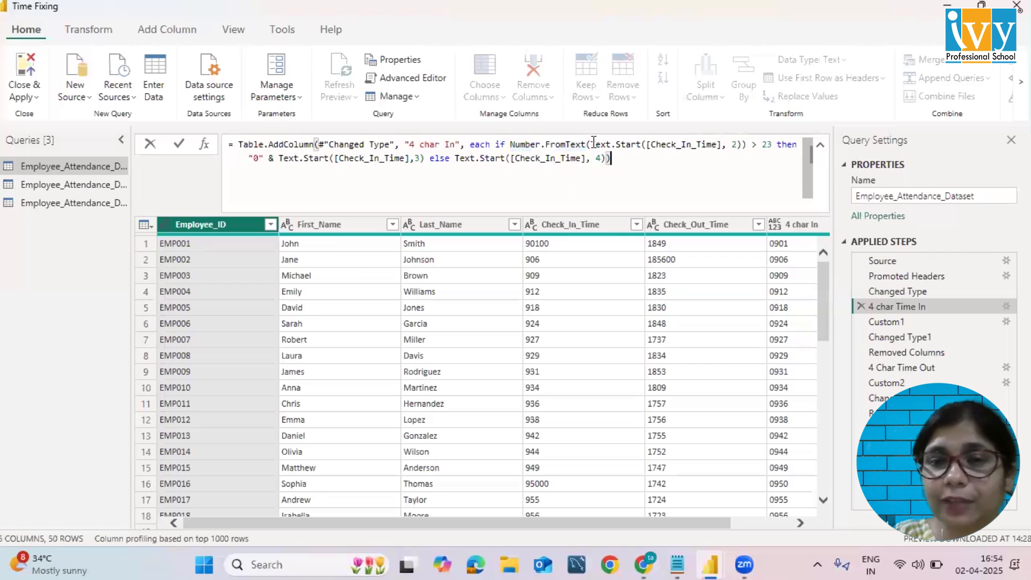
pyautogui.moveTo(591, 144); pyautogui.dragTo(745, 144)
pyautogui.click(668, 166)
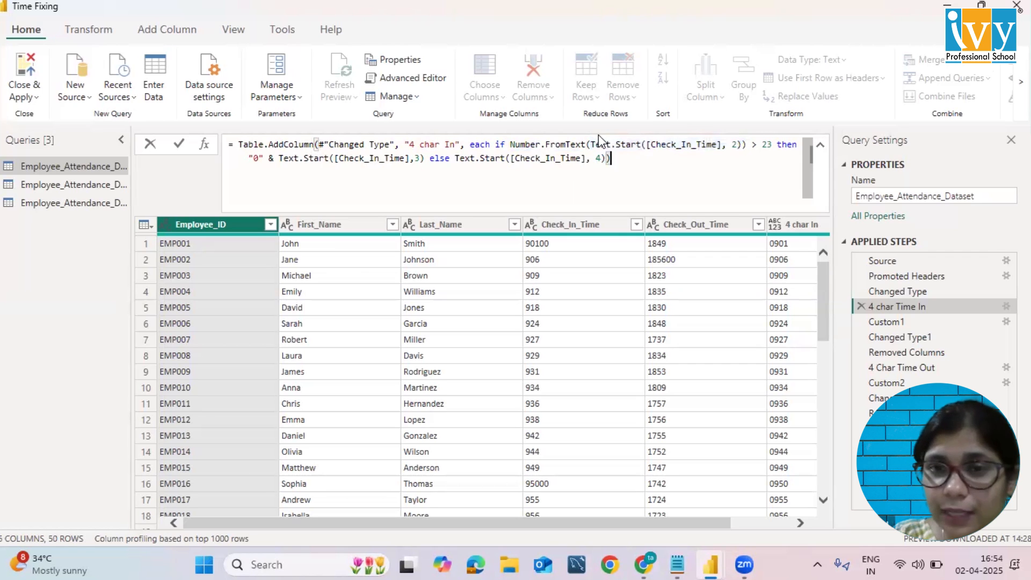
pyautogui.moveTo(591, 139)
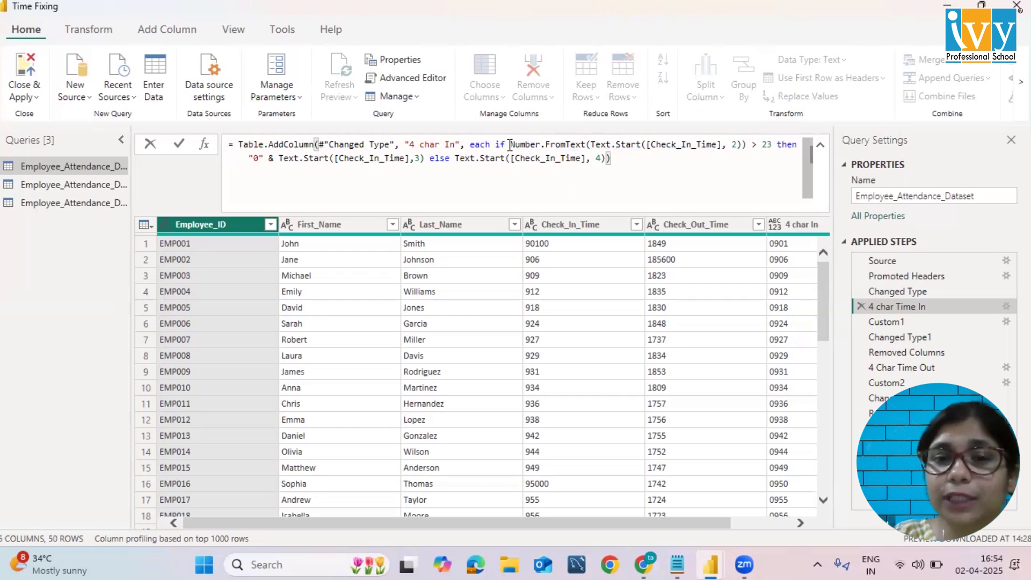
pyautogui.moveTo(509, 145); pyautogui.dragTo(590, 144)
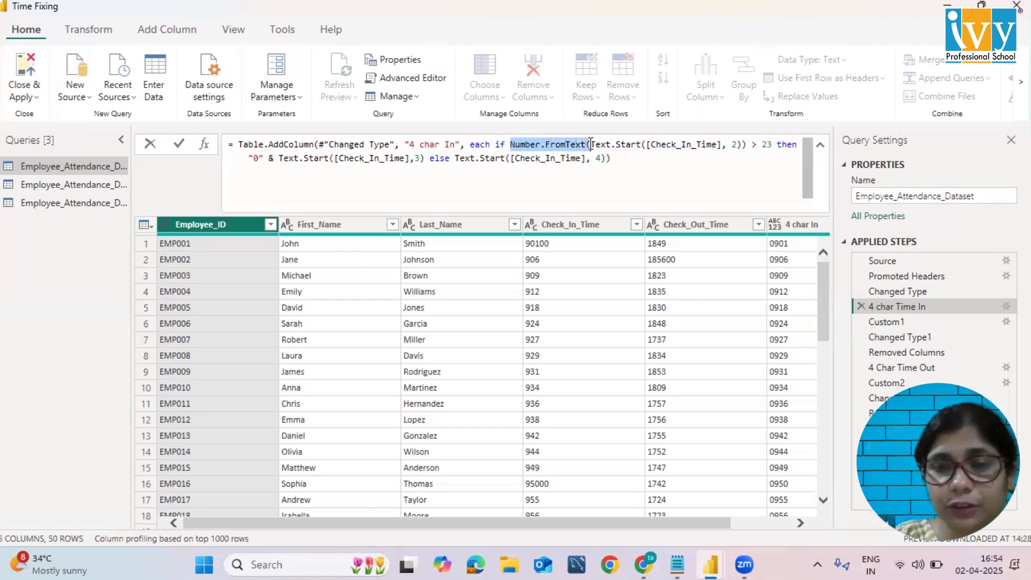
pyautogui.click(642, 164)
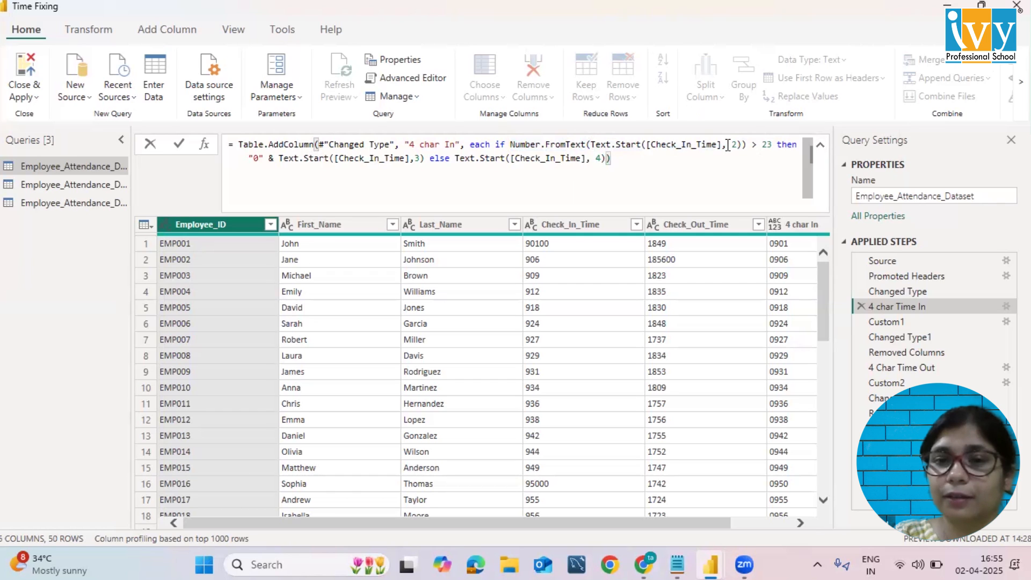
# Show the Custom1 step of this query and examine its condition comparing the last two characters of 4 char In with 59.
pyautogui.press('Return')
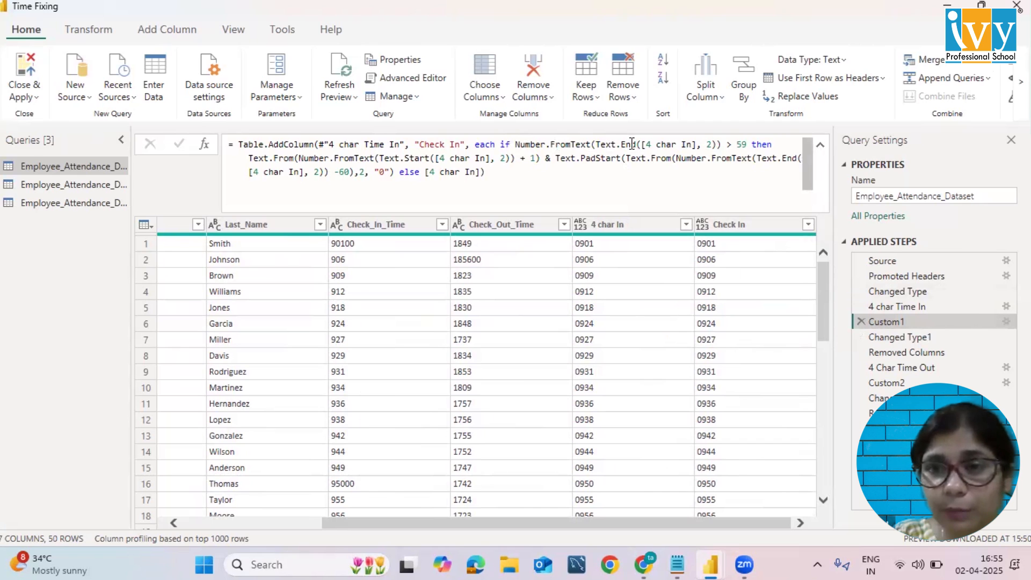
pyautogui.moveTo(515, 144); pyautogui.dragTo(712, 144)
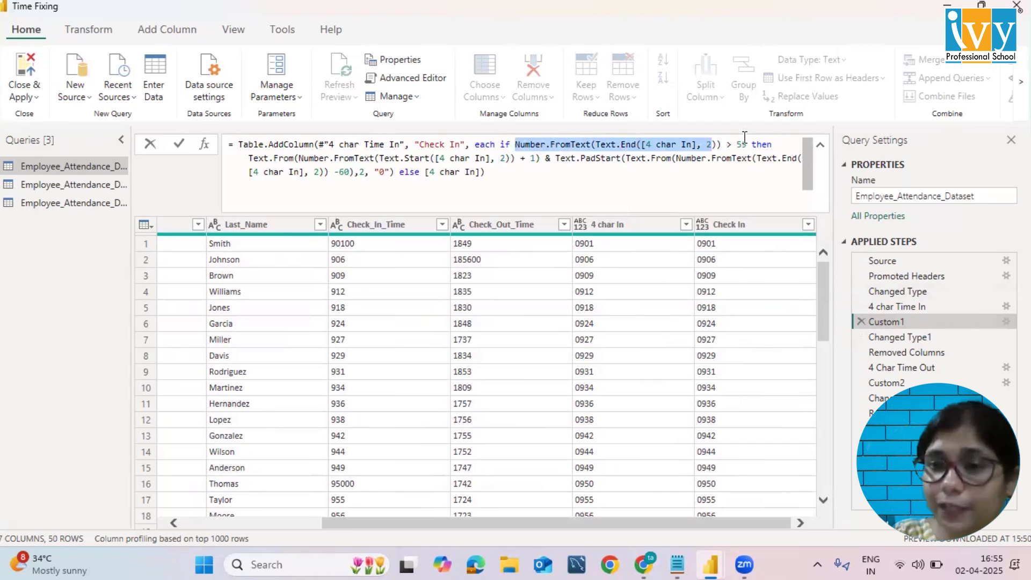
pyautogui.click(760, 172)
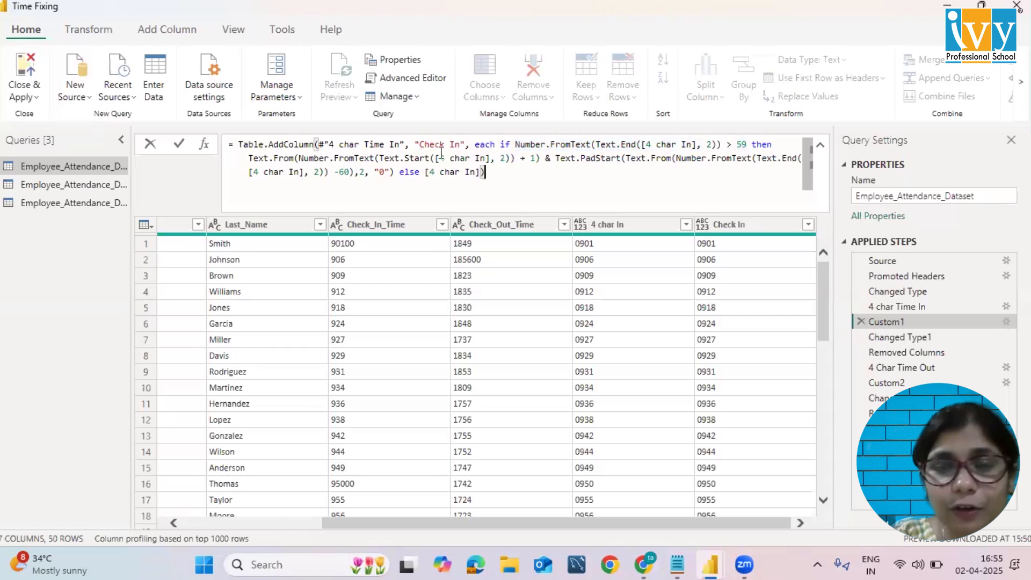
# Examine the hour part of the Custom1 formula, from Text.Start and Number.FromText through the + 1 to the enclosing Text.From.
pyautogui.moveTo(379, 158); pyautogui.dragTo(511, 157)
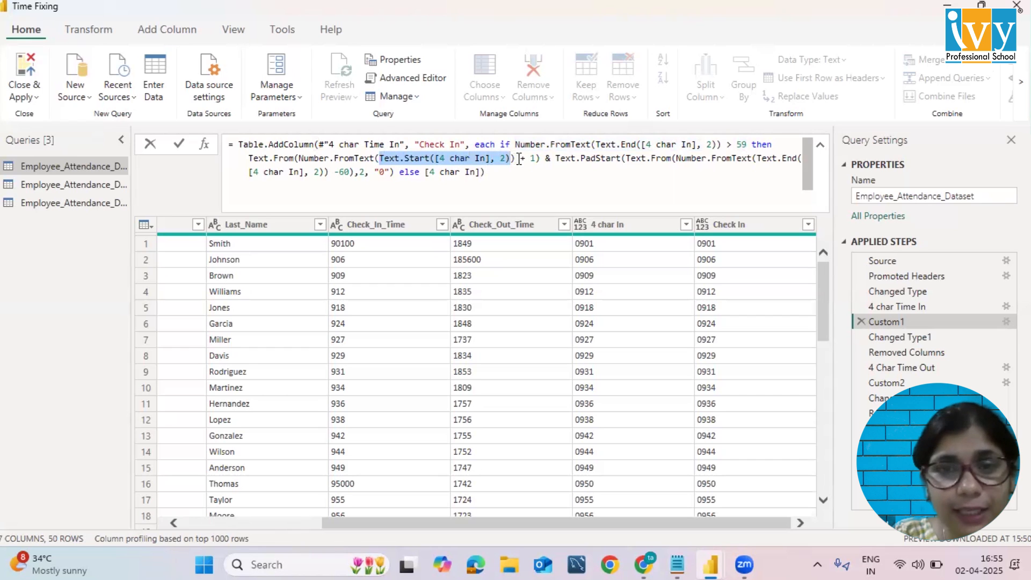
pyautogui.press('Right')
pyautogui.keyDown('shift'); pyautogui.click(299, 158); pyautogui.keyUp('shift')
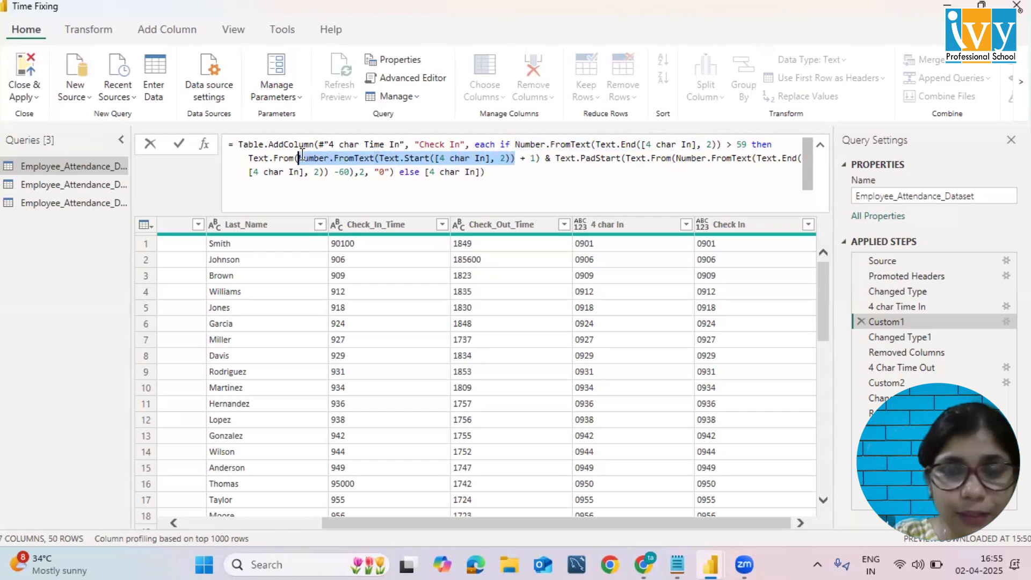
pyautogui.click(535, 157)
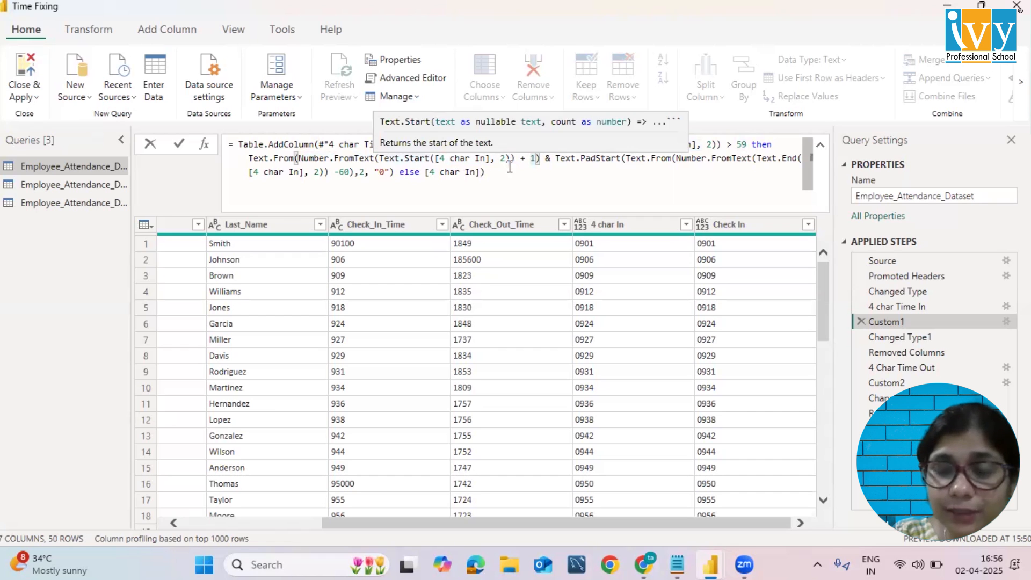
pyautogui.click(511, 165)
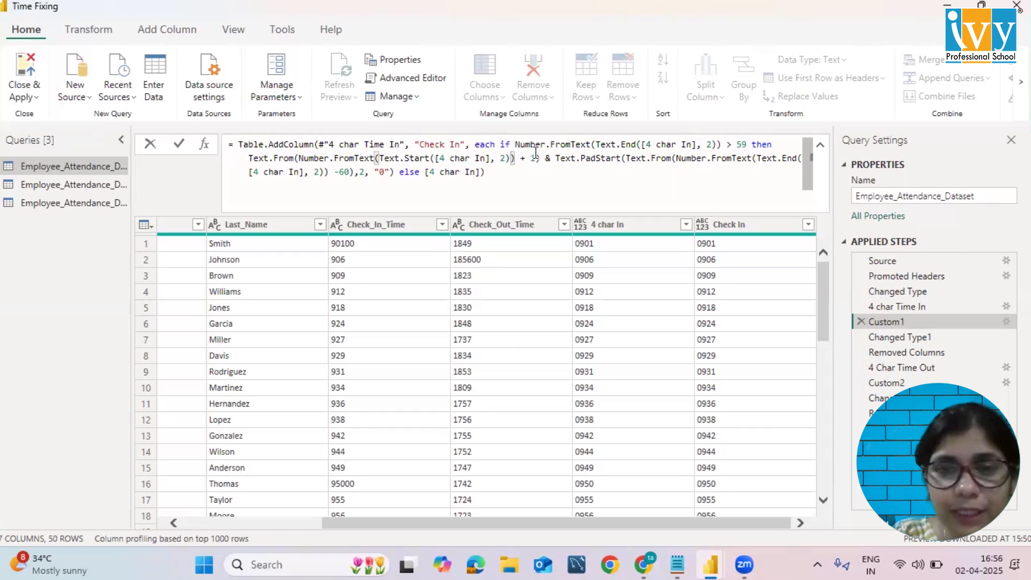
pyautogui.moveTo(519, 159); pyautogui.dragTo(536, 158)
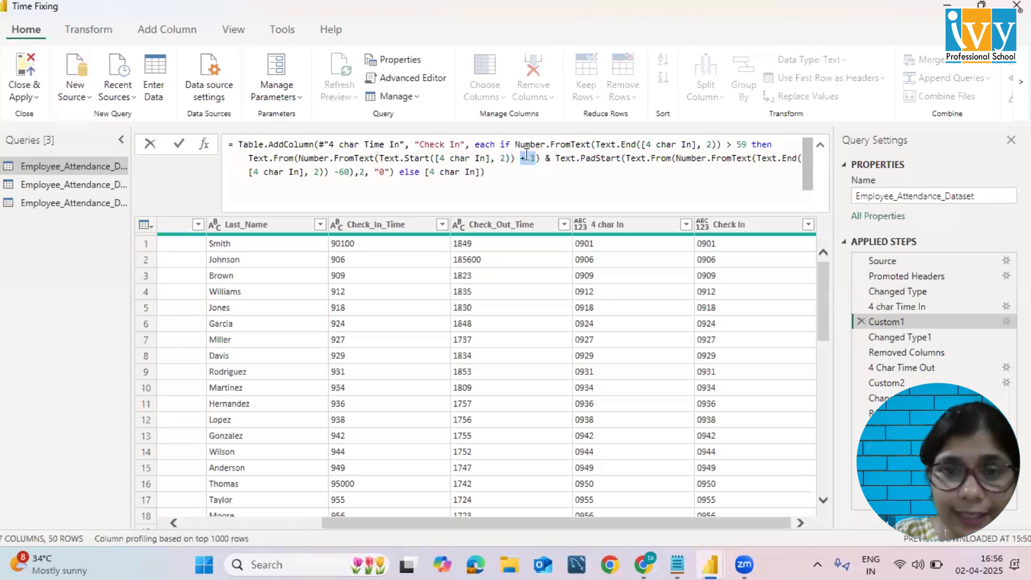
pyautogui.keyDown('shift'); pyautogui.click(248, 158); pyautogui.keyUp('shift')
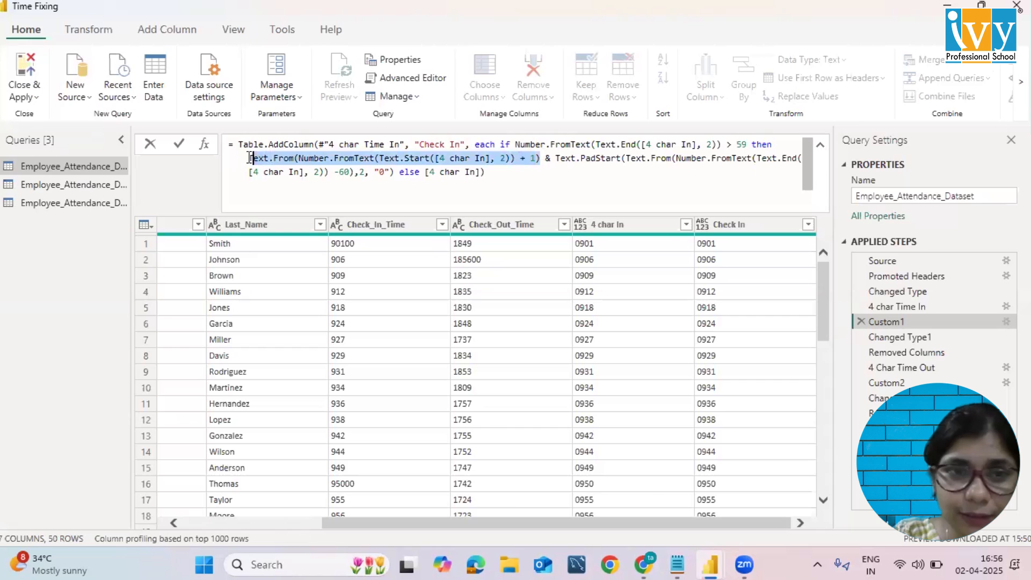
pyautogui.hotkey('ctrl', 'End')
pyautogui.click(542, 157)
pyautogui.hotkey('ctrl', 'End')
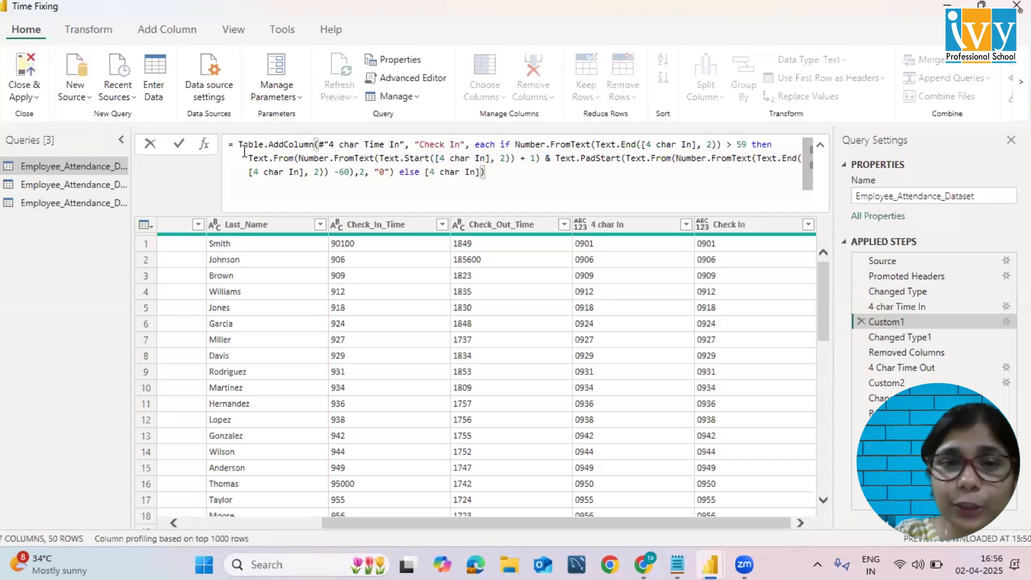
pyautogui.moveTo(243, 159); pyautogui.dragTo(540, 158)
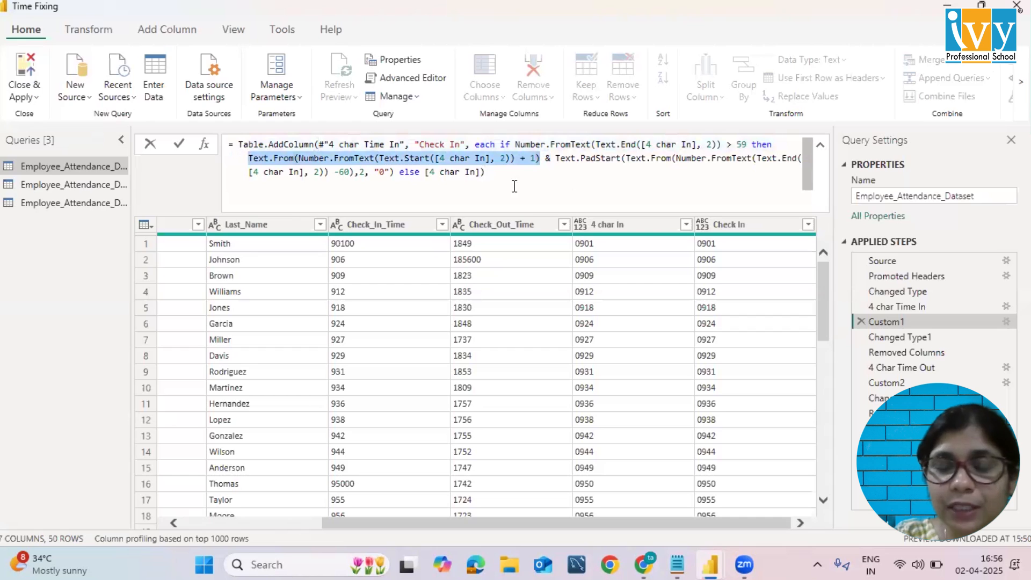
pyautogui.click(526, 171)
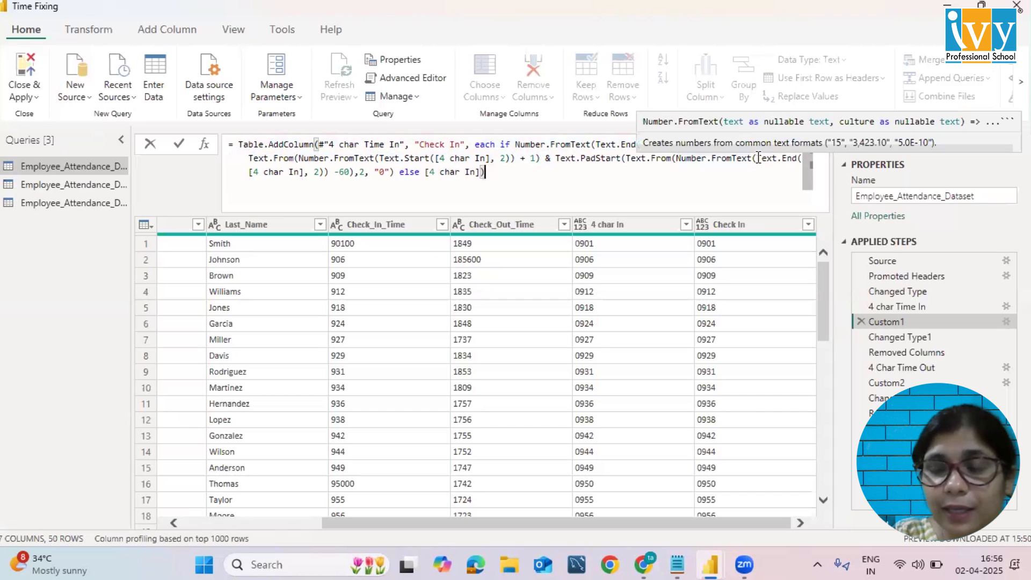
# Examine the minute part of the Custom1 formula, from Text.End and Number.FromText through the -60 to the enclosing Text.From.
pyautogui.moveTo(757, 159); pyautogui.dragTo(606, 159)
pyautogui.moveTo(309, 175); pyautogui.dragTo(324, 176)
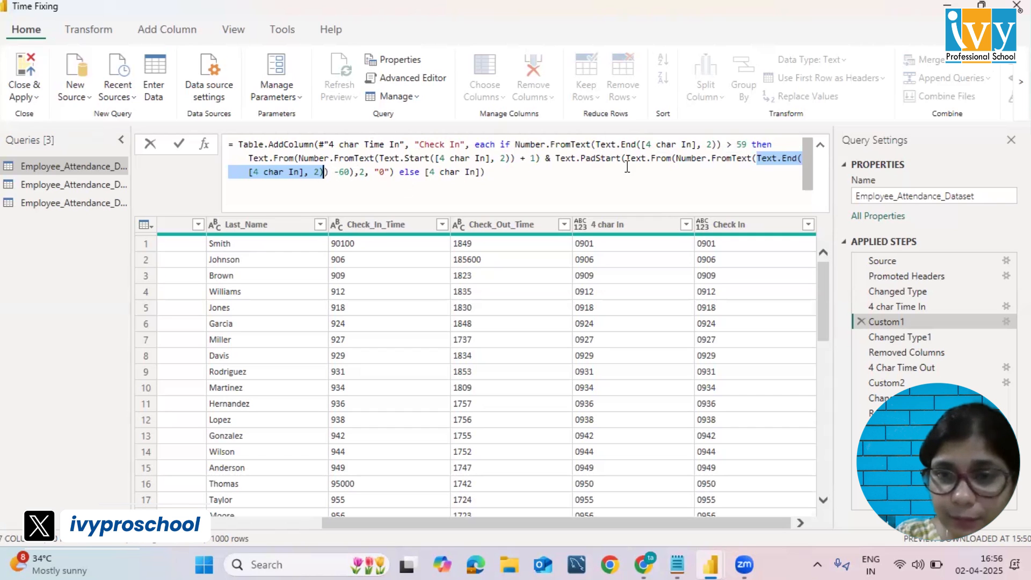
pyautogui.press('Right')
pyautogui.press('Right')
pyautogui.press('Right')
pyautogui.press('Right')
pyautogui.press('Right')
pyautogui.press('Right')
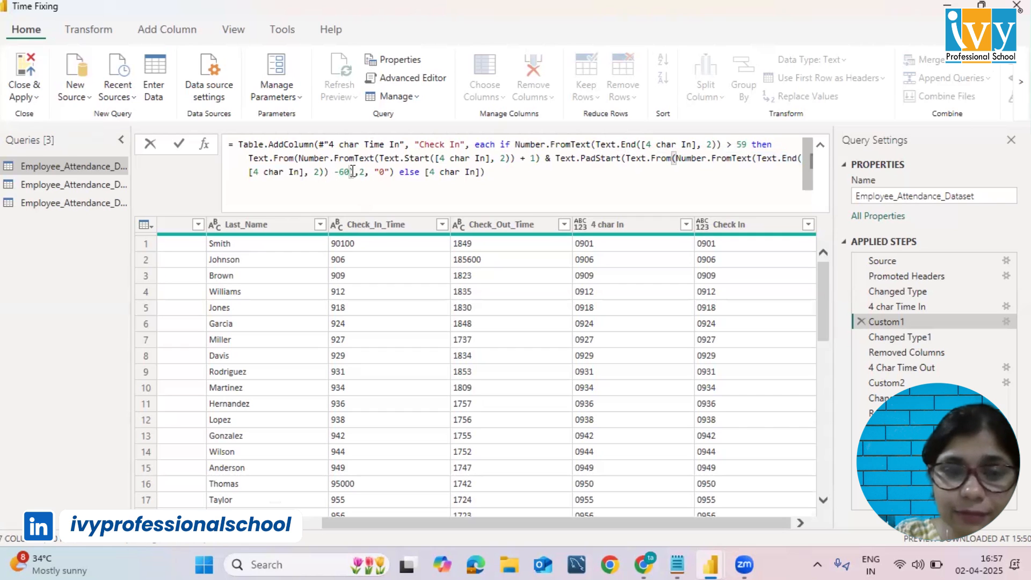
pyautogui.moveTo(626, 158); pyautogui.dragTo(354, 172)
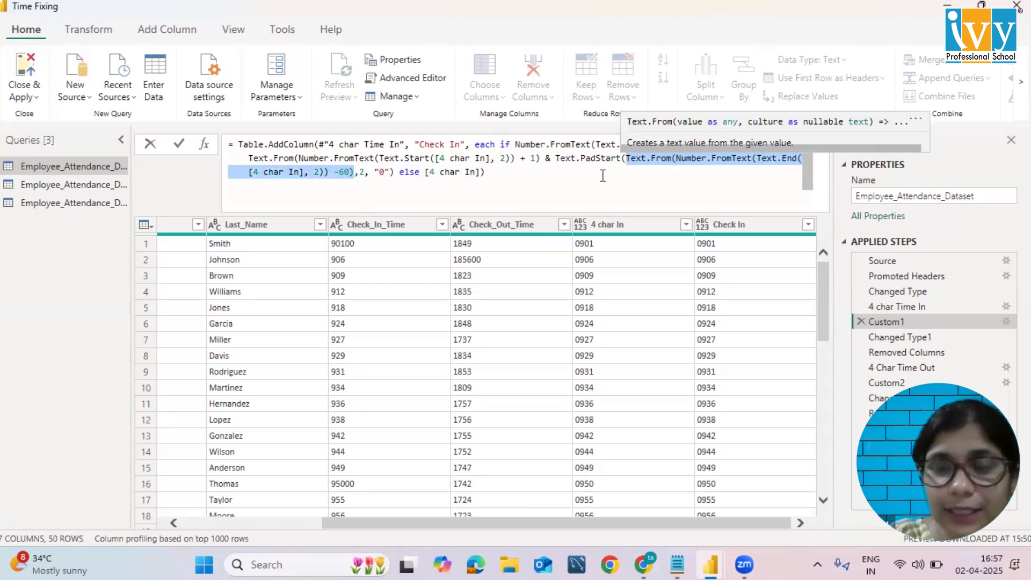
# Examine how Text.PadStart wraps the minute expression with a length of 2 and "0" as the padding character.
pyautogui.click(557, 159)
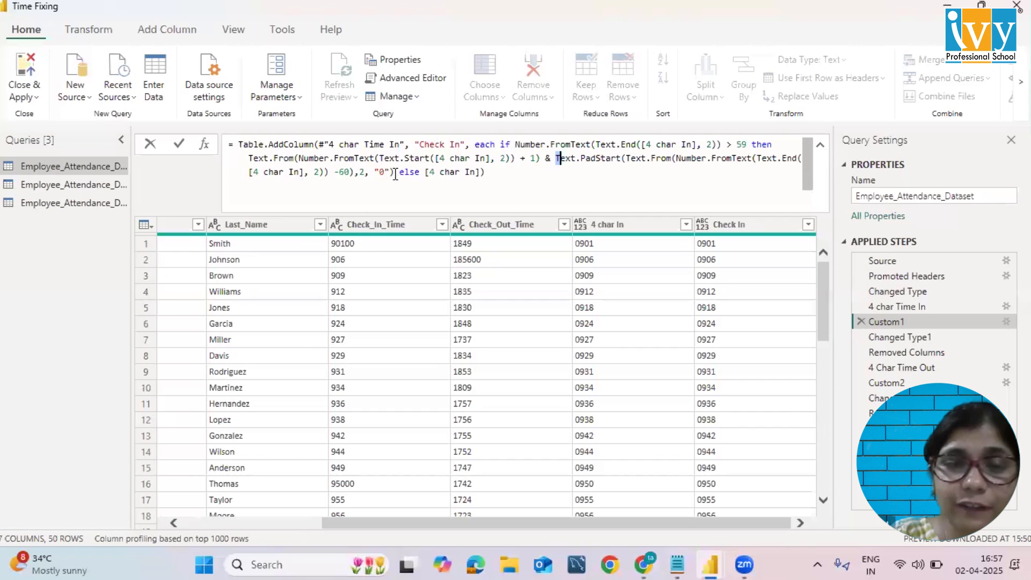
pyautogui.keyDown('shift'); pyautogui.click(395, 173); pyautogui.keyUp('shift')
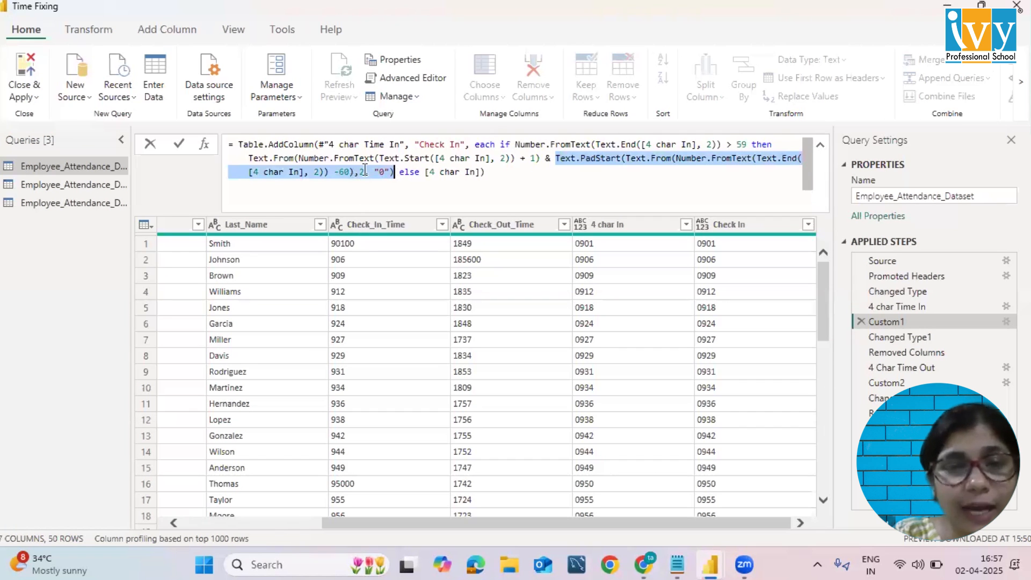
pyautogui.press('Right')
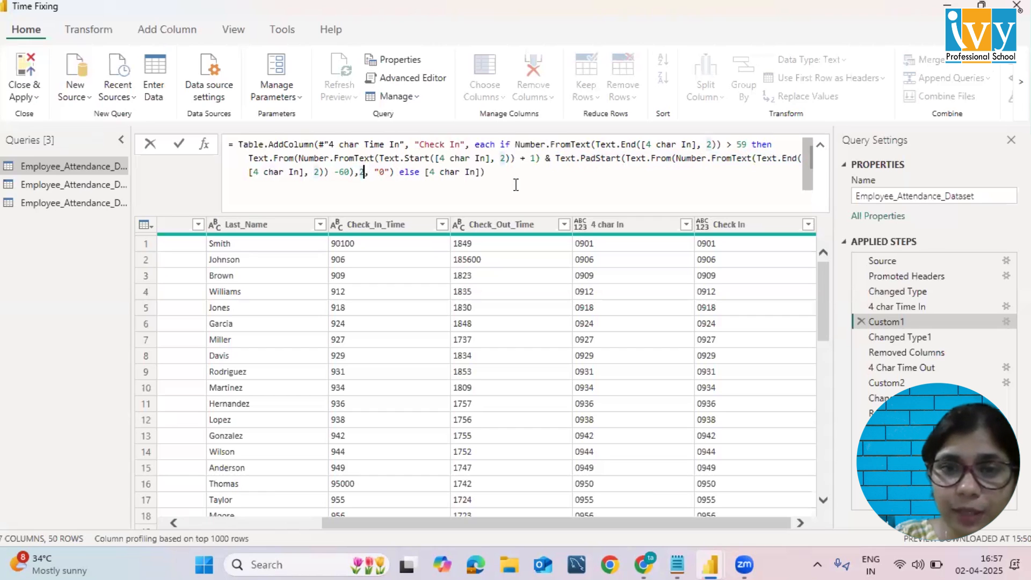
pyautogui.press('End')
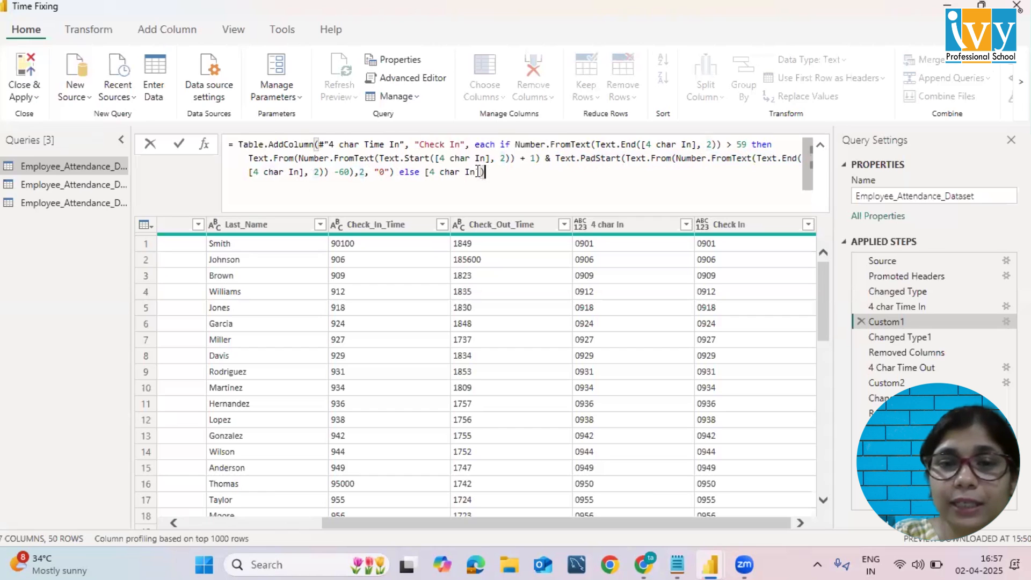
# Examine the complete then expression of the Custom1 formula and its else branch returning 4 char In.
pyautogui.moveTo(247, 156); pyautogui.dragTo(394, 172)
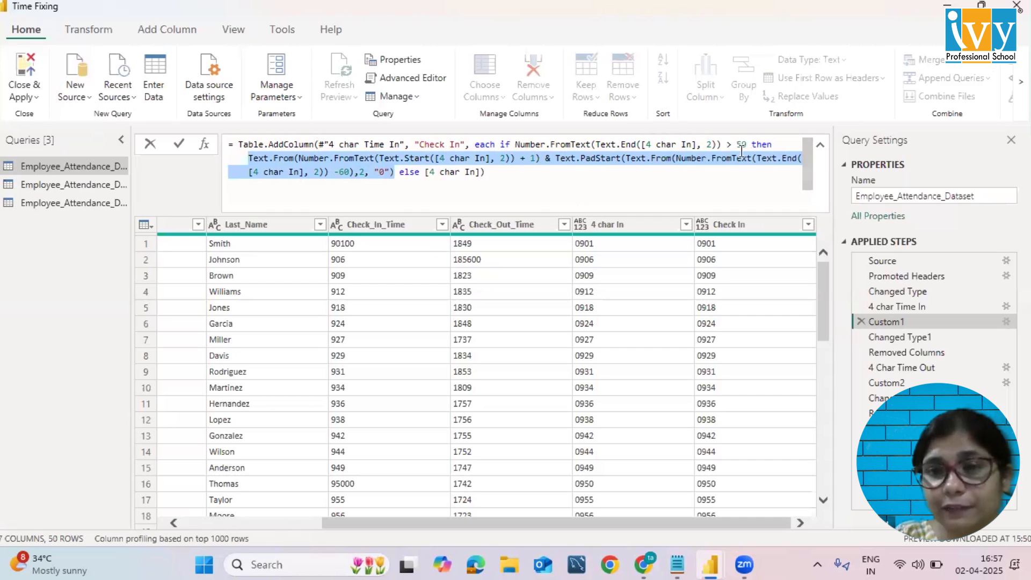
pyautogui.click(518, 171)
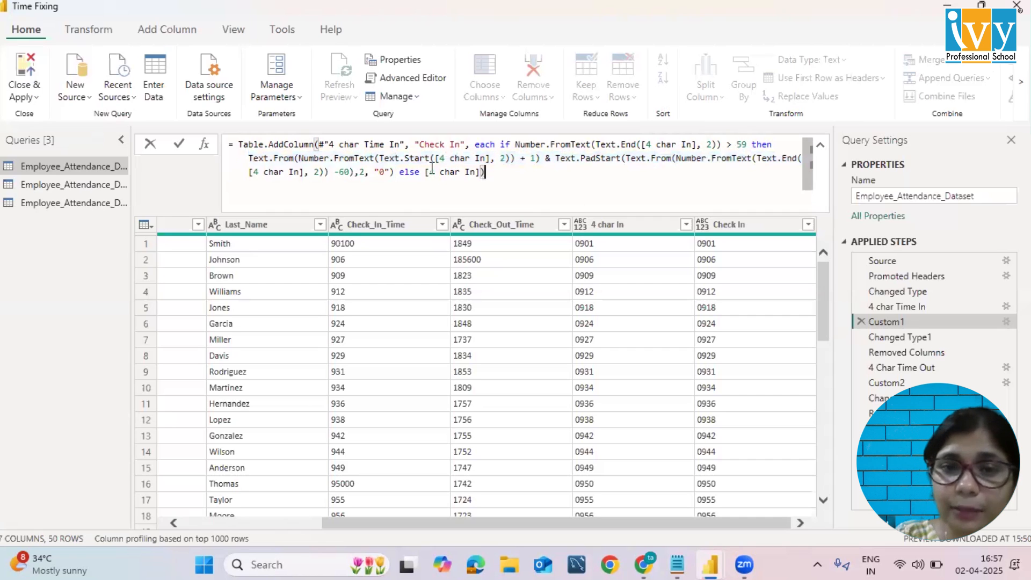
pyautogui.moveTo(431, 172); pyautogui.dragTo(478, 173)
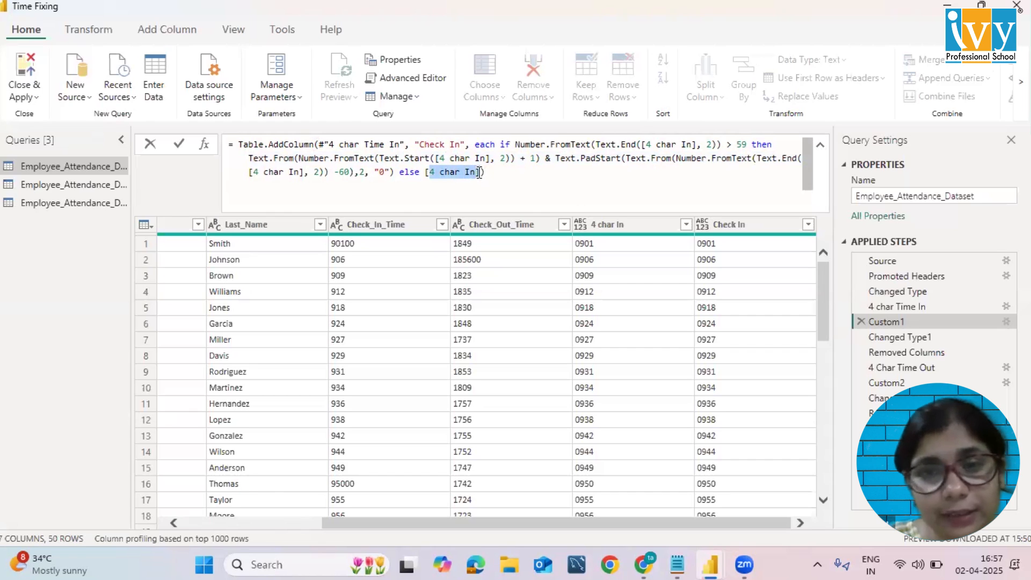
pyautogui.click(531, 181)
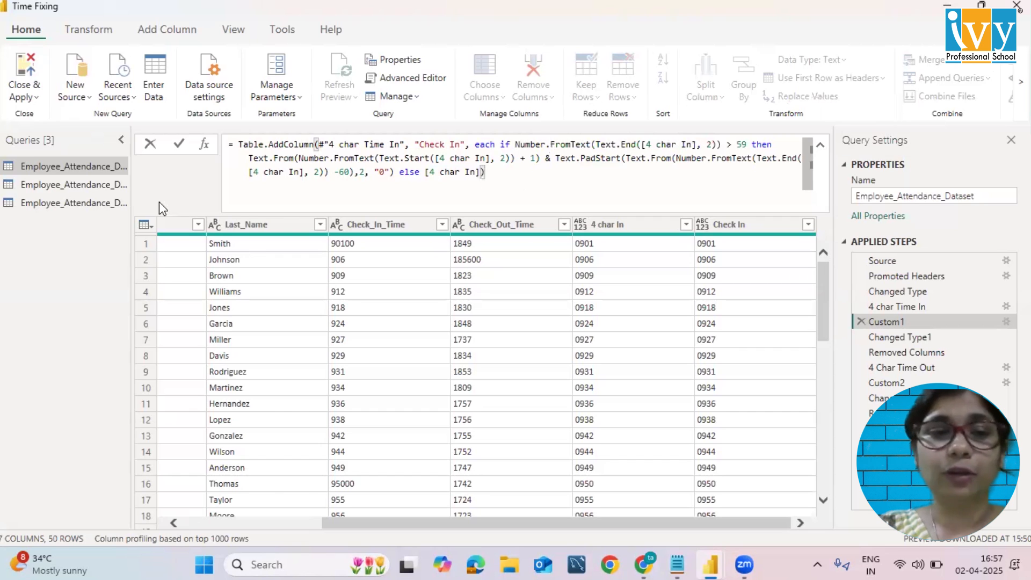
# Switch to the Employee_Attendance_Dataset (3) query and view its Correct In time column.
pyautogui.click(92, 202)
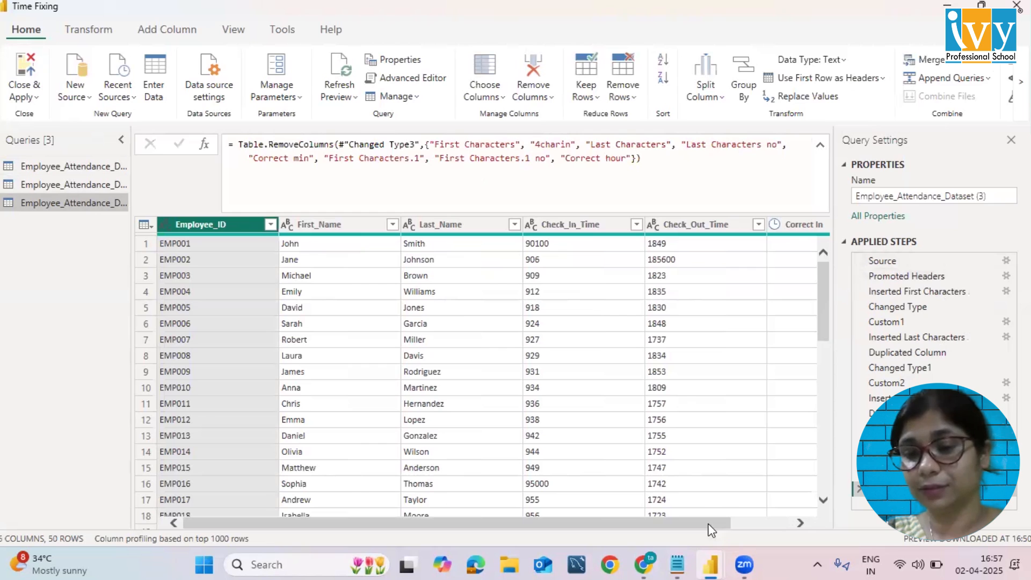
pyautogui.click(800, 523)
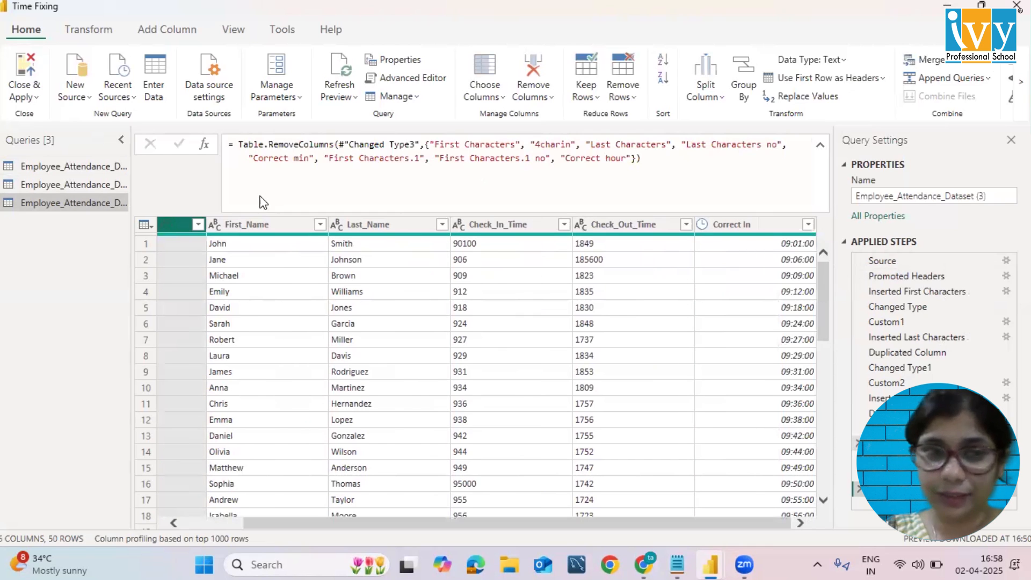
# Return to the first Employee_Attendance_Dataset query and review the 4 char Time In step's formula and its 4 char In column.
pyautogui.click(52, 166)
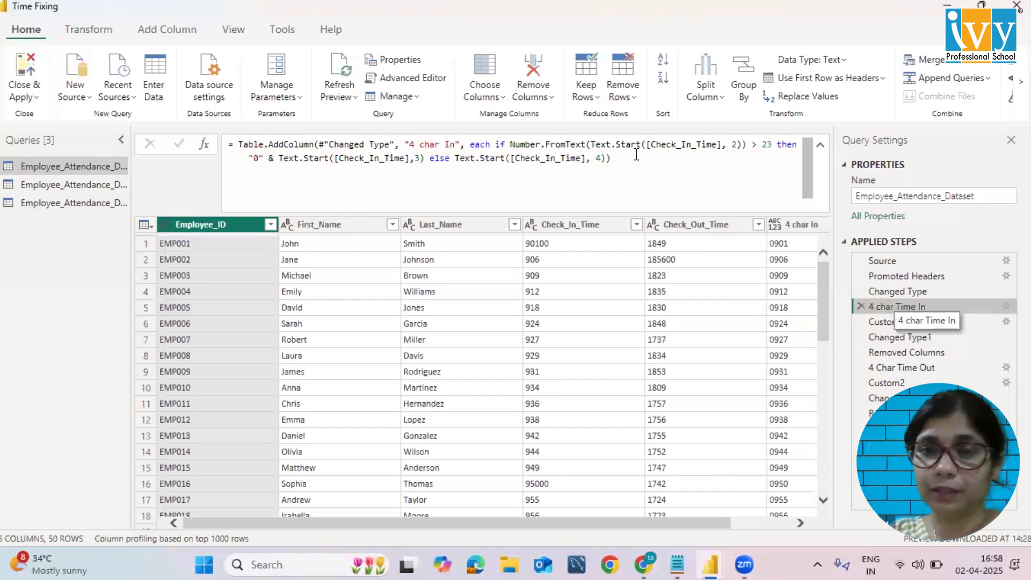
pyautogui.click(500, 203)
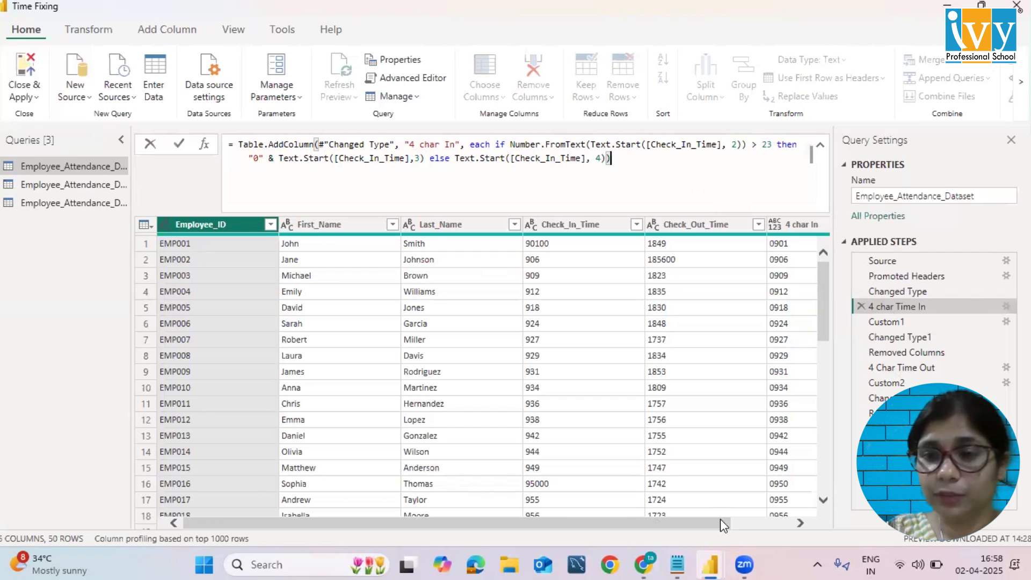
pyautogui.press('Return')
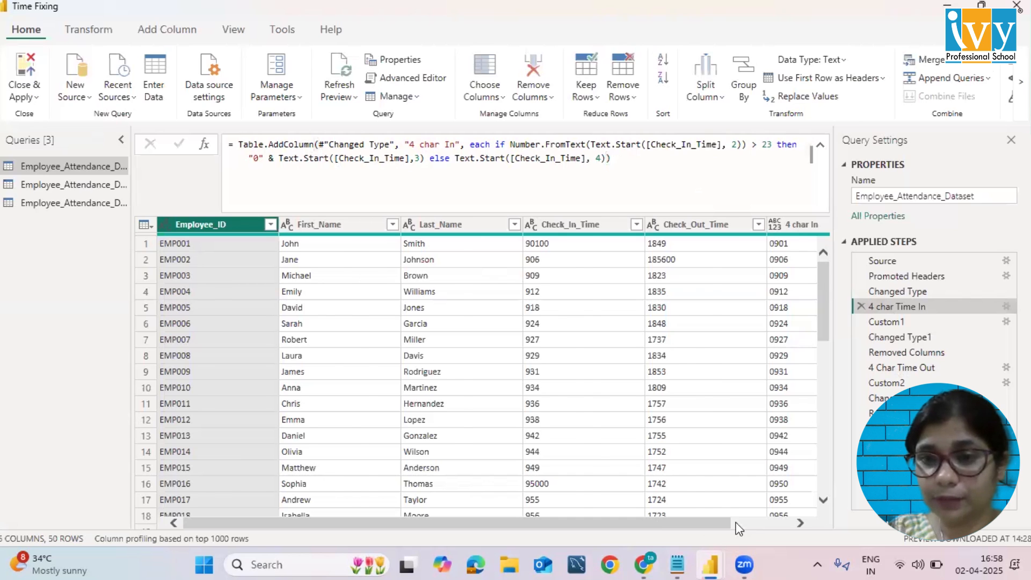
pyautogui.hscroll(2, 739, 529)
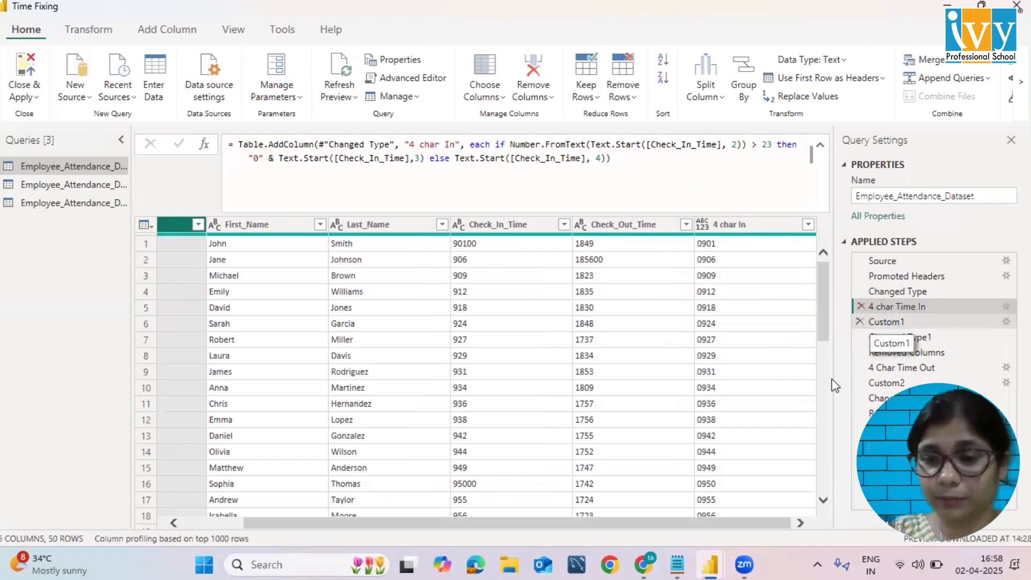
# Show the Custom1 step with its Check In column and examine the 59 threshold in the formula's condition.
pyautogui.hscroll(2, 763, 521)
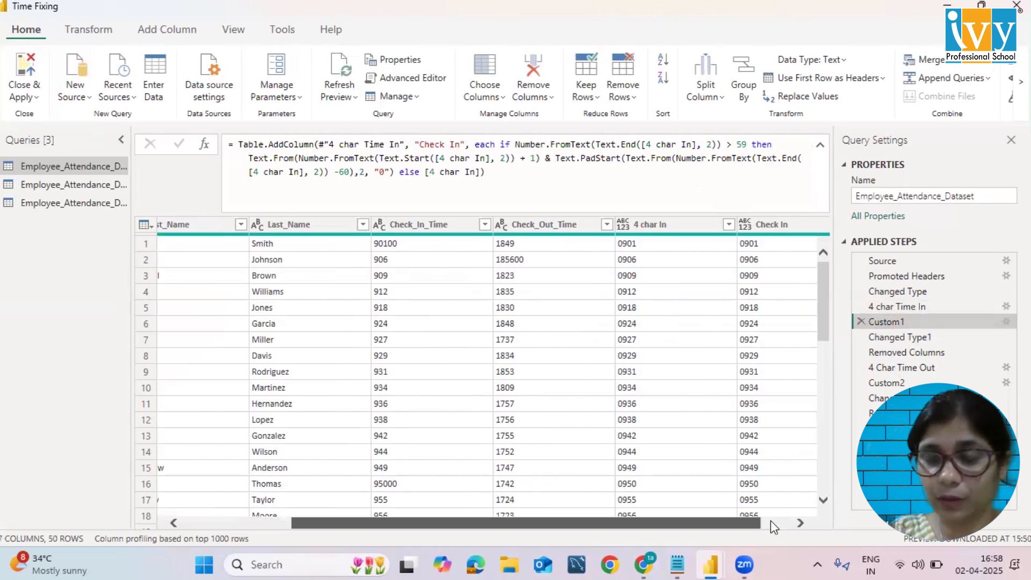
pyautogui.hscroll(1, 771, 521)
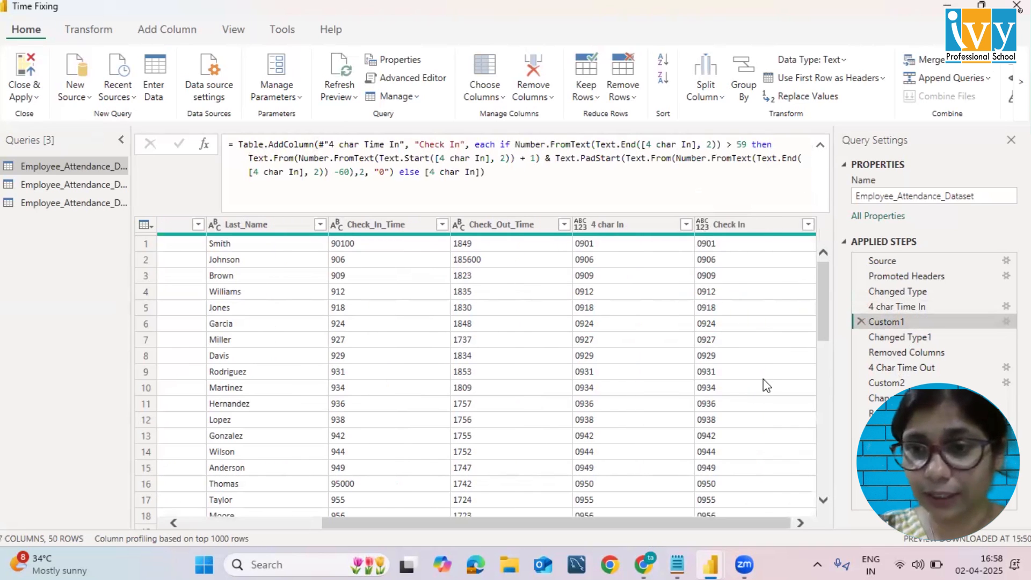
pyautogui.click(497, 173)
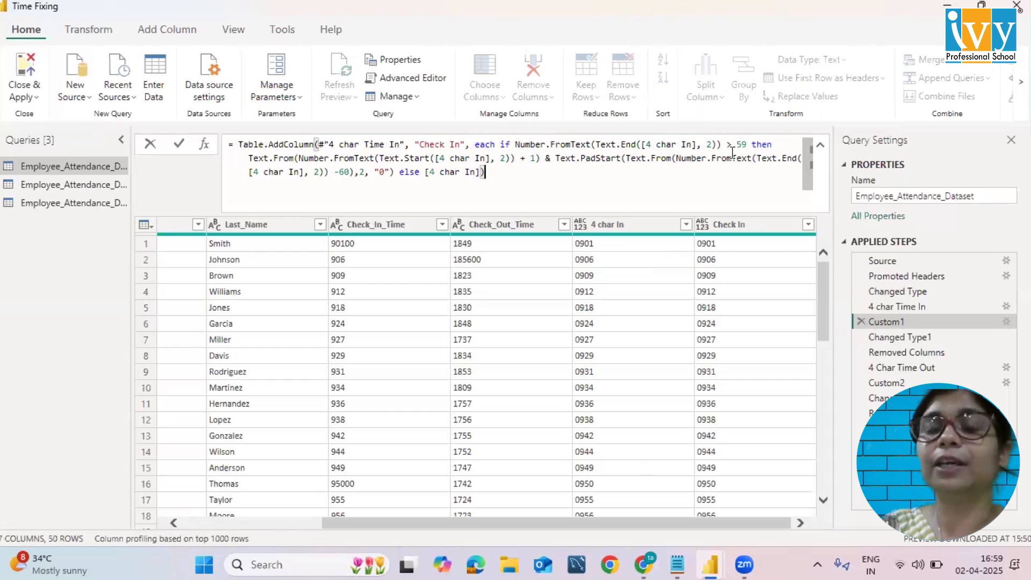
pyautogui.moveTo(747, 144); pyautogui.dragTo(734, 143)
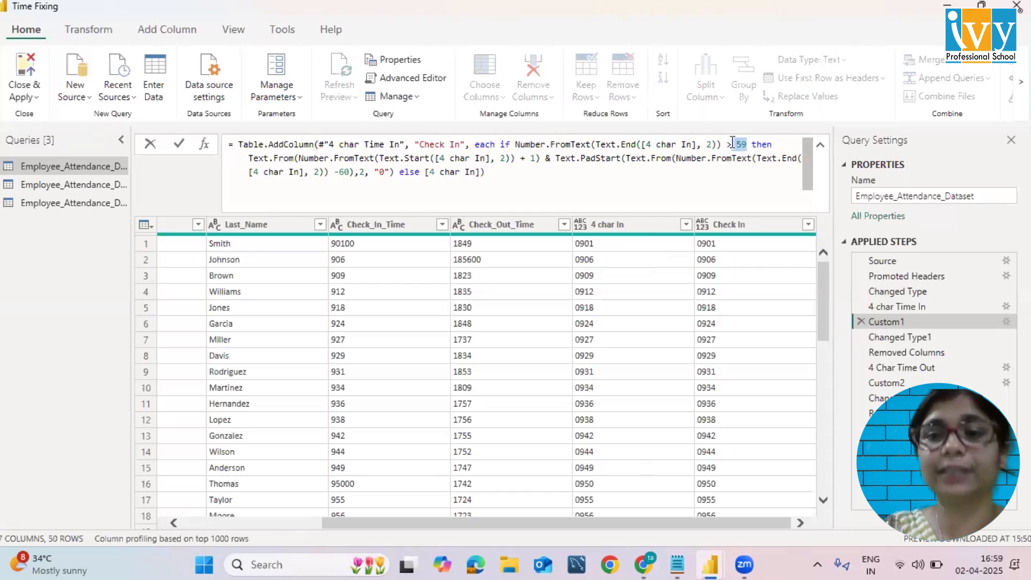
pyautogui.click(550, 180)
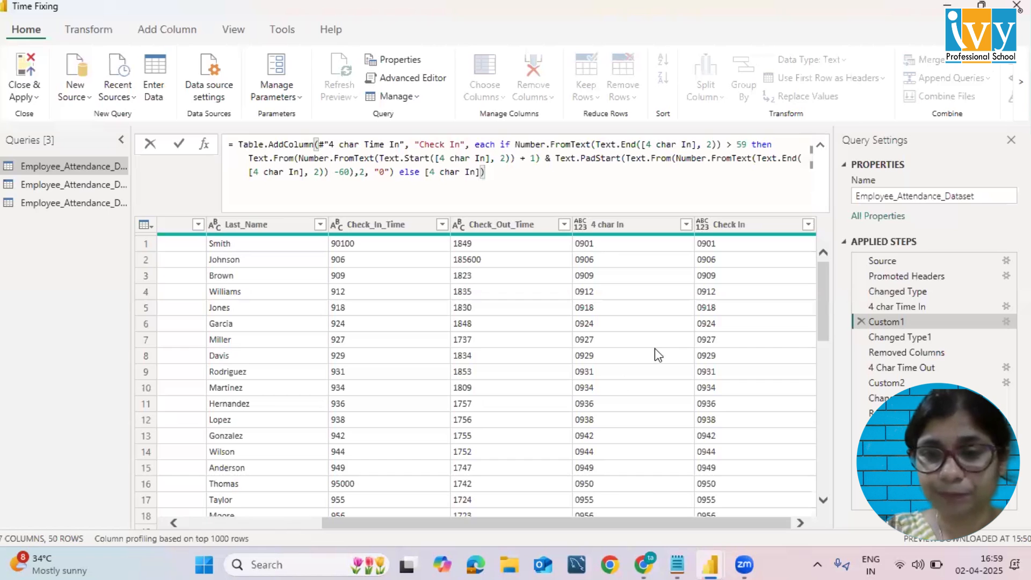
# Compare 4 char In with Check In in the rows further down and recheck the formula's Text.From hour expression with + 1.
pyautogui.scroll(-7, 580, 442)
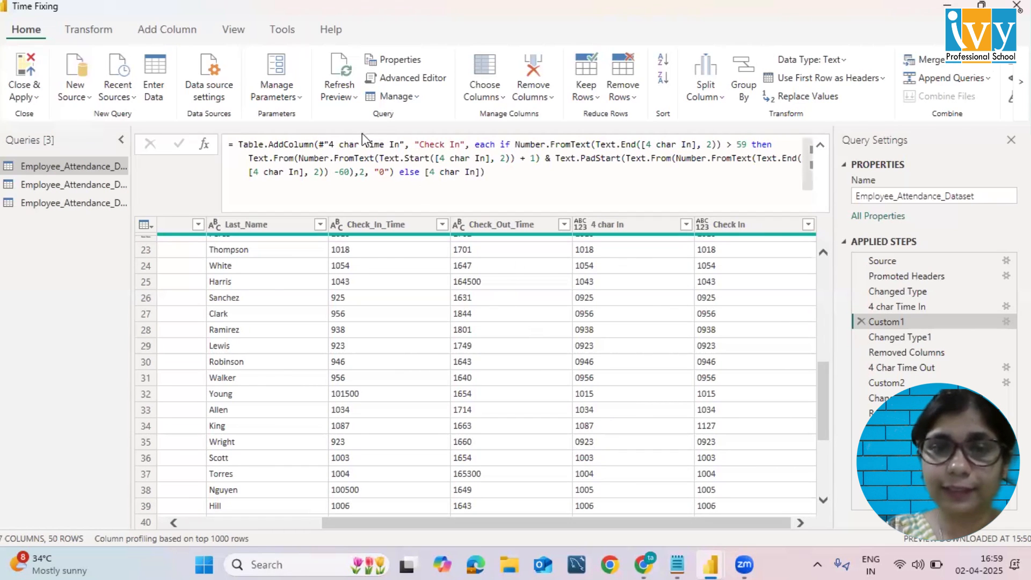
pyautogui.moveTo(299, 159); pyautogui.dragTo(364, 159)
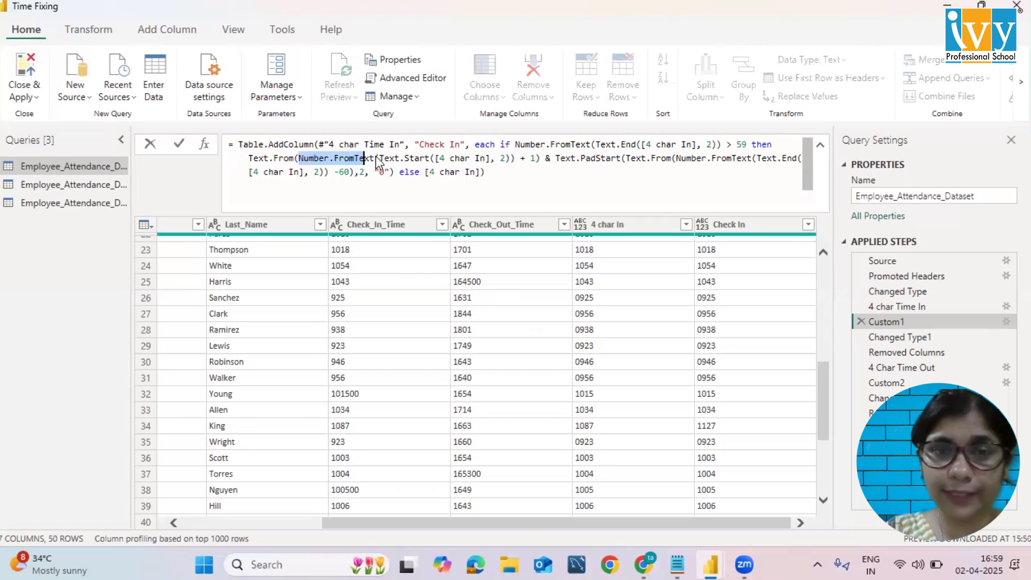
pyautogui.click(519, 170)
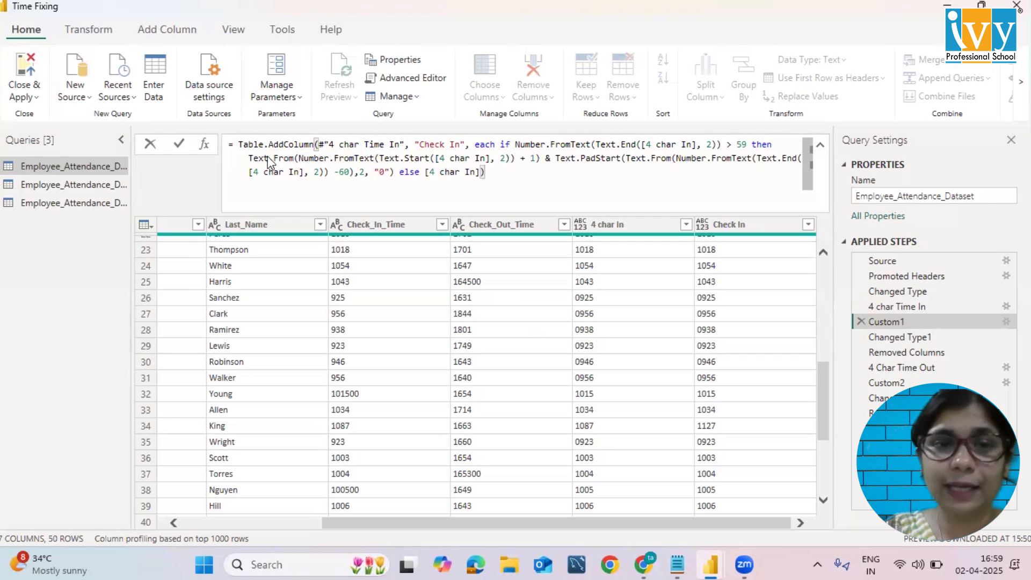
pyautogui.moveTo(251, 161); pyautogui.dragTo(544, 161)
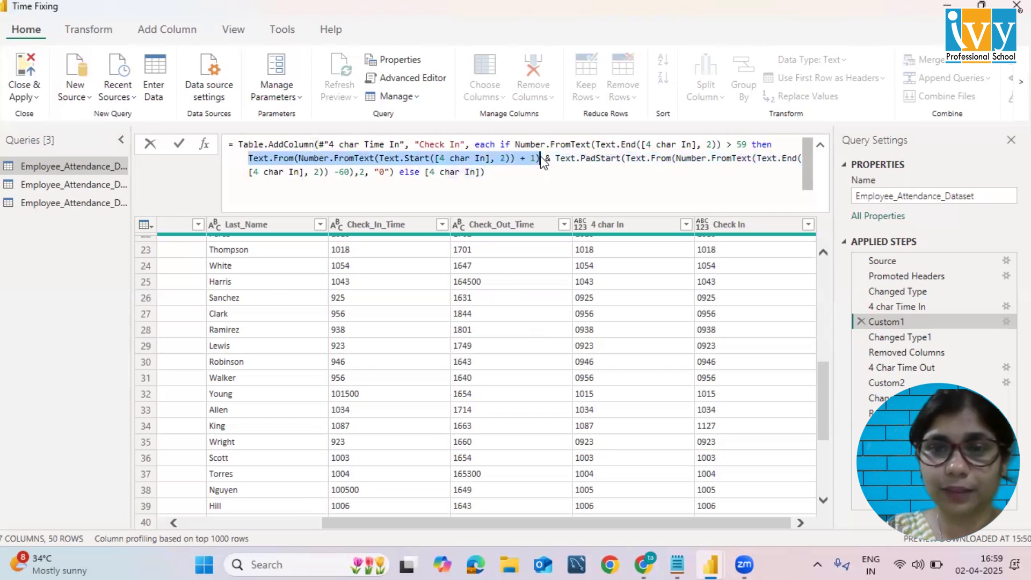
pyautogui.click(592, 183)
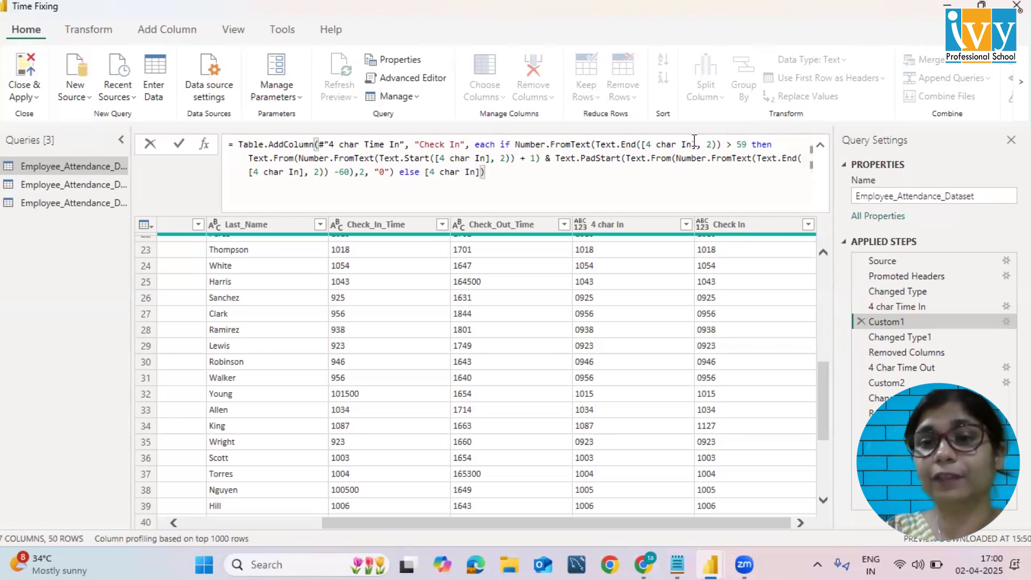
# Recheck the minute expression's Number.FromText and Text.From conversions and the "0" padding argument of Text.PadStart.
pyautogui.moveTo(676, 158); pyautogui.dragTo(737, 158)
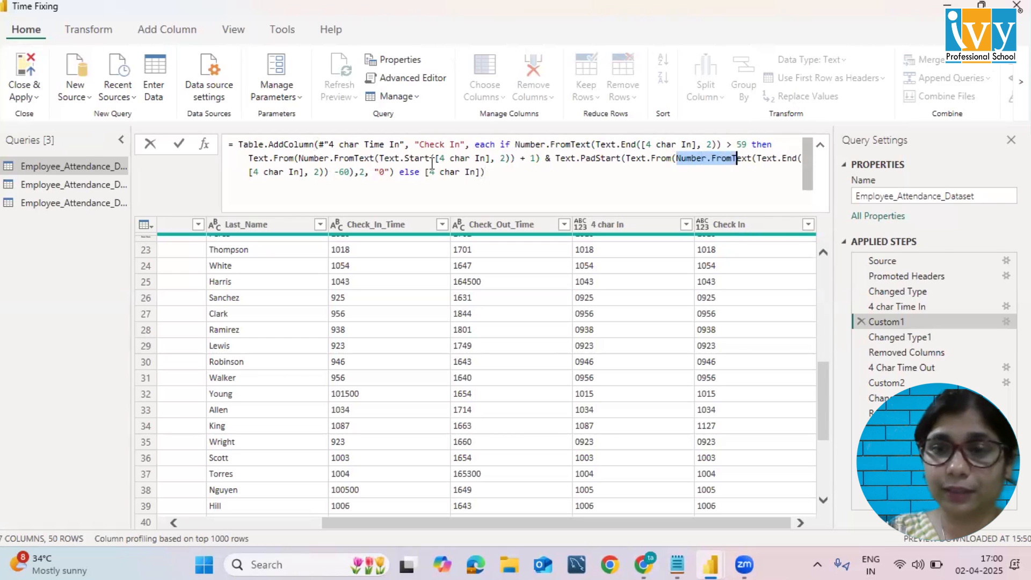
pyautogui.click(707, 158)
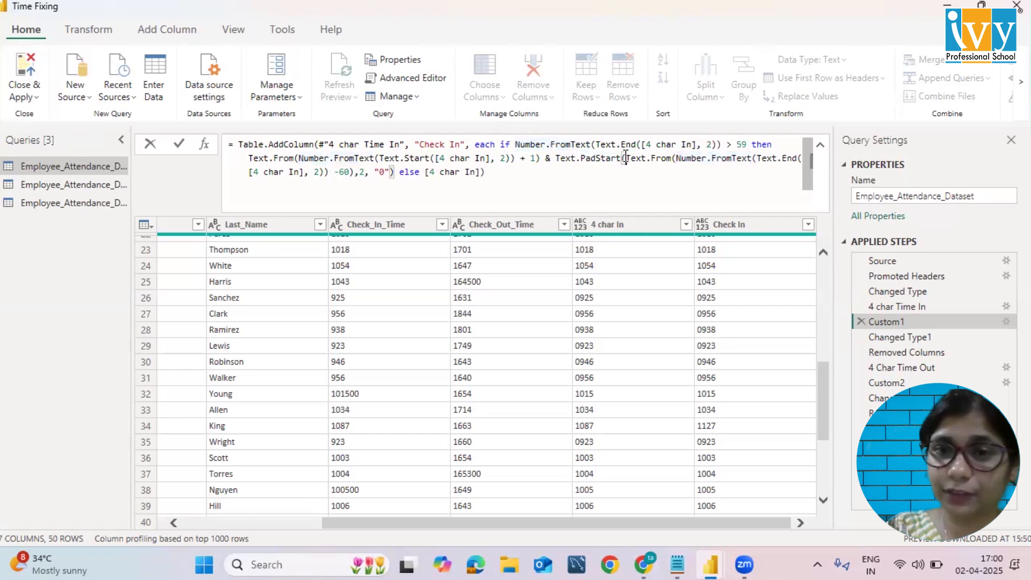
pyautogui.moveTo(626, 158); pyautogui.dragTo(649, 168)
pyautogui.click(453, 189)
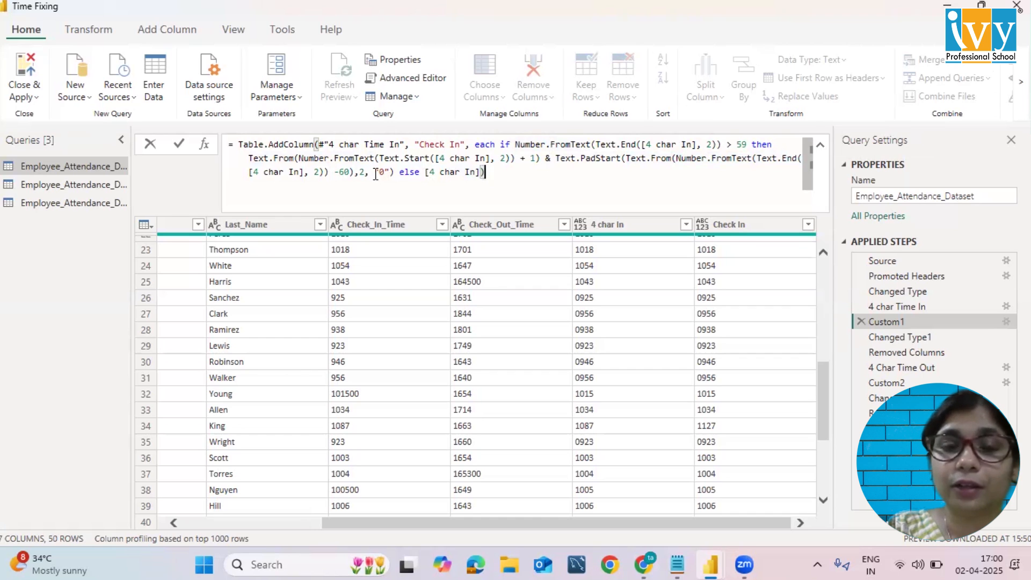
pyautogui.moveTo(374, 173); pyautogui.dragTo(387, 174)
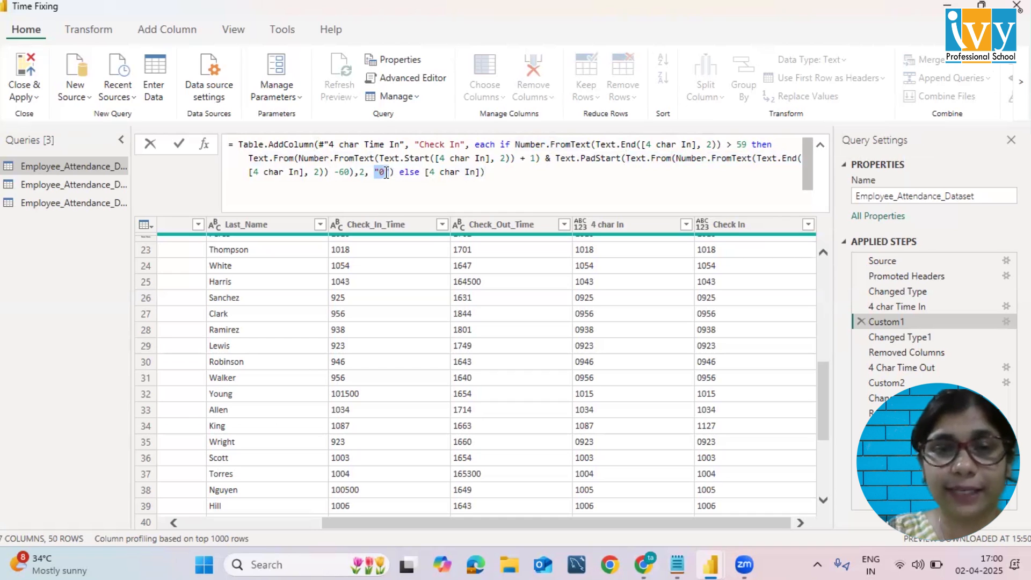
pyautogui.click(386, 173)
pyautogui.click(399, 173)
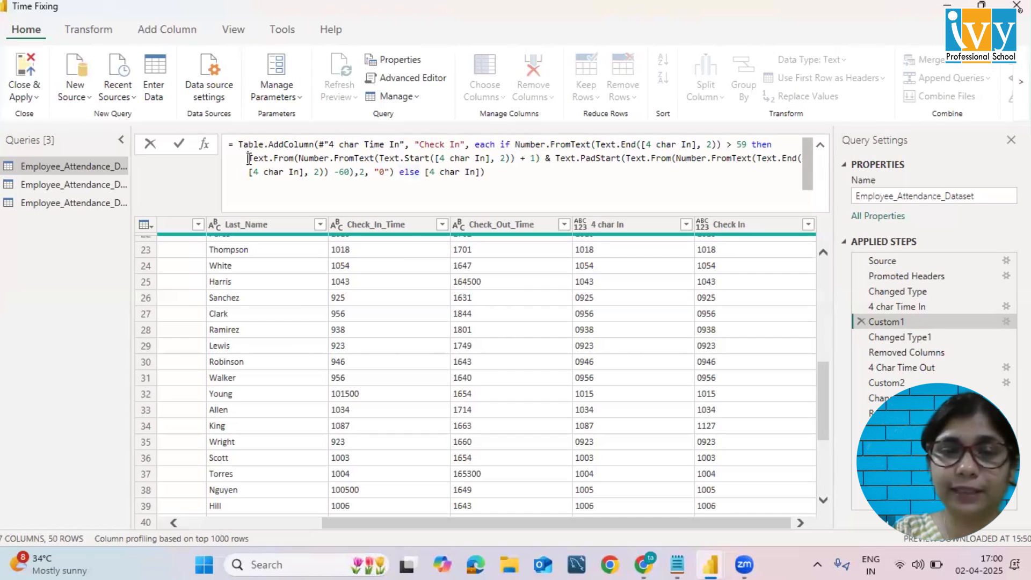
# Review the full then expression joining hours and minutes with &, and commit the Custom1 formula as it stands.
pyautogui.moveTo(248, 157); pyautogui.dragTo(324, 158)
pyautogui.moveTo(386, 169); pyautogui.dragTo(396, 170)
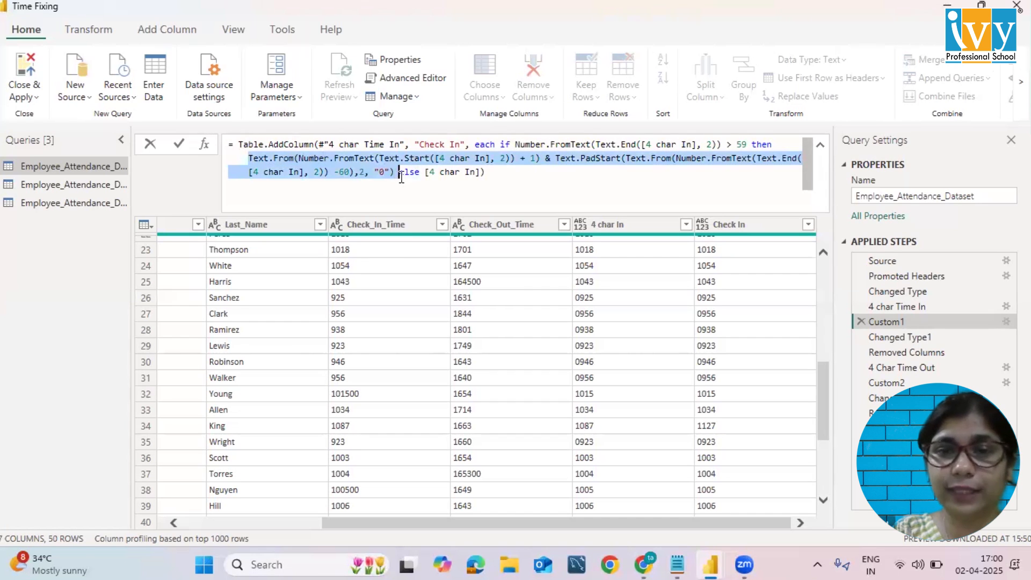
pyautogui.click(550, 157)
pyautogui.click(487, 173)
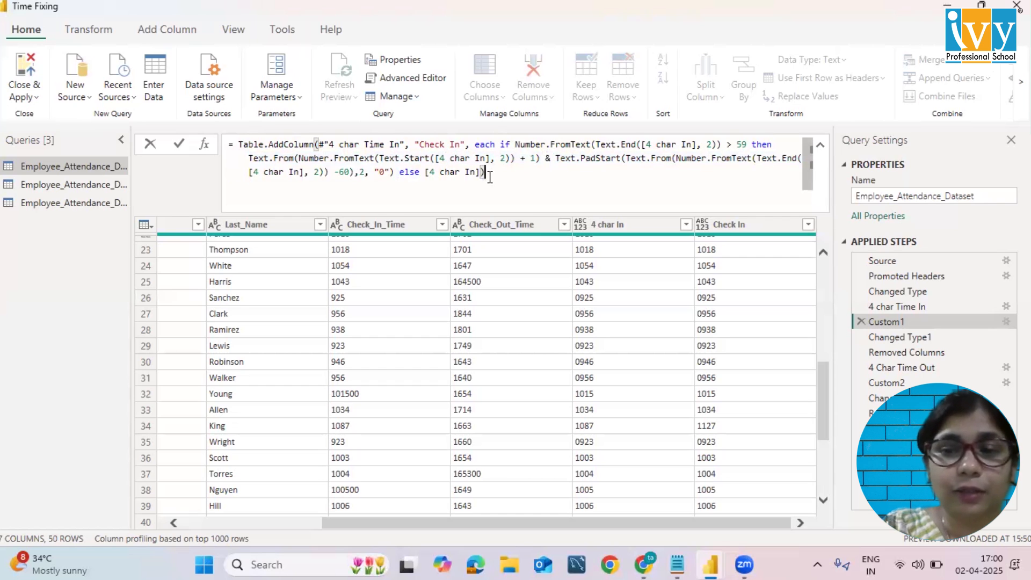
pyautogui.press('Return')
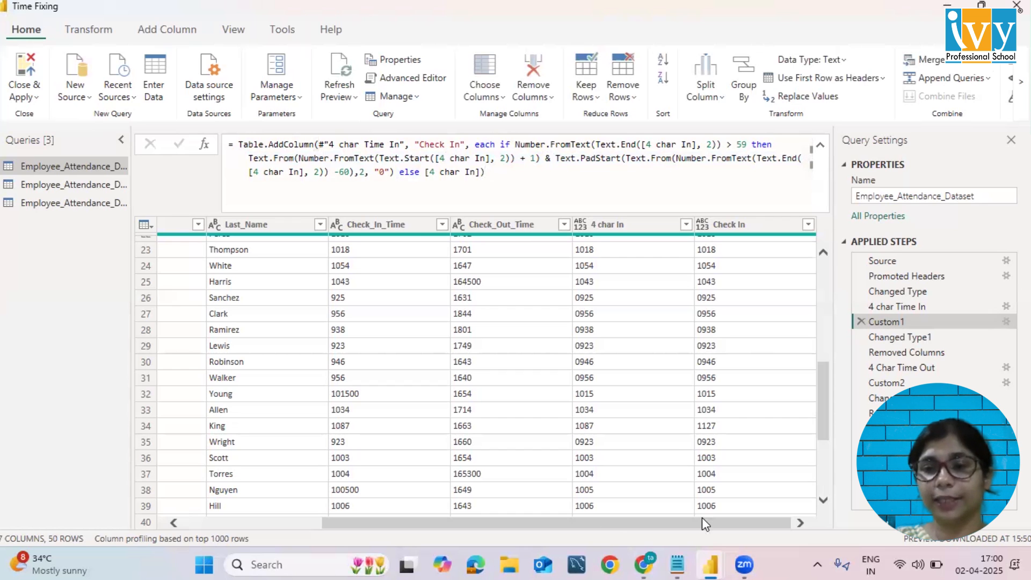
# Step through Changed Type1 and 4 Char Time Out to Custom2, and bring its 4 char Out and Check Out columns into view.
pyautogui.click(901, 339)
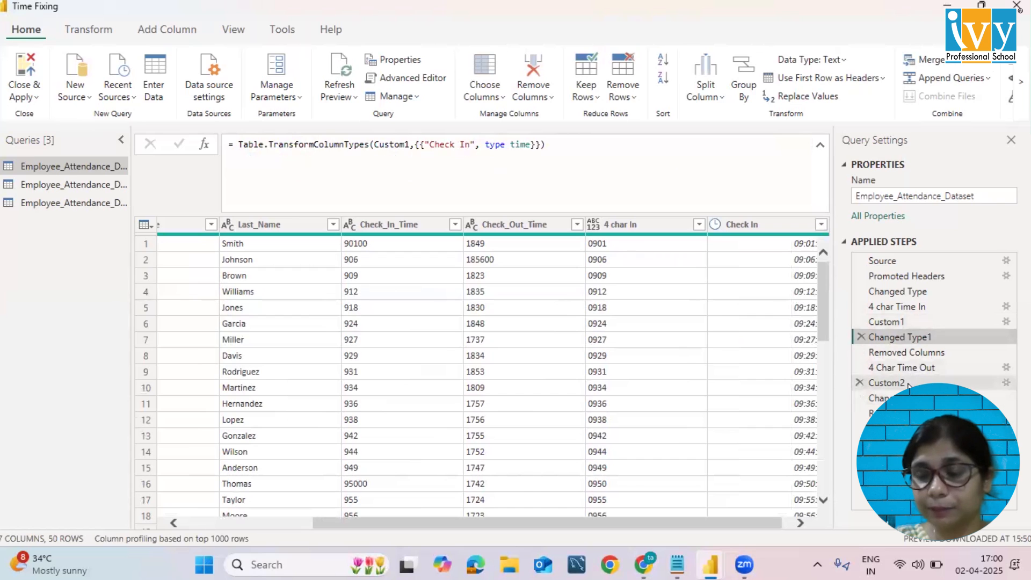
pyautogui.click(912, 367)
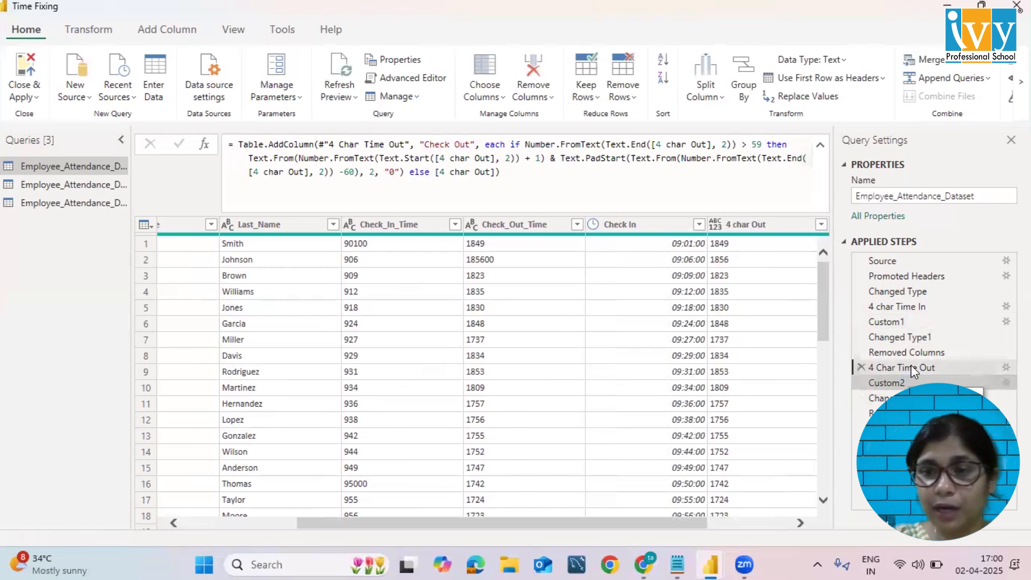
pyautogui.click(891, 381)
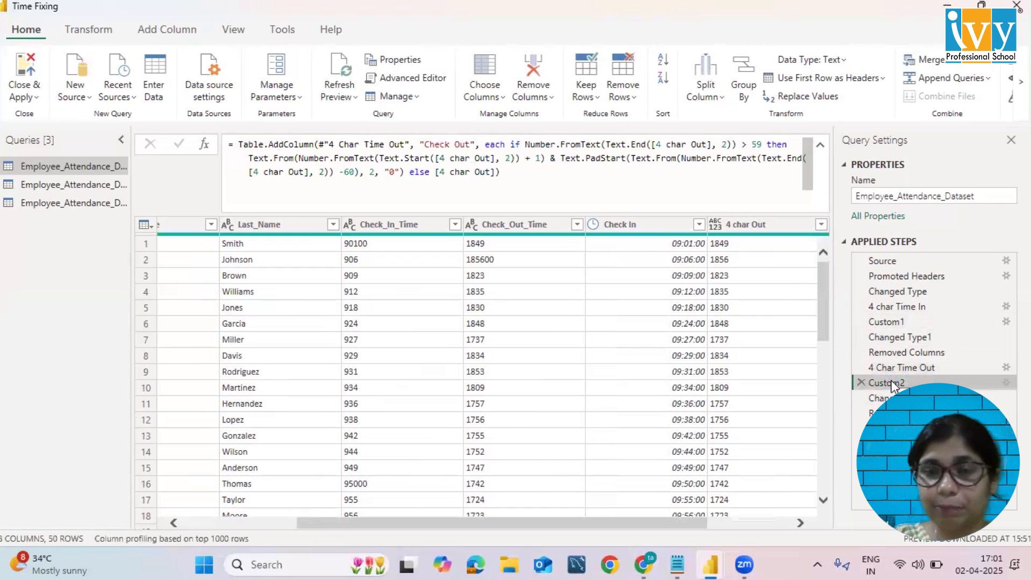
pyautogui.moveTo(678, 522); pyautogui.dragTo(816, 522)
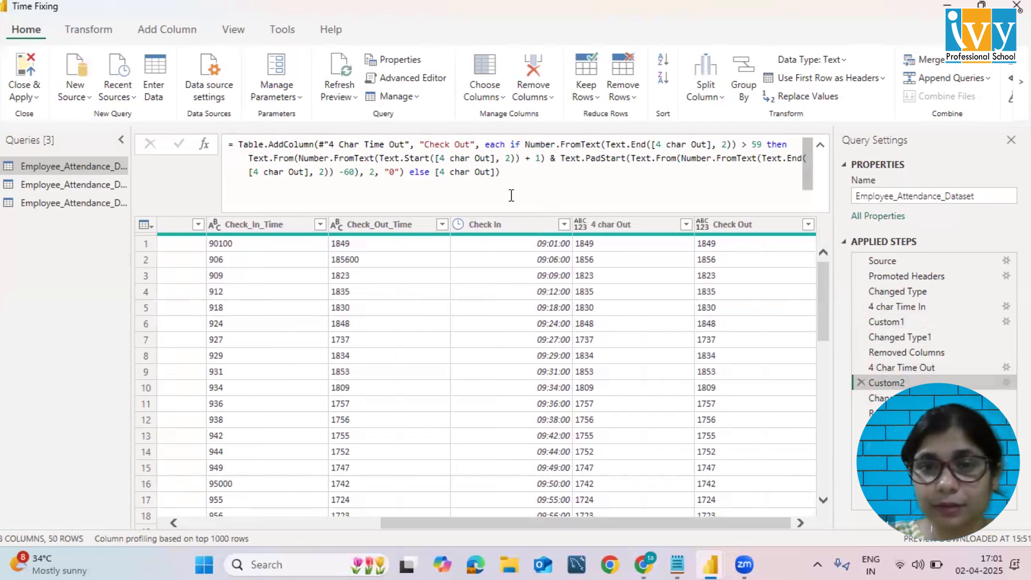
# Review the Custom2 formula's then expression against the Check Out rows down to the end, and commit the formula as it stands.
pyautogui.click(511, 177)
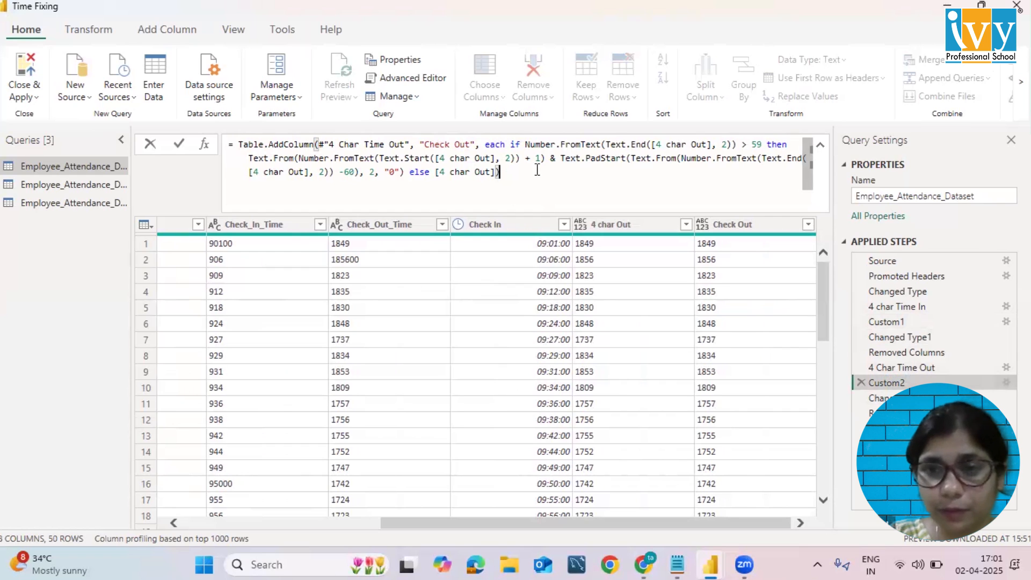
pyautogui.click(638, 325)
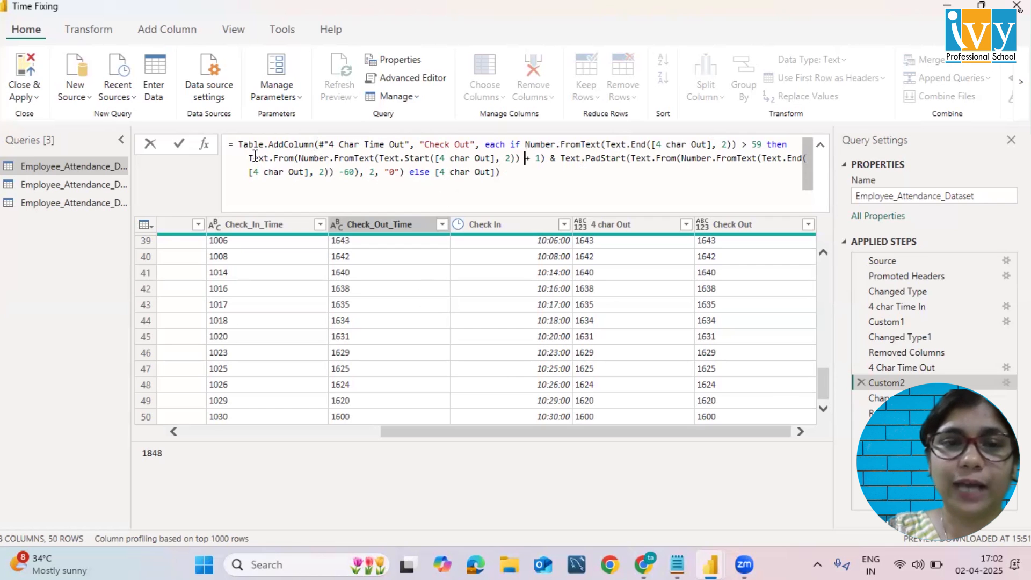
pyautogui.moveTo(350, 168); pyautogui.dragTo(409, 172)
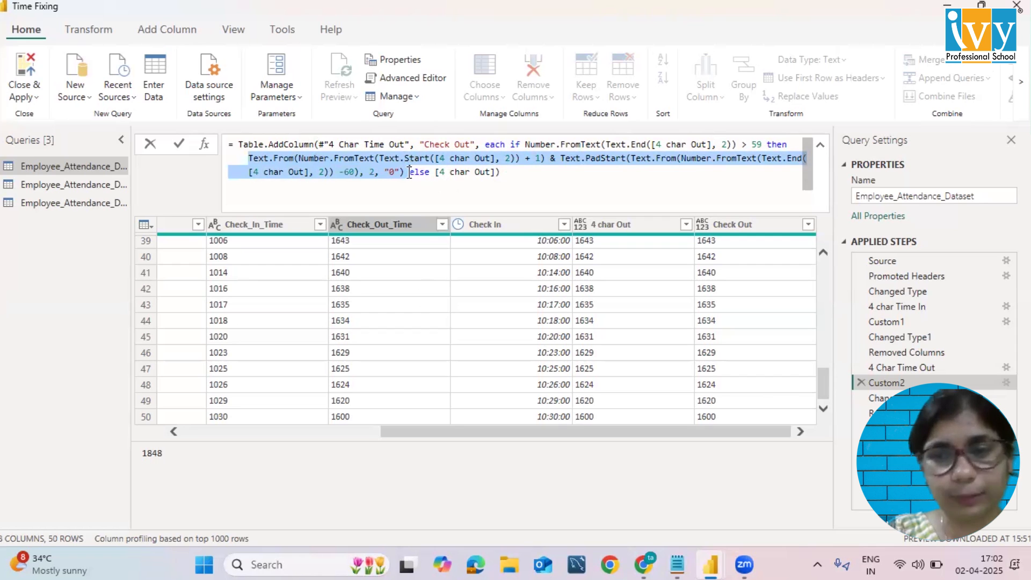
pyautogui.click(491, 187)
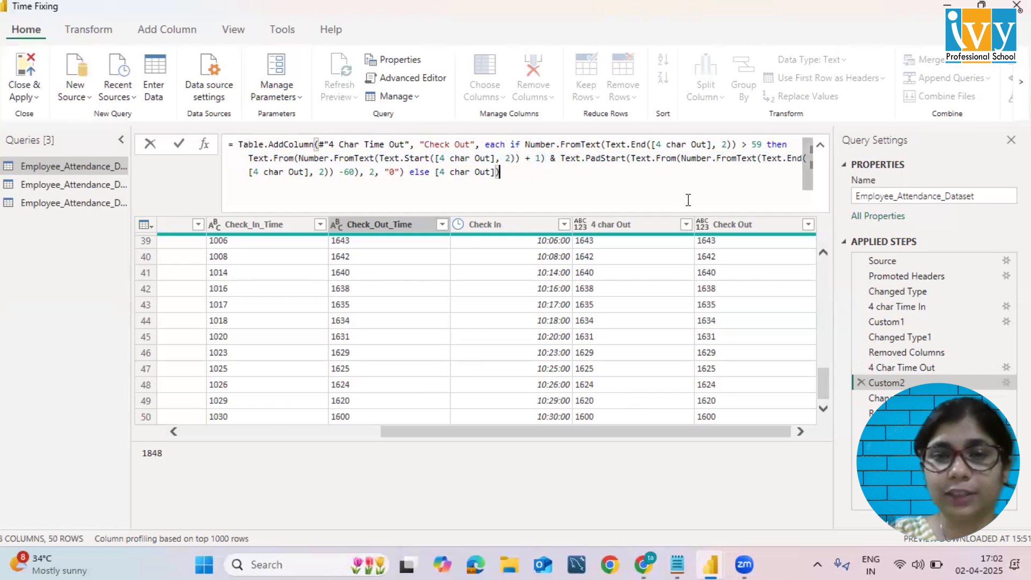
pyautogui.press('Return')
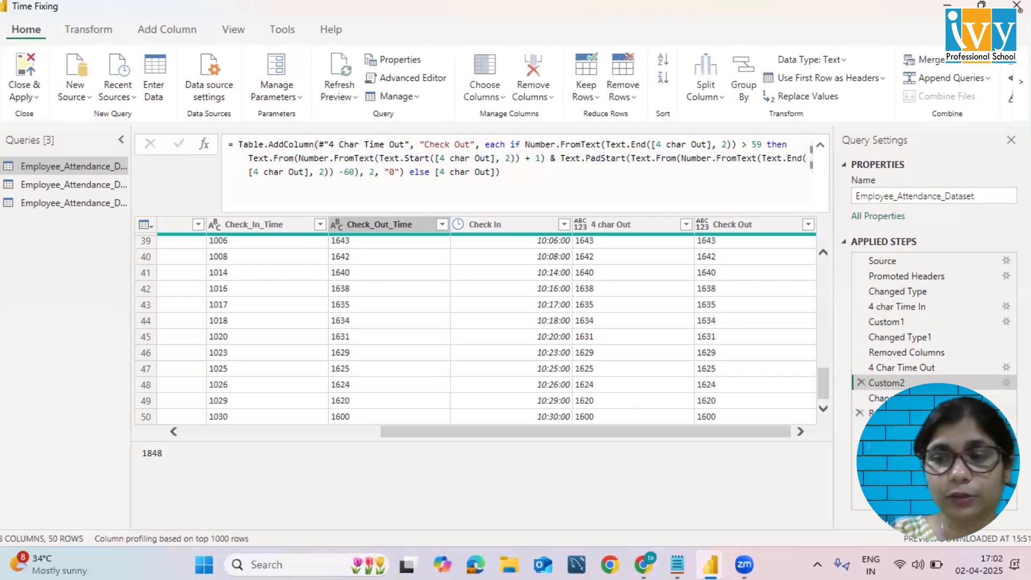
# Examine the steps that convert Check Out to time and remove 4 char Out, and recheck the 4 Char Time Out and Custom2 formulas.
pyautogui.click(876, 397)
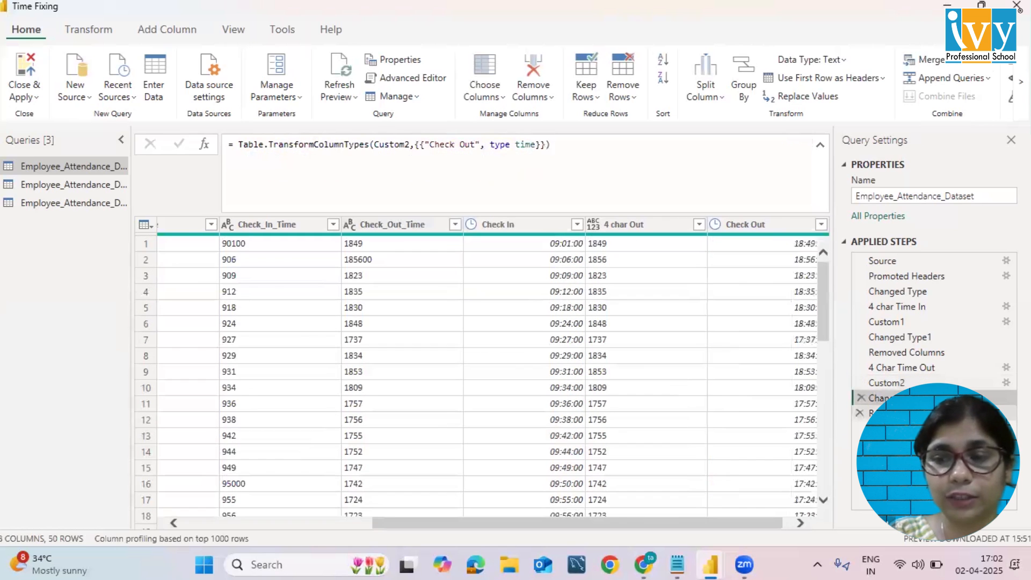
pyautogui.click(873, 412)
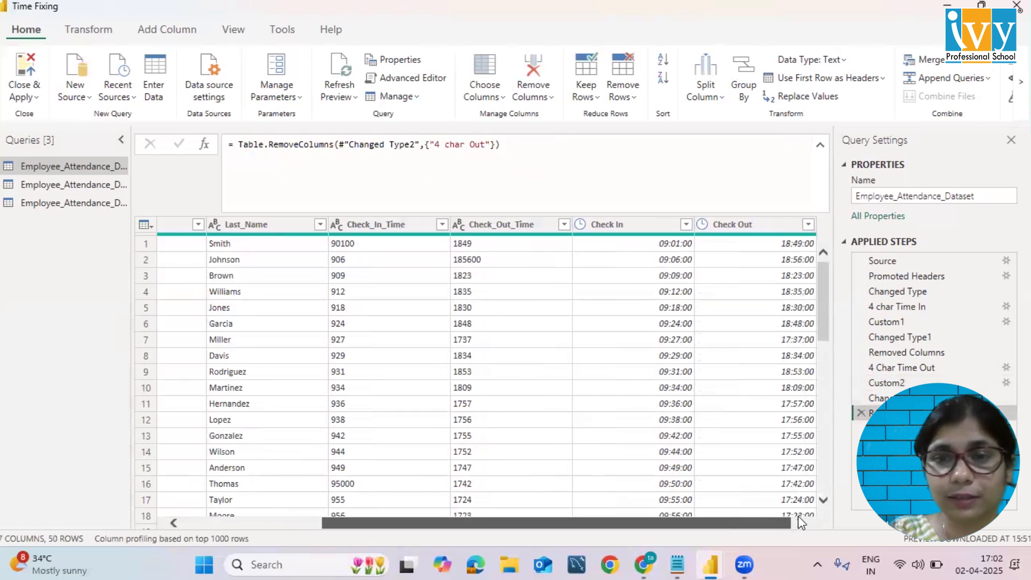
pyautogui.click(883, 365)
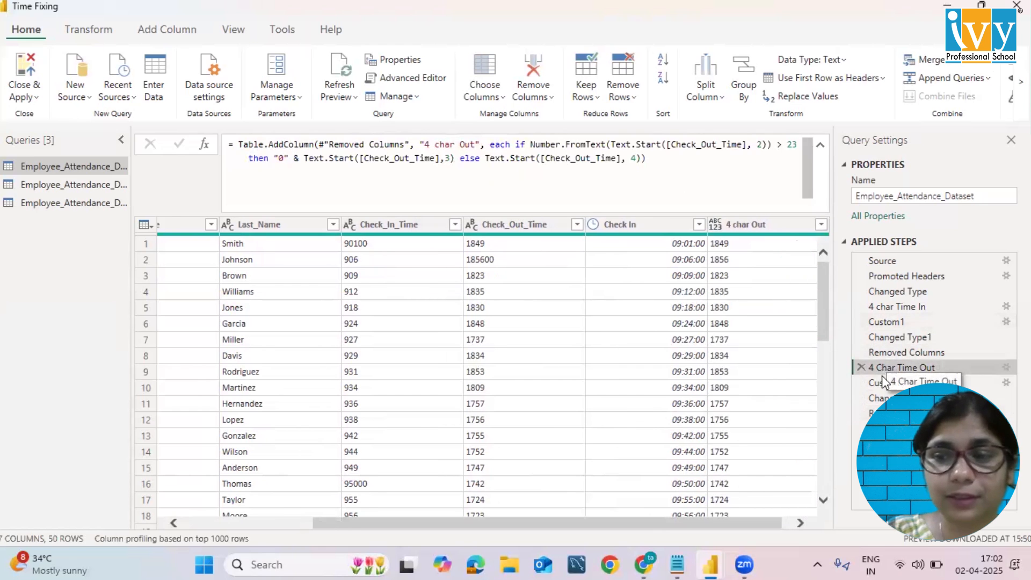
pyautogui.click(882, 381)
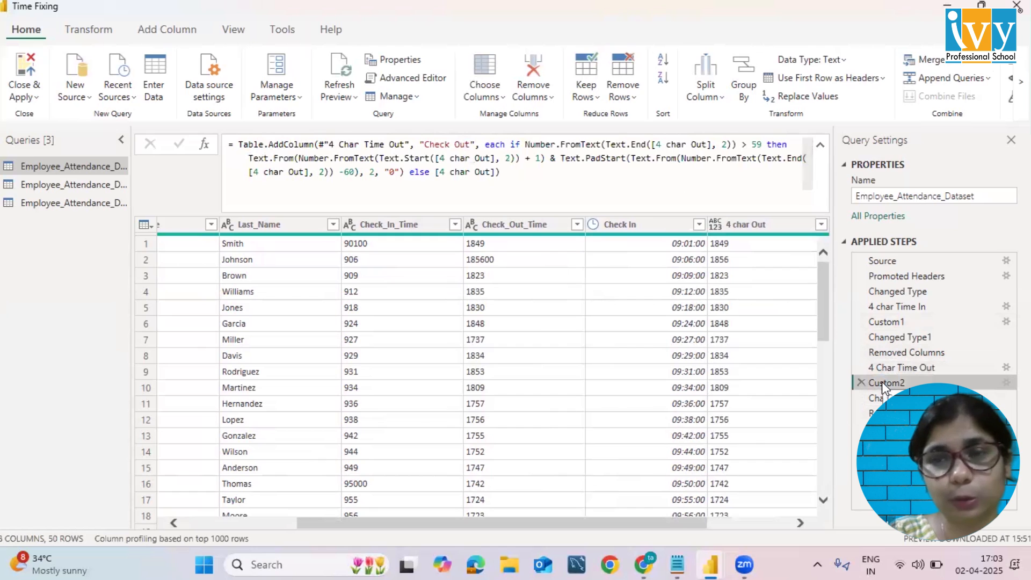
# Compare the helper-column query Employee_Attendance_Dataset (3) with the 4 Char Time Out and Custom2 steps of the first query, Employee_Attendance_Dataset.
pyautogui.click(75, 204)
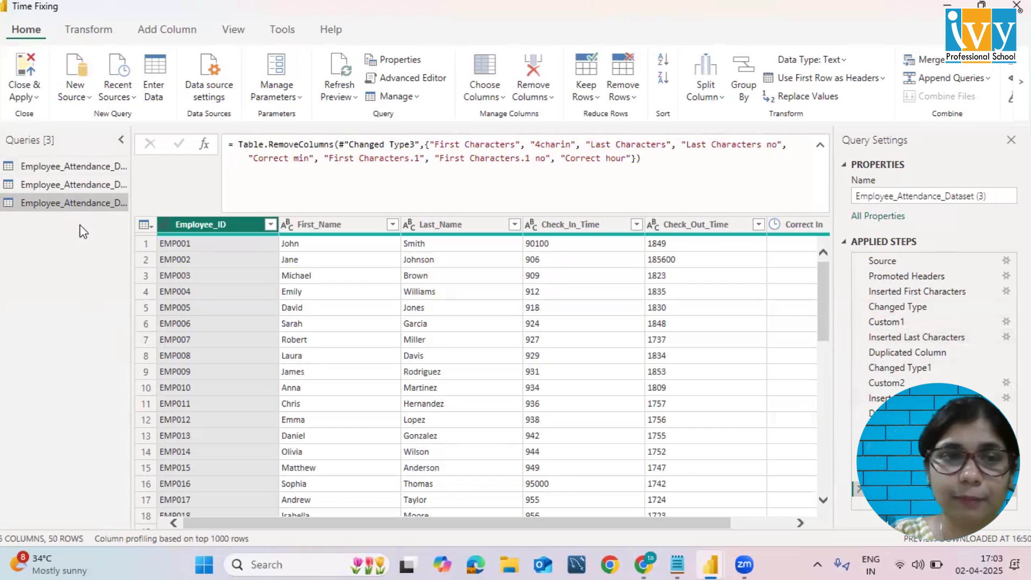
pyautogui.click(102, 166)
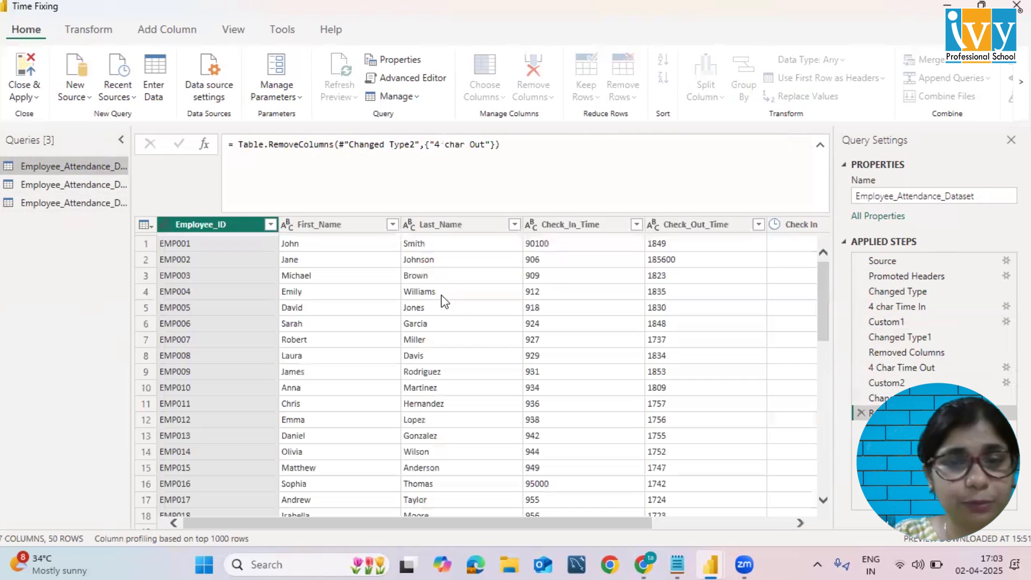
pyautogui.click(907, 369)
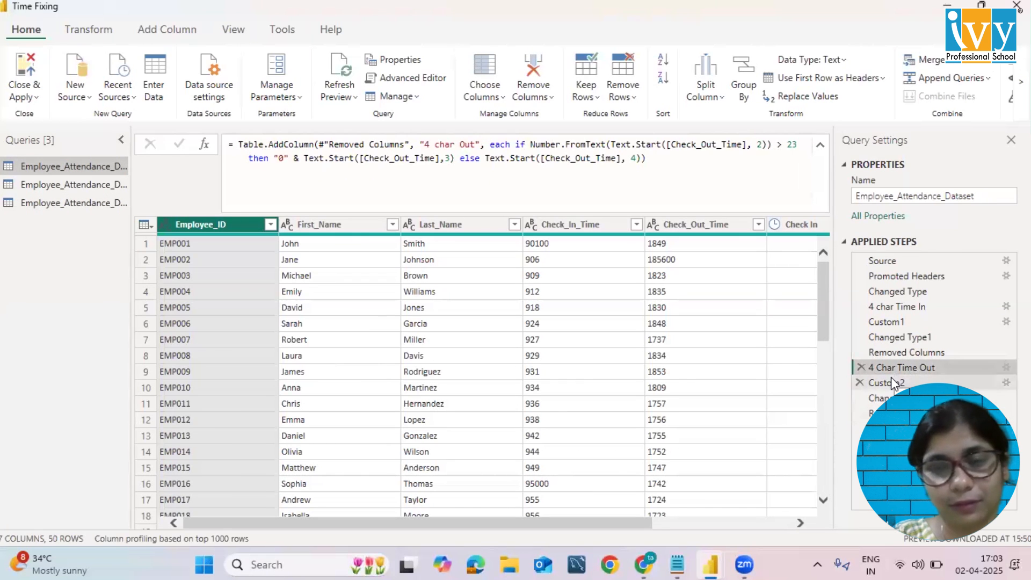
pyautogui.click(892, 380)
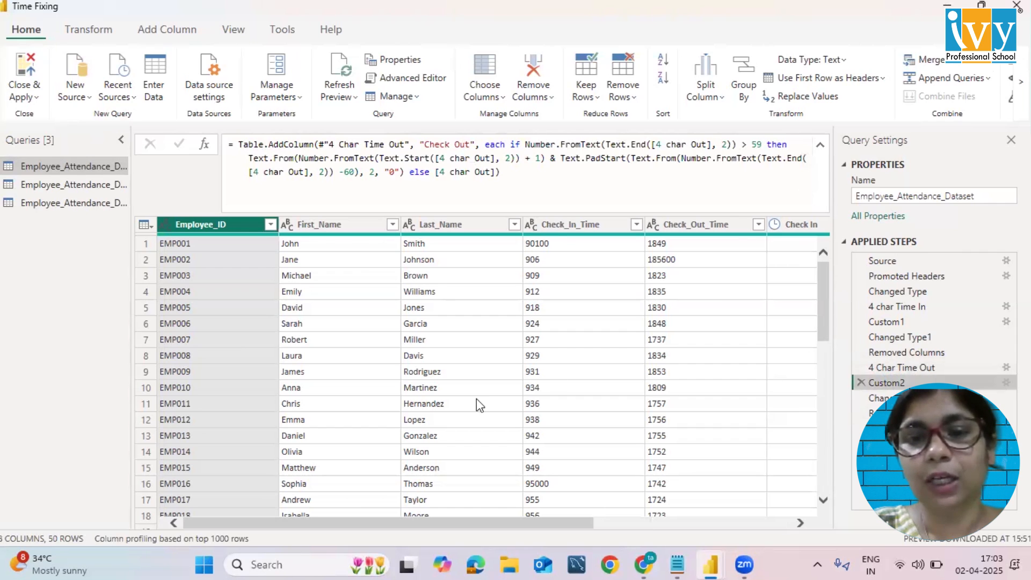